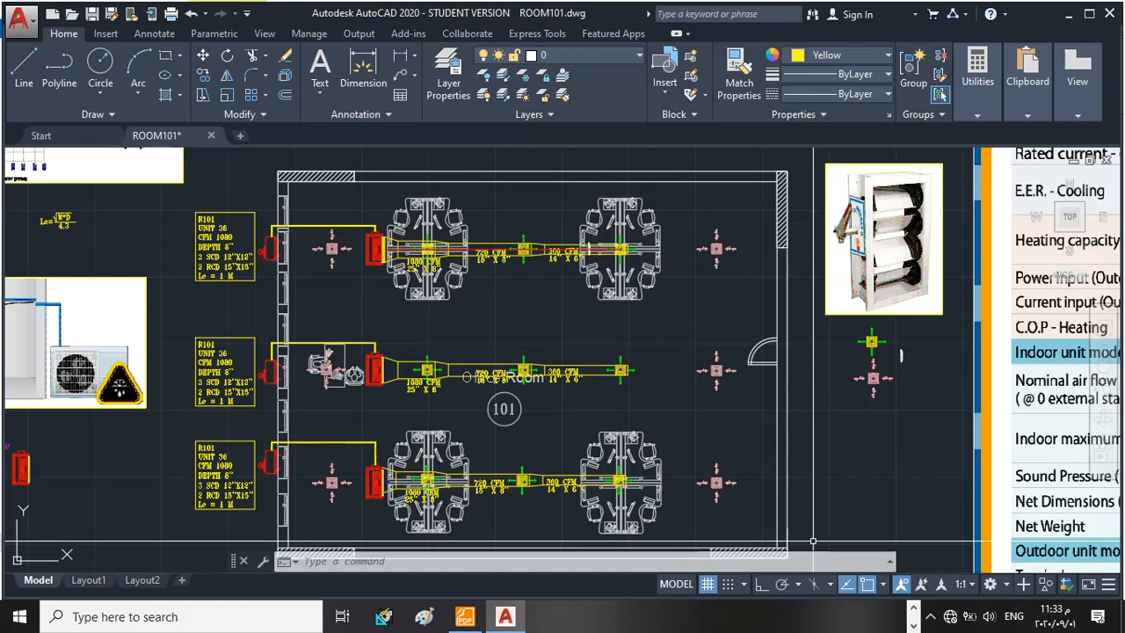
# Step: Review the duct-length friction formula and list the properties of the red centreline polyline in the upper duct run
pyautogui.scroll(-2, 813, 543)
pyautogui.scroll(4, 525, 281)
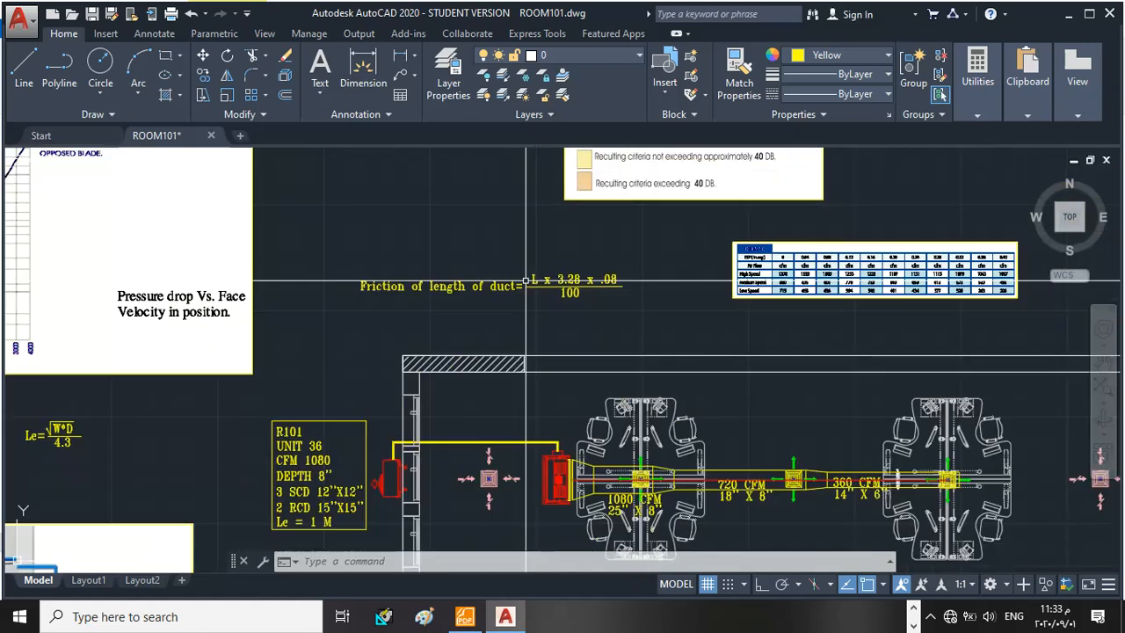
pyautogui.scroll(2, 606, 279)
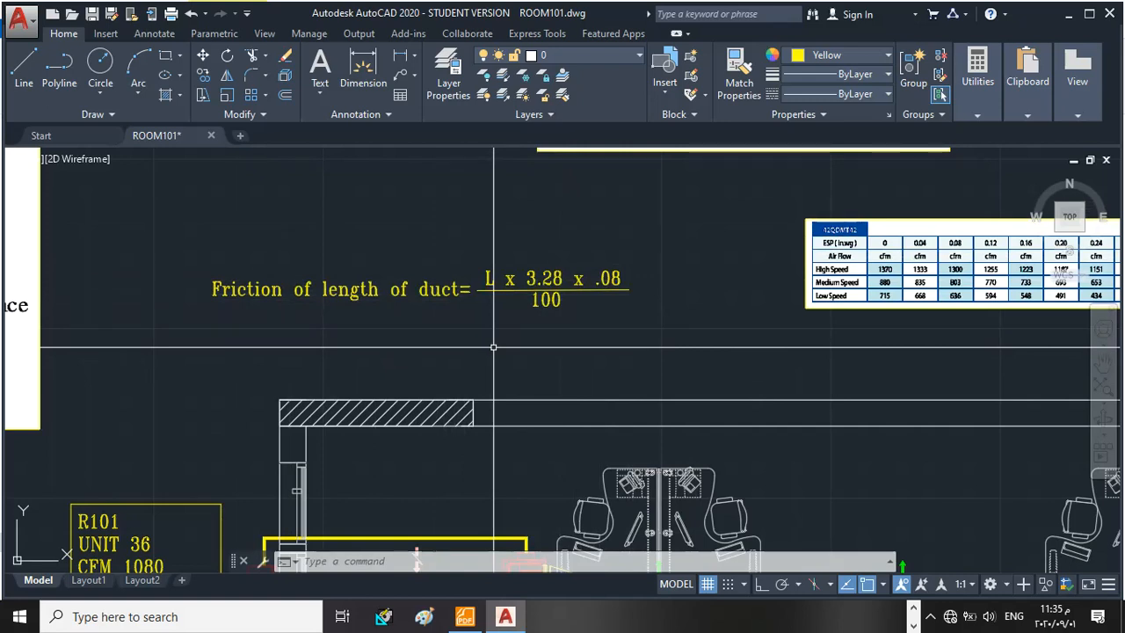
pyautogui.scroll(-8, 471, 332)
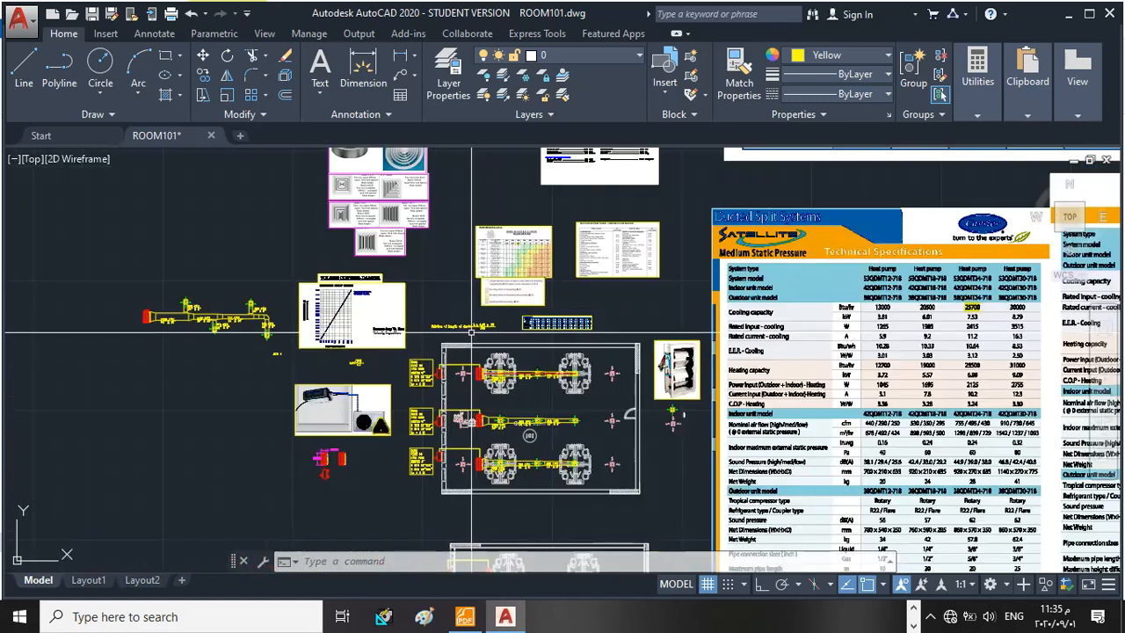
pyautogui.scroll(8, 560, 436)
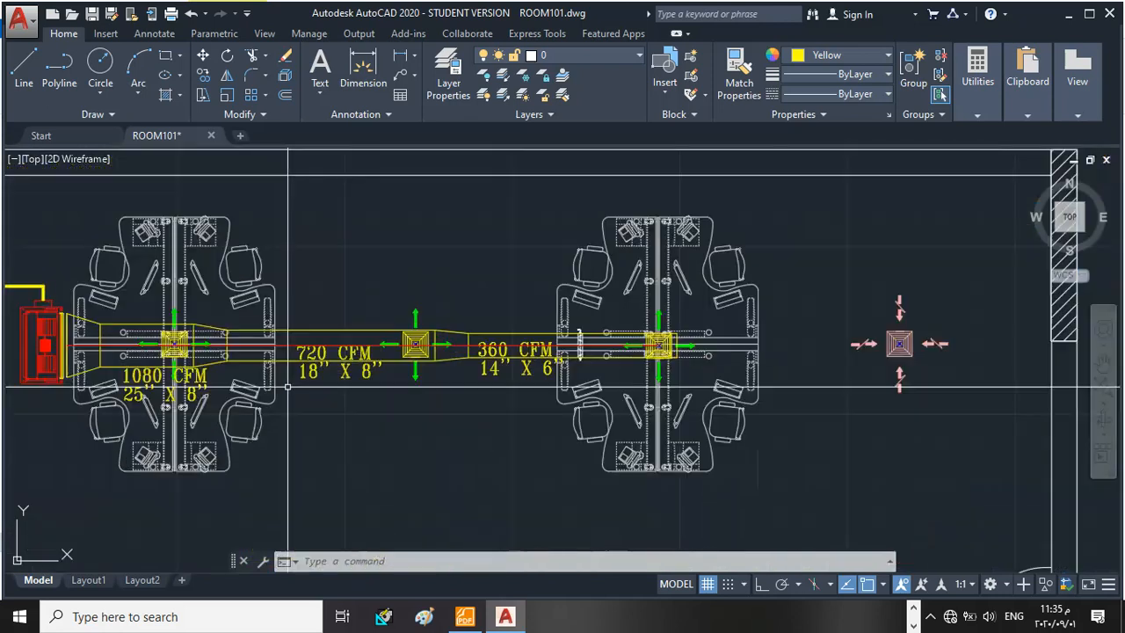
pyautogui.scroll(2, 54, 393)
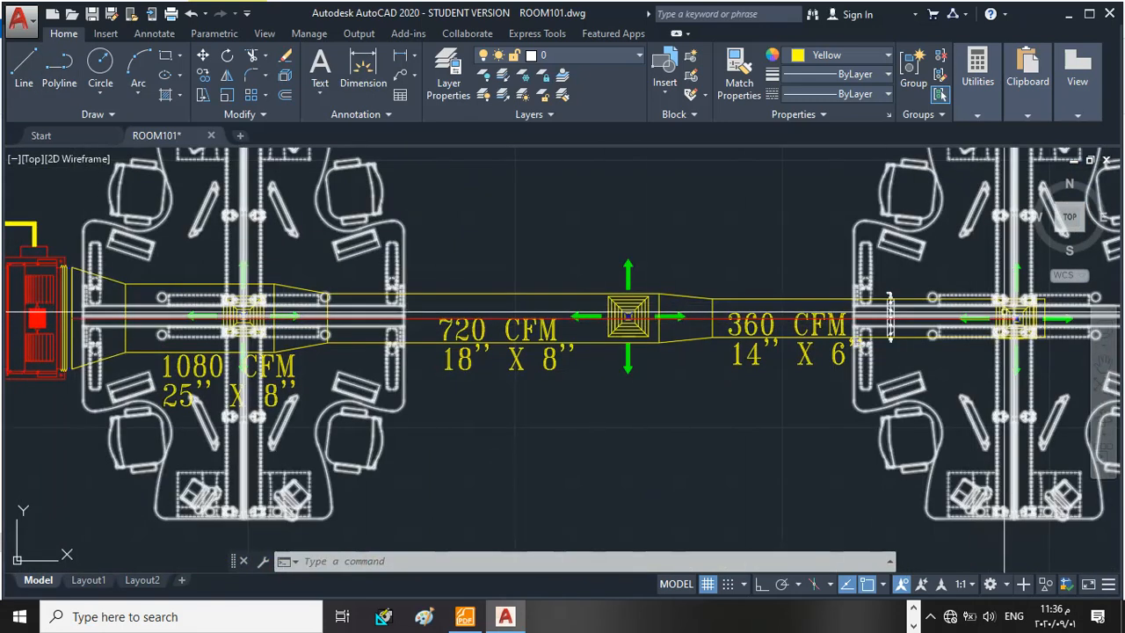
pyautogui.scroll(6, 1017, 314)
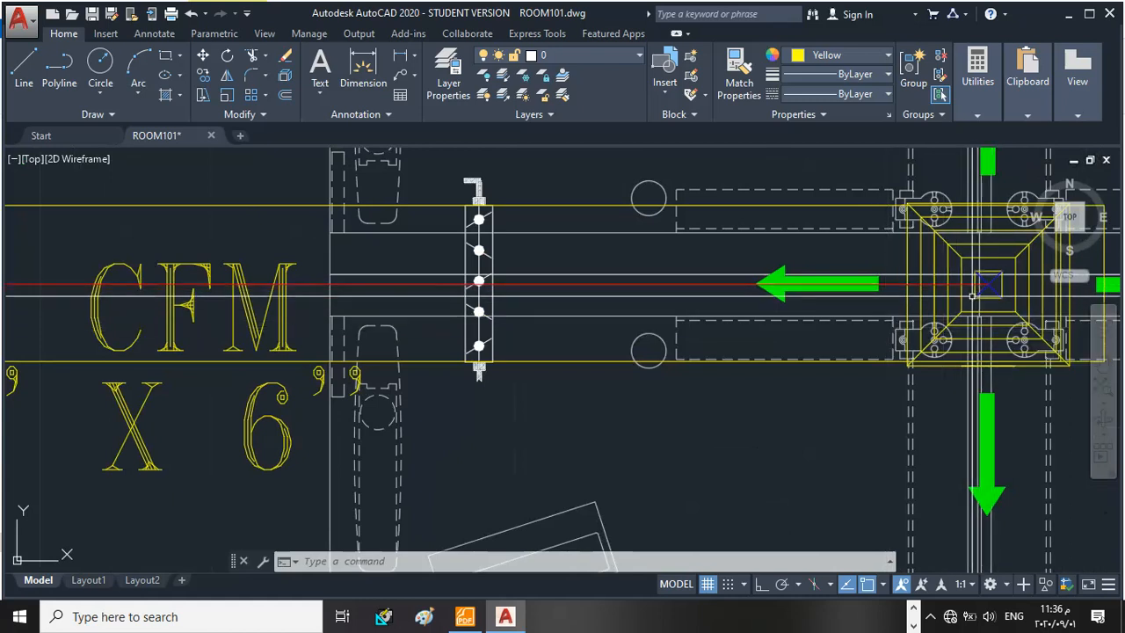
pyautogui.click(576, 285)
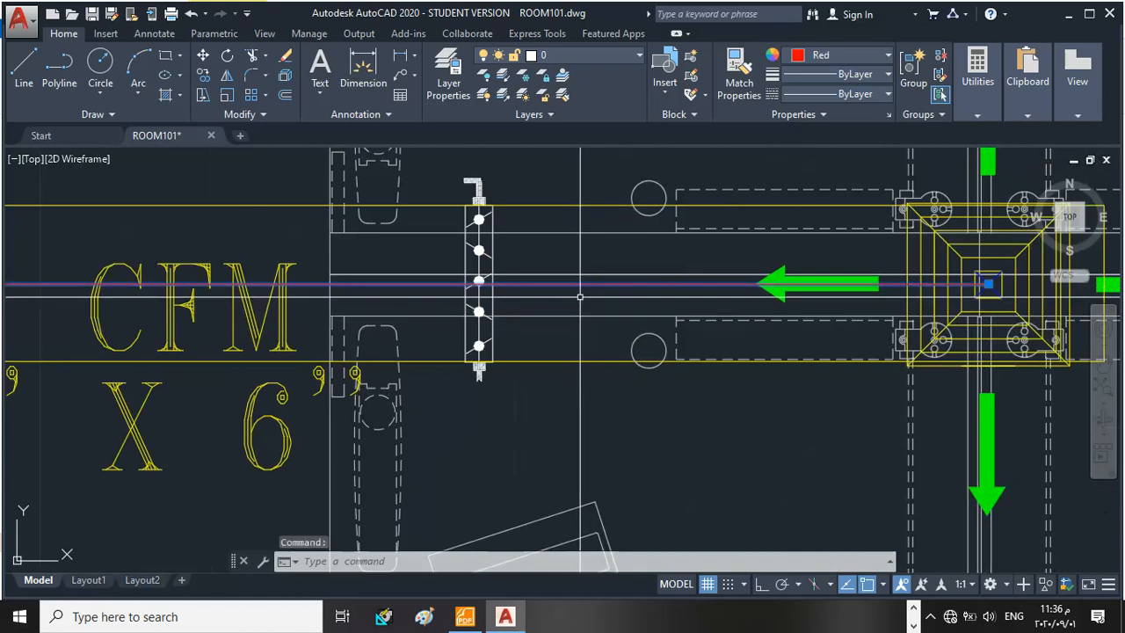
pyautogui.press('Return')
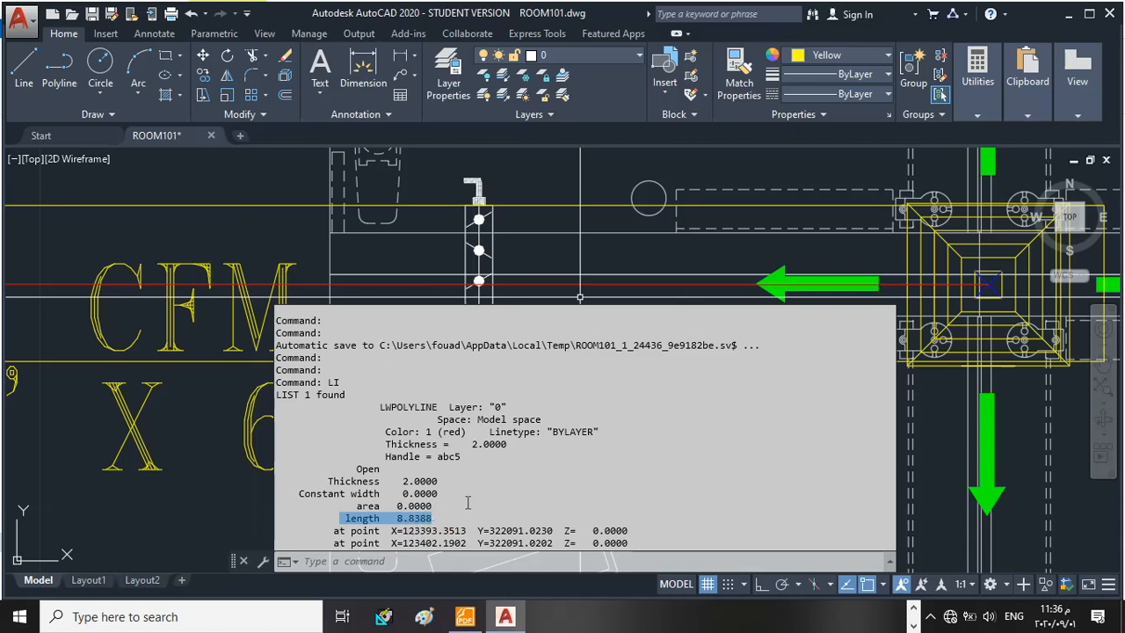
# Step: Calculate the friction formula's numerator as 8.8*3.28*.08 in the quick calculator
pyautogui.scroll(-8, 458, 371)
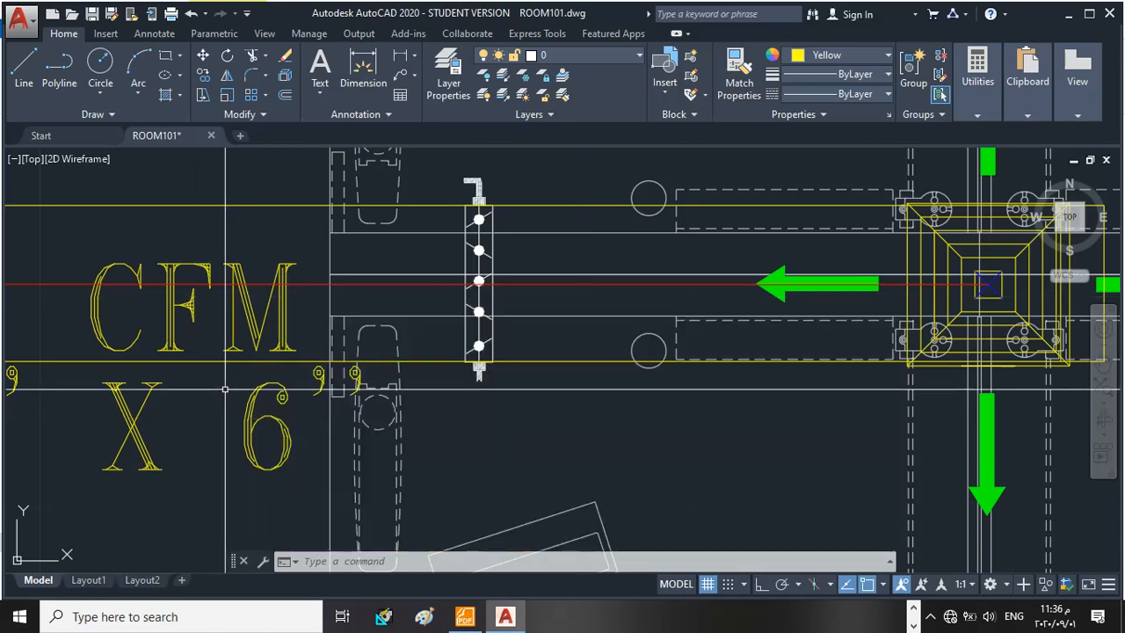
pyautogui.scroll(-4, 458, 371)
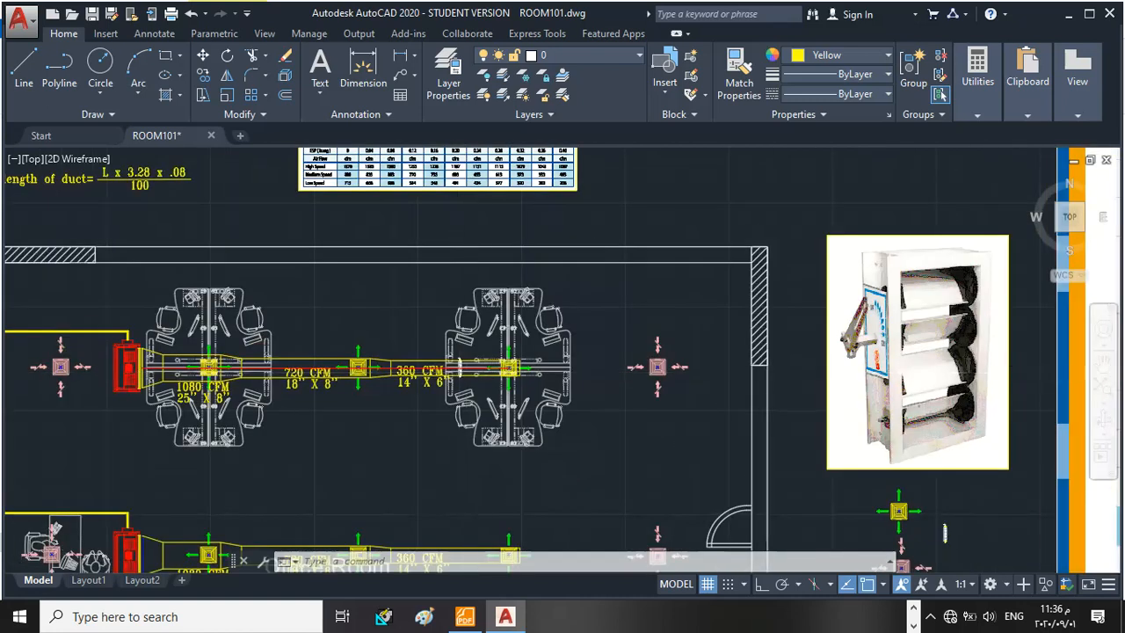
pyautogui.scroll(6, 85, 230)
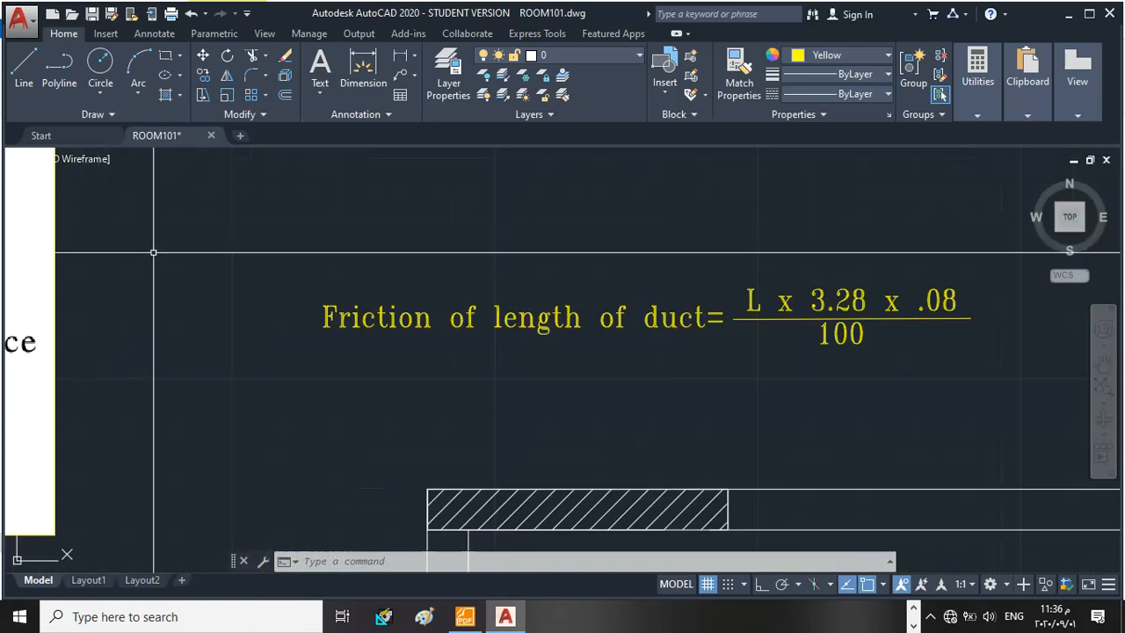
pyautogui.click(977, 116)
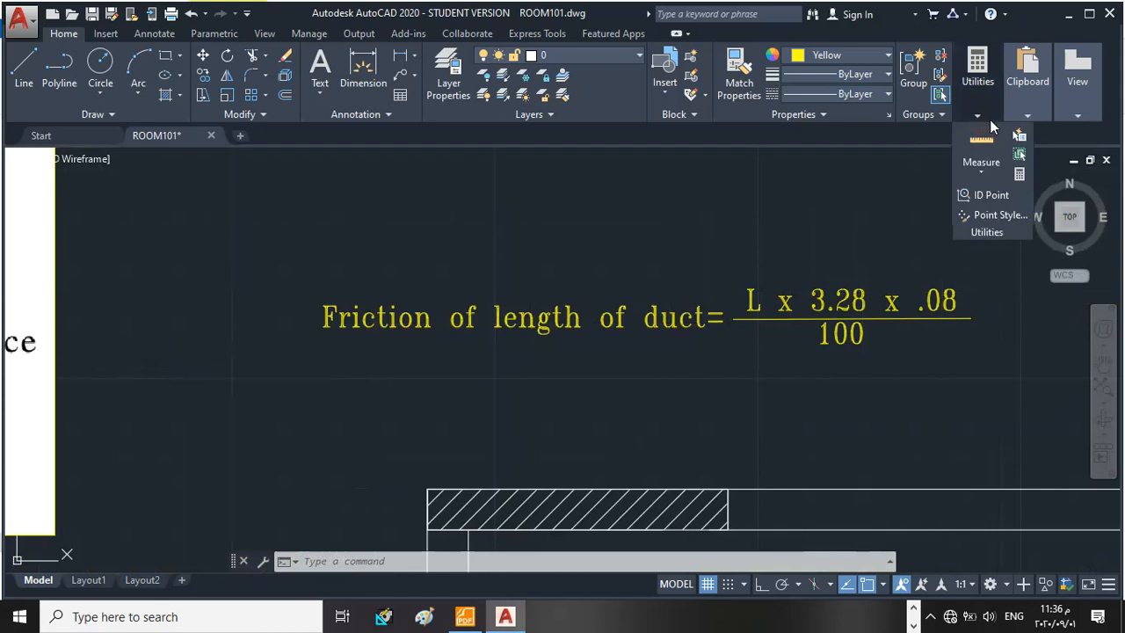
pyautogui.click(1020, 174)
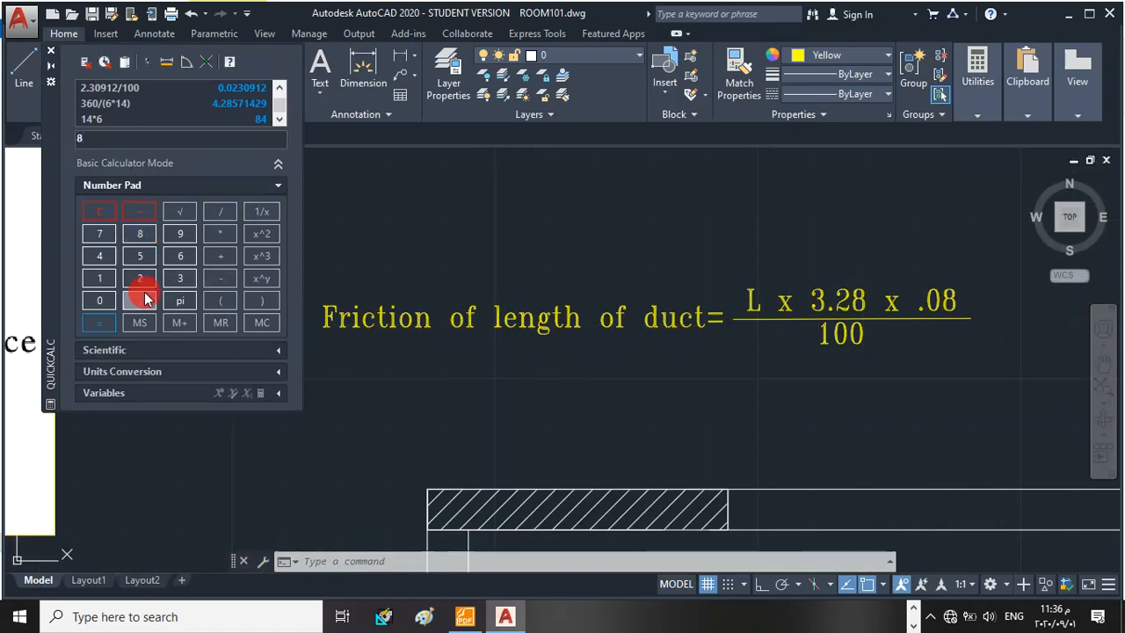
pyautogui.click(218, 234)
pyautogui.click(140, 278)
pyautogui.click(144, 236)
pyautogui.click(219, 236)
pyautogui.click(99, 301)
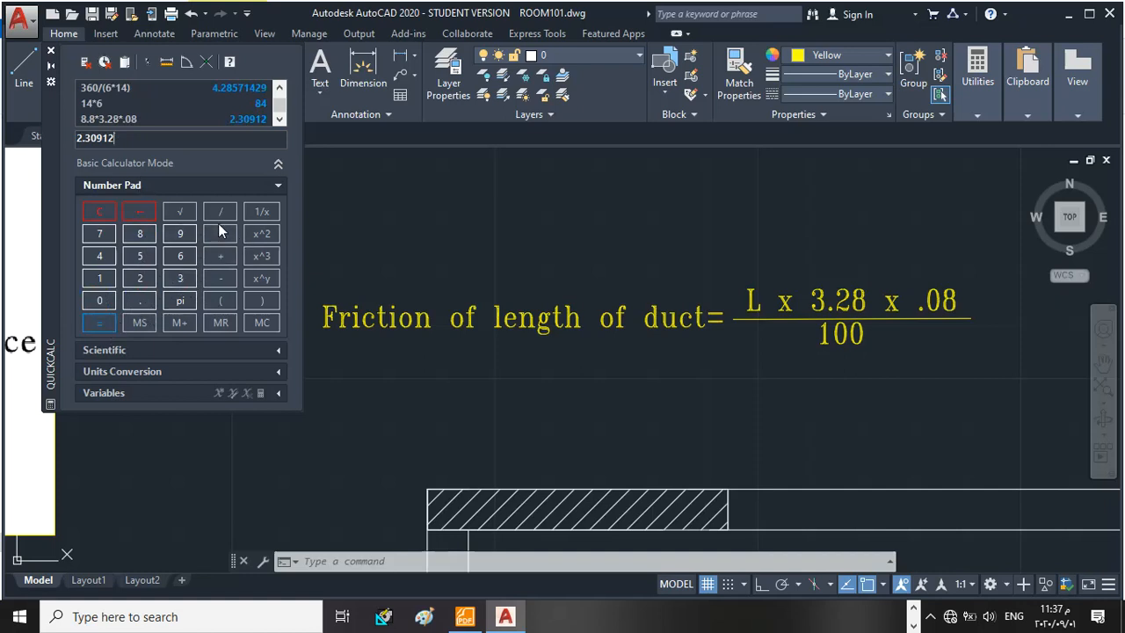
# Step: Divide the calculated product by 100 and close the calculator
pyautogui.click(96, 276)
pyautogui.click(98, 298)
pyautogui.click(99, 298)
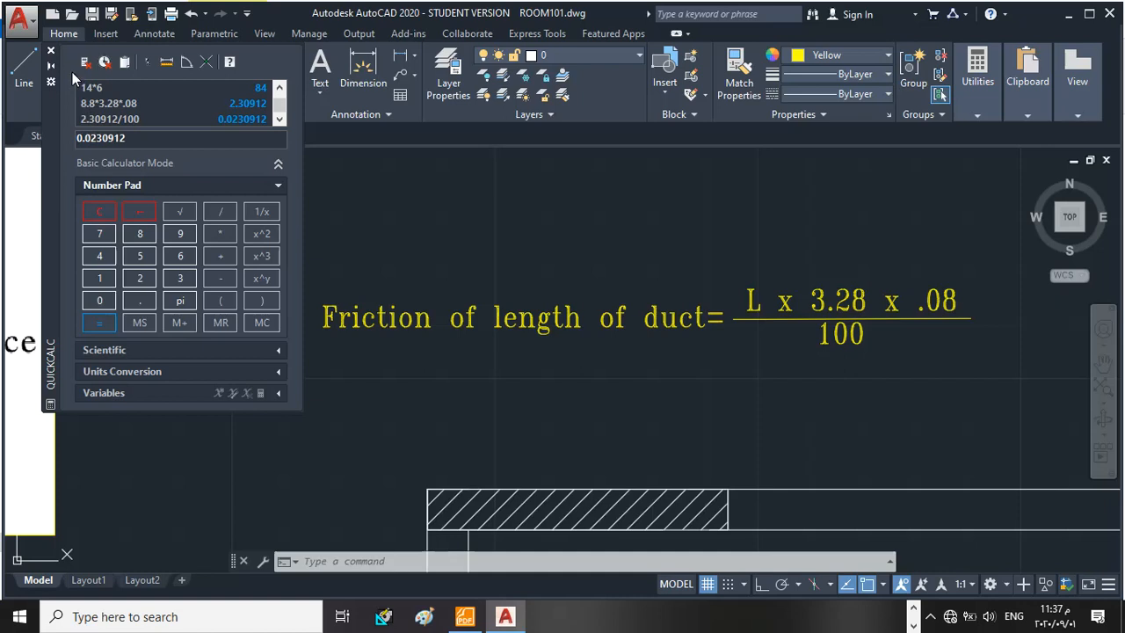
pyautogui.click(51, 50)
# Step: Check the .023 friction term noted beneath the separate branched duct layout
pyautogui.scroll(-5, 474, 202)
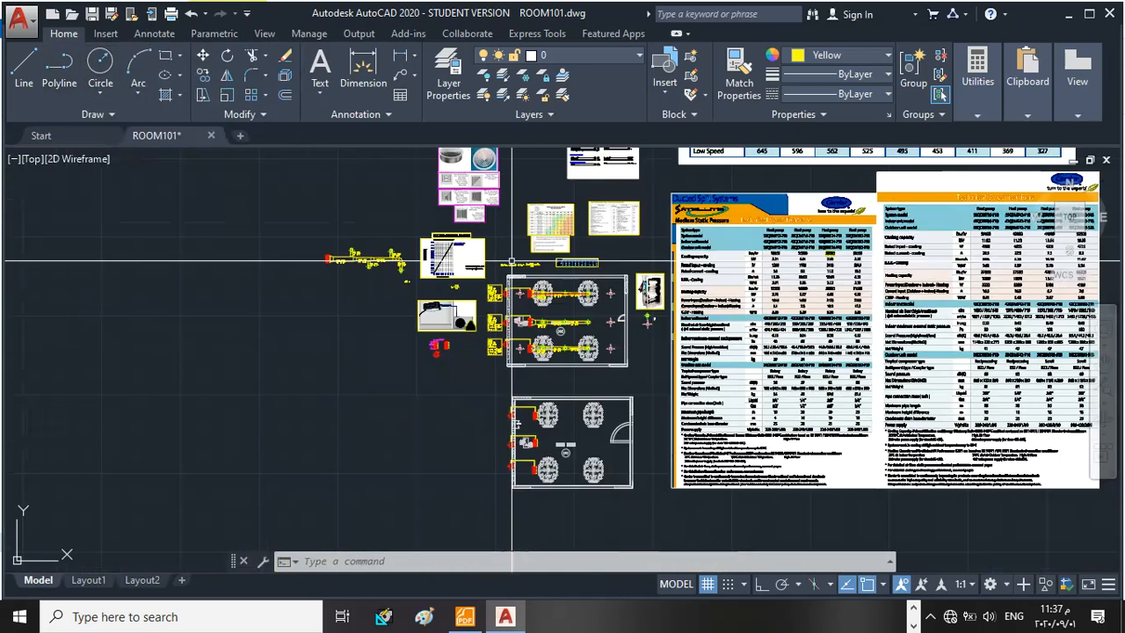
pyautogui.scroll(10, 370, 261)
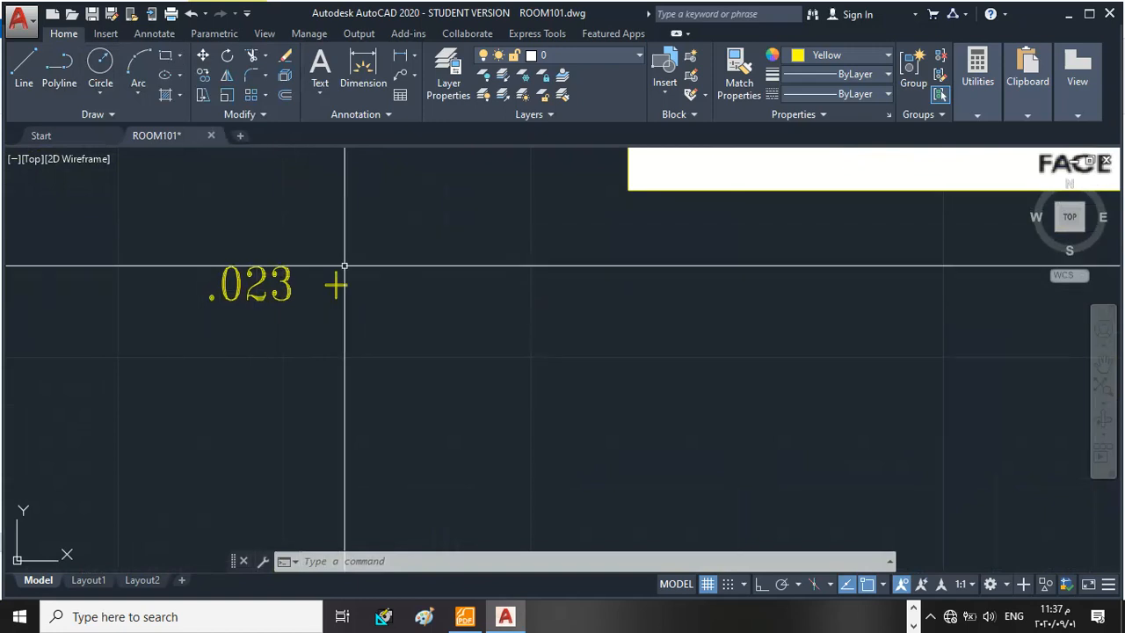
pyautogui.scroll(-8, 173, 299)
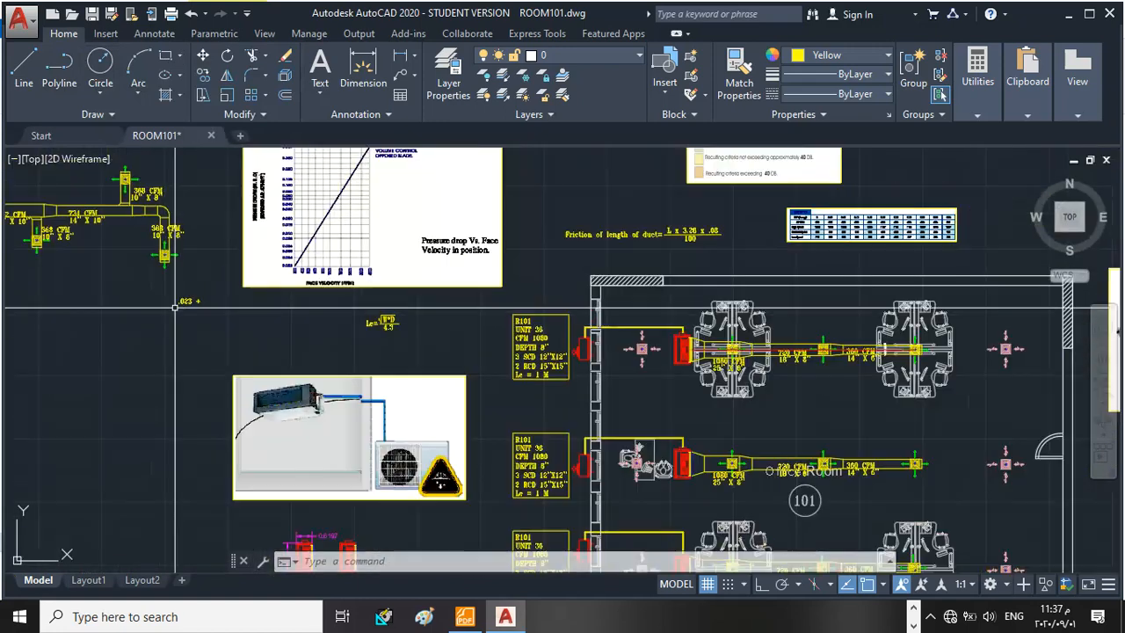
pyautogui.scroll(-4, 184, 316)
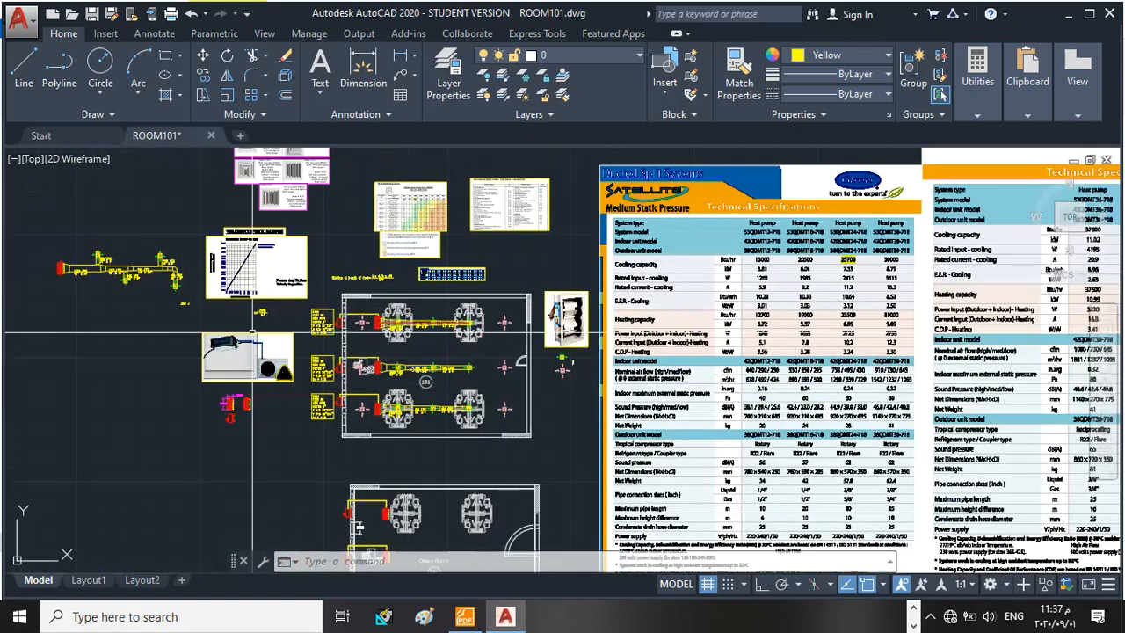
# Step: Examine the upper duct run from the indoor unit to the last diffuser, including its 1080, 720 and 360 CFM sections
pyautogui.scroll(4, 456, 336)
pyautogui.scroll(6, 457, 312)
pyautogui.scroll(-4, 237, 308)
pyautogui.scroll(4, 348, 313)
pyautogui.scroll(4, 261, 303)
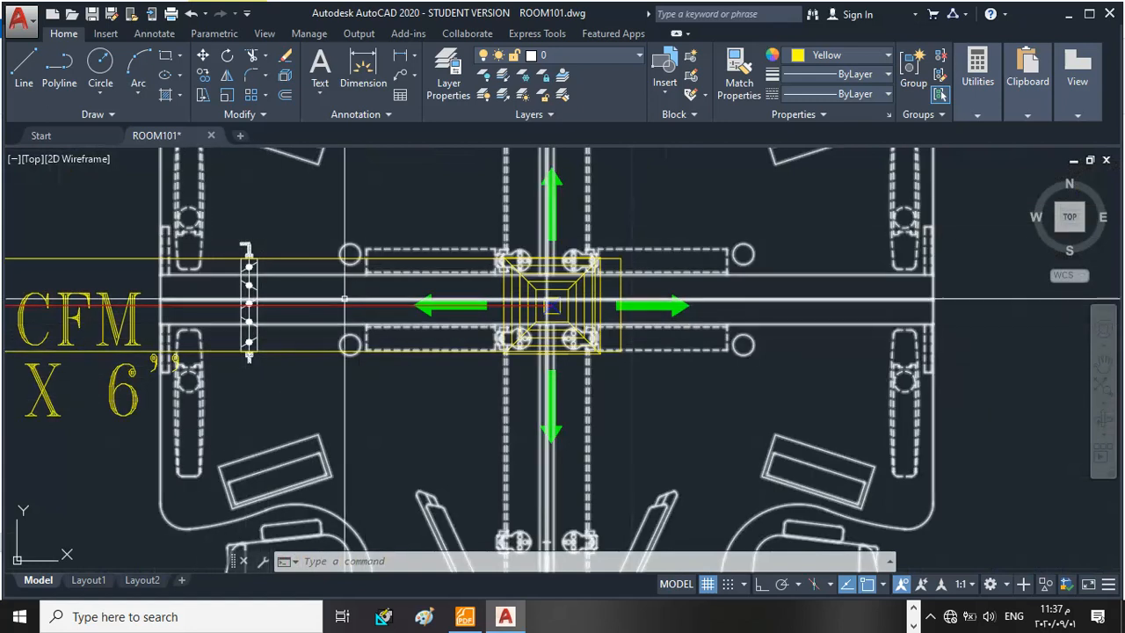
pyautogui.scroll(-8, 457, 322)
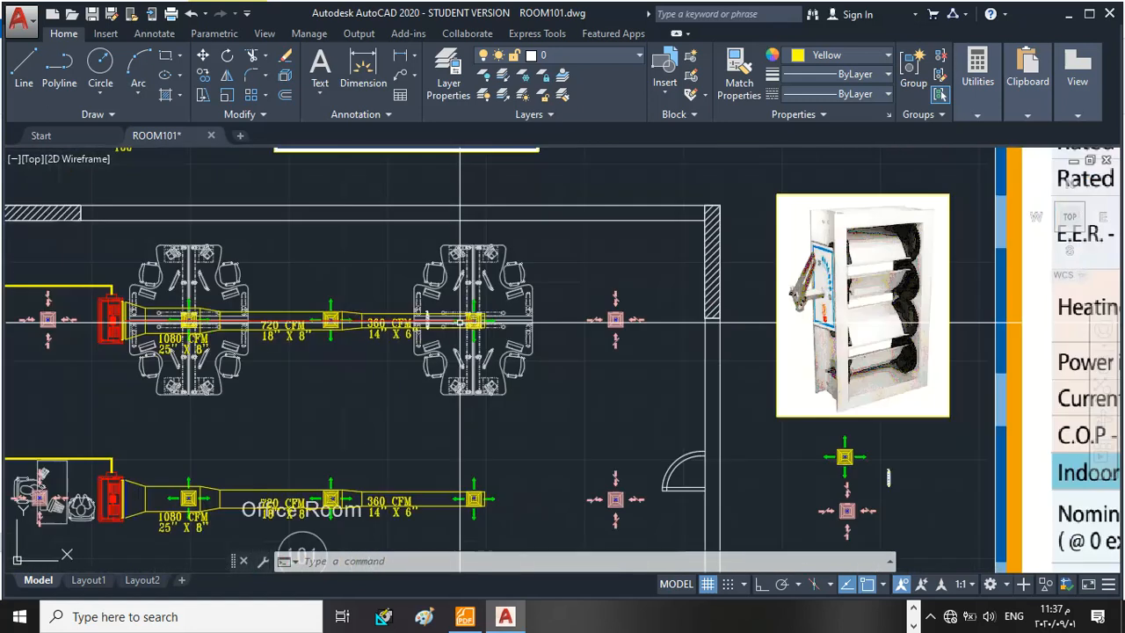
pyautogui.scroll(6, 380, 319)
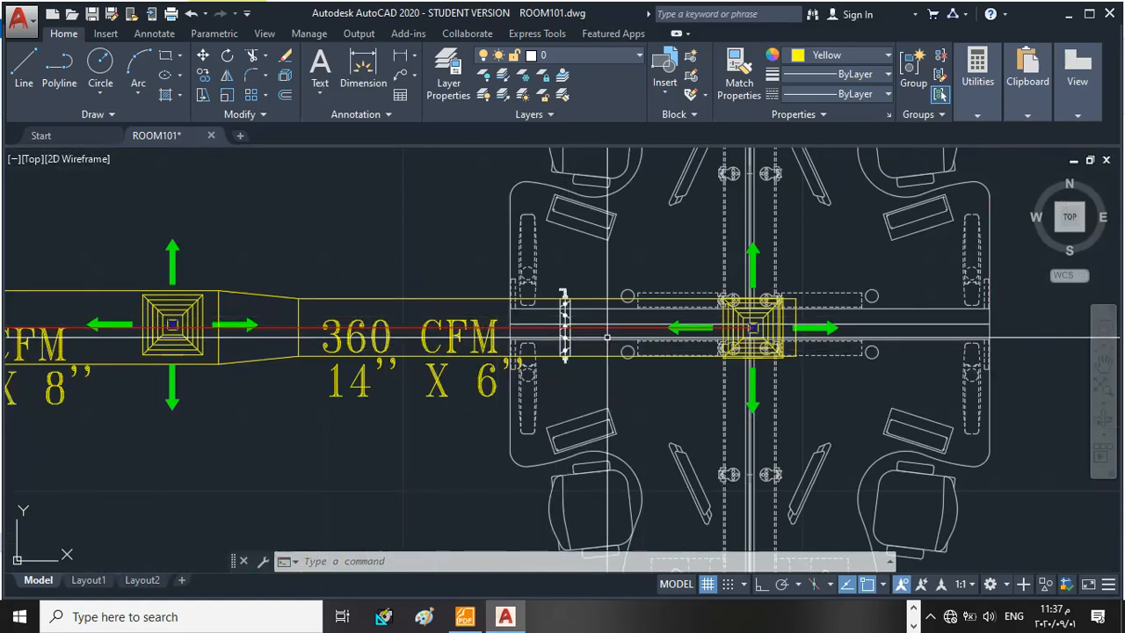
pyautogui.scroll(-4, 579, 313)
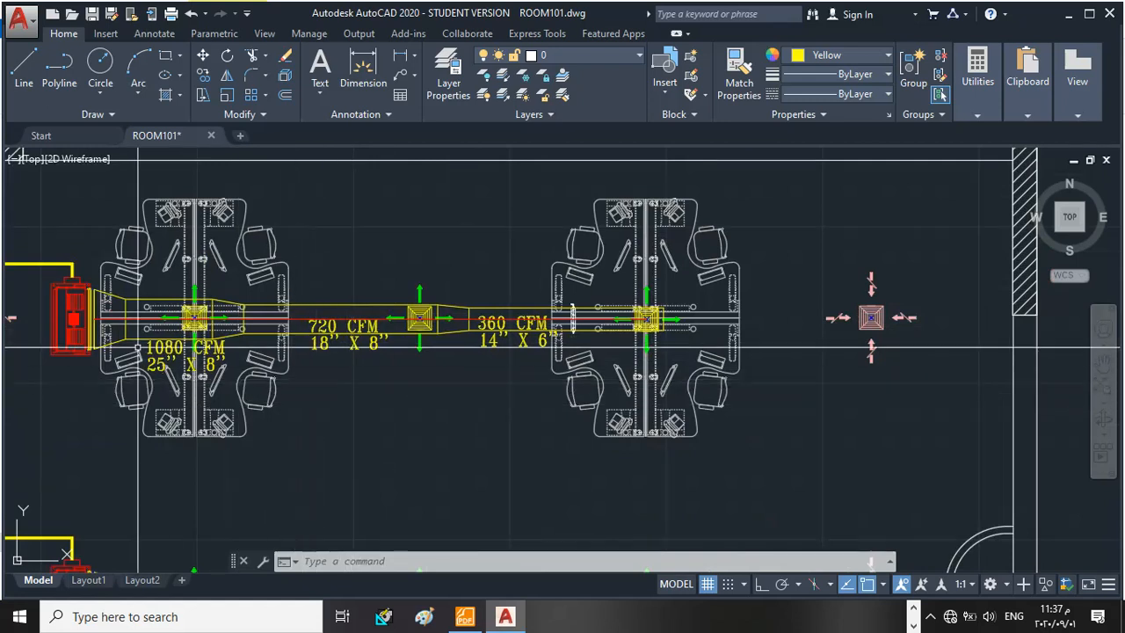
pyautogui.scroll(2, 176, 318)
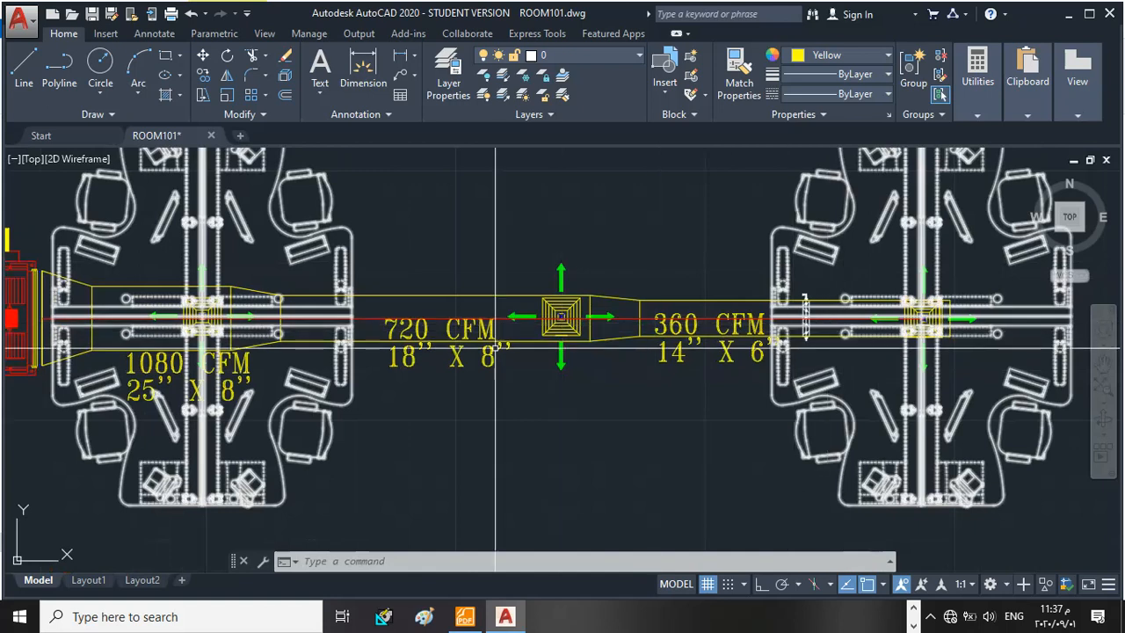
pyautogui.scroll(2, 202, 307)
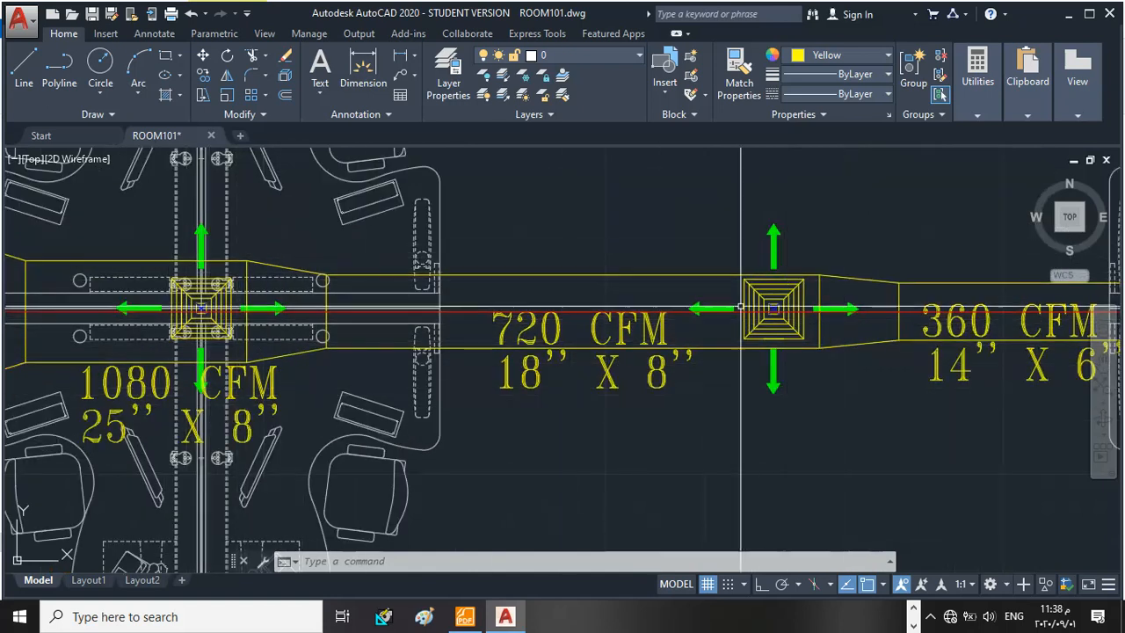
pyautogui.scroll(-2, 489, 308)
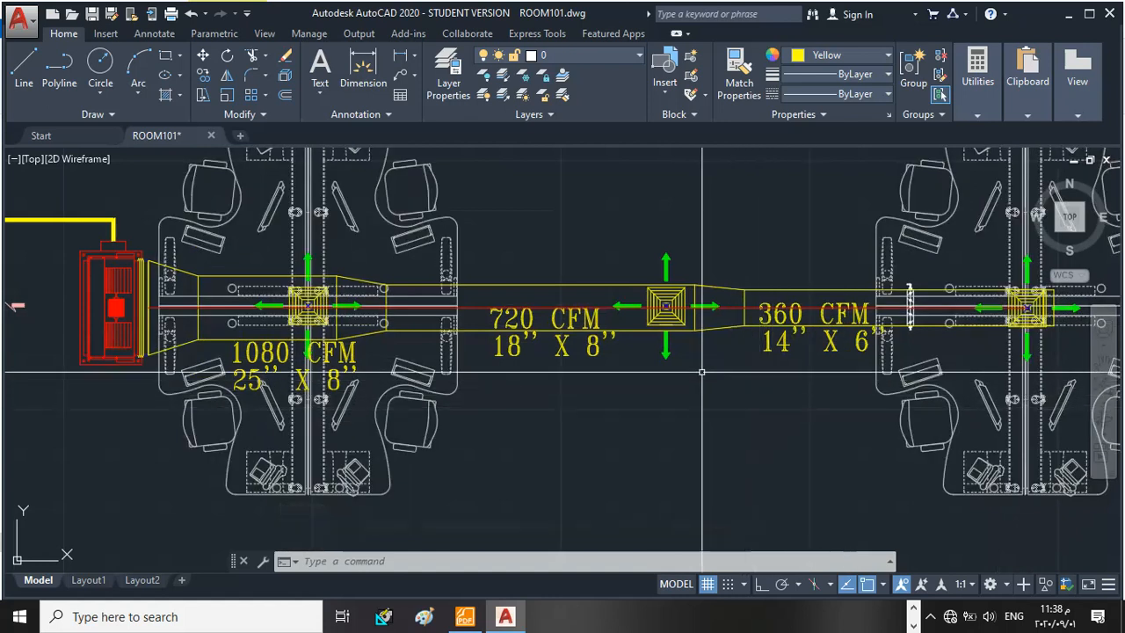
pyautogui.scroll(-4, 253, 309)
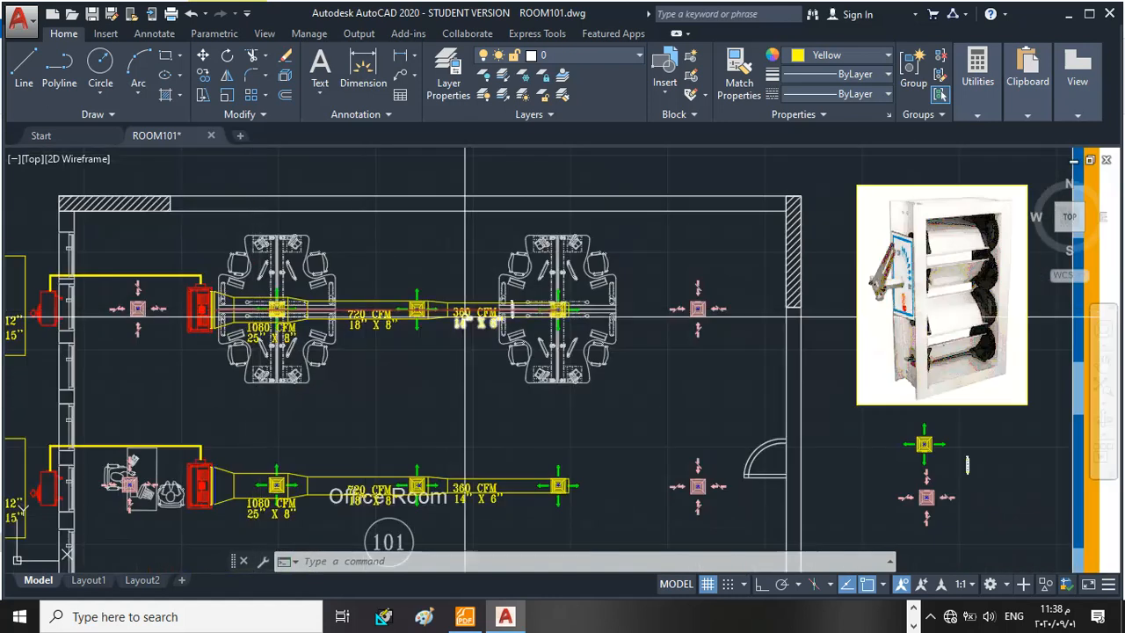
# Step: Inspect the volume damper in the 360 CFM, 14" x 6" duct section before the last diffuser
pyautogui.scroll(5, 506, 303)
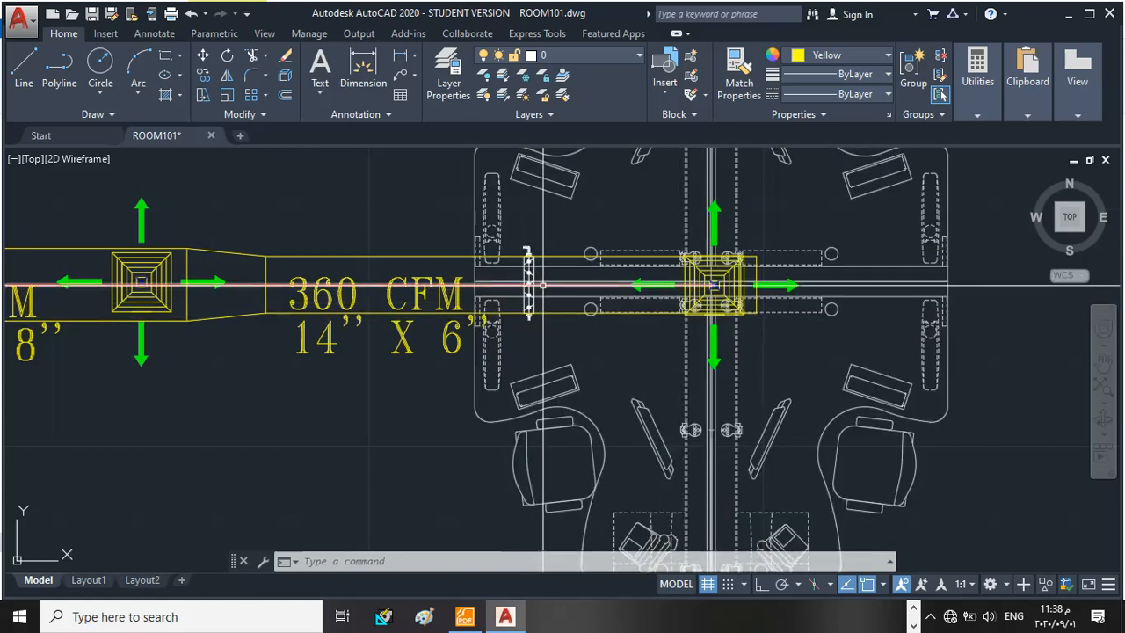
pyautogui.scroll(-5, 541, 282)
pyautogui.scroll(7, 531, 276)
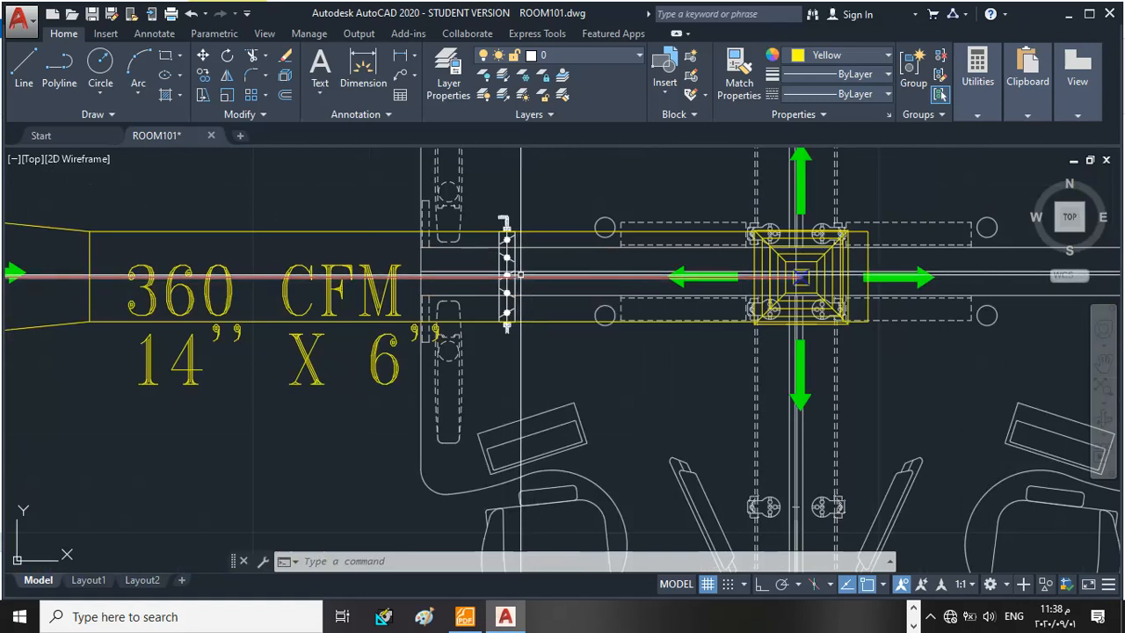
pyautogui.scroll(-3, 530, 279)
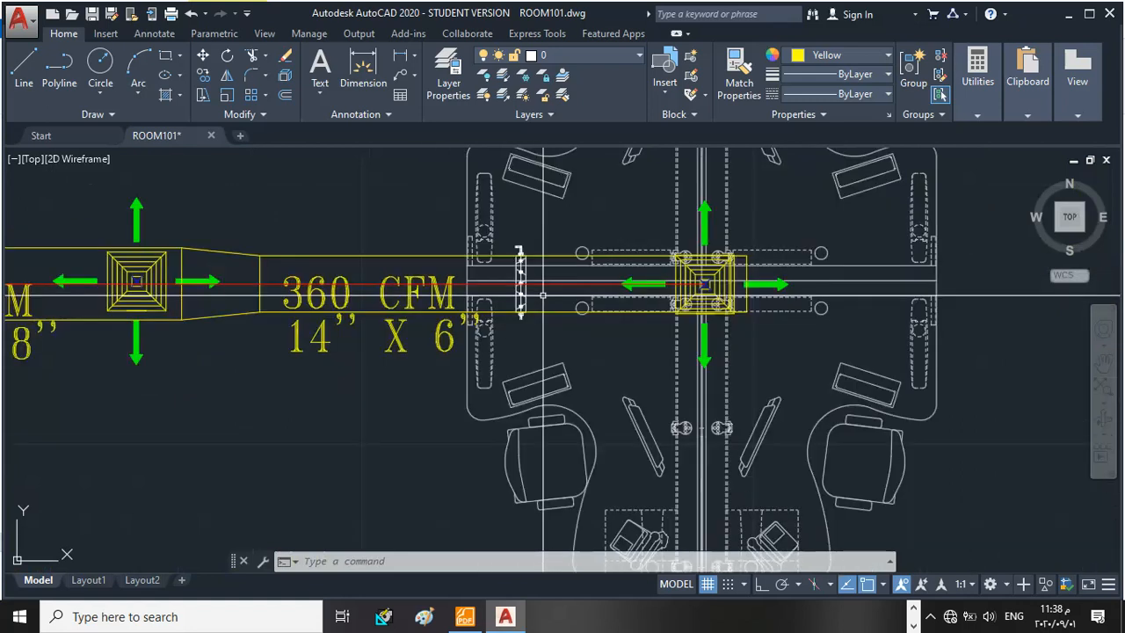
pyautogui.scroll(1, 529, 286)
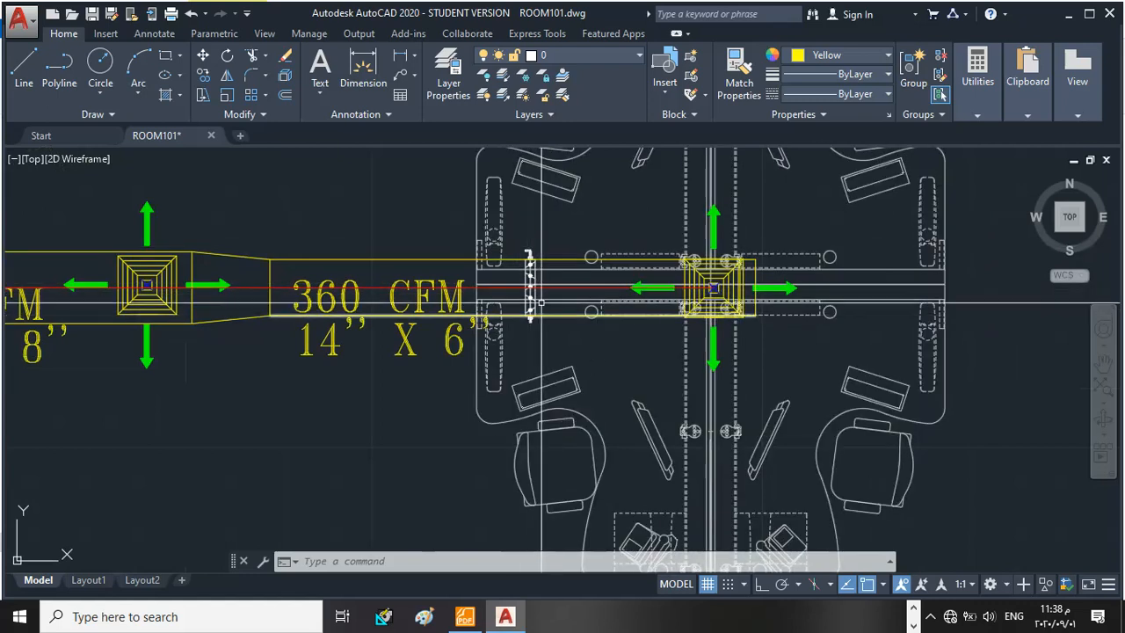
pyautogui.scroll(2, 530, 314)
pyautogui.scroll(1, 533, 317)
pyautogui.scroll(-2, 538, 318)
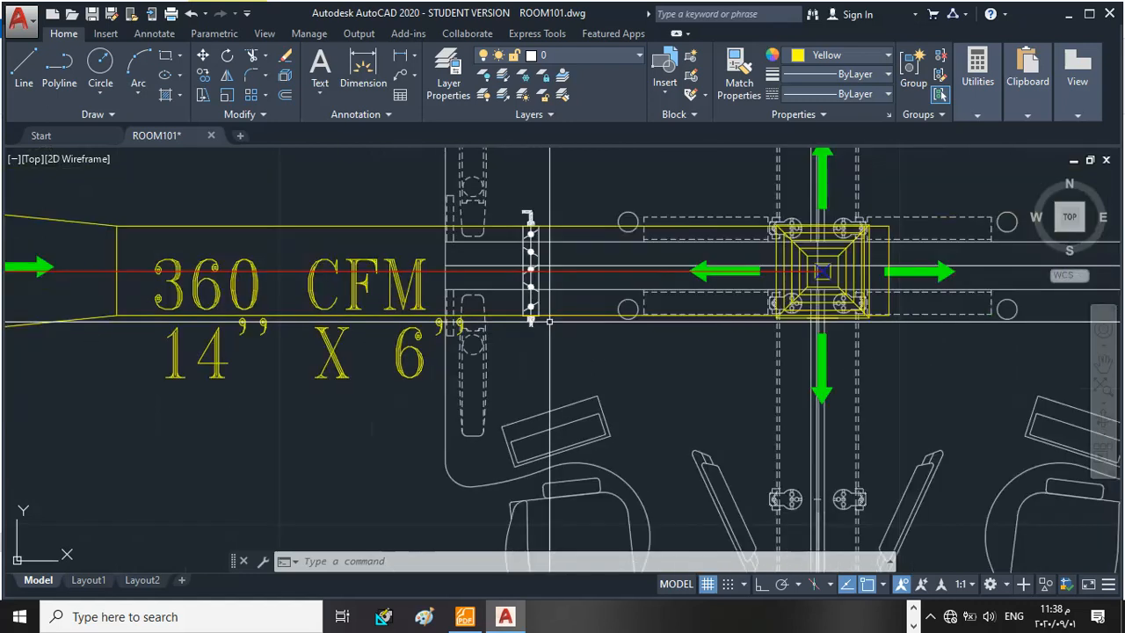
pyautogui.scroll(1, 569, 321)
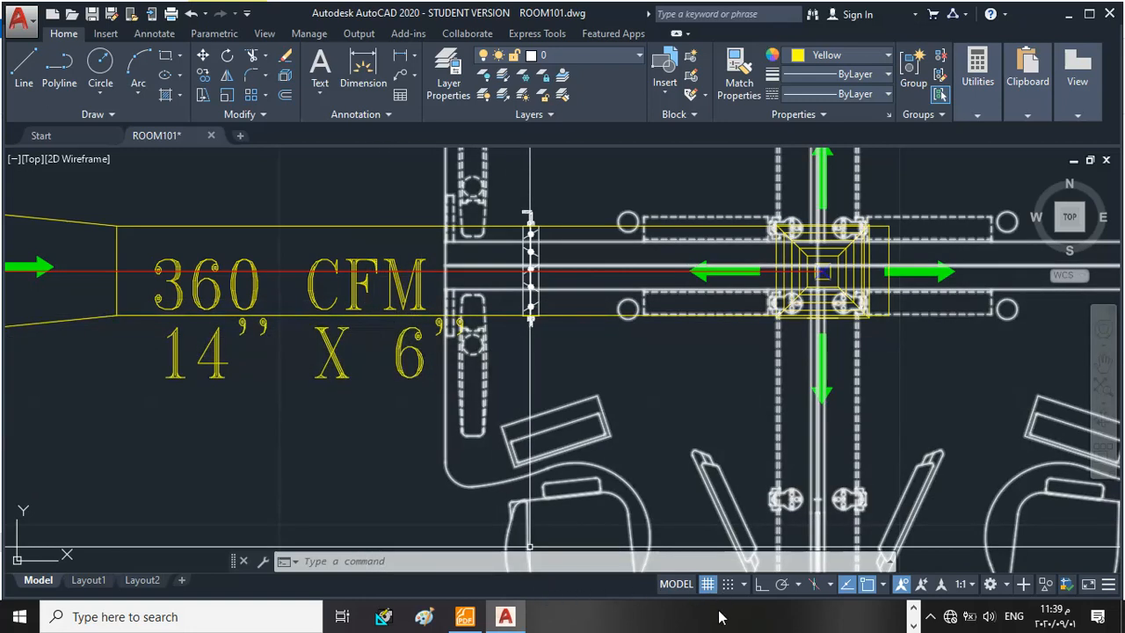
# Step: Switch to the Convert utility and convert an area of 84 square inches to square feet
pyautogui.click(913, 608)
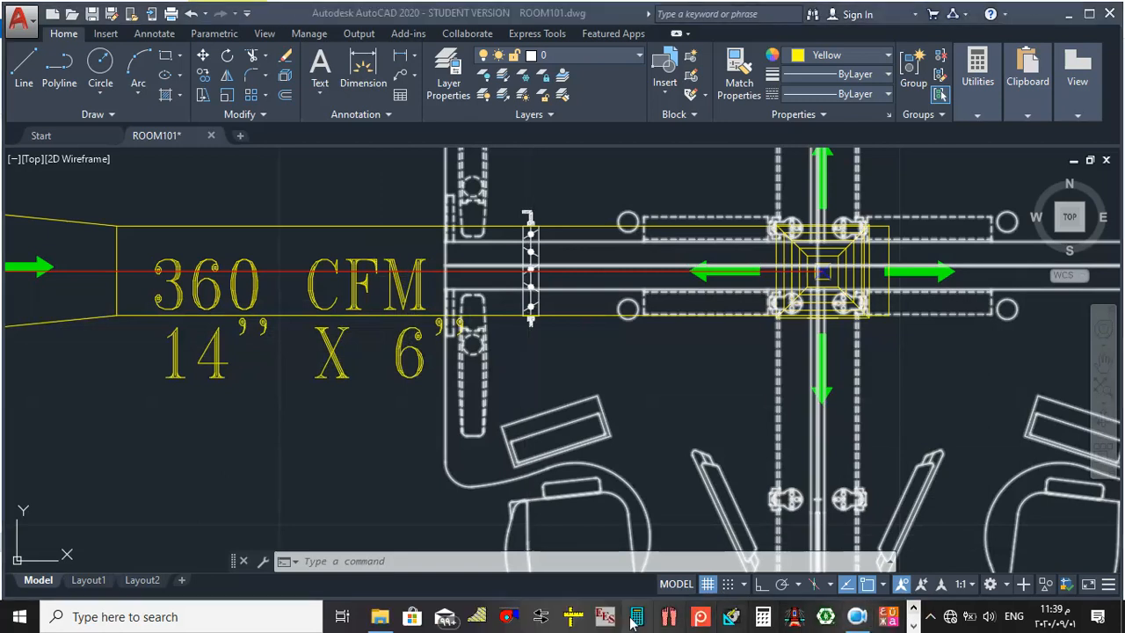
pyautogui.click(541, 620)
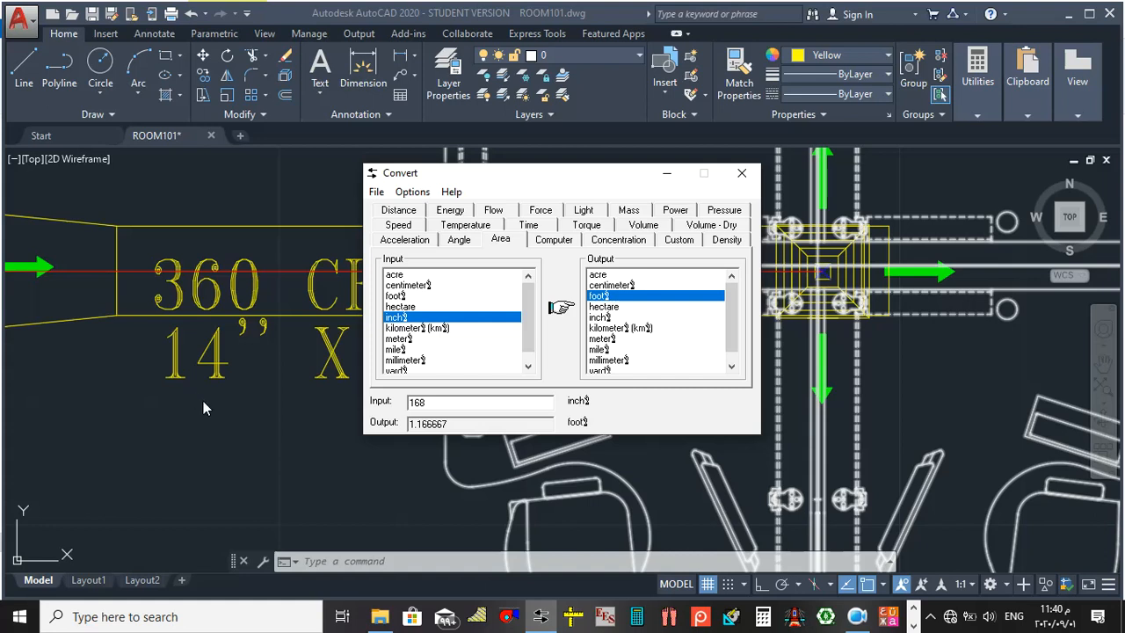
pyautogui.press('BackSpace')
pyautogui.press('BackSpace')
pyautogui.press('BackSpace')
pyautogui.write('84')
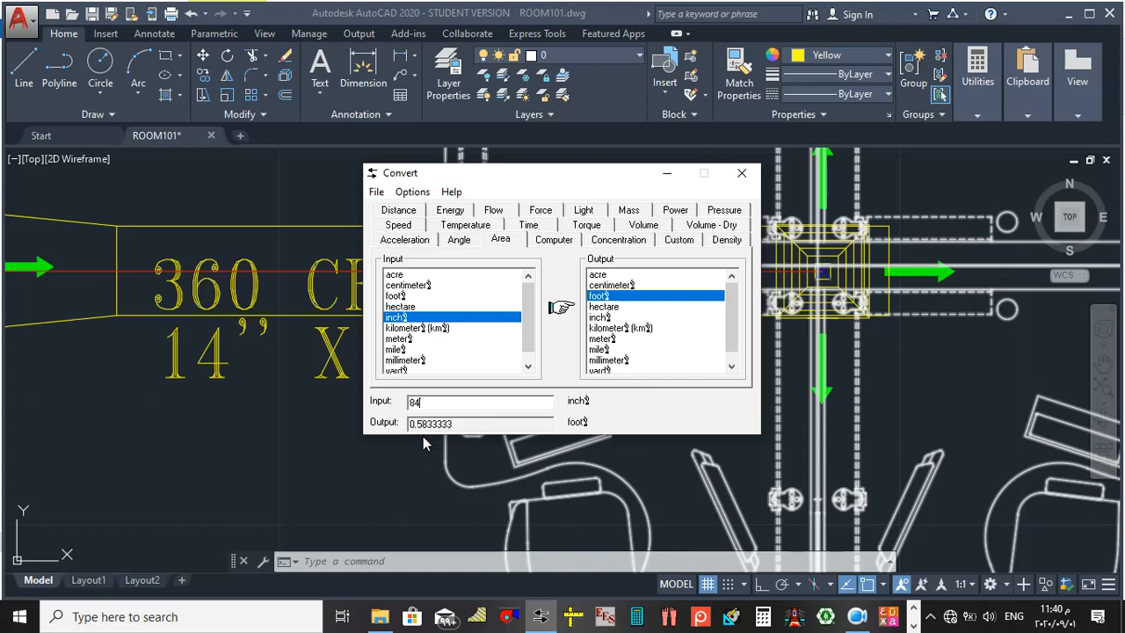
# Step: Return to the drawing, open the quick calculator and clear the previous result from its entry
pyautogui.click(970, 113)
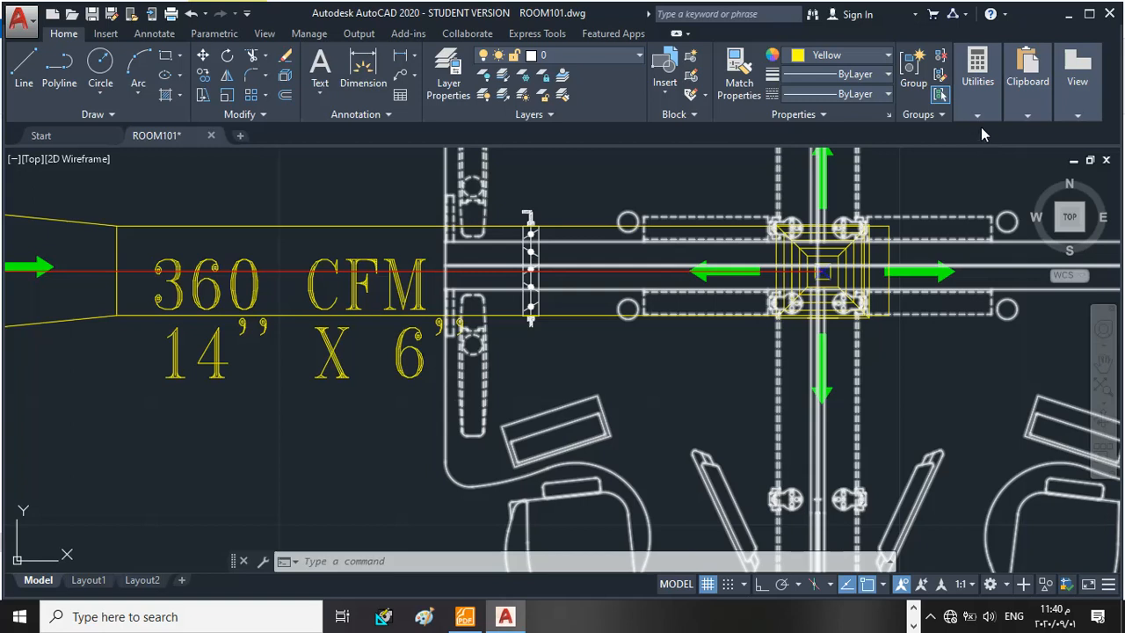
pyautogui.click(978, 97)
pyautogui.click(1019, 176)
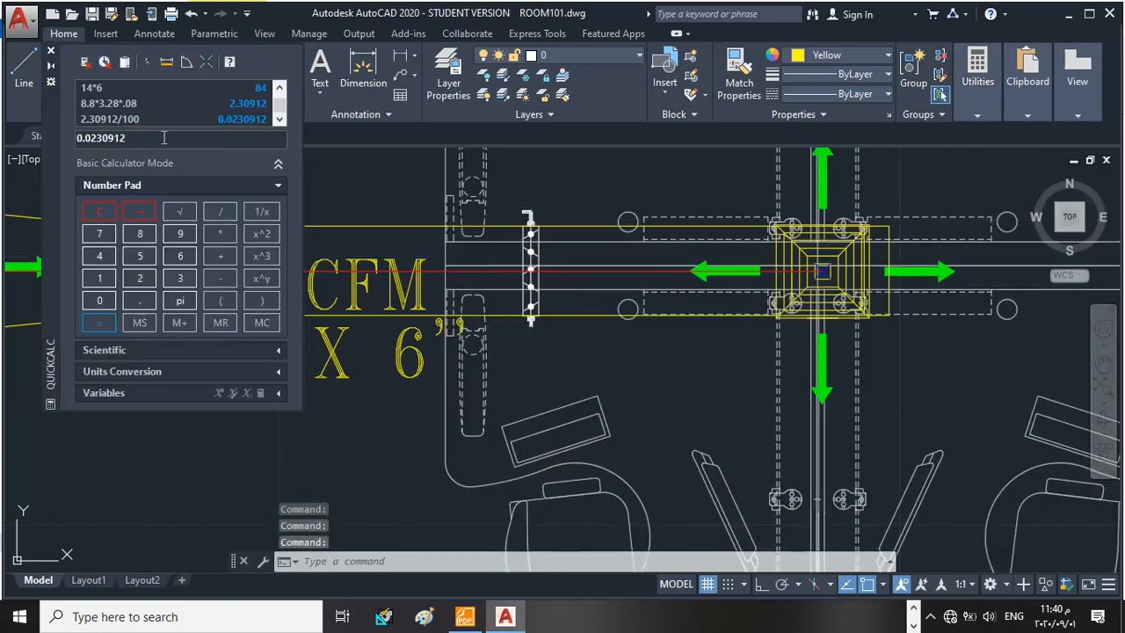
pyautogui.press('BackSpace')
pyautogui.press('BackSpace')
pyautogui.press('BackSpace')
pyautogui.press('BackSpace')
pyautogui.press('BackSpace')
pyautogui.press('BackSpace')
pyautogui.press('BackSpace')
pyautogui.press('BackSpace')
pyautogui.press('BackSpace')
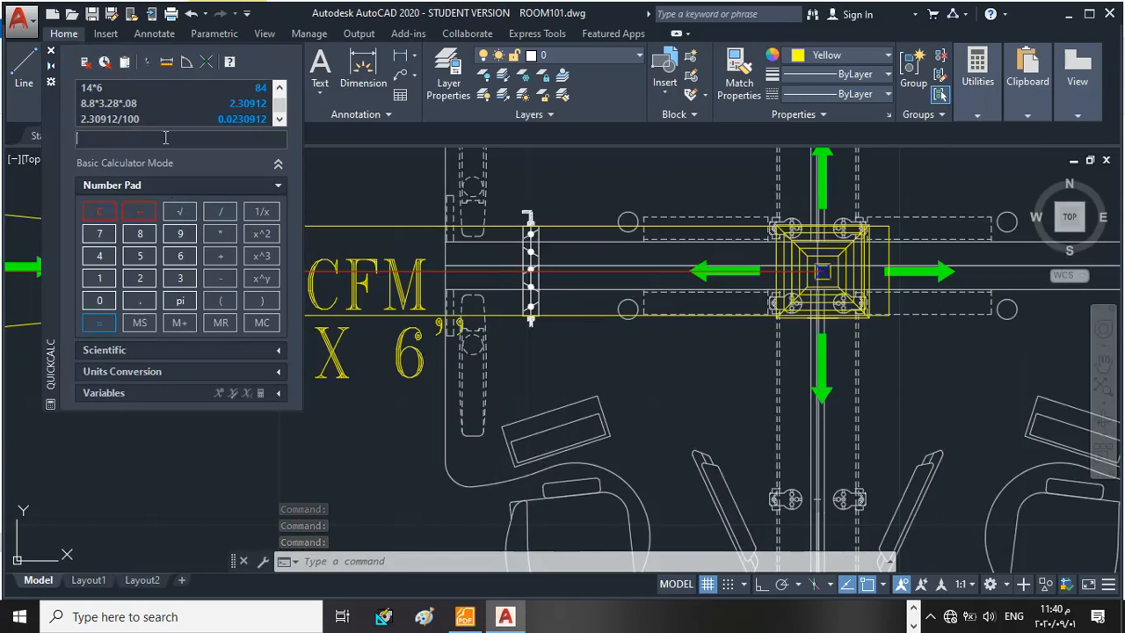
# Step: Divide 360 CFM by the 14" x 6" duct's area in square feet to calculate the face velocity
pyautogui.scroll(-3, 581, 316)
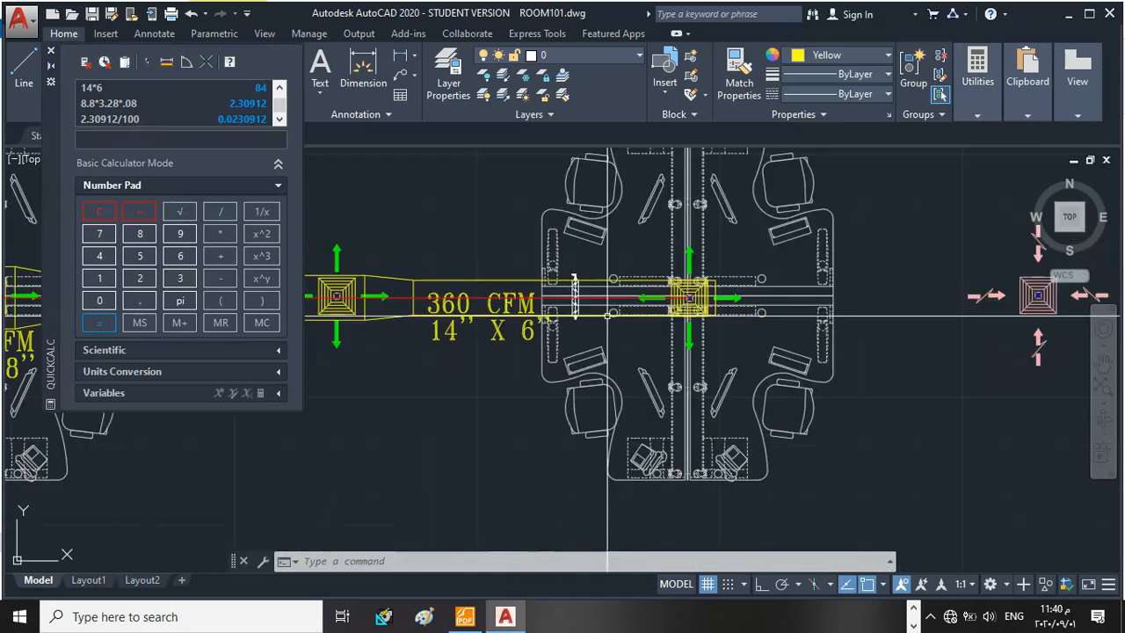
pyautogui.scroll(4, 458, 299)
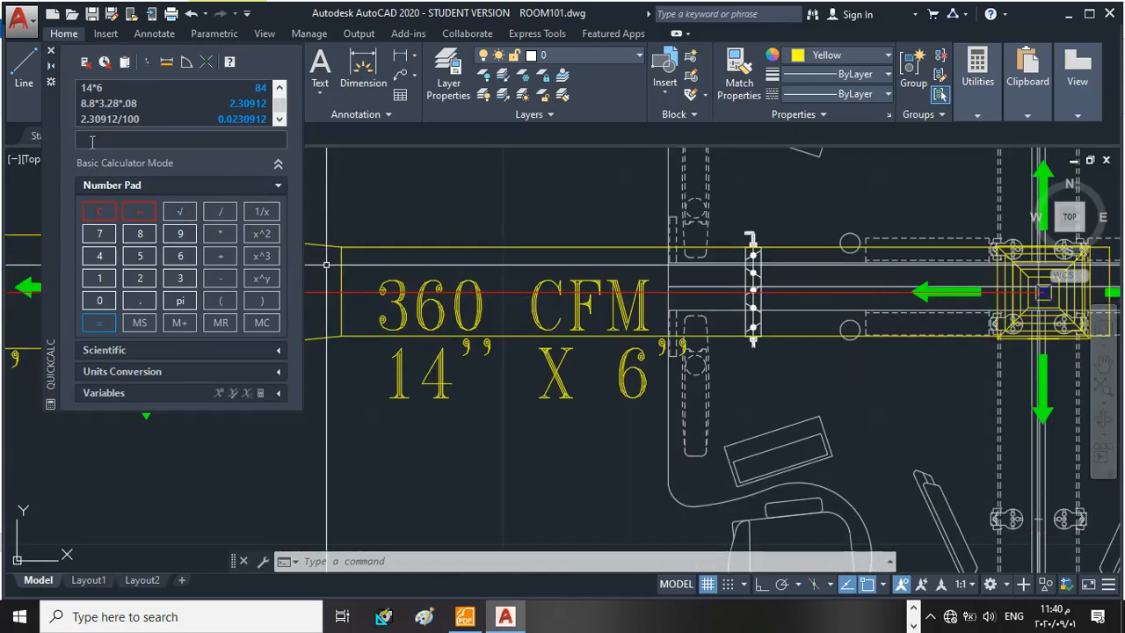
pyautogui.write('3')
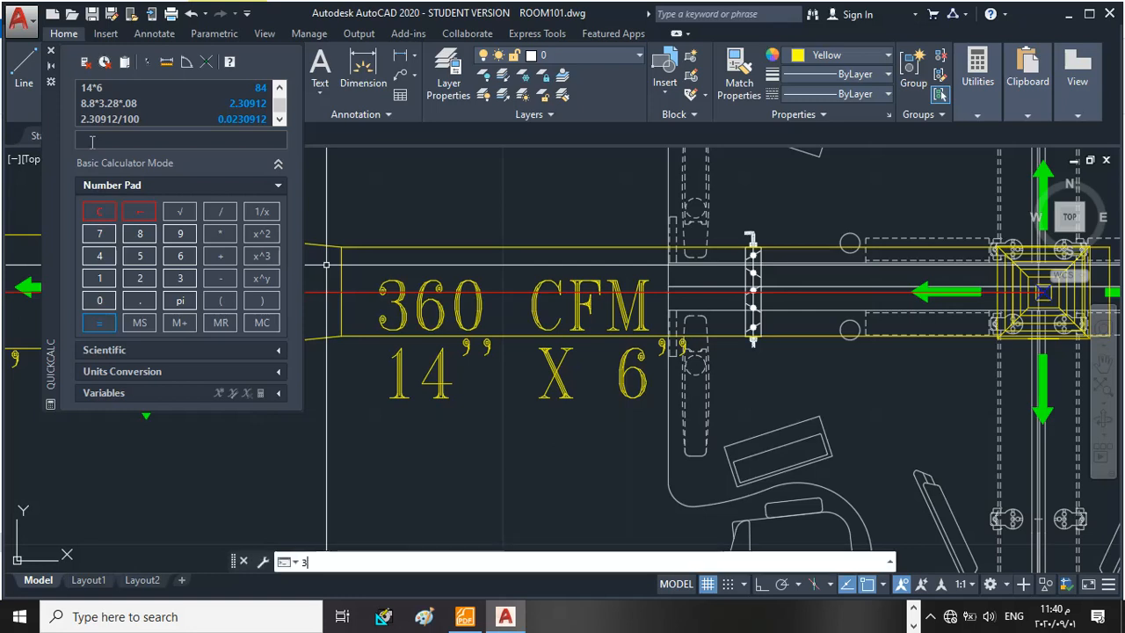
pyautogui.write('do')
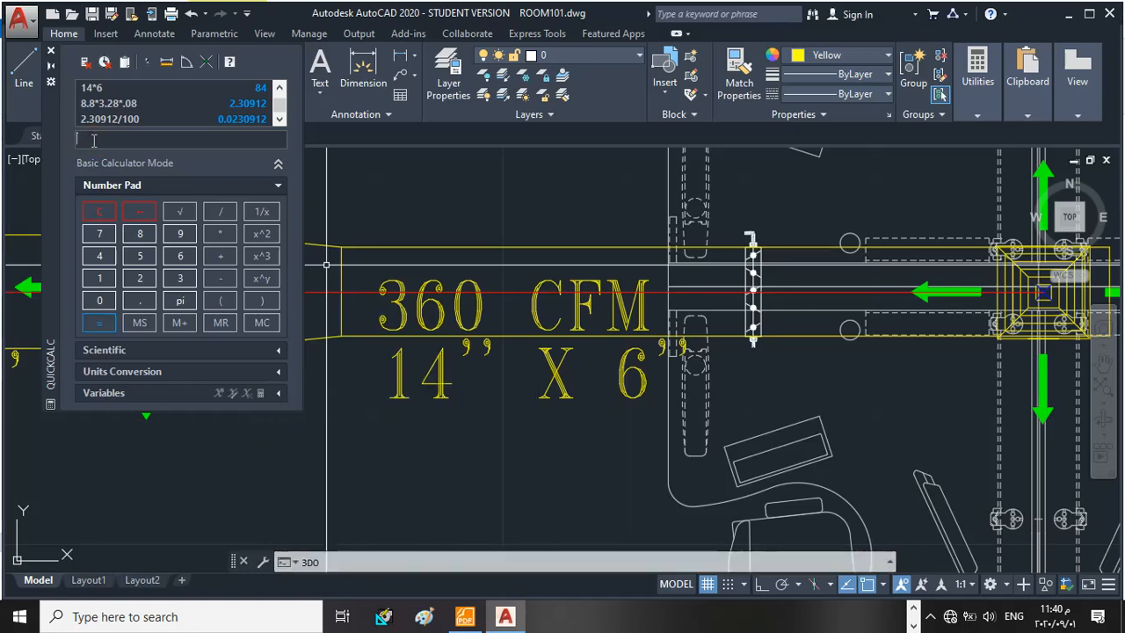
pyautogui.click(93, 139)
pyautogui.write('360')
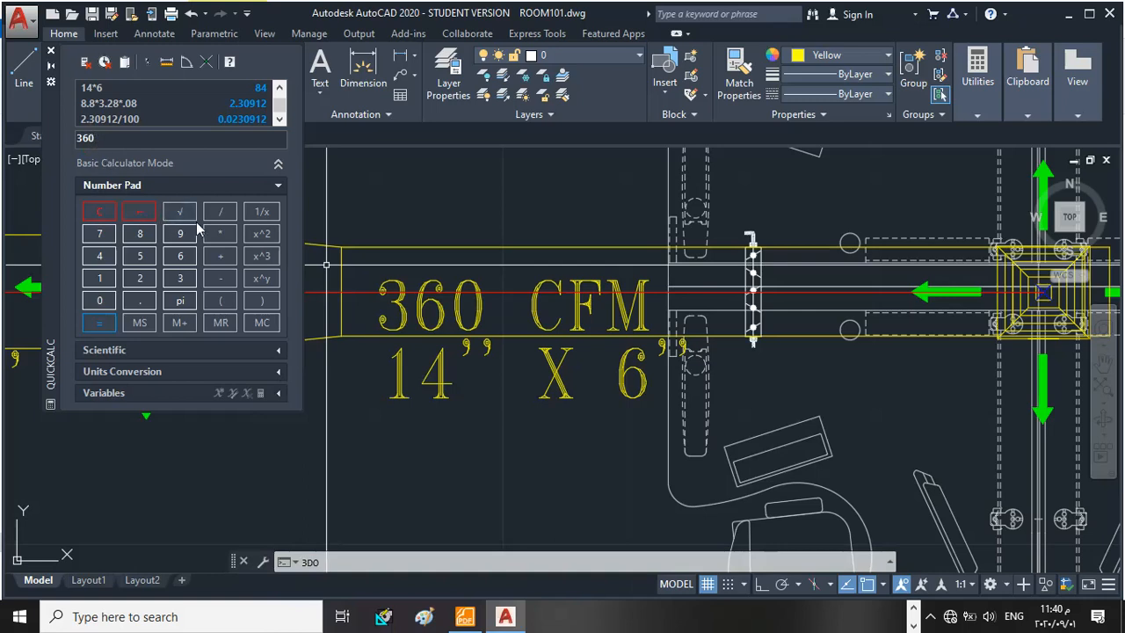
pyautogui.click(220, 211)
pyautogui.click(106, 323)
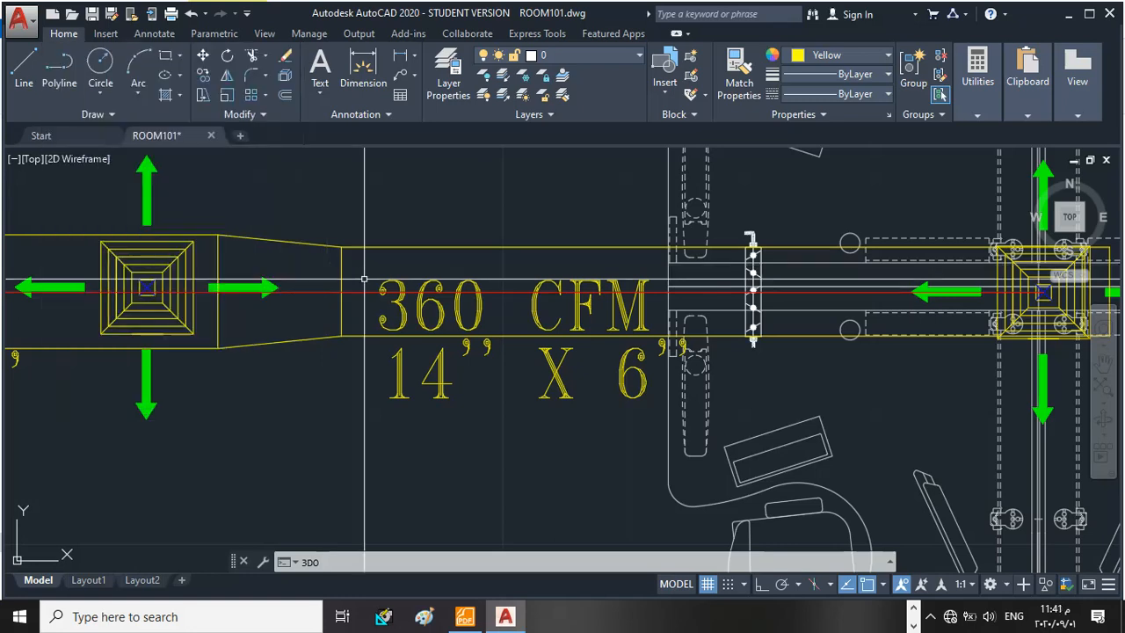
# Step: Examine the volume control damper's pressure drop chart, focusing on the face velocity scale and the opposed blade curve
pyautogui.click(915, 617)
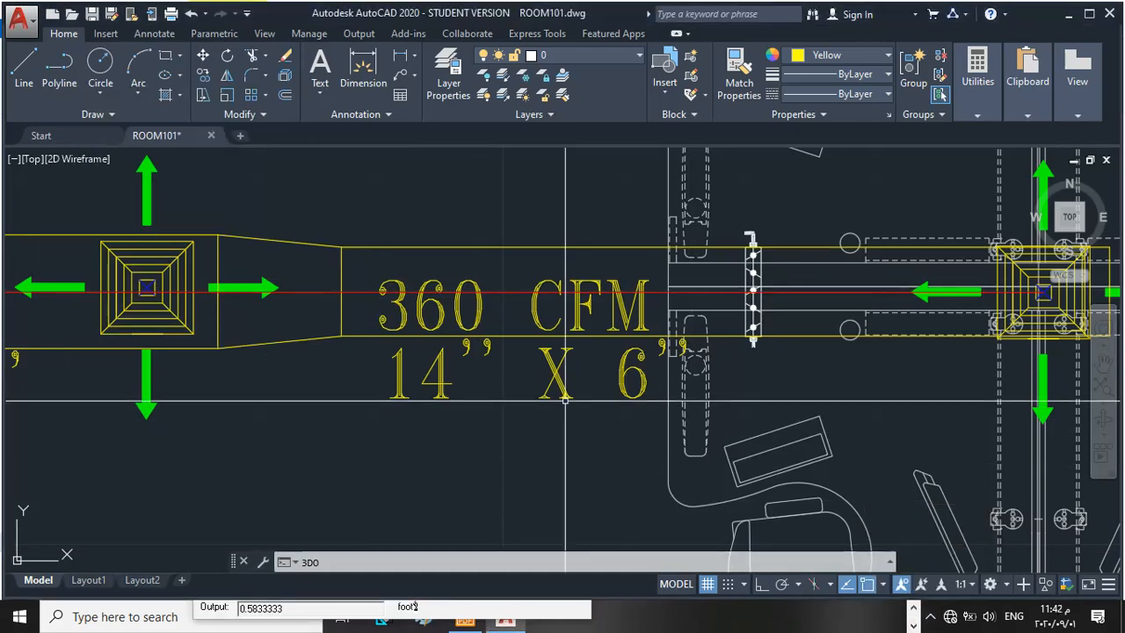
pyautogui.scroll(-6, 172, 300)
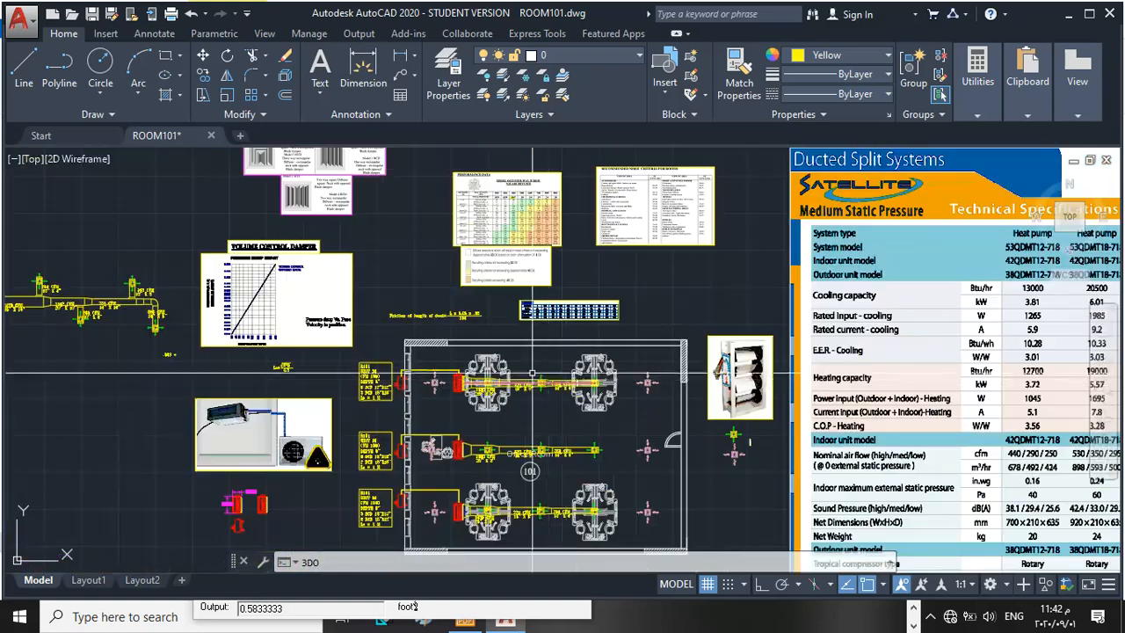
pyautogui.scroll(6, 180, 297)
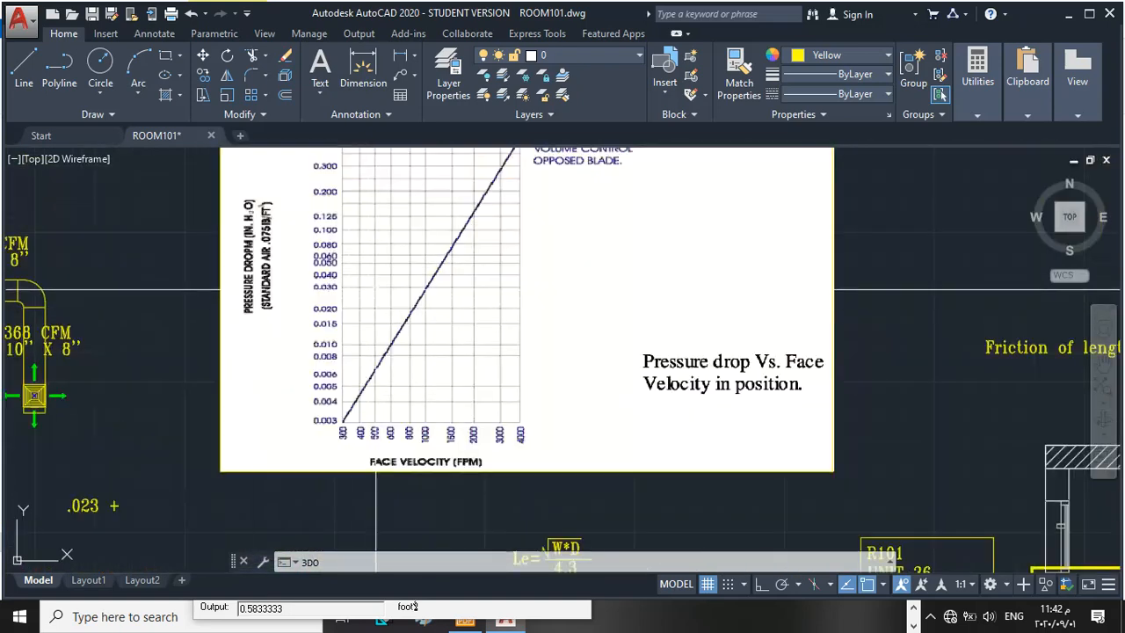
pyautogui.scroll(-4, 365, 331)
pyautogui.scroll(4, 405, 291)
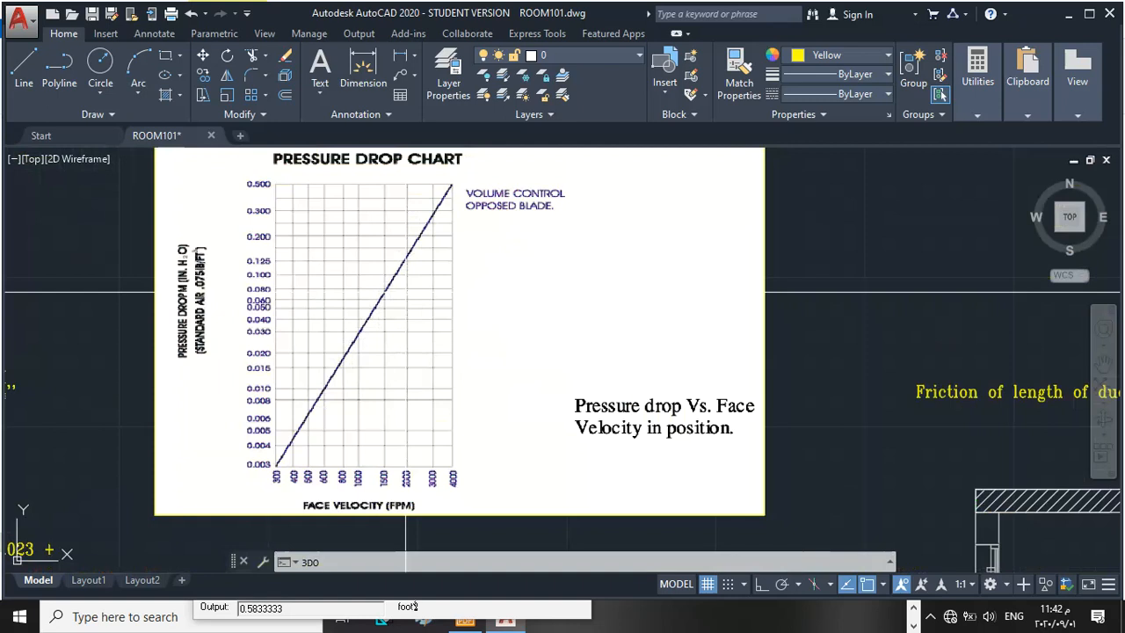
pyautogui.scroll(-2, 405, 290)
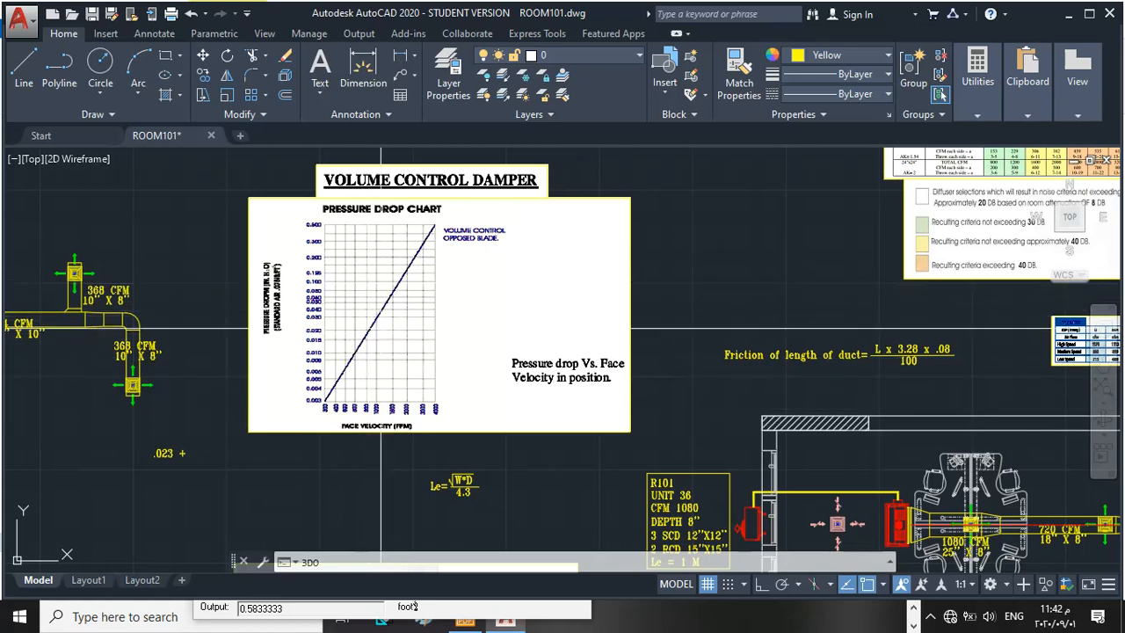
pyautogui.scroll(4, 382, 329)
pyautogui.scroll(-4, 383, 327)
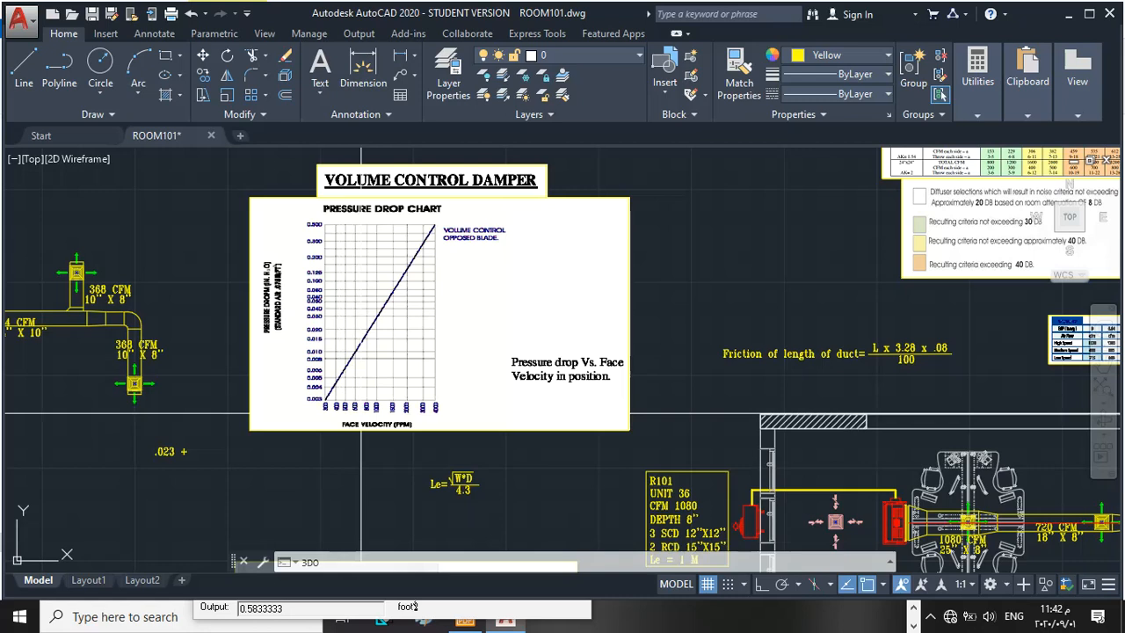
pyautogui.scroll(5, 360, 413)
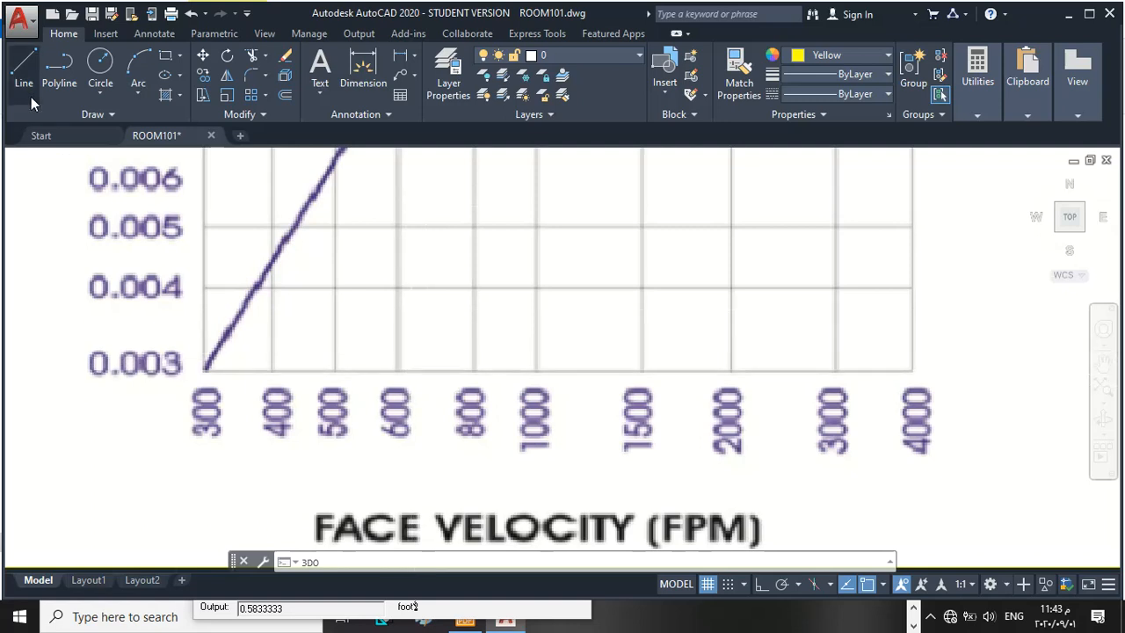
# Step: Set the current object colour to Red and abandon the yellow line started on the chart
pyautogui.click(28, 66)
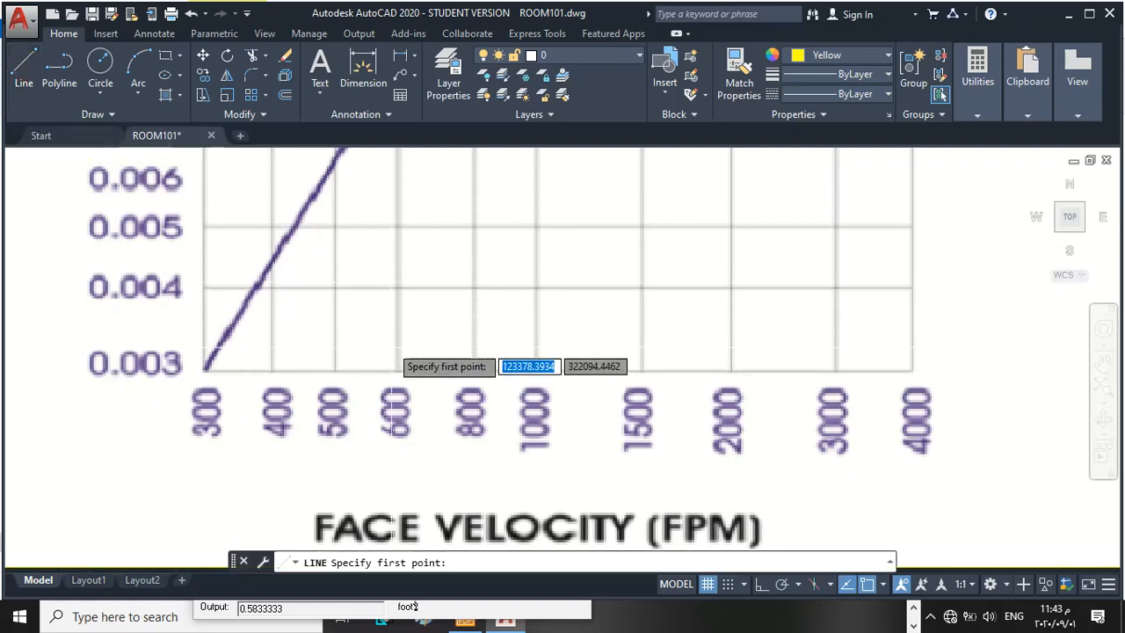
pyautogui.click(407, 370)
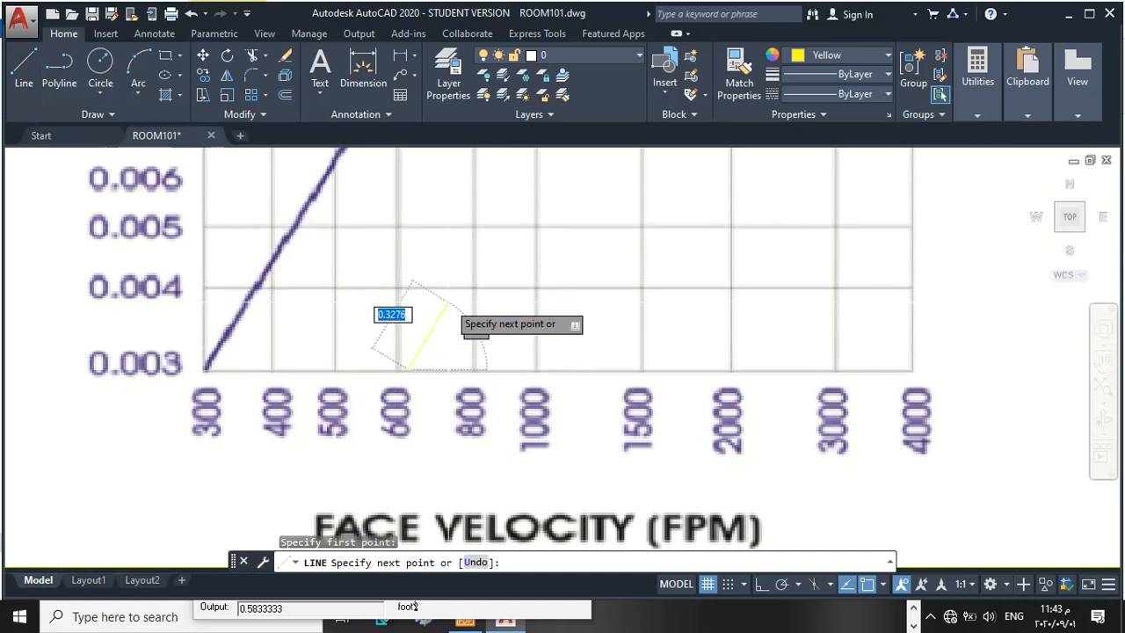
pyautogui.click(888, 57)
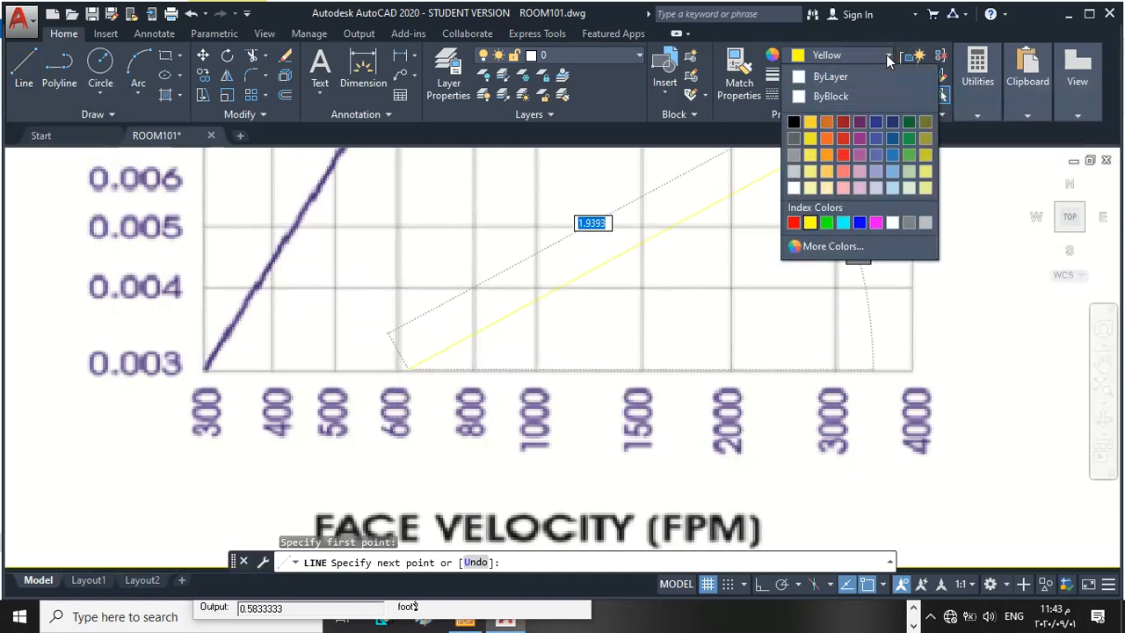
pyautogui.click(796, 223)
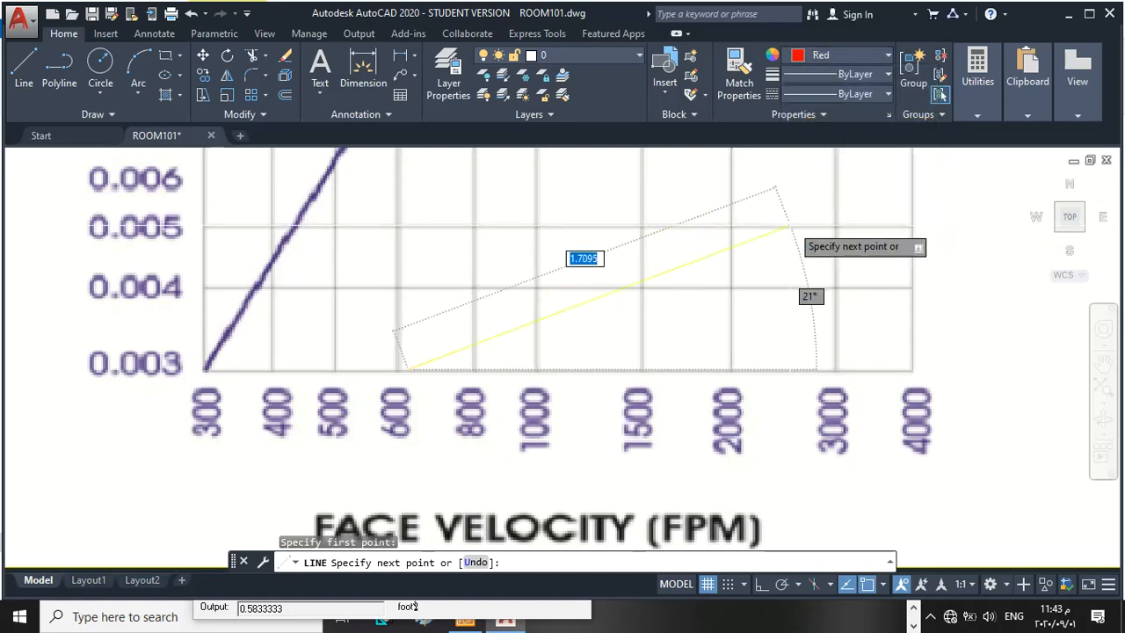
pyautogui.press('Escape')
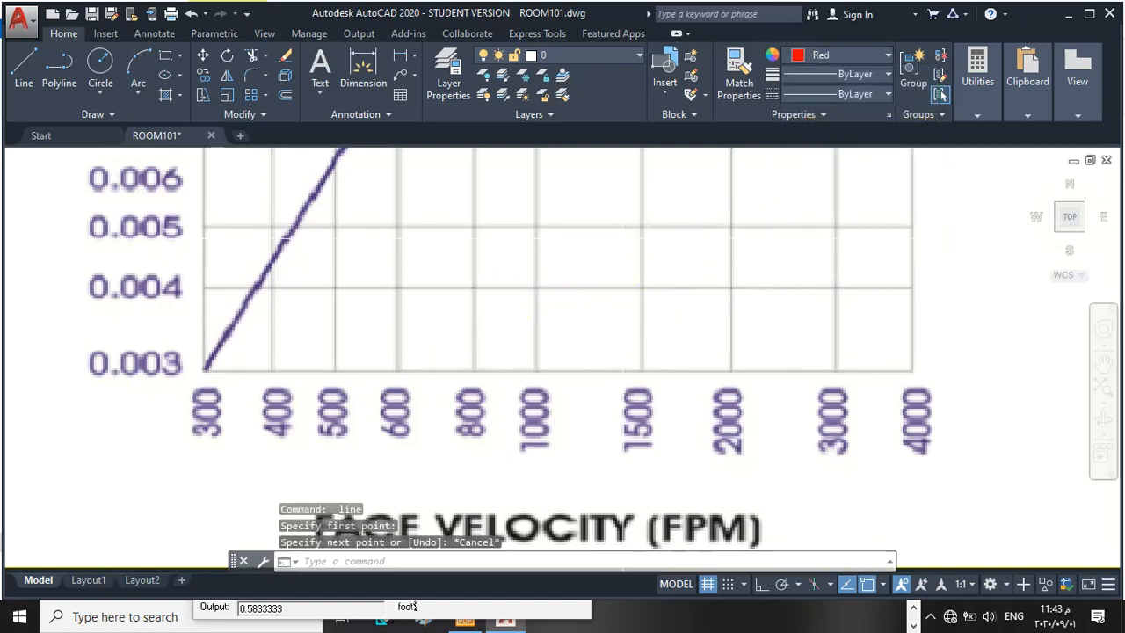
# Step: Draw a red line from just above 600 FPM about 1.35 up to the curve, then about 0.80 across to the pressure drop axis
pyautogui.click(22, 75)
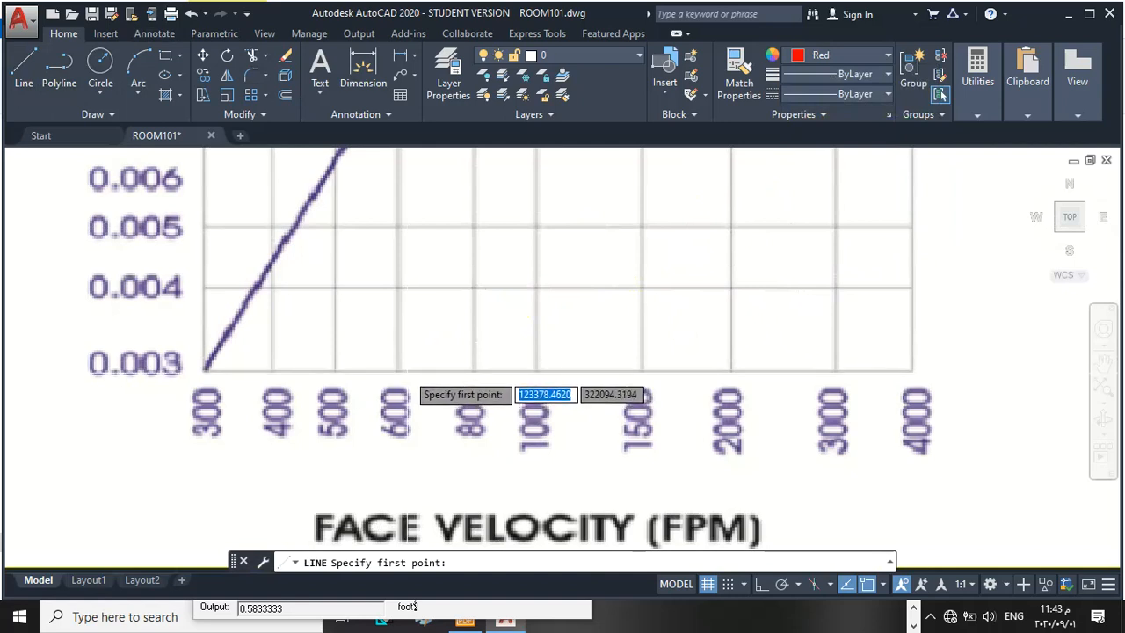
pyautogui.click(407, 373)
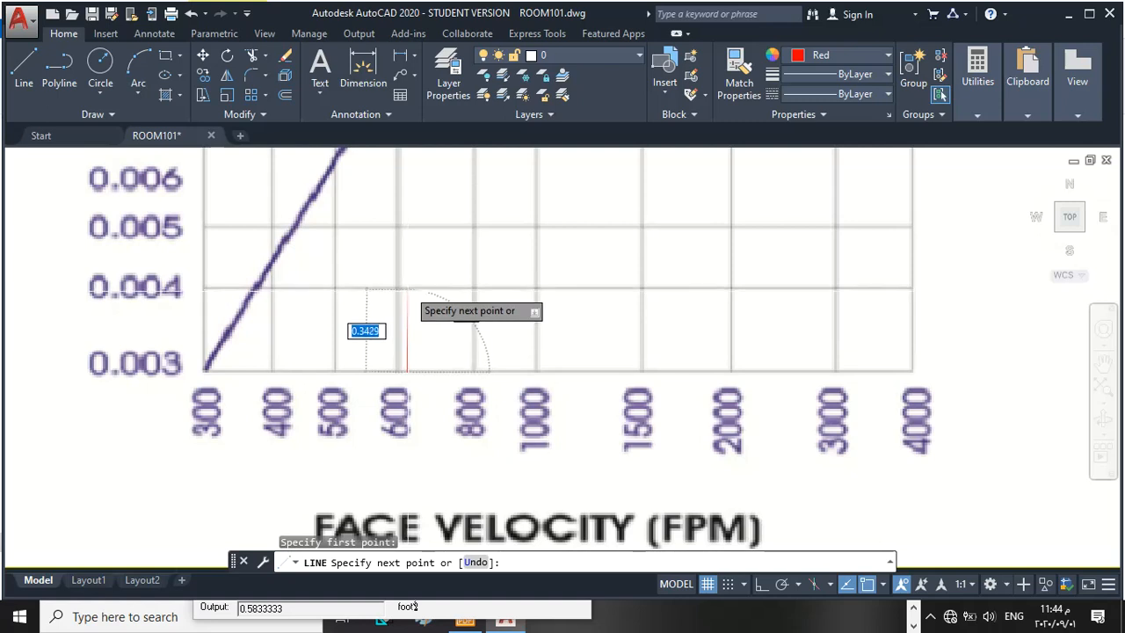
pyautogui.scroll(-3, 408, 316)
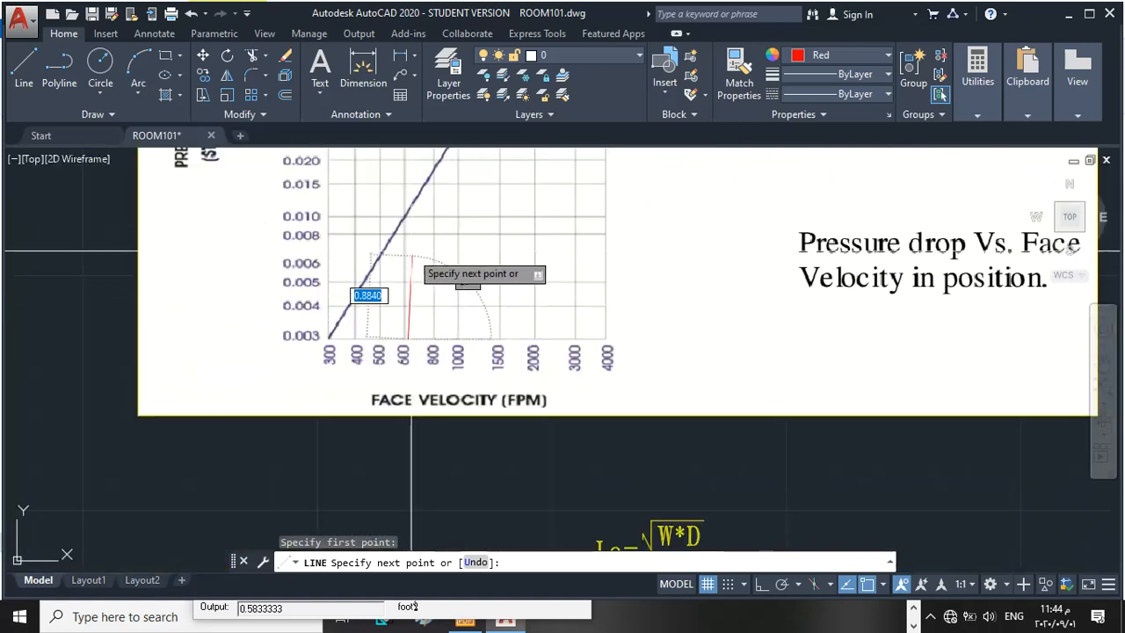
pyautogui.scroll(2, 409, 206)
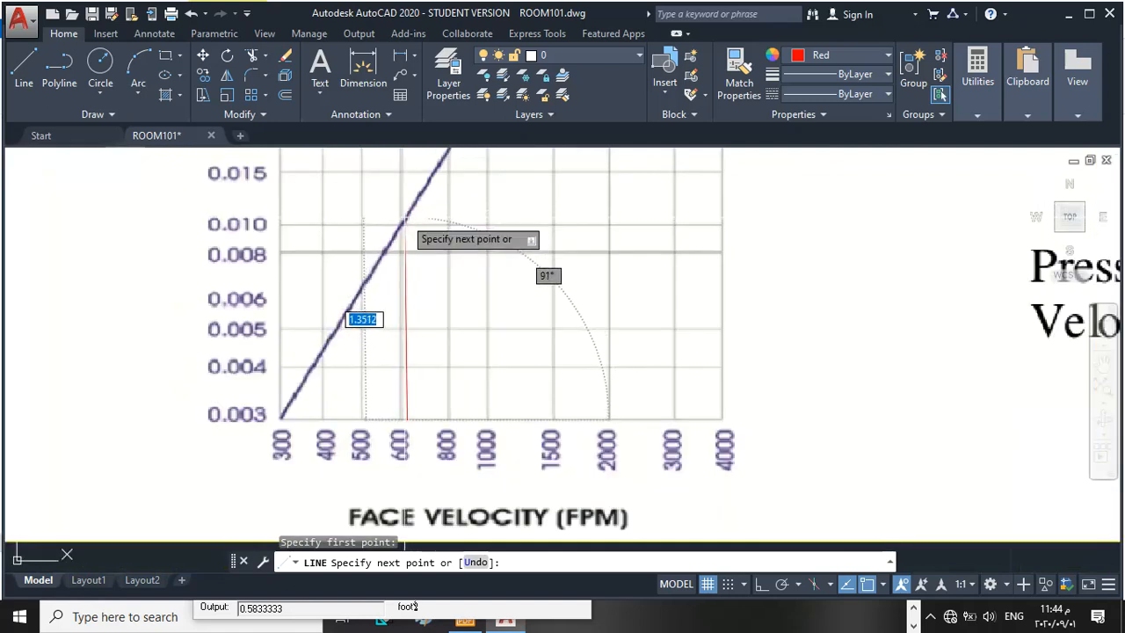
pyautogui.click(405, 218)
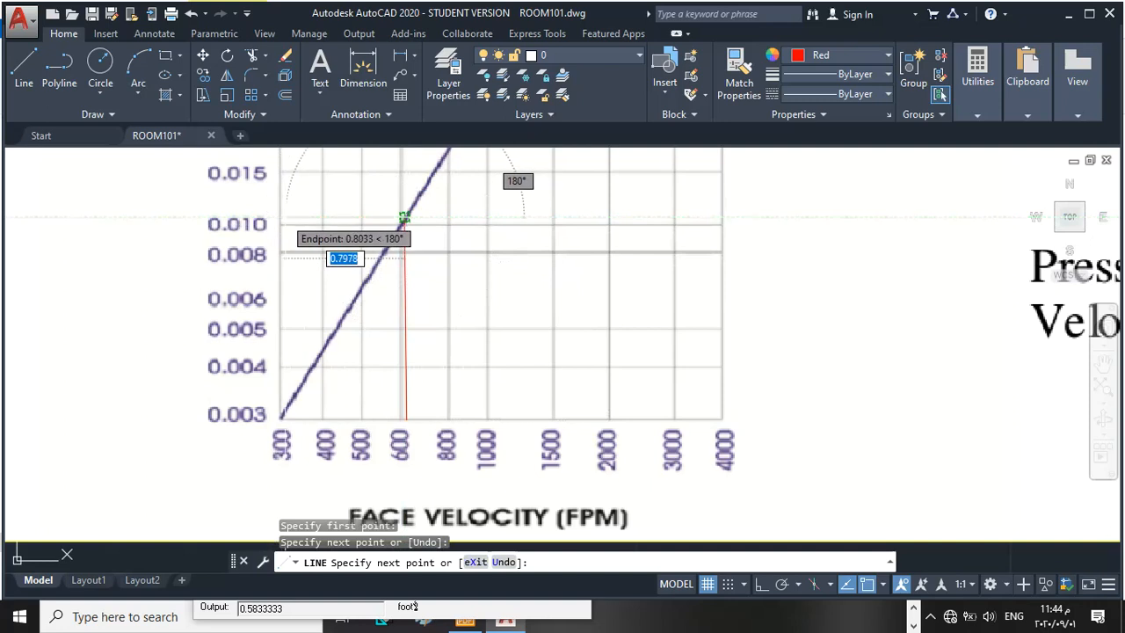
pyautogui.click(278, 219)
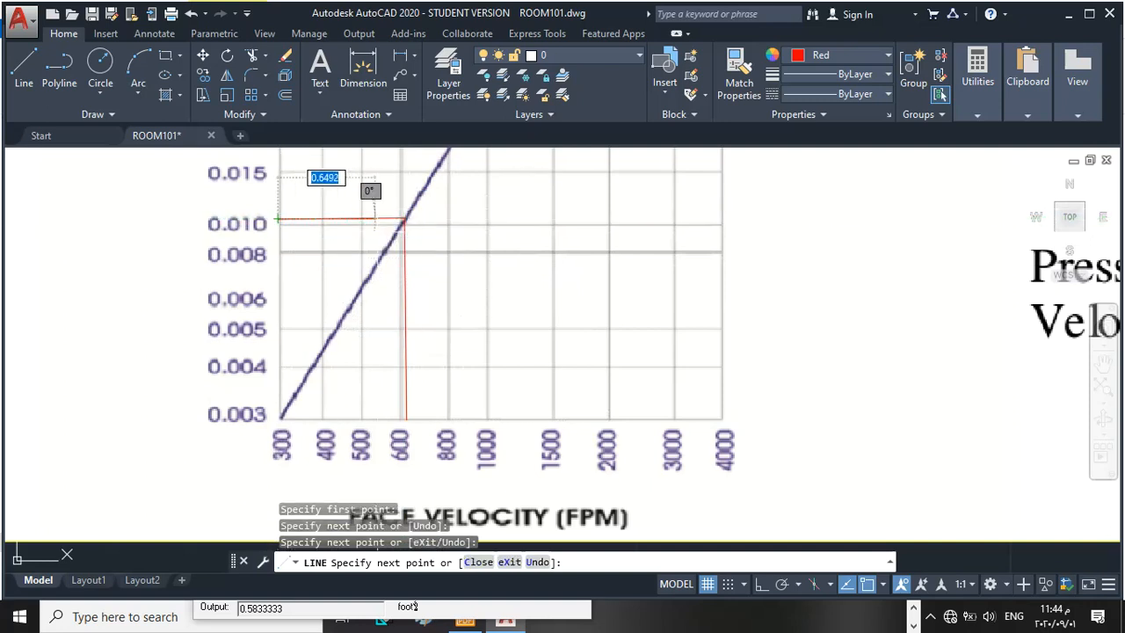
pyautogui.press('Escape')
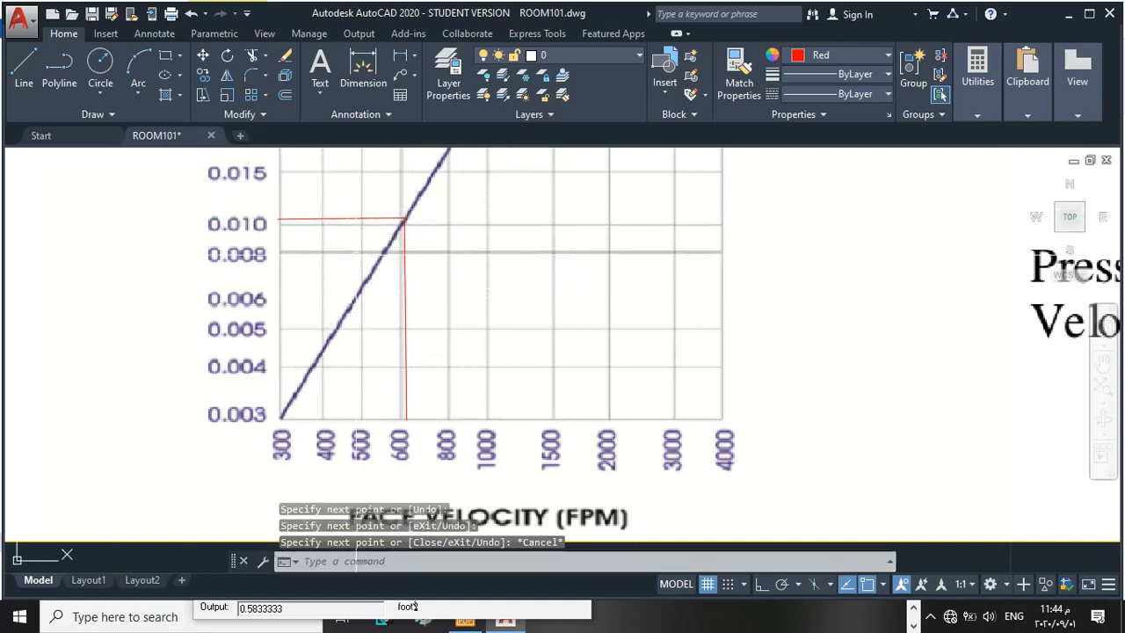
# Step: Read the pressure drop marked by the horizontal red line and return to the .023 + note beneath the branched duct layout
pyautogui.scroll(4, 272, 185)
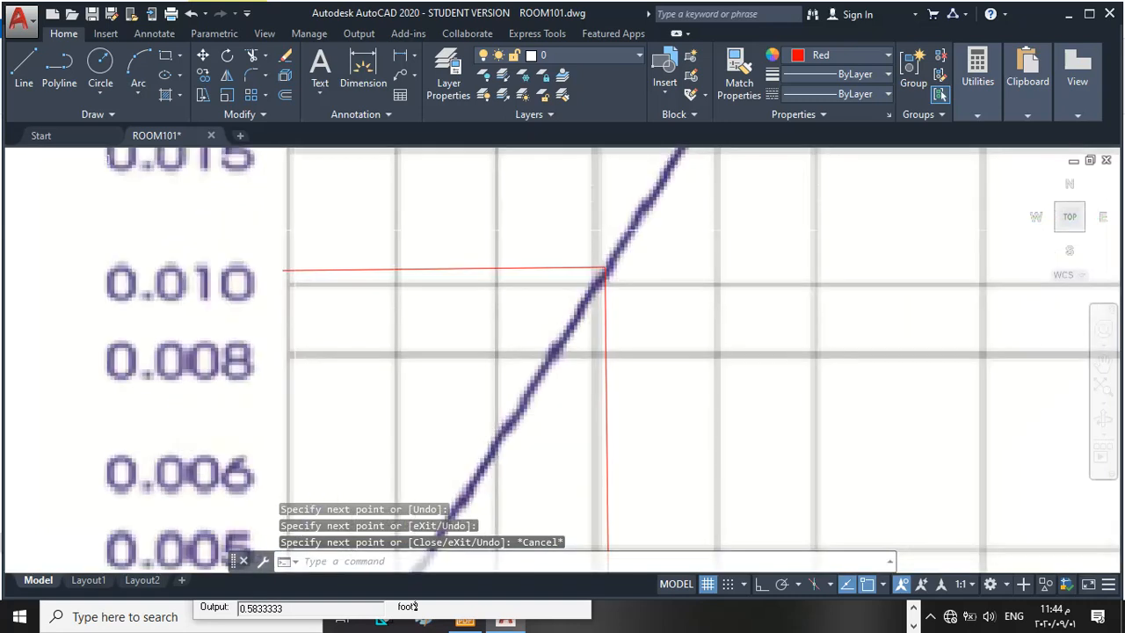
pyautogui.scroll(-2, 297, 321)
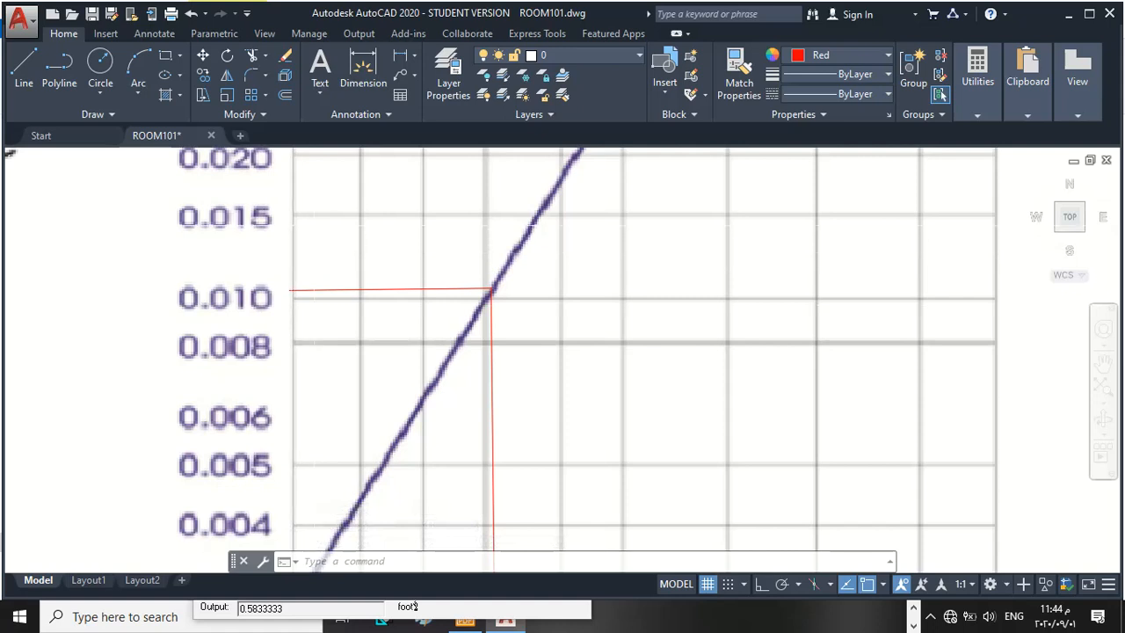
pyautogui.scroll(-8, 375, 285)
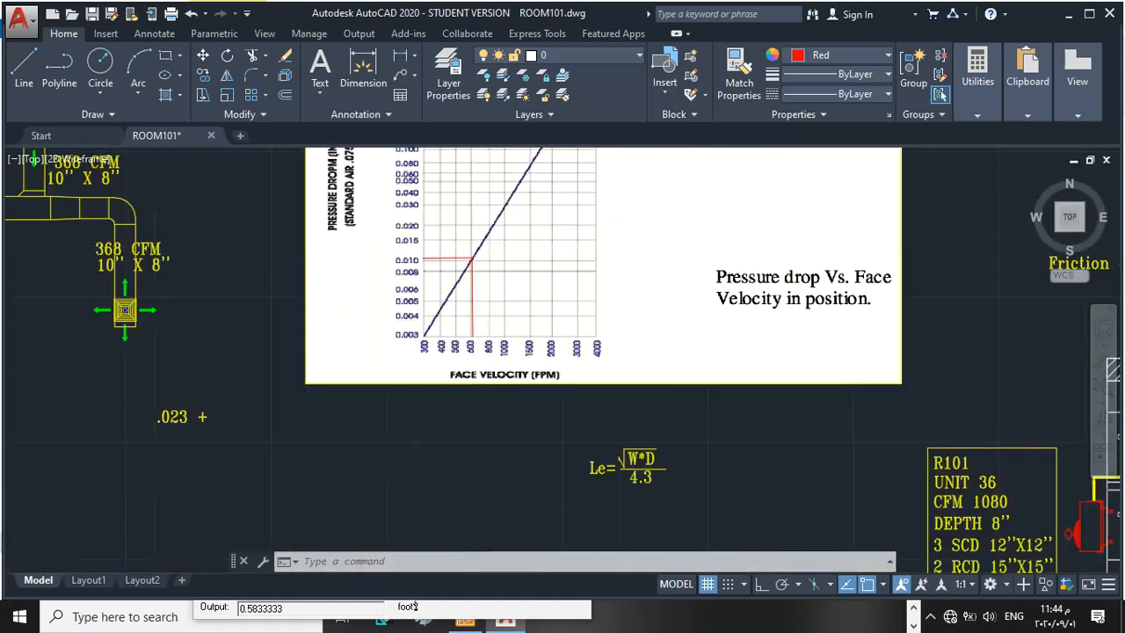
pyautogui.scroll(9, 372, 304)
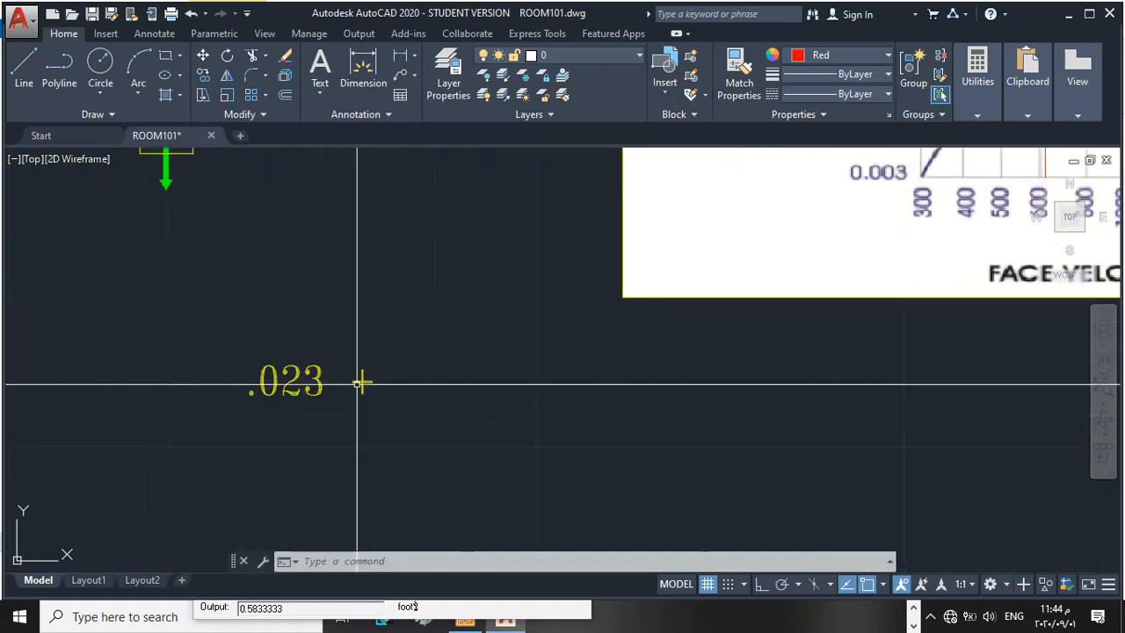
# Step: Extend the .023 + note beneath the branched duct layout with the damper loss so it reads .023 + .011 +
pyautogui.click(300, 393)
pyautogui.doubleClick(300, 393)
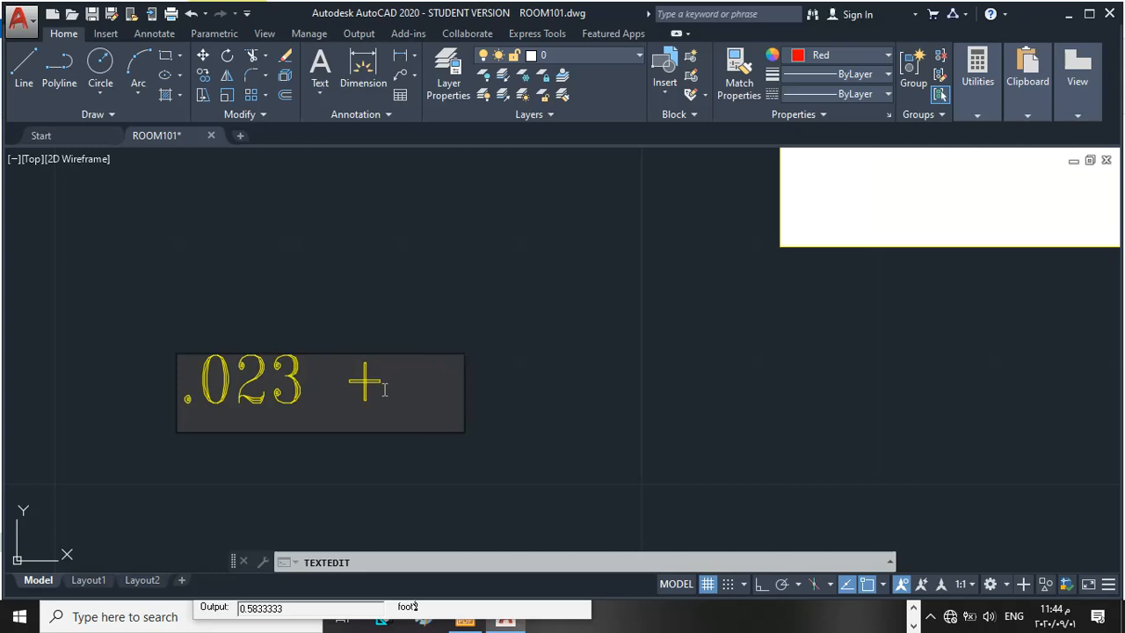
pyautogui.write('.')
pyautogui.write('0')
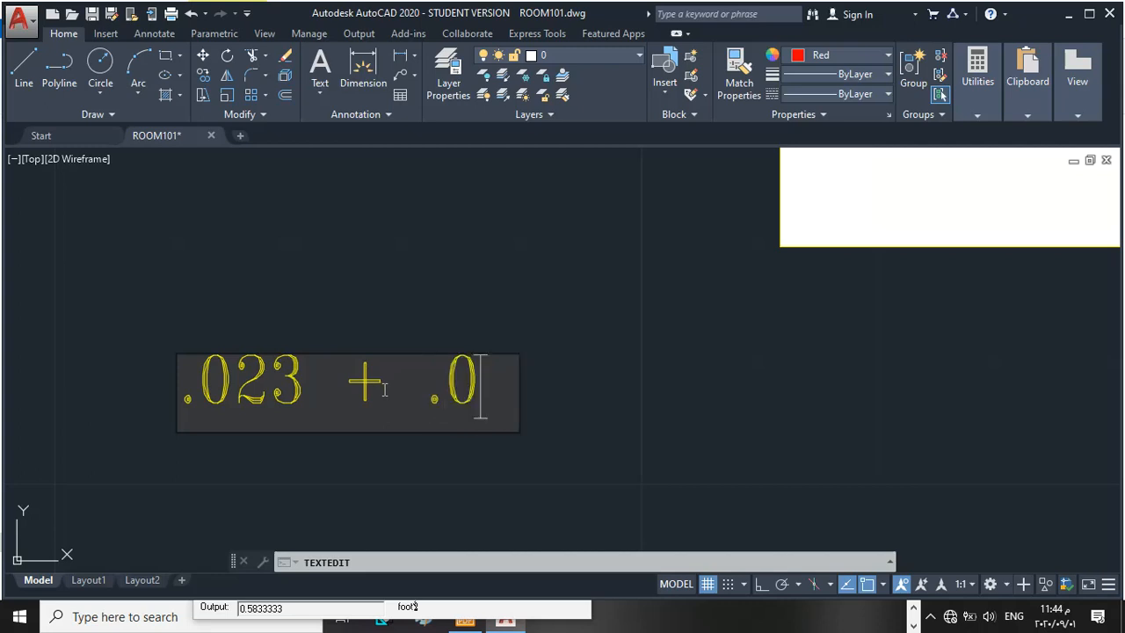
pyautogui.write('11 +')
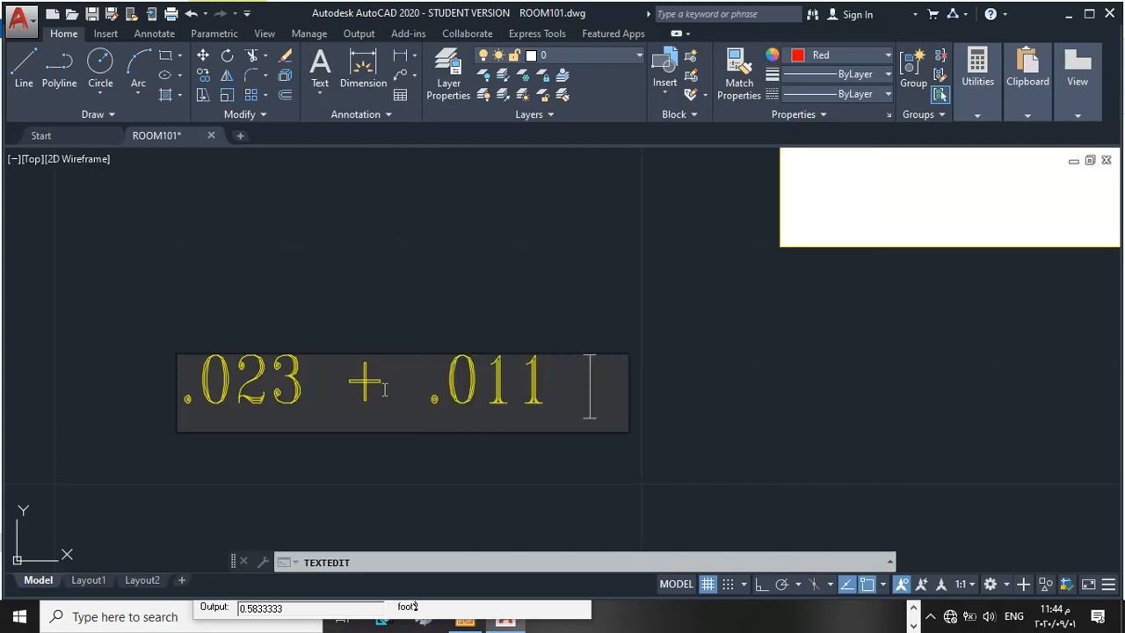
pyautogui.click(311, 271)
pyautogui.scroll(-5, 311, 269)
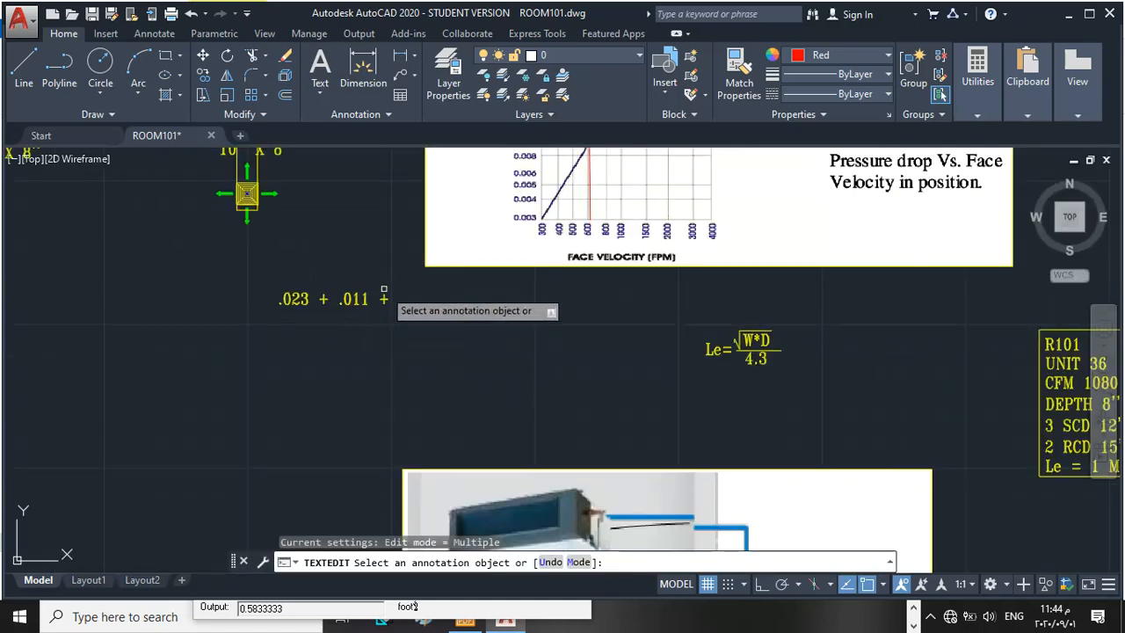
pyautogui.scroll(4, 384, 290)
pyautogui.scroll(-4, 264, 327)
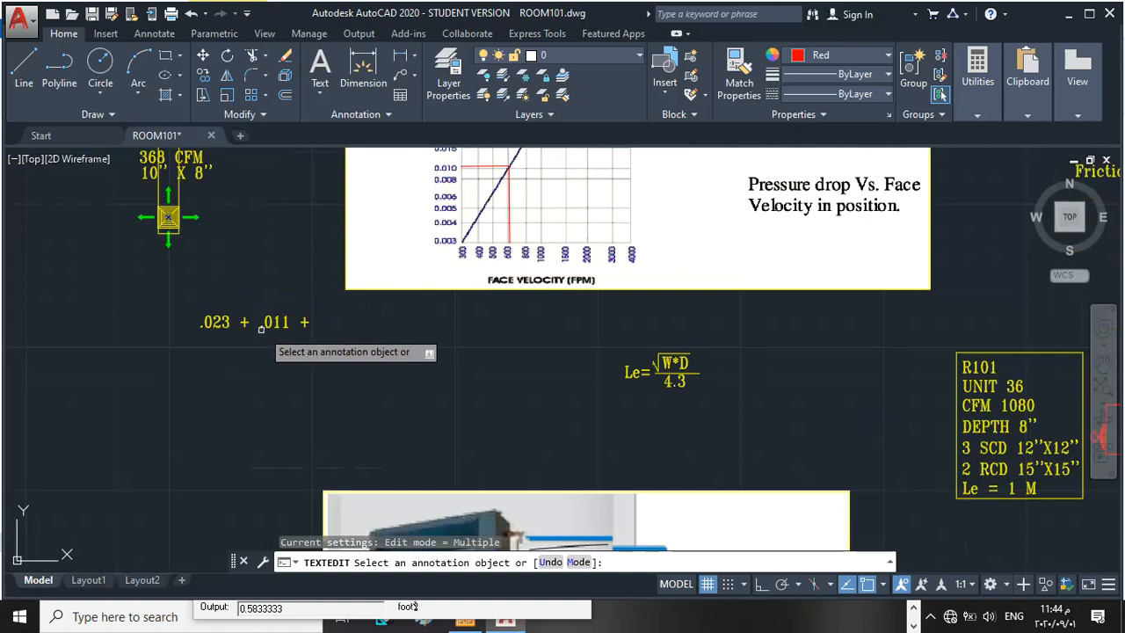
pyautogui.scroll(-2, 224, 331)
pyautogui.scroll(5, 255, 281)
pyautogui.scroll(-6, 180, 344)
pyautogui.scroll(5, 180, 343)
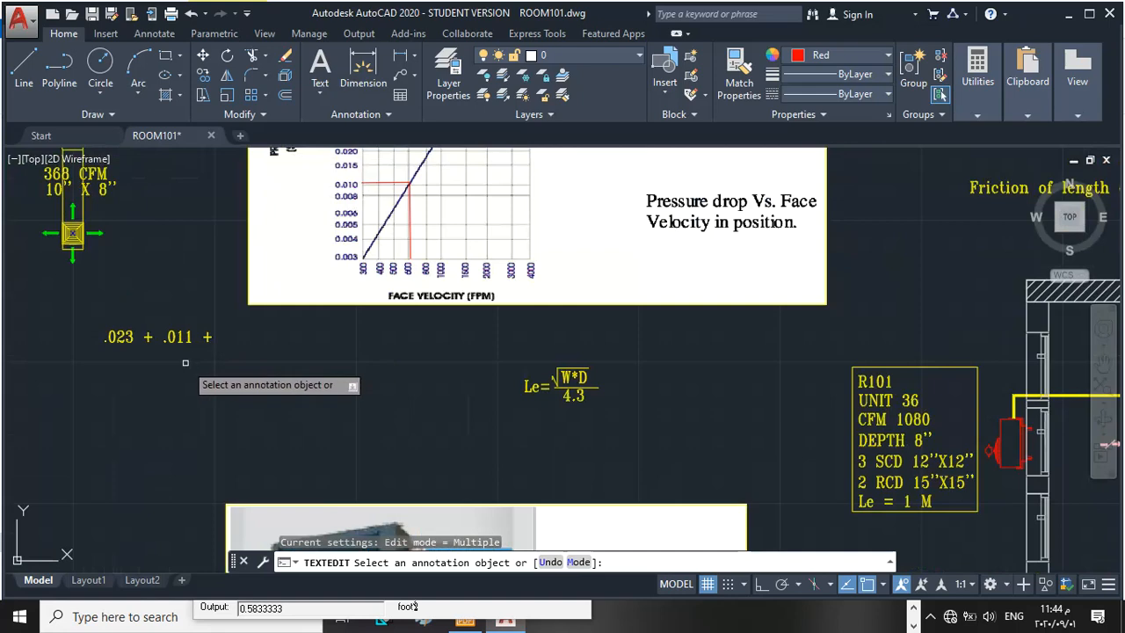
pyautogui.press('Escape')
# Step: Examine the last supply diffuser on ROOM101's upper duct run and the total pressure row in the 4SCD four-way square diffuser performance table
pyautogui.scroll(-4, 185, 363)
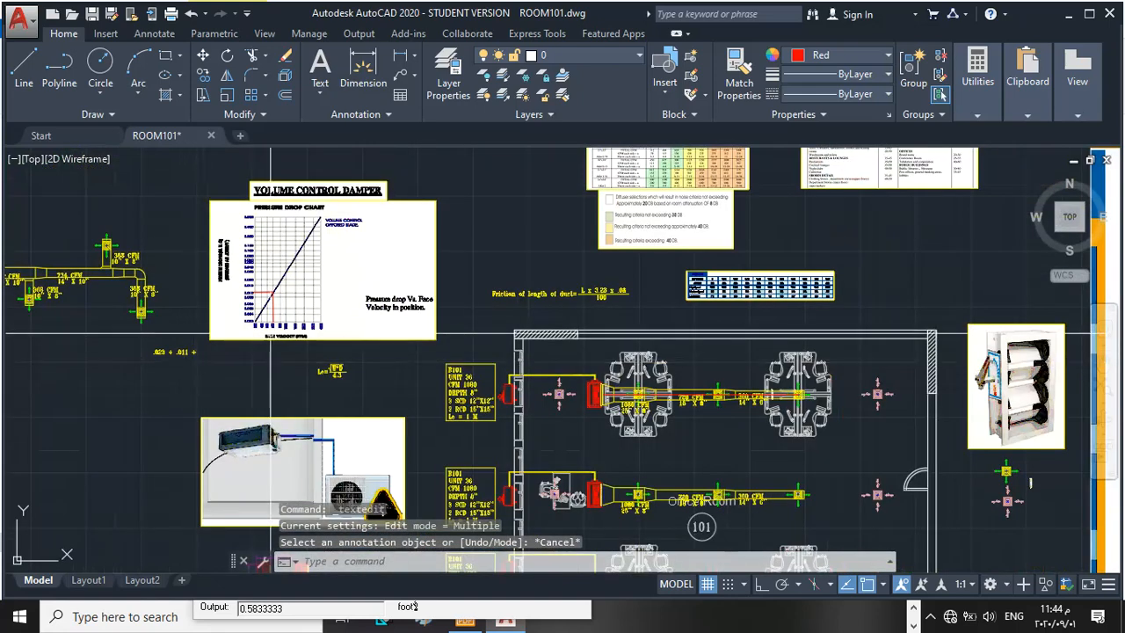
pyautogui.scroll(-4, 306, 326)
pyautogui.scroll(8, 496, 354)
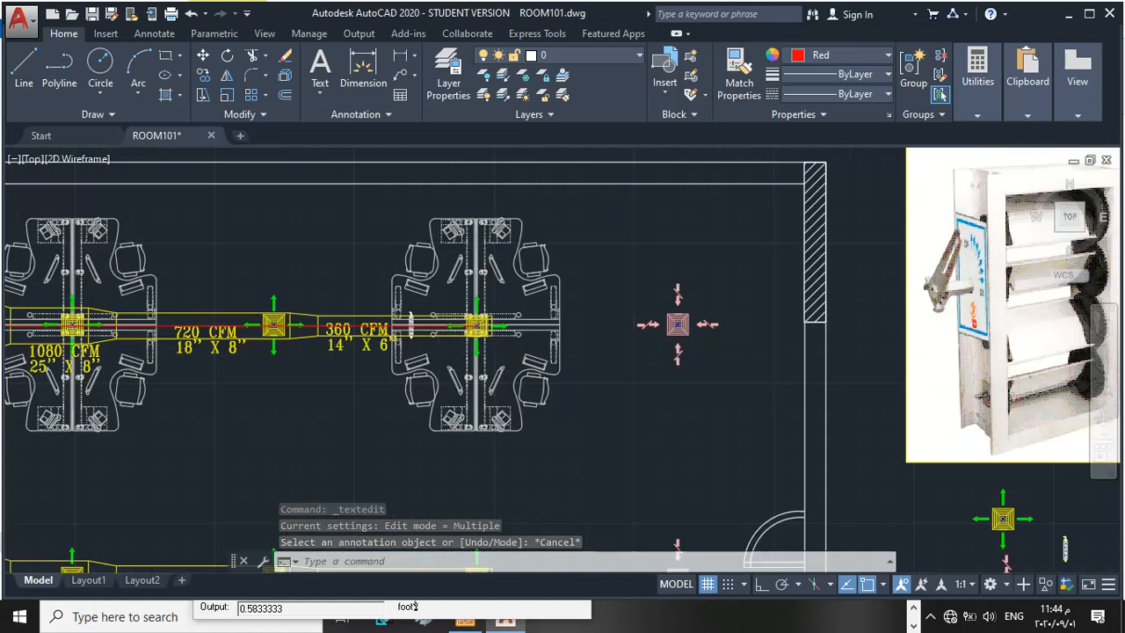
pyautogui.scroll(6, 484, 329)
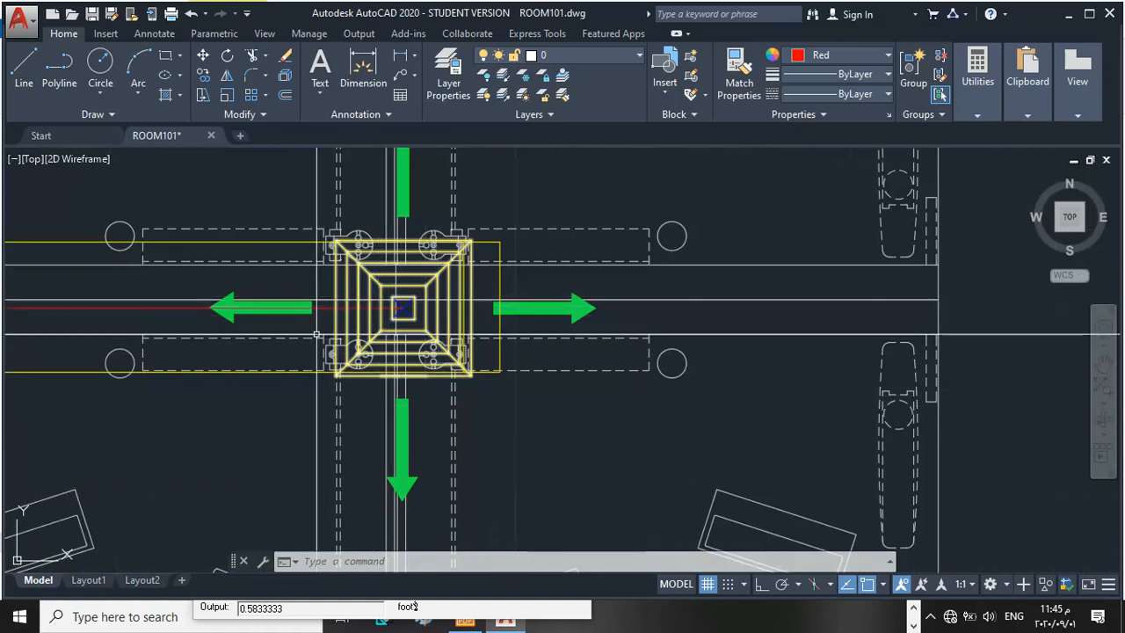
pyautogui.scroll(-8, 411, 380)
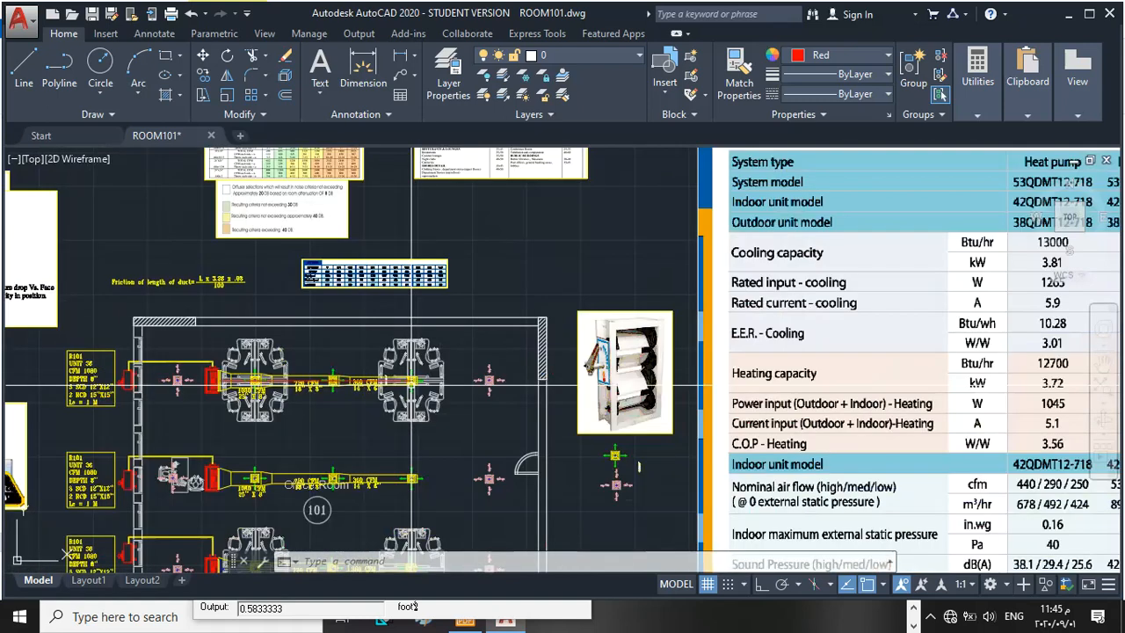
pyautogui.scroll(-4, 412, 380)
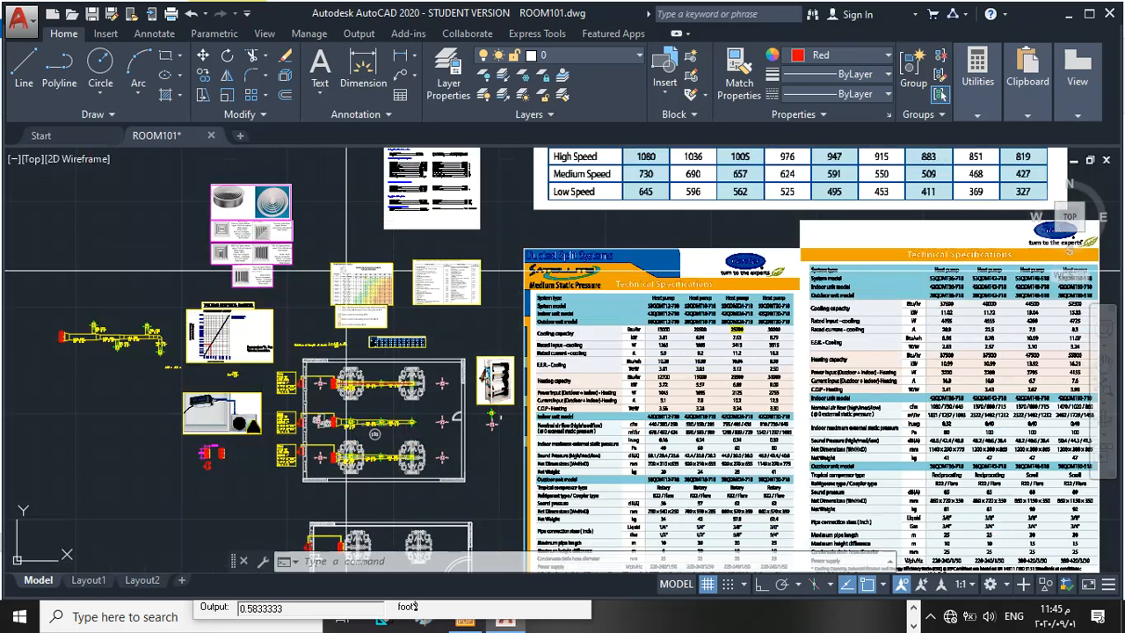
pyautogui.scroll(6, 350, 264)
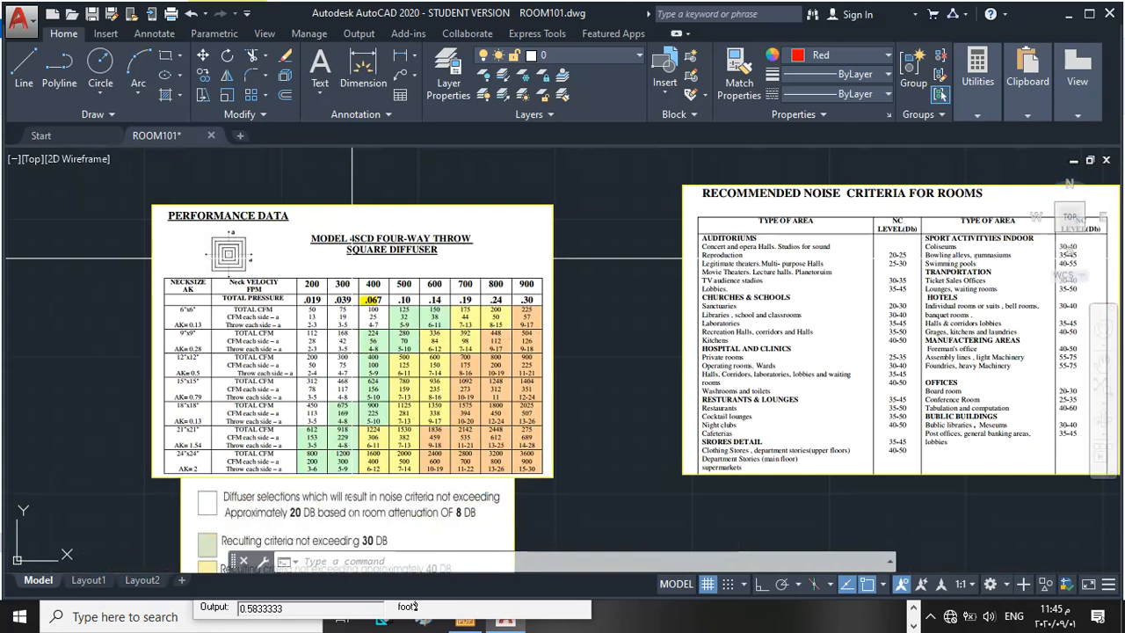
pyautogui.scroll(2, 377, 422)
pyautogui.scroll(-2, 369, 368)
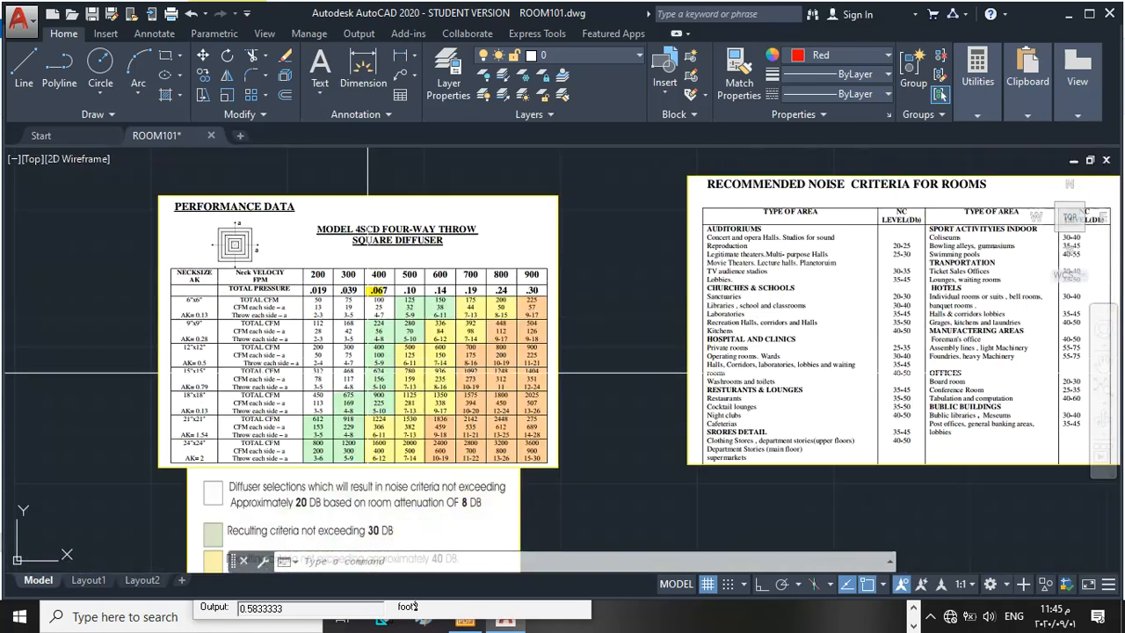
pyautogui.scroll(2, 367, 369)
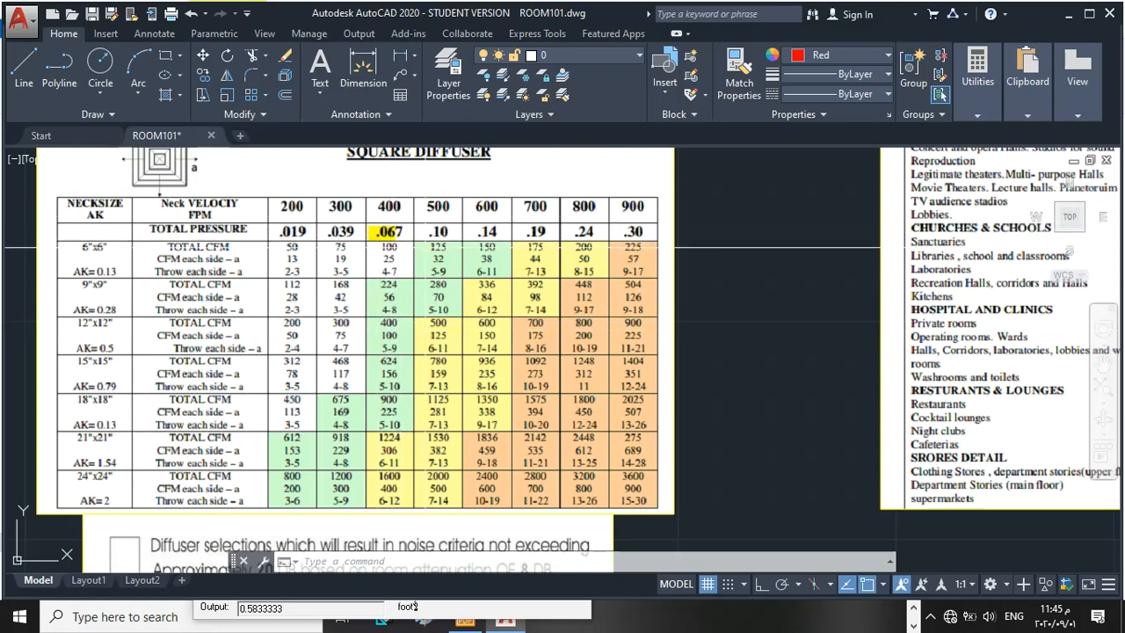
pyautogui.scroll(-10, 352, 247)
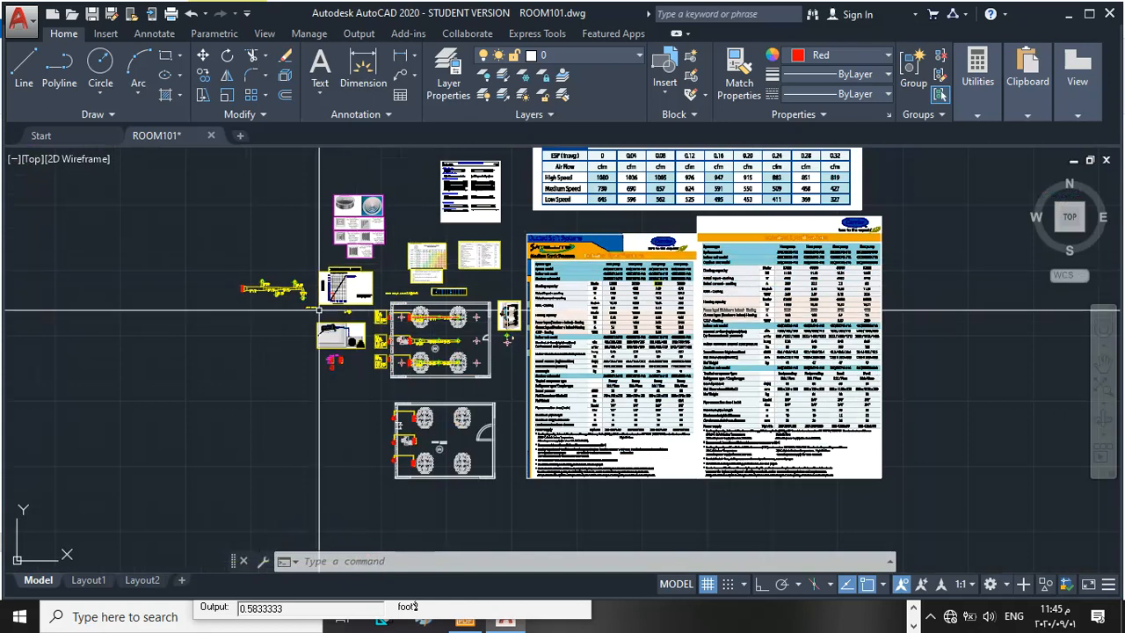
# Step: Append the diffuser's total pressure to the loss note so it reads .023 + .011 + .067
pyautogui.scroll(10, 319, 311)
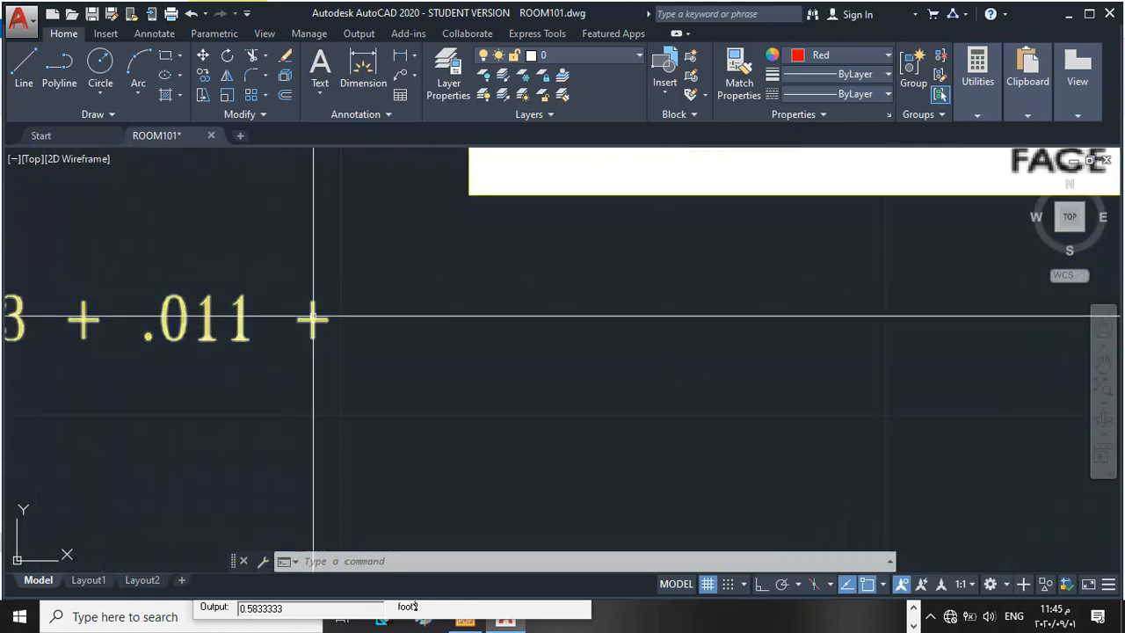
pyautogui.doubleClick(315, 316)
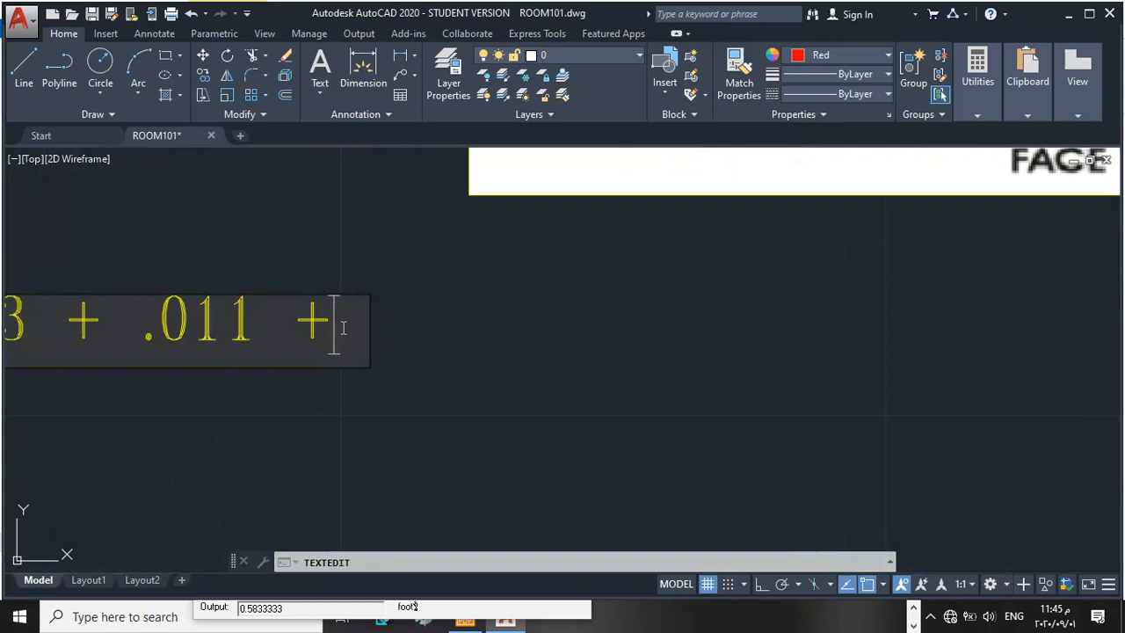
pyautogui.write('.0')
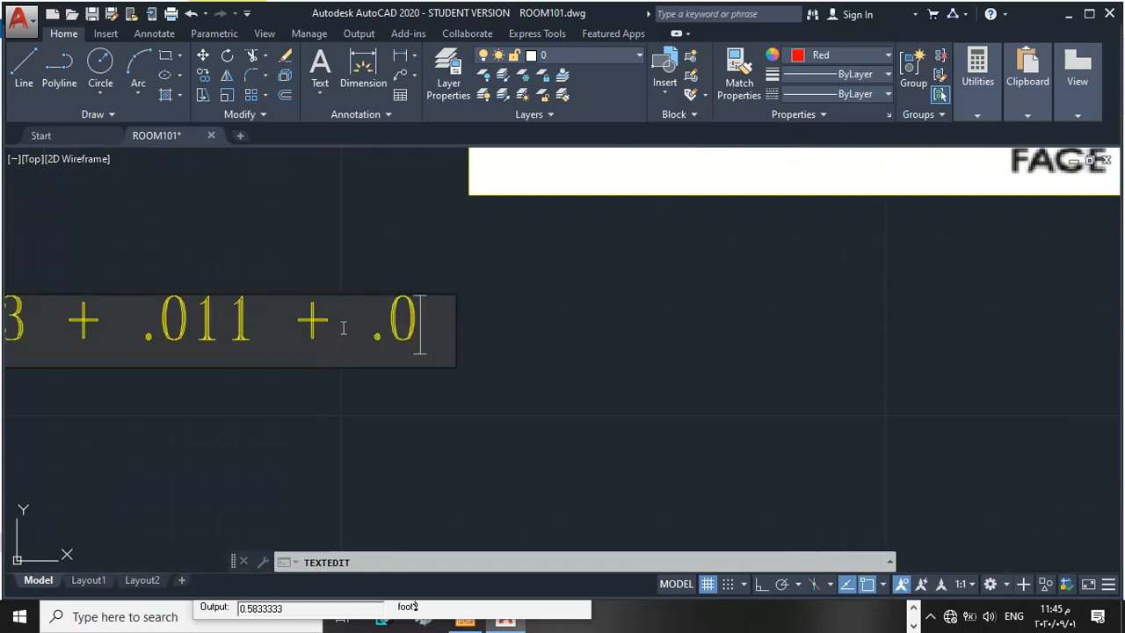
pyautogui.write('67')
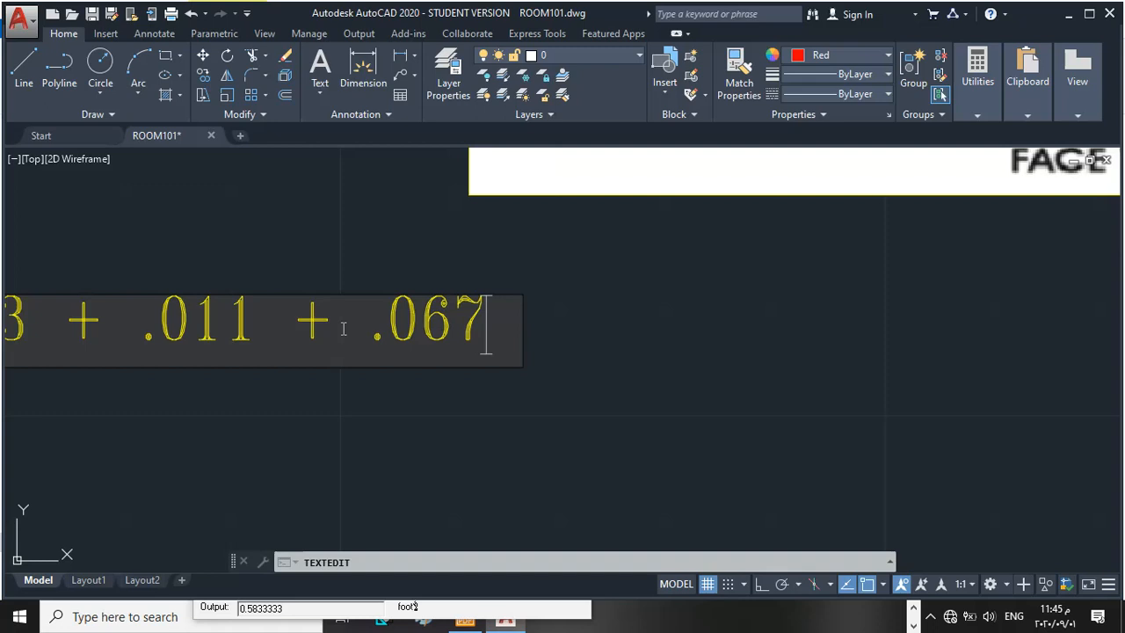
pyautogui.scroll(-3, 341, 328)
pyautogui.click(351, 335)
pyautogui.scroll(2, 354, 324)
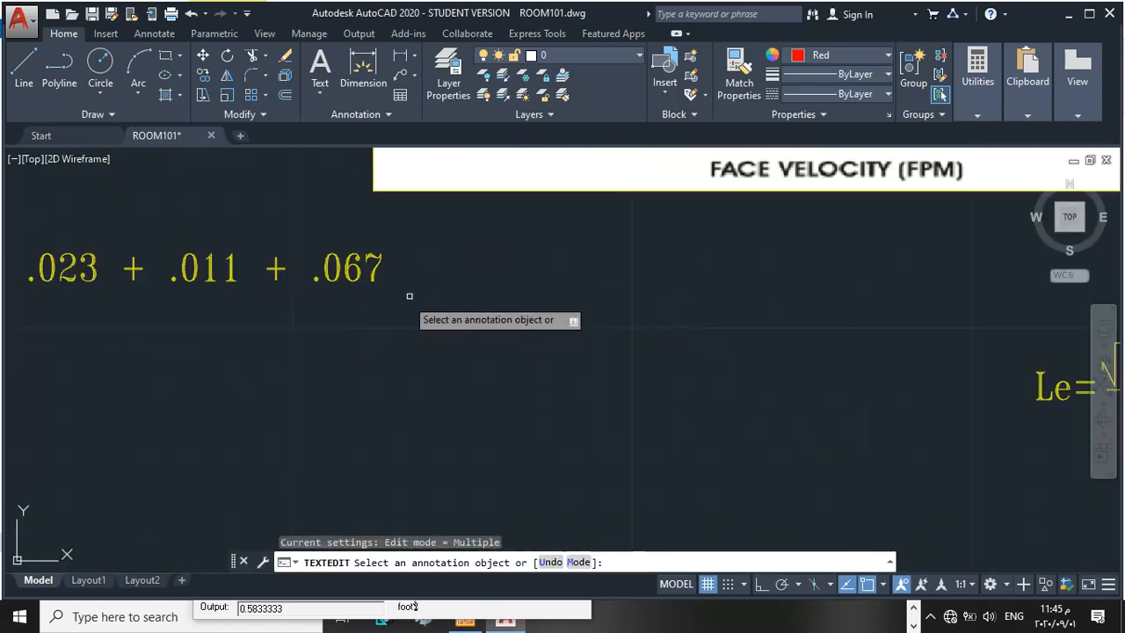
# Step: Review the upper duct run's 720 CFM and 360 CFM sections, damper and end diffuser against the three-term pressure loss note
pyautogui.scroll(-5, 180, 259)
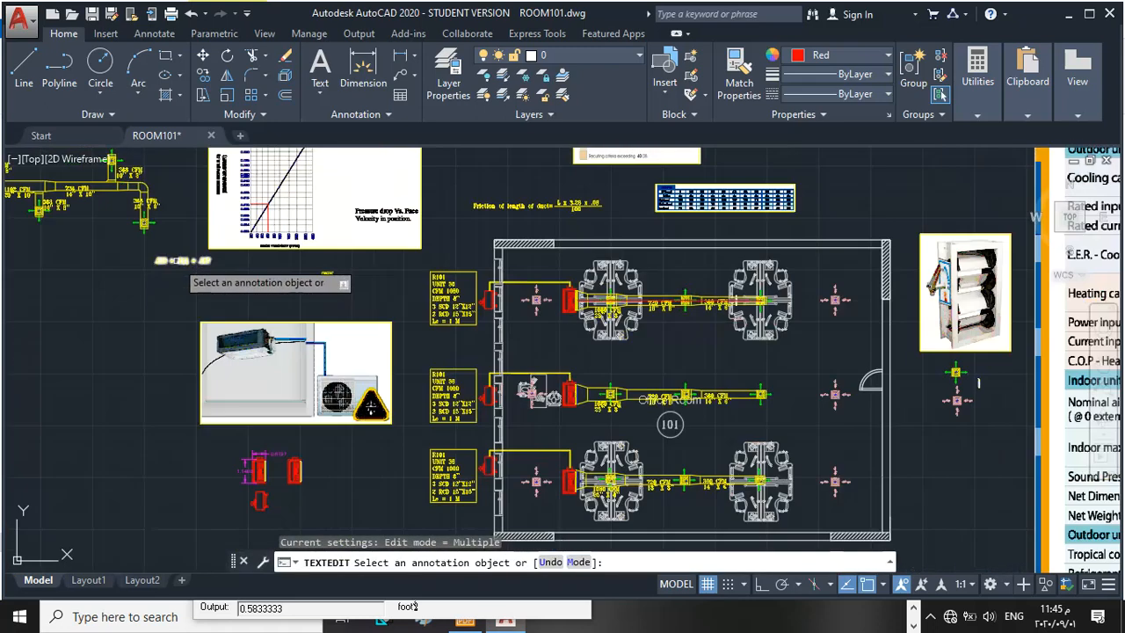
pyautogui.scroll(5, 778, 303)
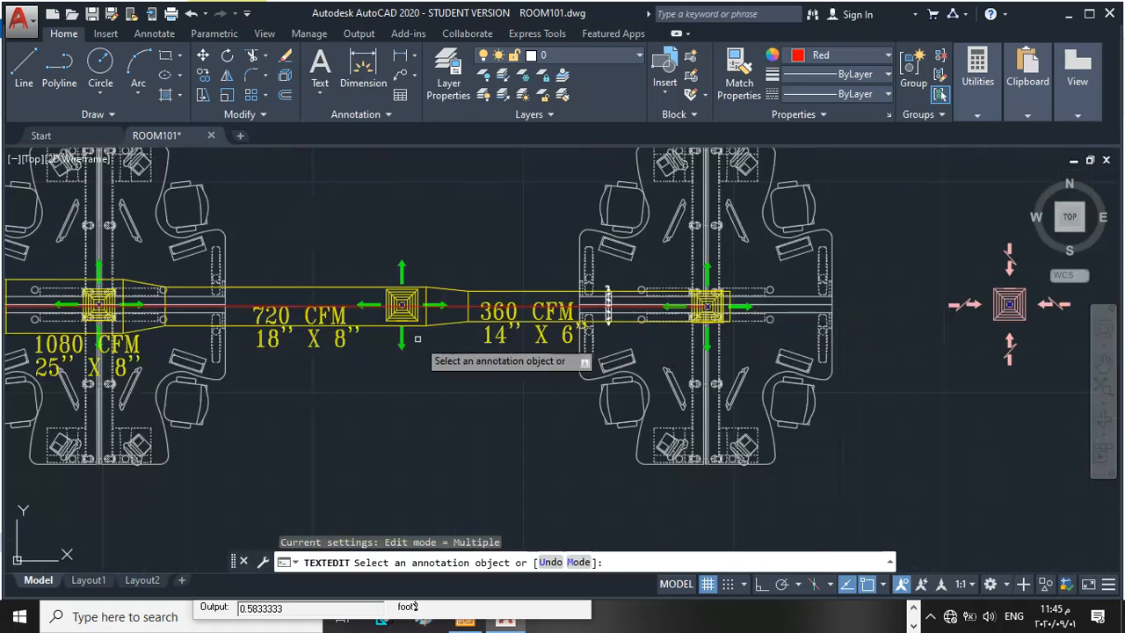
pyautogui.scroll(-2, 417, 338)
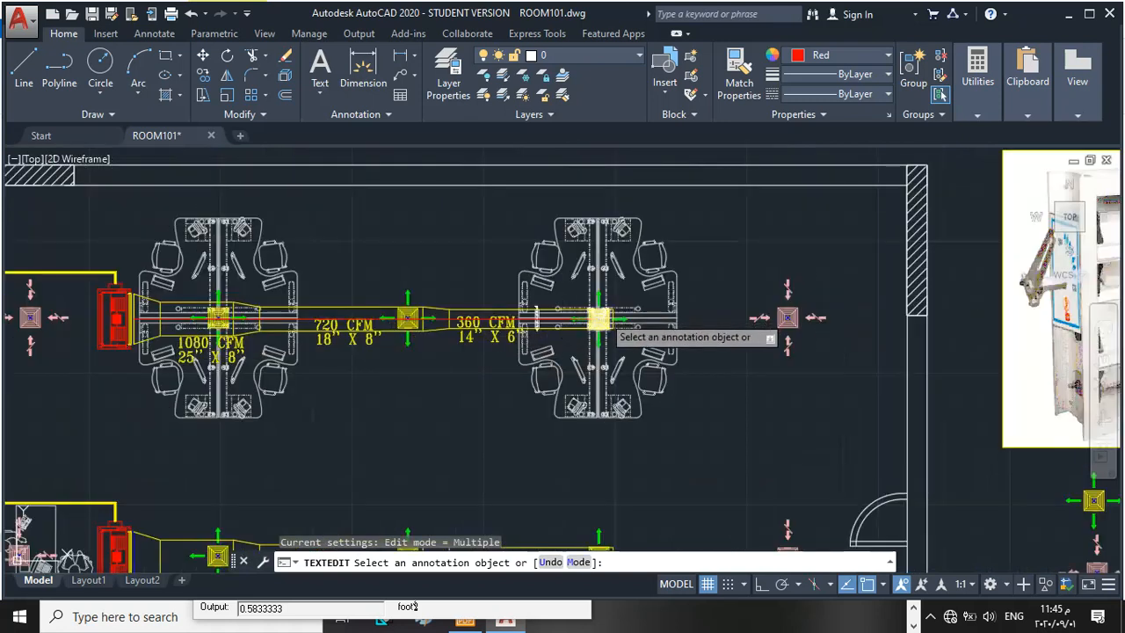
pyautogui.scroll(4, 422, 331)
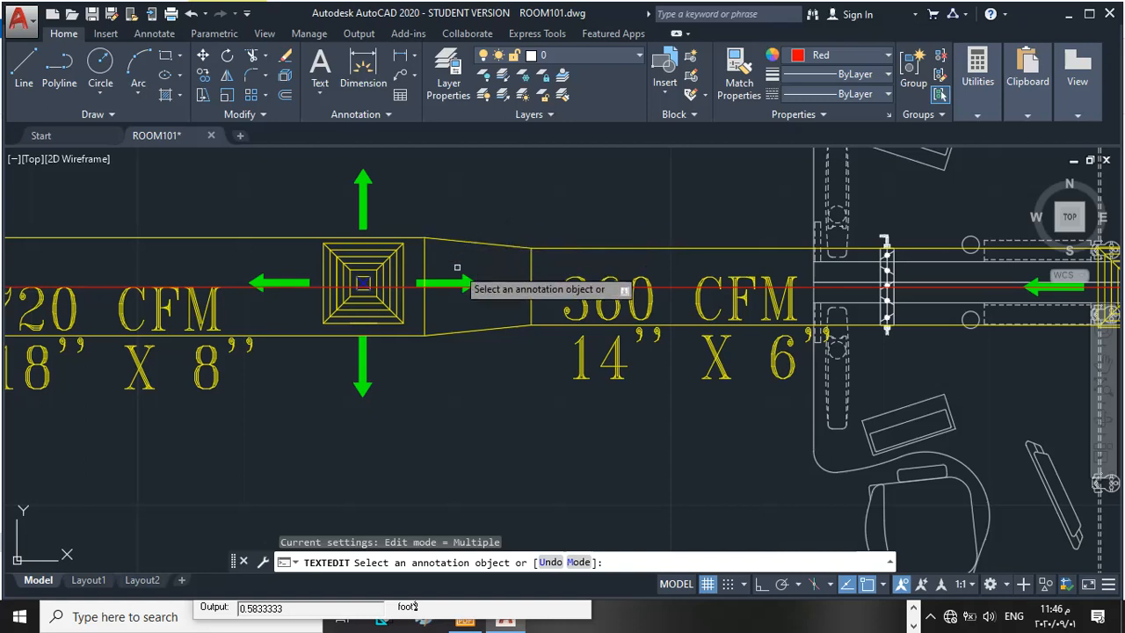
pyautogui.scroll(-4, 457, 267)
pyautogui.scroll(3, 687, 291)
pyautogui.scroll(3, 687, 292)
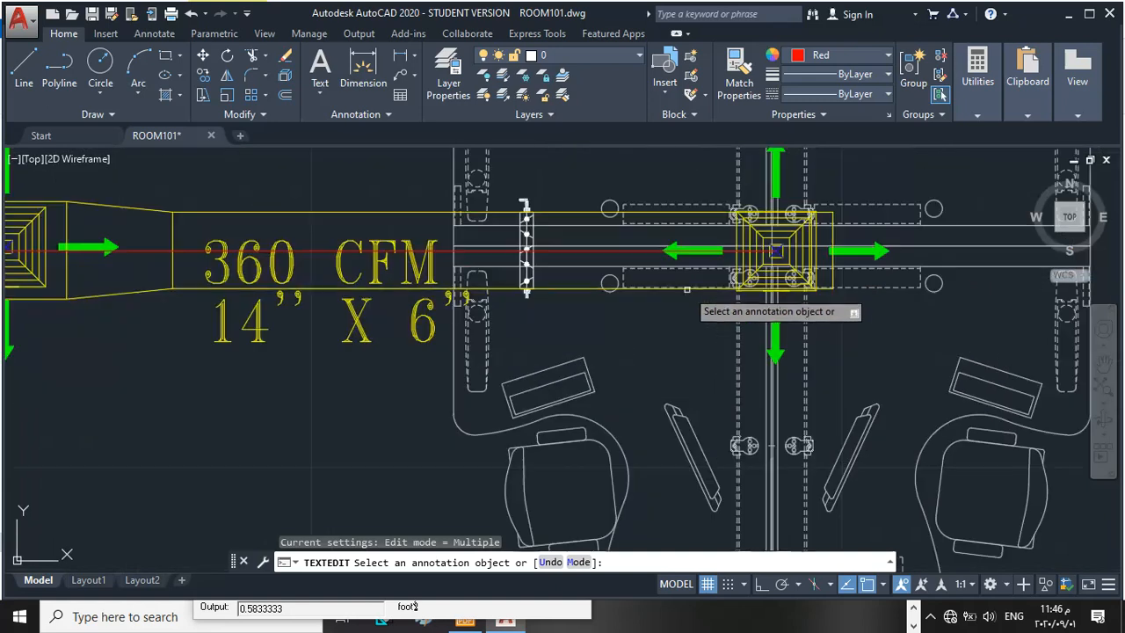
pyautogui.scroll(-7, 685, 290)
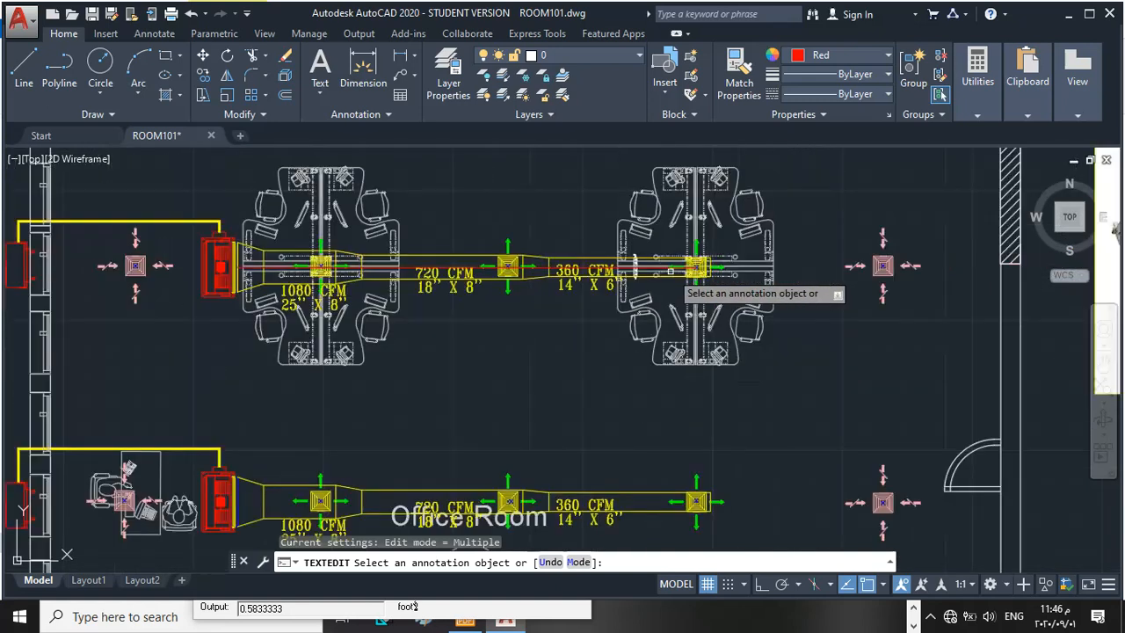
pyautogui.scroll(-6, 670, 270)
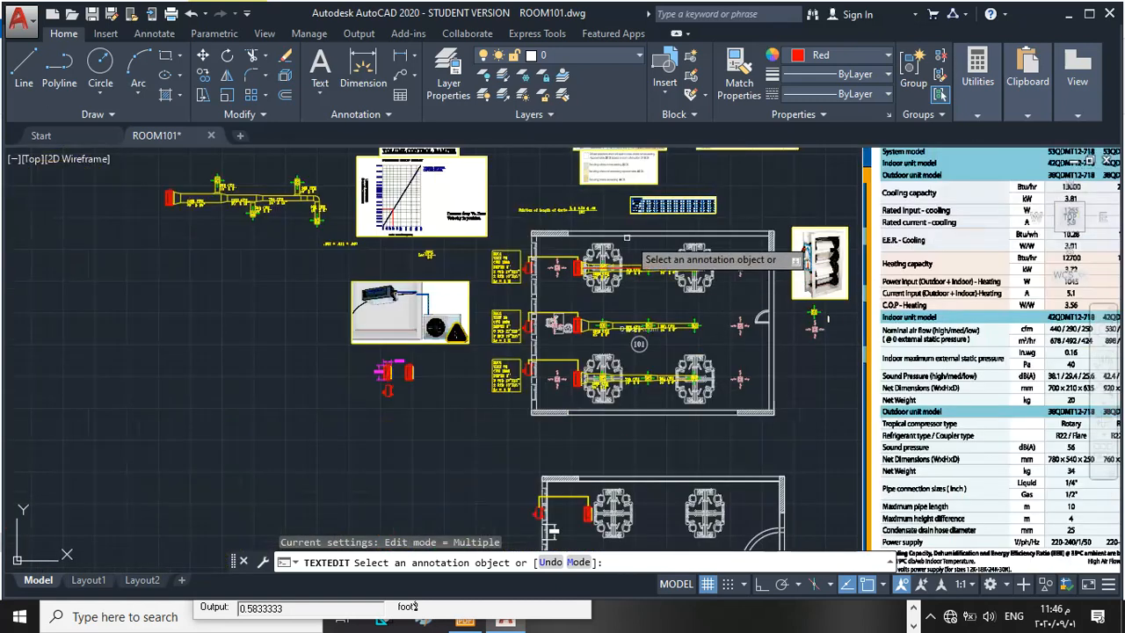
pyautogui.scroll(10, 338, 243)
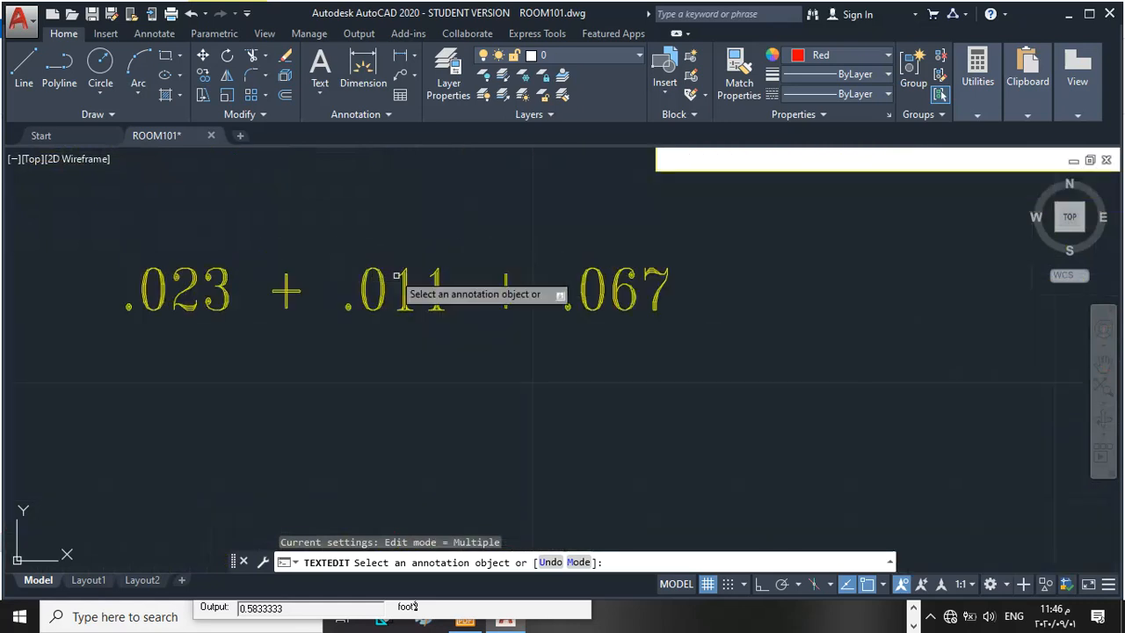
pyautogui.scroll(-4, 618, 378)
pyautogui.scroll(4, 427, 339)
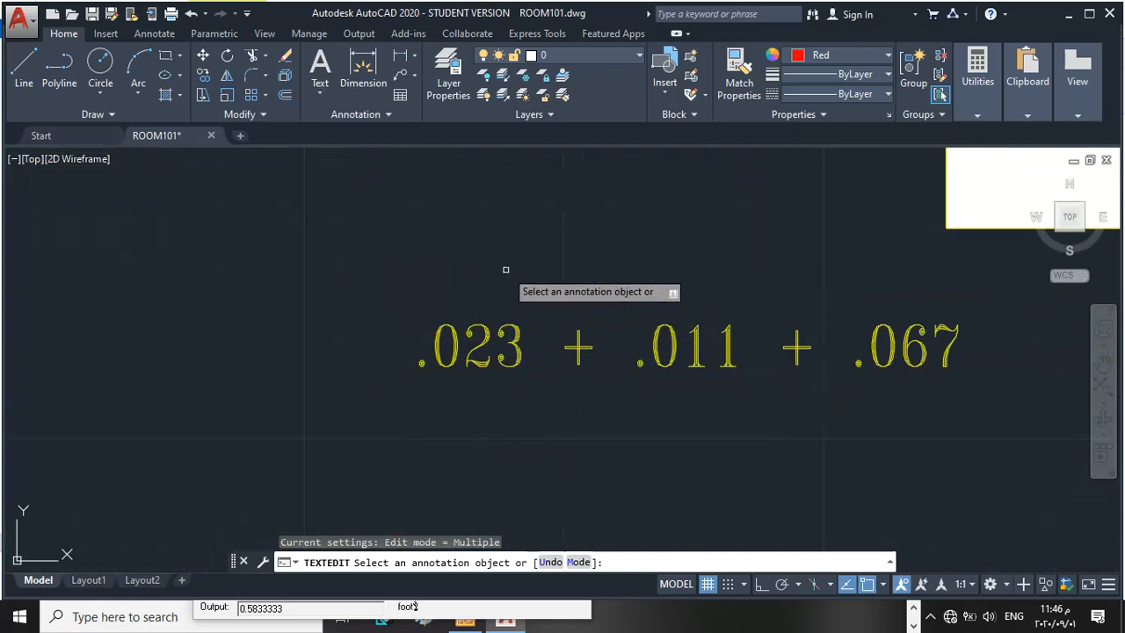
# Step: Calculate .023+.011+.067 in the QuickCalc calculator and close it
pyautogui.moveTo(987, 128)
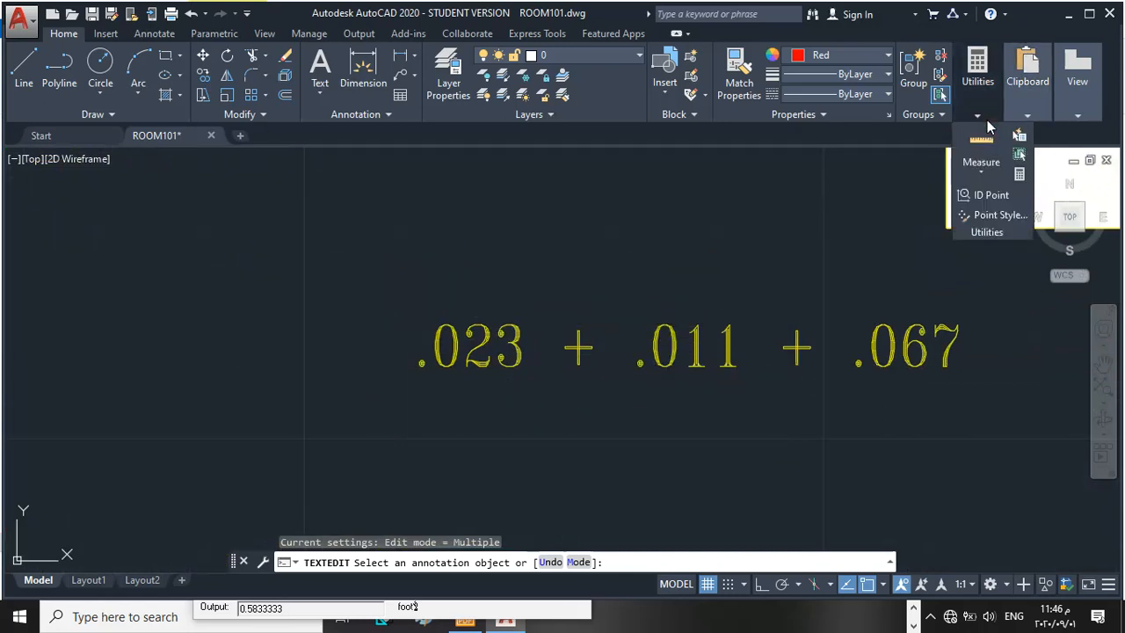
pyautogui.click(1021, 175)
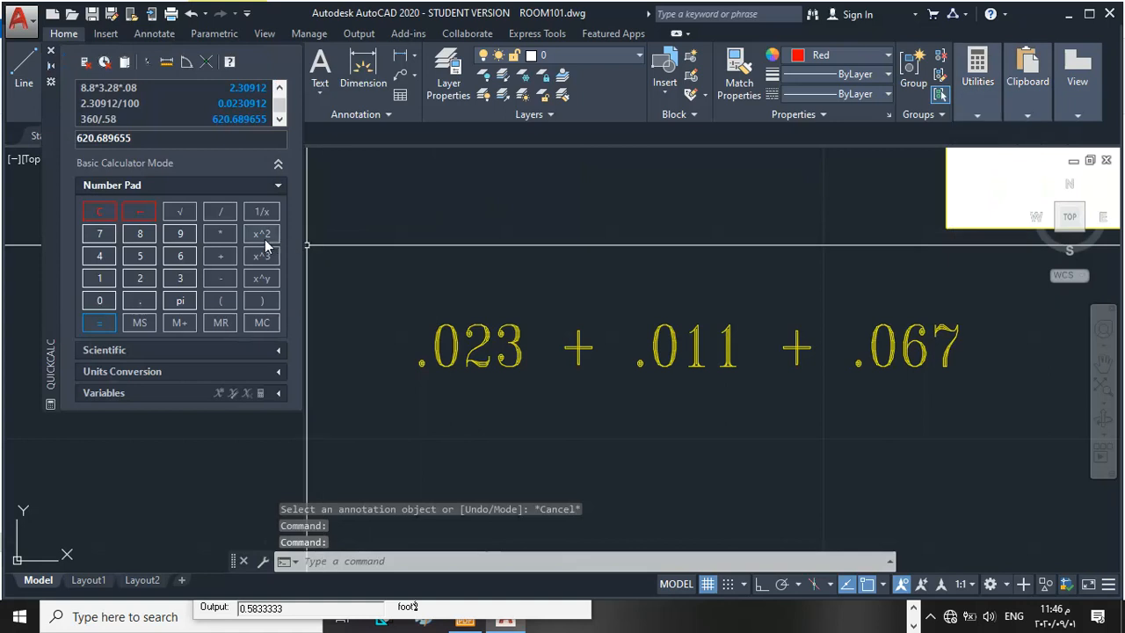
pyautogui.click(210, 141)
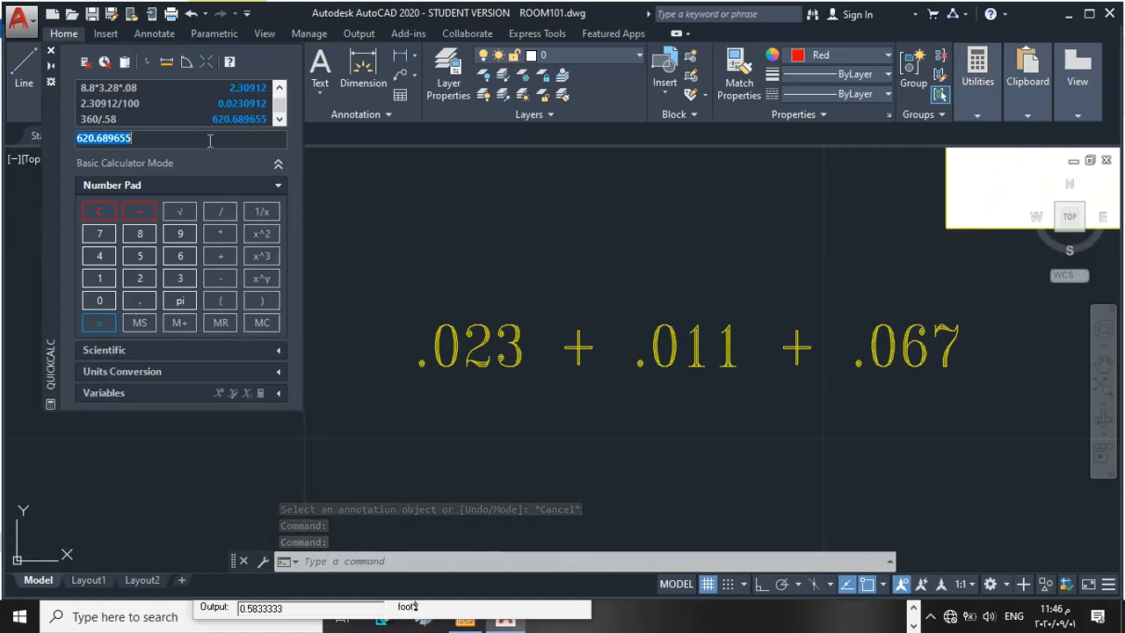
pyautogui.press('BackSpace')
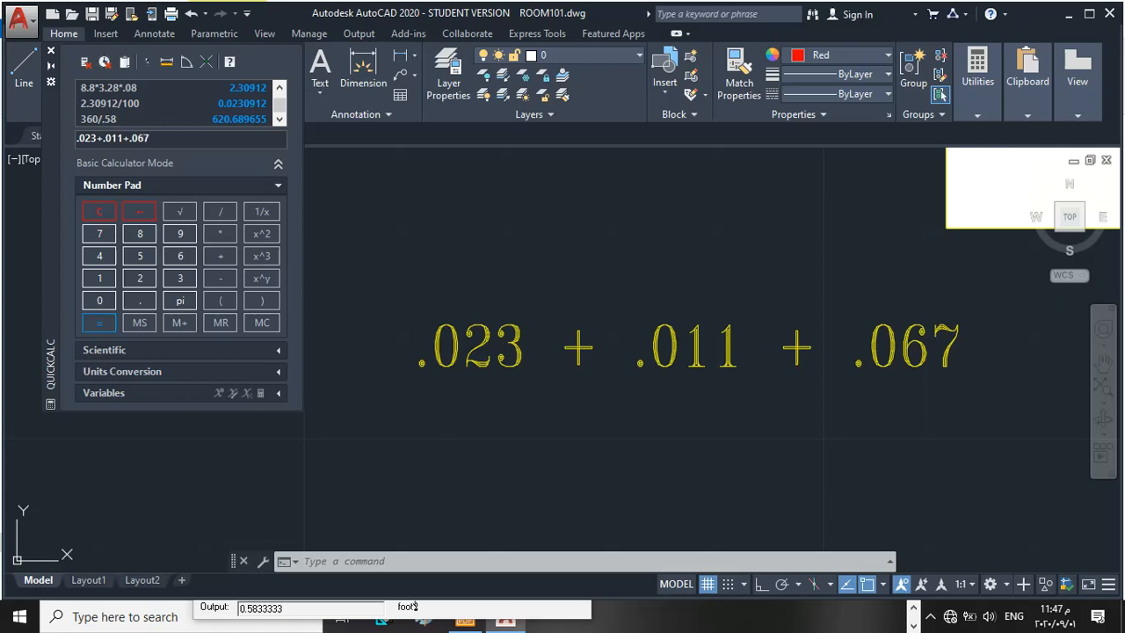
pyautogui.click(99, 322)
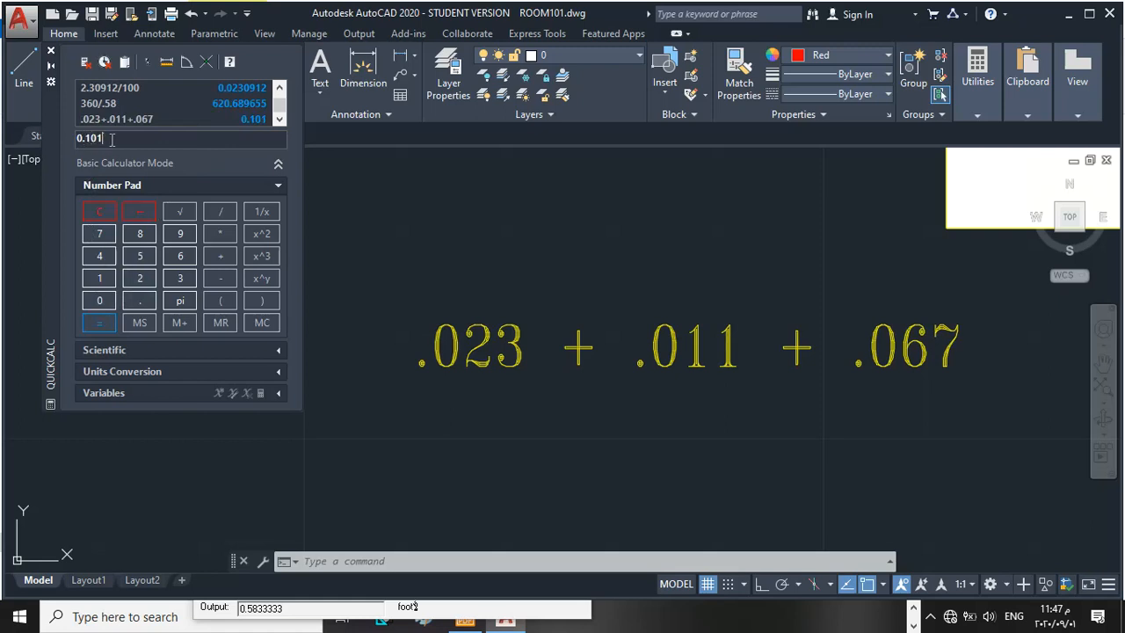
pyautogui.click(50, 51)
pyautogui.scroll(-10, 158, 272)
pyautogui.scroll(-5, 238, 332)
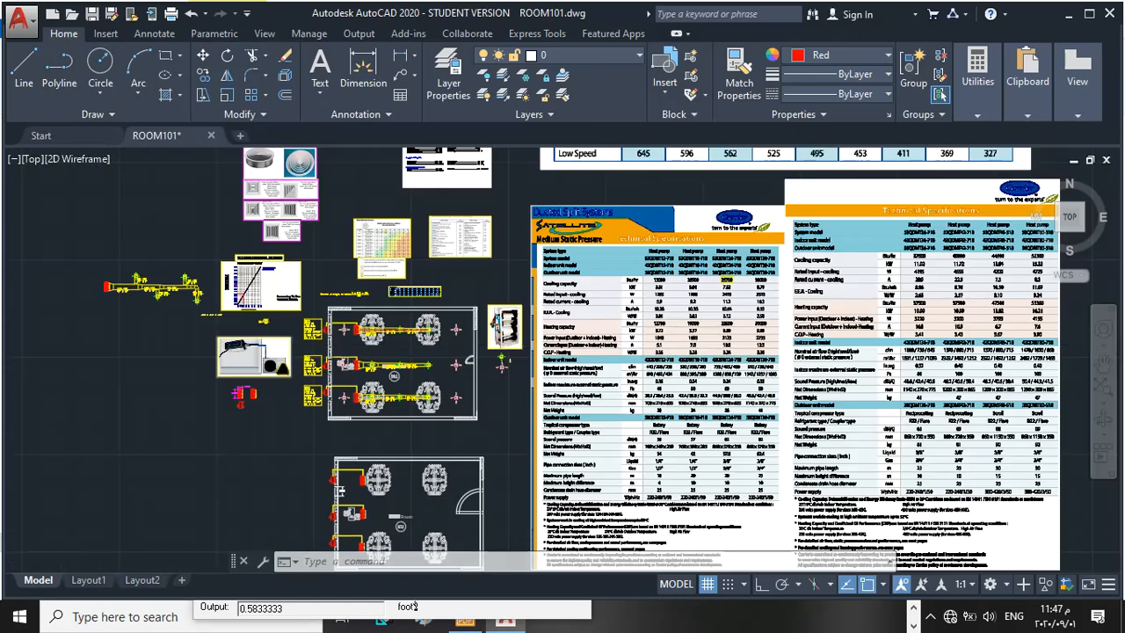
# Step: Examine the high-speed airflow values against external static pressure in the 42QDMT36 performance table
pyautogui.scroll(3, 294, 300)
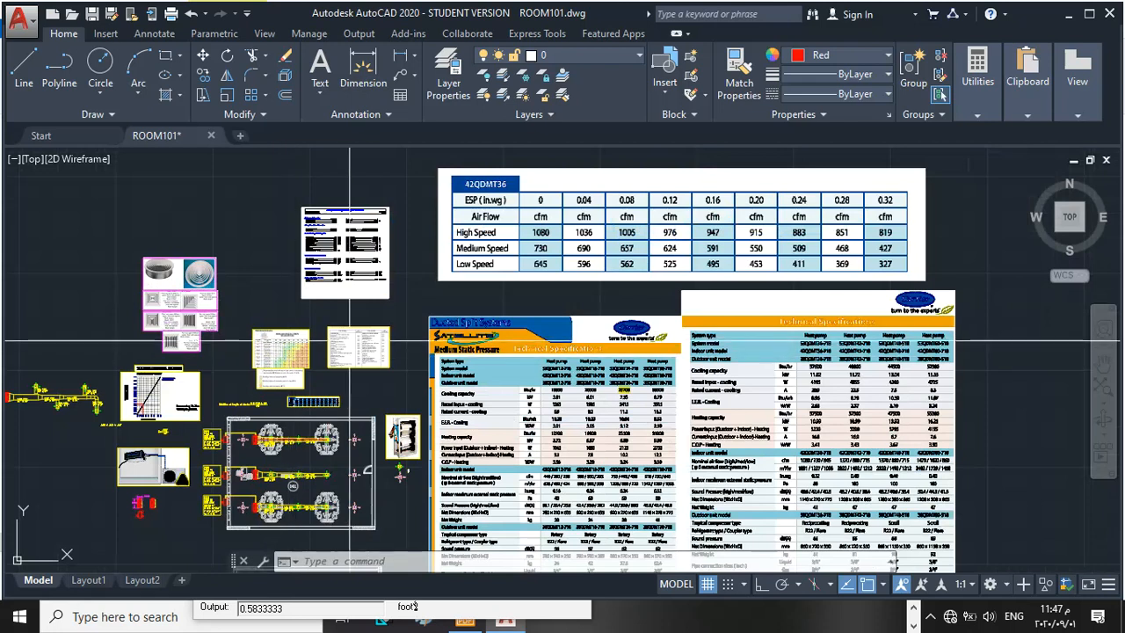
pyautogui.scroll(-2, 243, 300)
pyautogui.scroll(4, 419, 234)
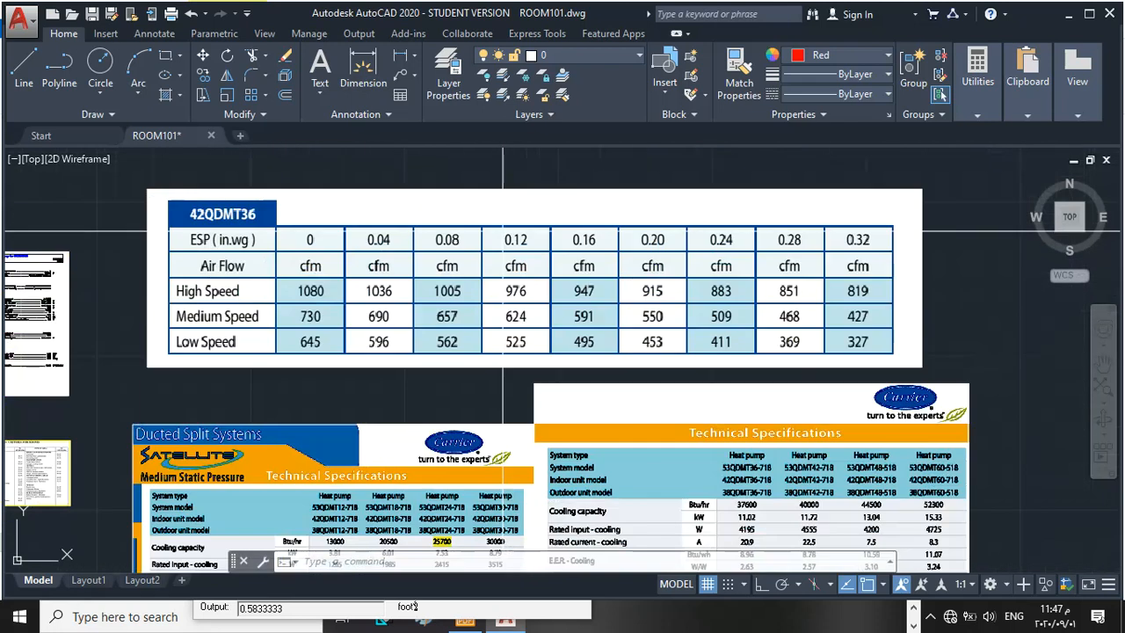
pyautogui.scroll(2, 228, 213)
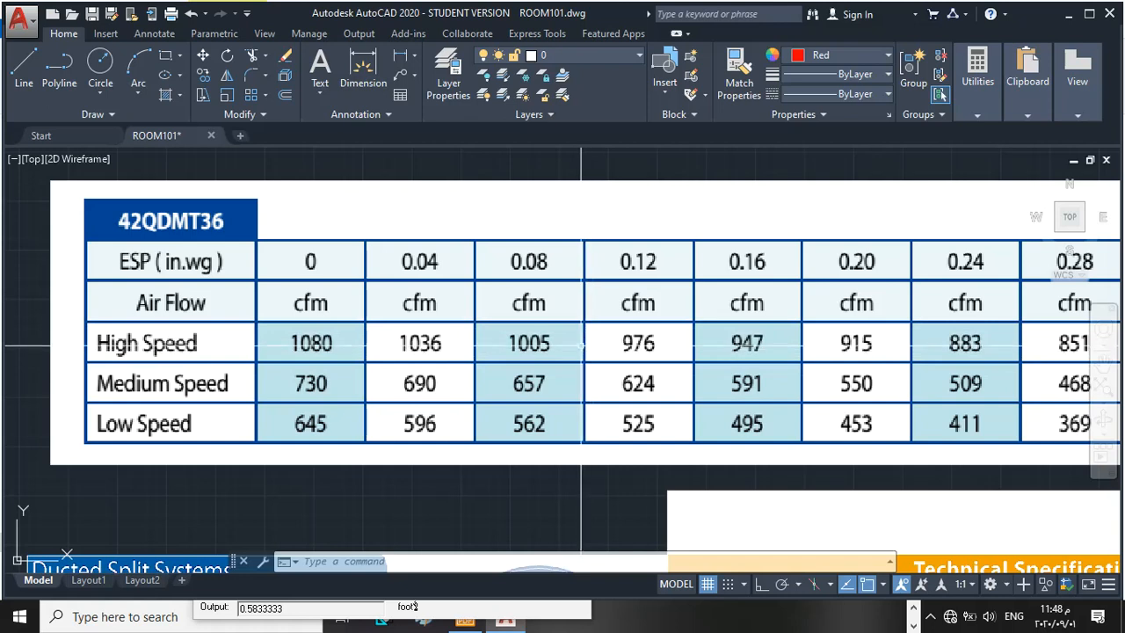
pyautogui.scroll(-2, 582, 346)
pyautogui.scroll(2, 582, 346)
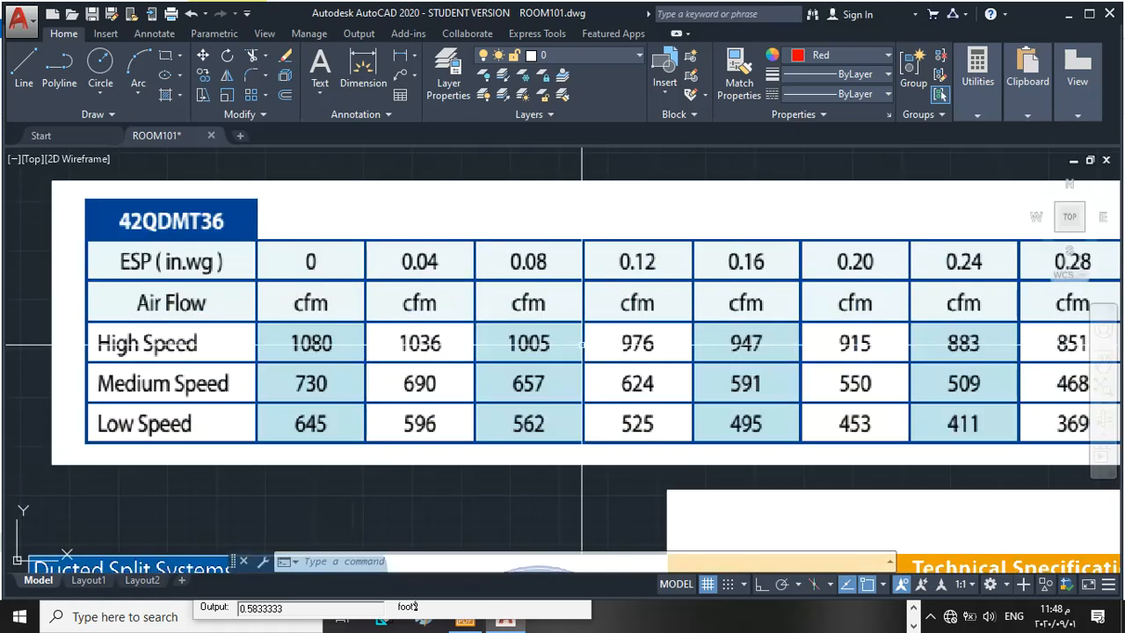
pyautogui.scroll(-3, 582, 345)
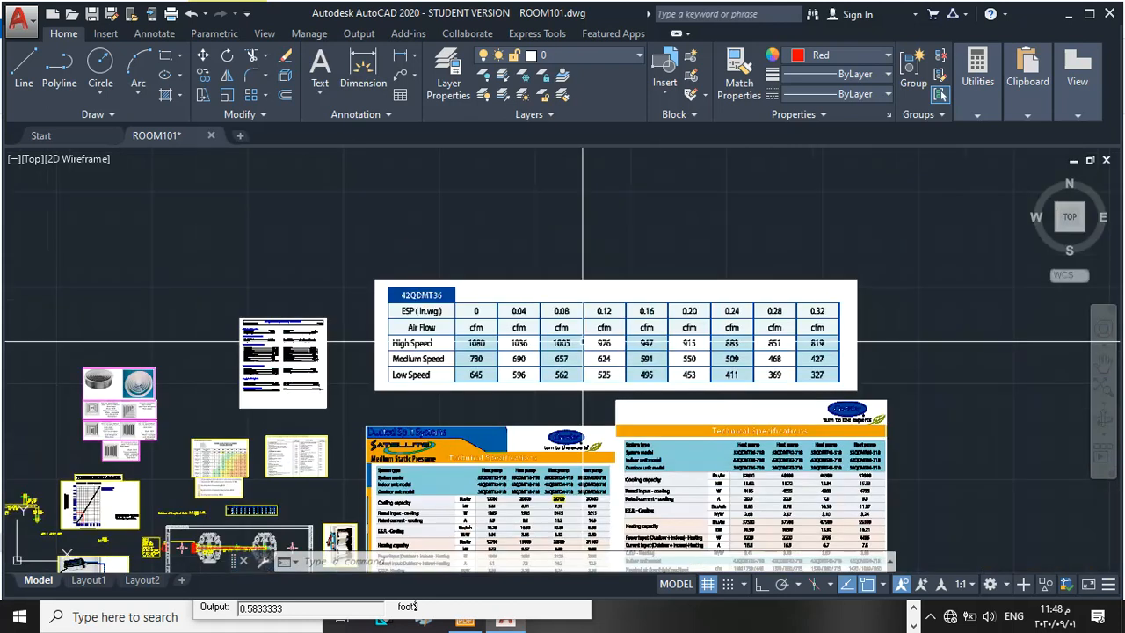
pyautogui.scroll(-2, 582, 342)
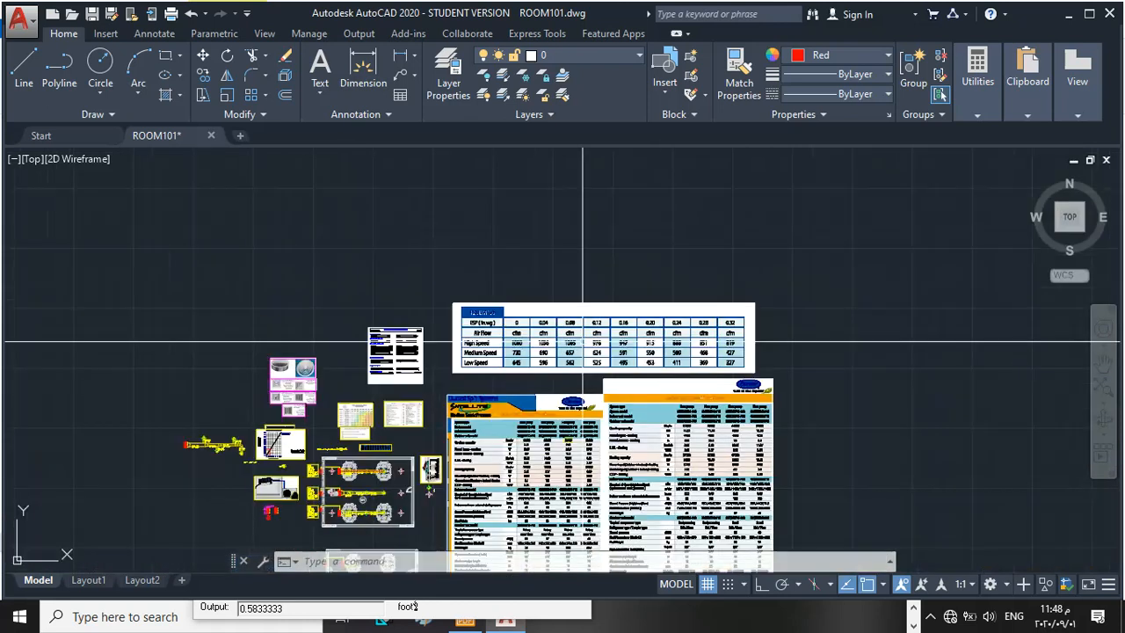
# Step: Compare the cooling coil CFM in ROOM101's Air System Sizing Summary with the 42QDMT36 airflow table
pyautogui.scroll(6, 387, 346)
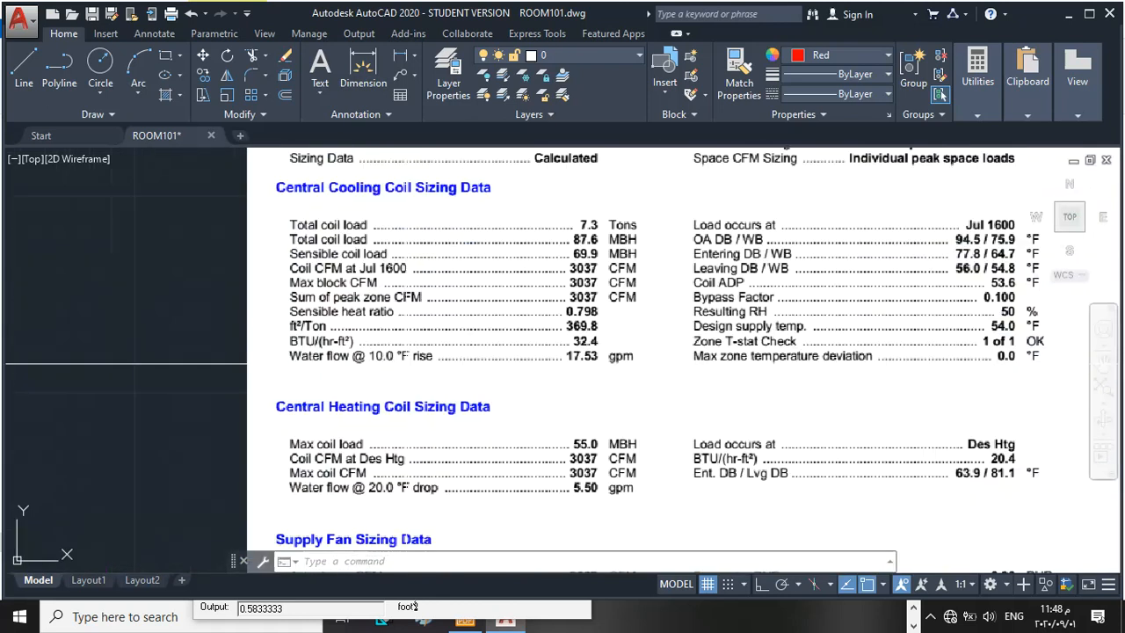
pyautogui.scroll(4, 586, 284)
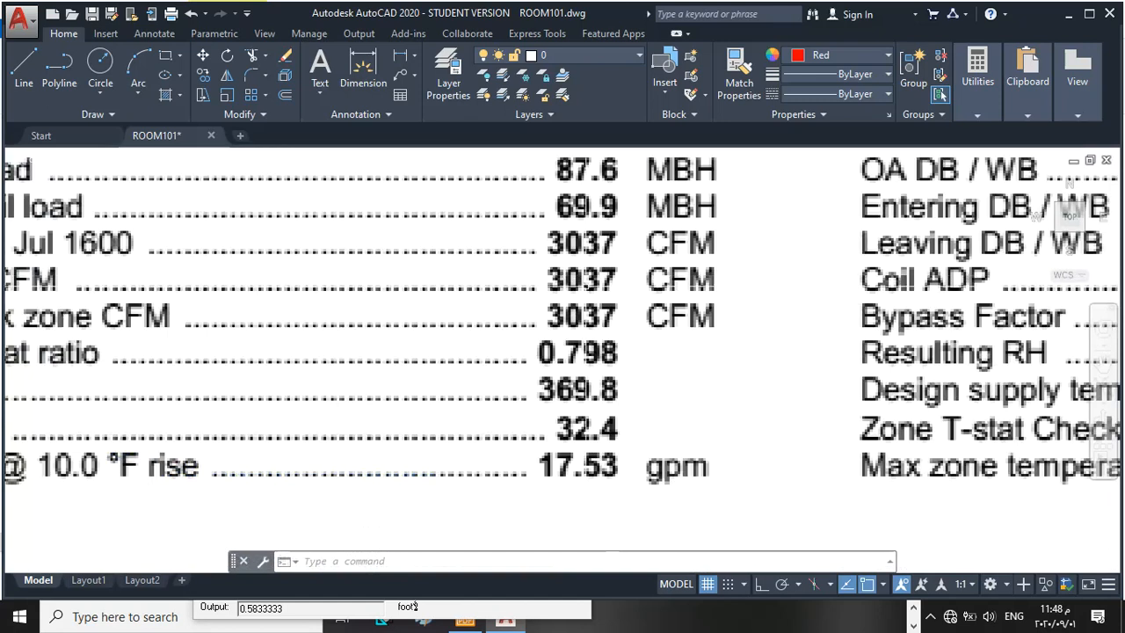
pyautogui.scroll(-4, 441, 295)
pyautogui.scroll(-4, 442, 294)
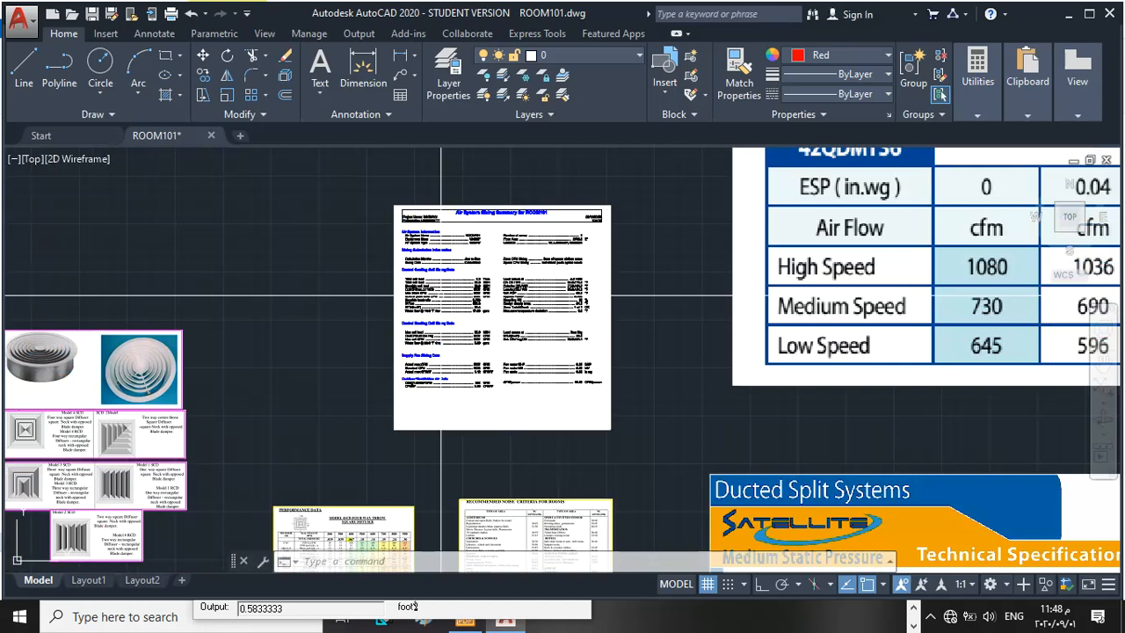
pyautogui.scroll(-4, 442, 294)
pyautogui.scroll(4, 445, 373)
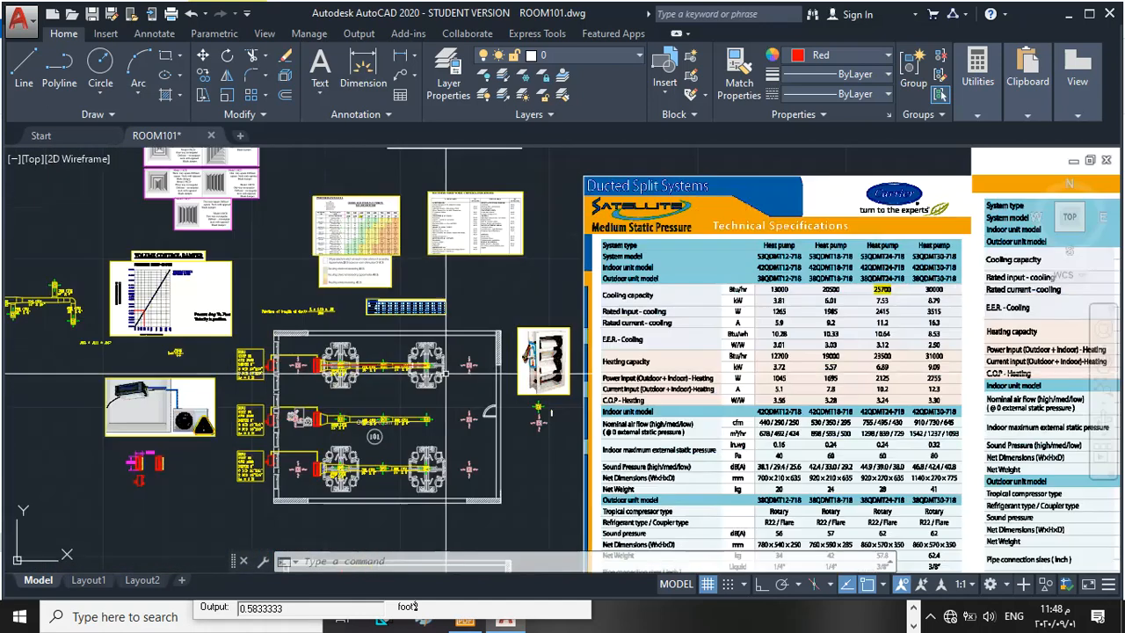
pyautogui.scroll(-4, 445, 374)
pyautogui.scroll(6, 345, 237)
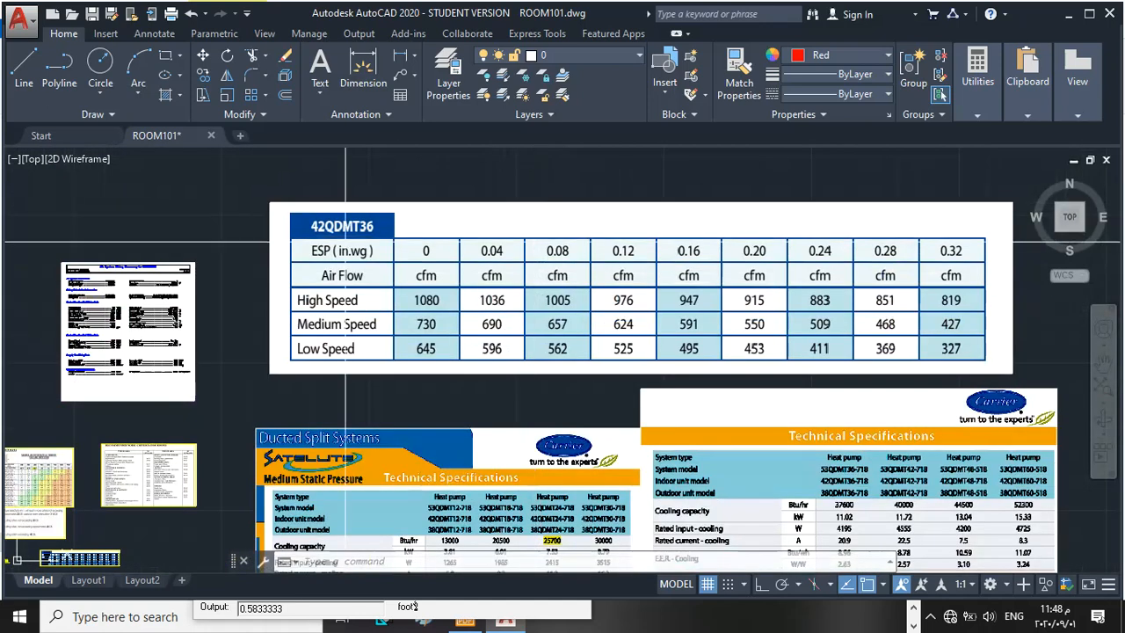
pyautogui.scroll(4, 350, 255)
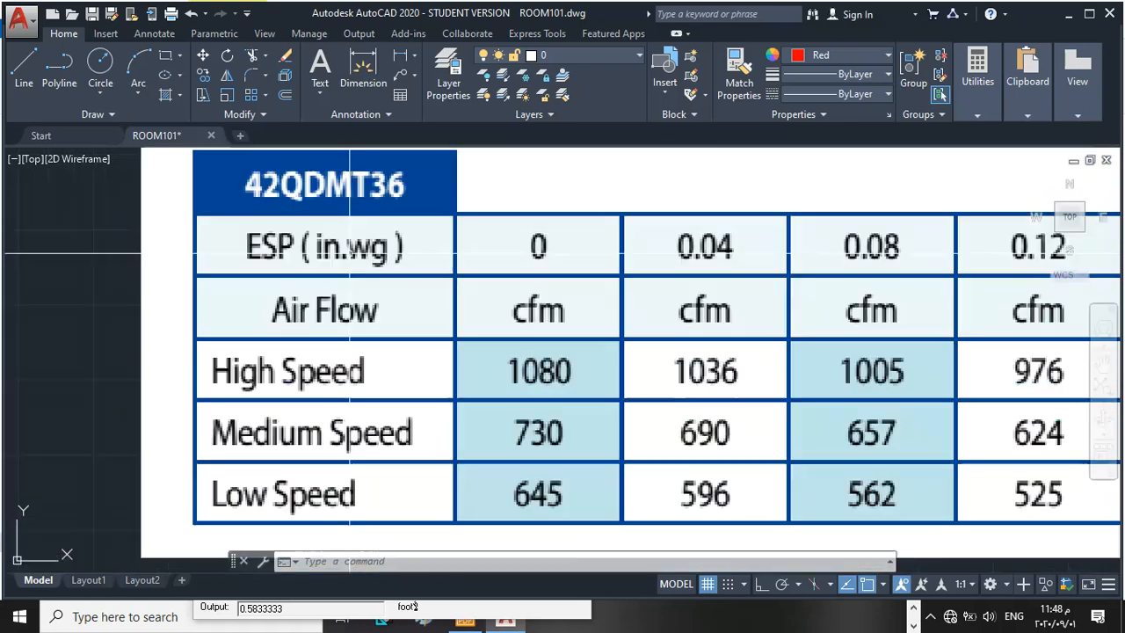
pyautogui.scroll(-5, 492, 248)
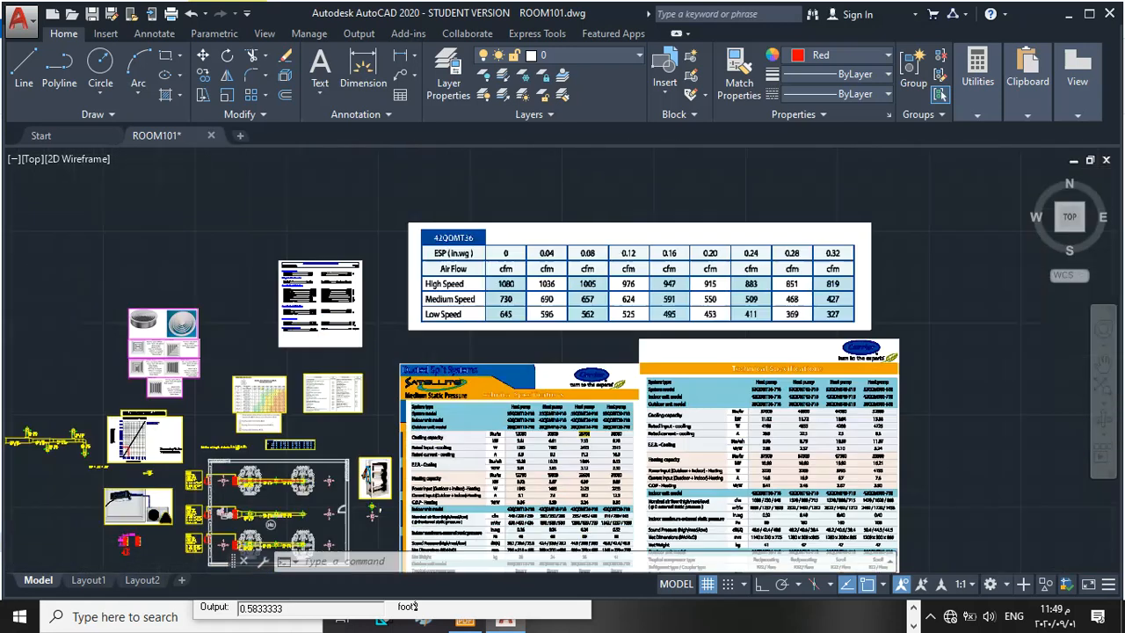
# Step: Examine the 42QDMT42 performance table above the room plan, comparing high-speed airflow across the external static pressure columns
pyautogui.scroll(-4, 515, 301)
pyautogui.scroll(5, 513, 307)
pyautogui.scroll(3, 512, 307)
pyautogui.scroll(-5, 399, 266)
pyautogui.scroll(-5, 432, 233)
pyautogui.scroll(5, 433, 235)
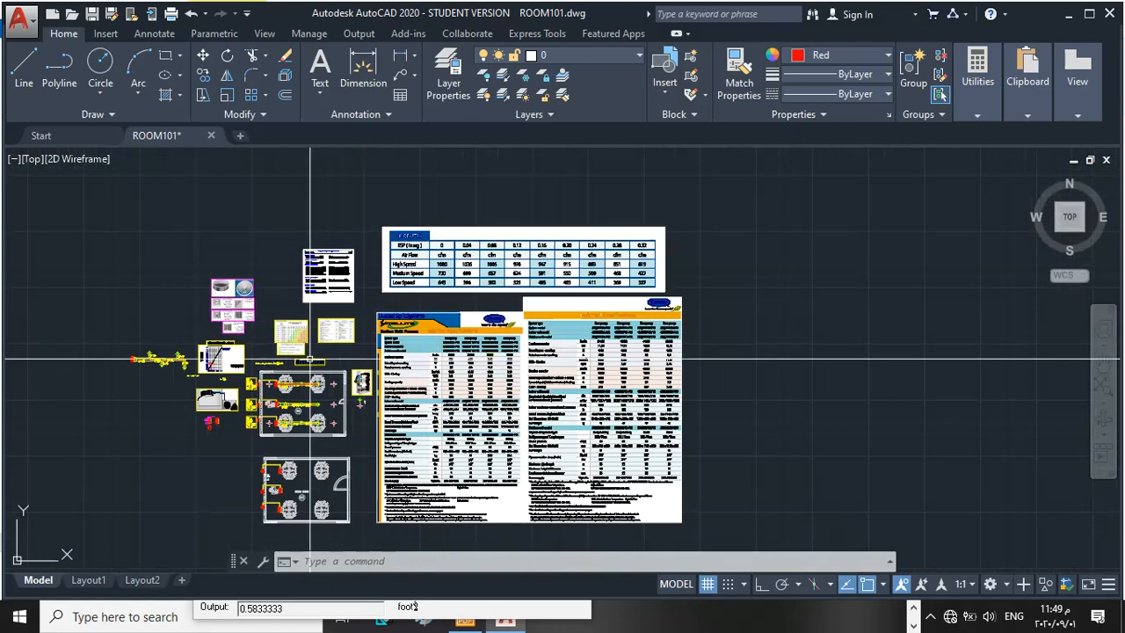
pyautogui.scroll(2, 311, 361)
pyautogui.scroll(10, 124, 238)
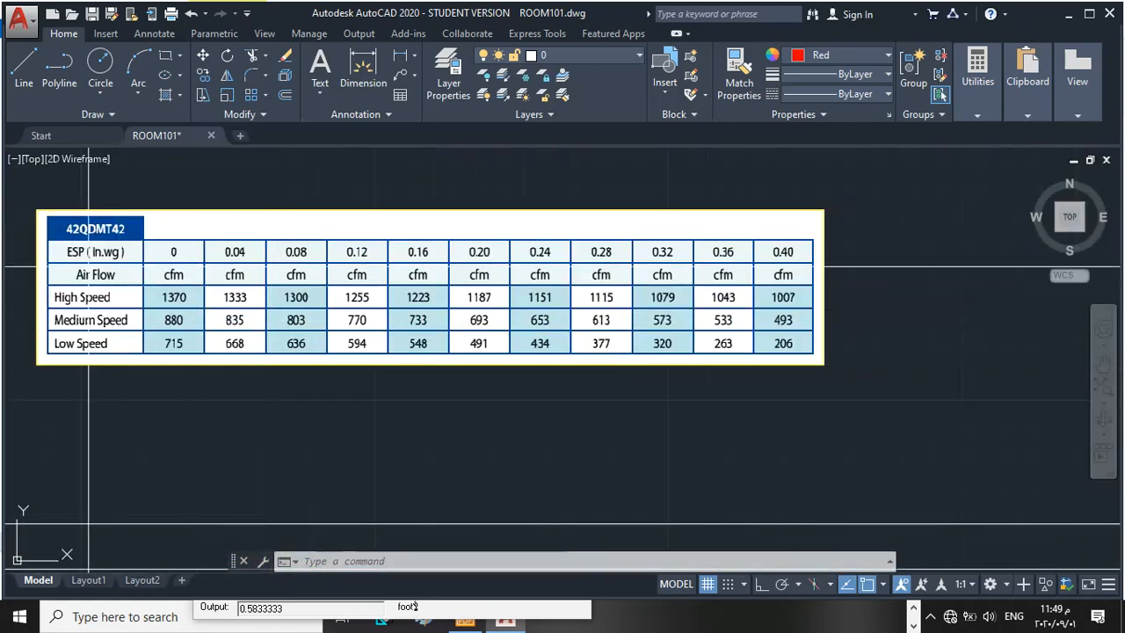
pyautogui.scroll(3, 124, 238)
pyautogui.scroll(-3, 334, 216)
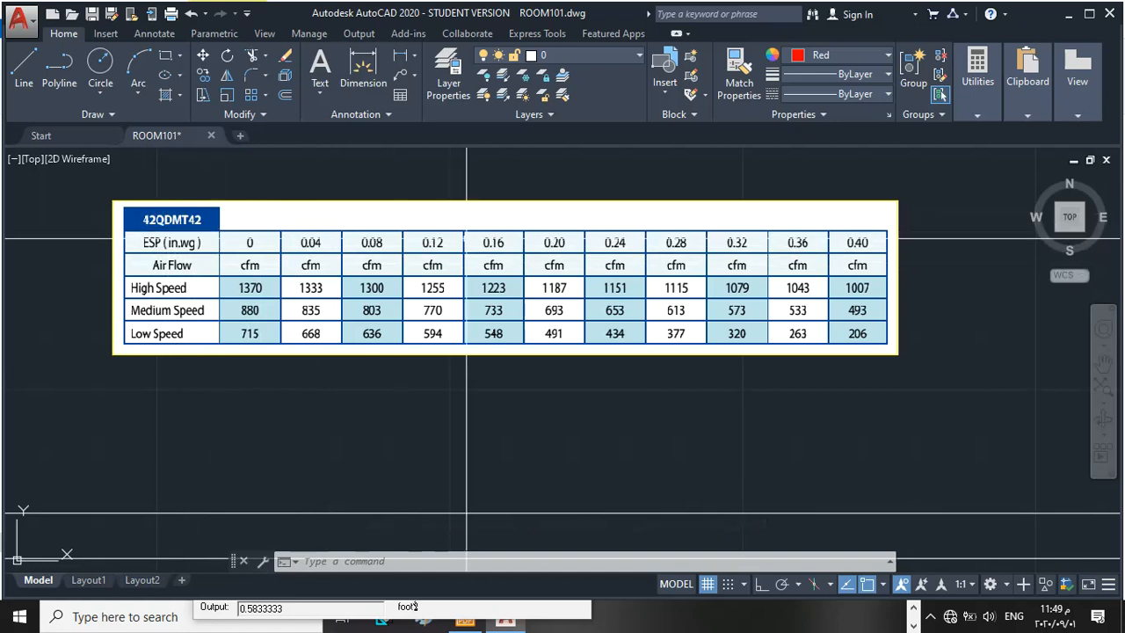
pyautogui.scroll(2, 464, 239)
pyautogui.scroll(2, 365, 259)
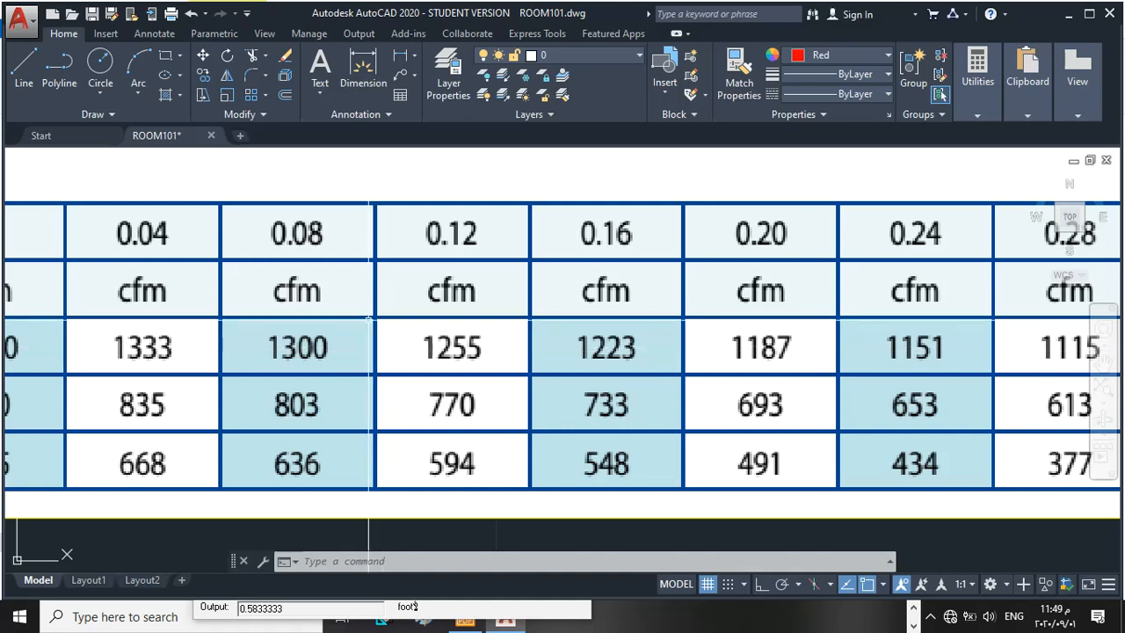
pyautogui.scroll(-5, 376, 348)
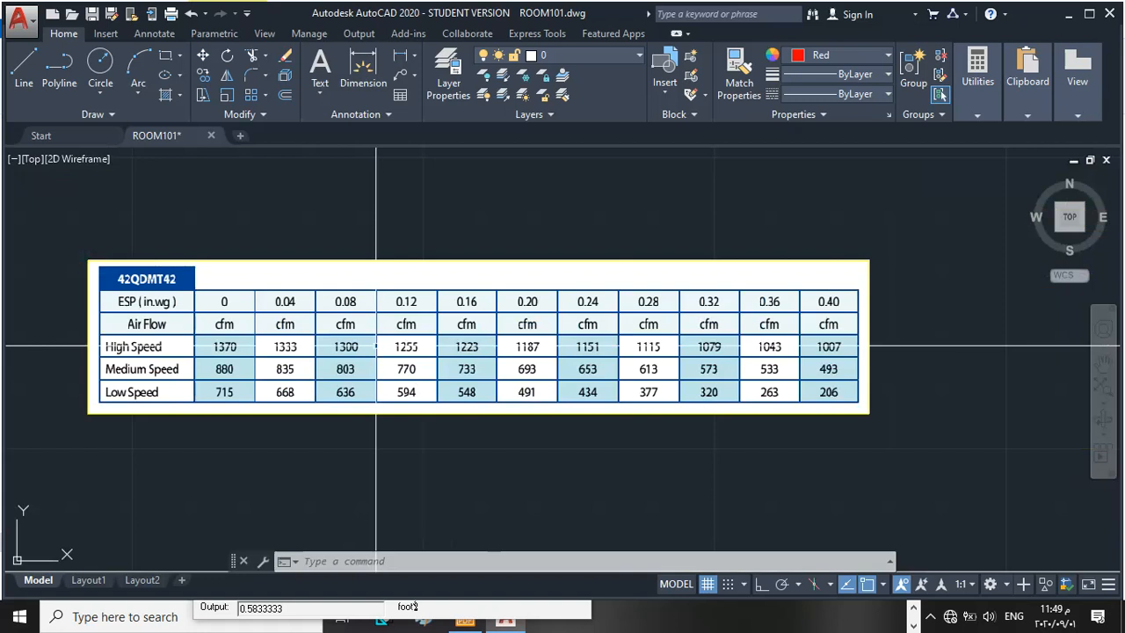
pyautogui.scroll(3, 376, 348)
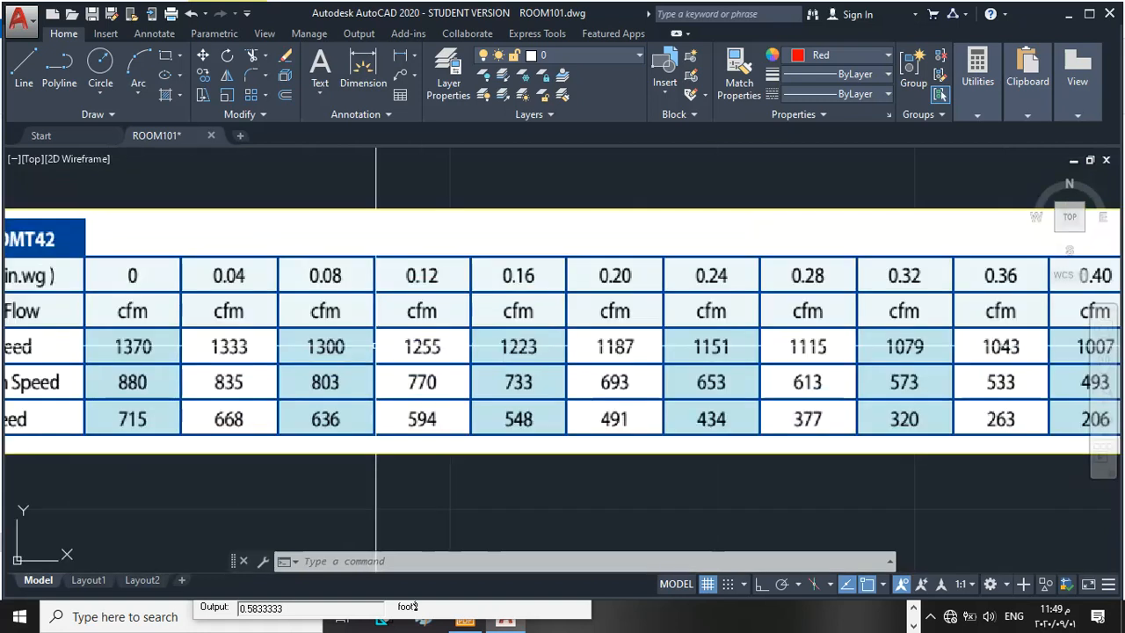
pyautogui.scroll(-6, 376, 348)
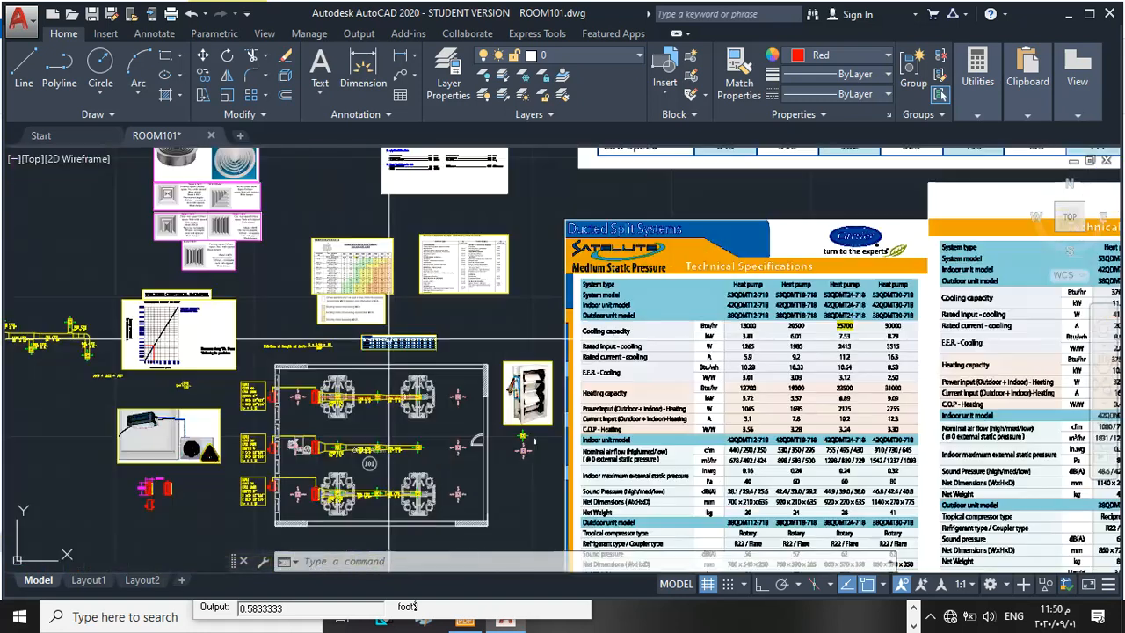
# Step: Check the coil CFM and supply fan sizing data in ROOM101's Air System Sizing Summary again
pyautogui.scroll(-3, 378, 343)
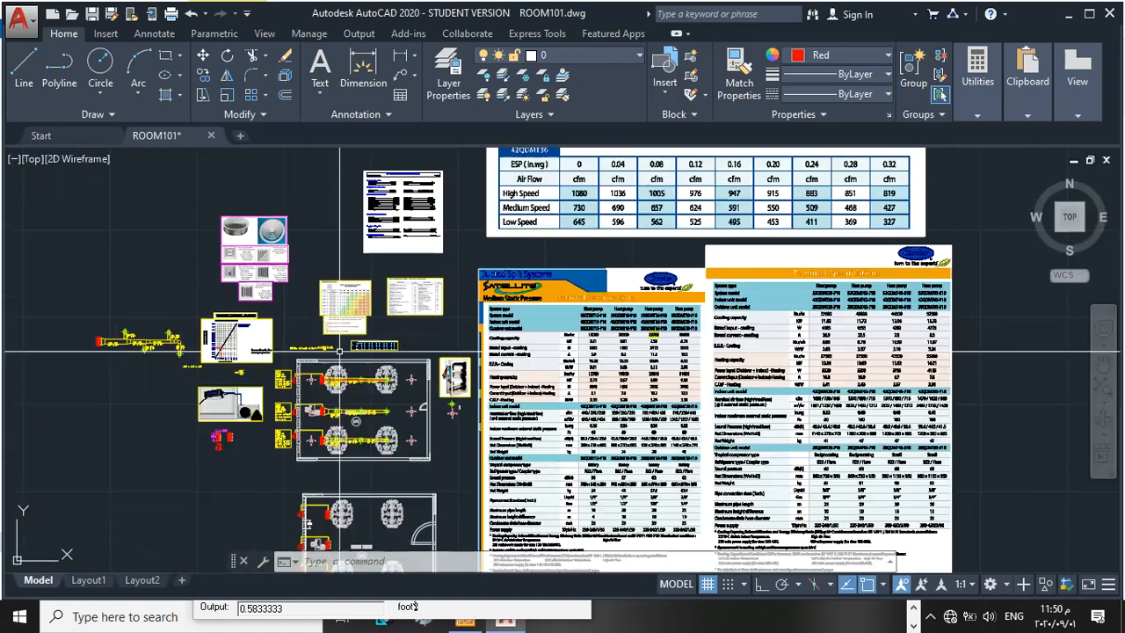
pyautogui.scroll(10, 394, 220)
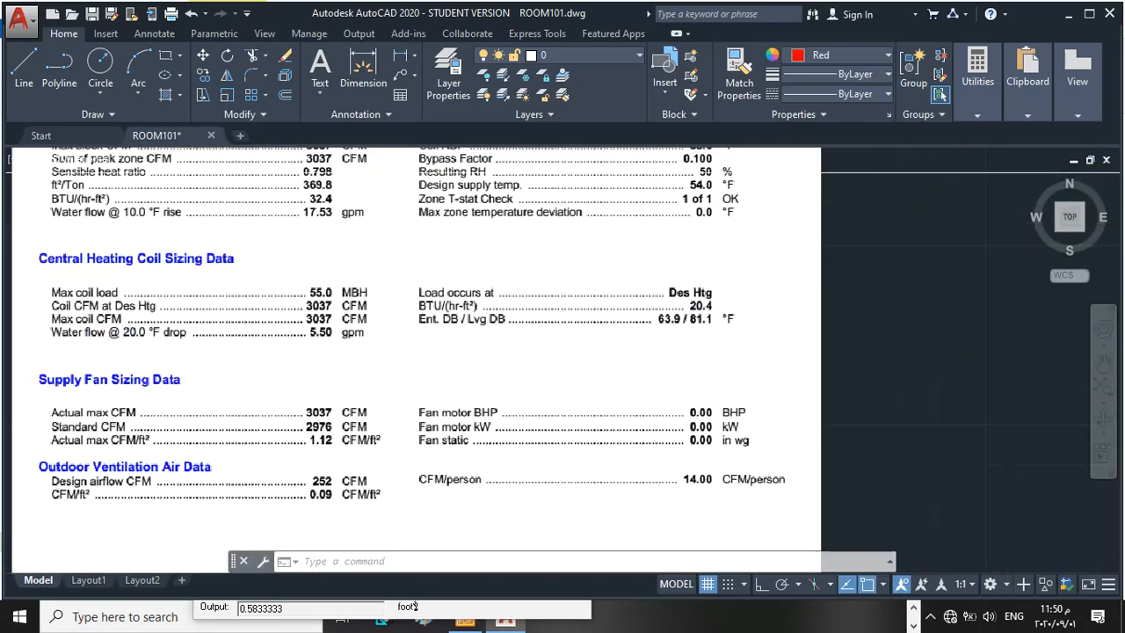
pyautogui.scroll(-2, 343, 338)
pyautogui.scroll(5, 330, 224)
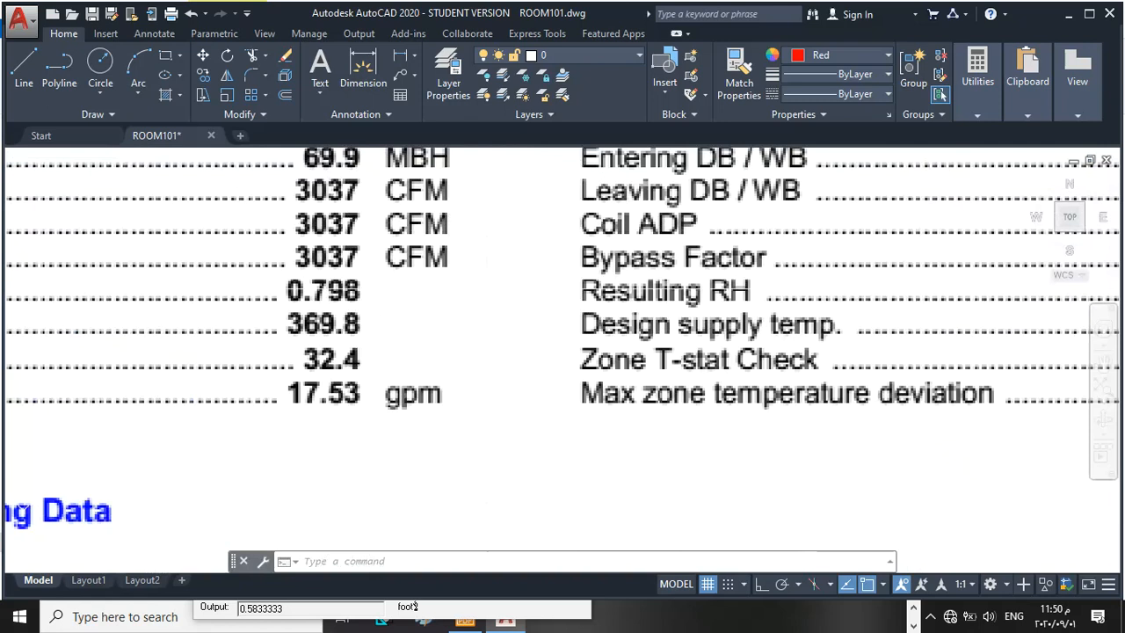
pyautogui.scroll(-12, 387, 335)
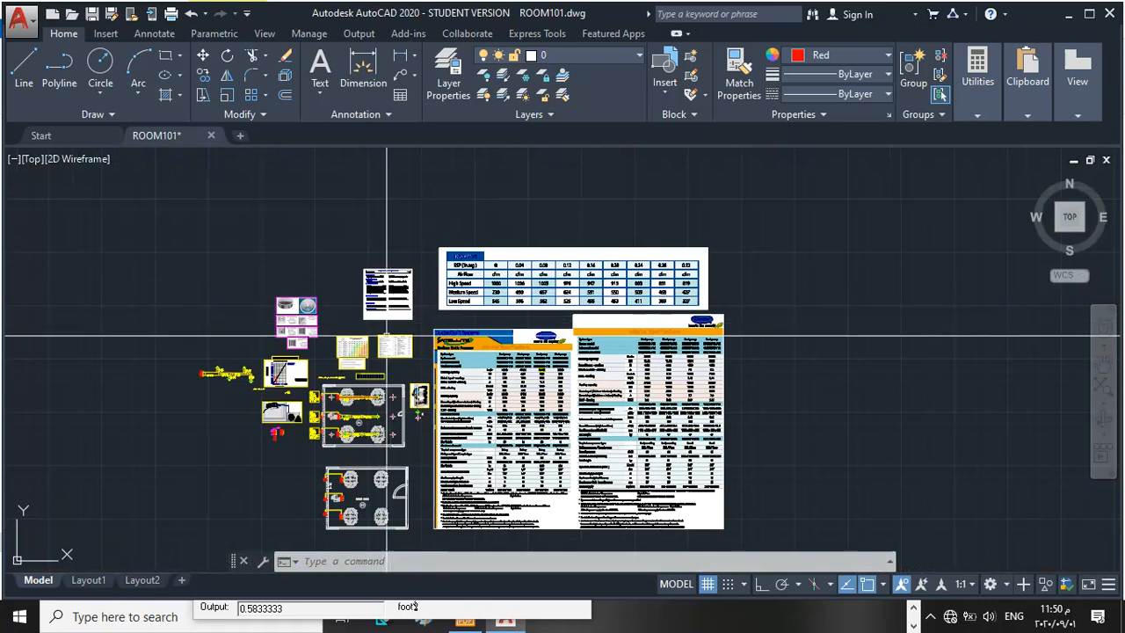
pyautogui.scroll(4, 346, 395)
pyautogui.scroll(-4, 350, 400)
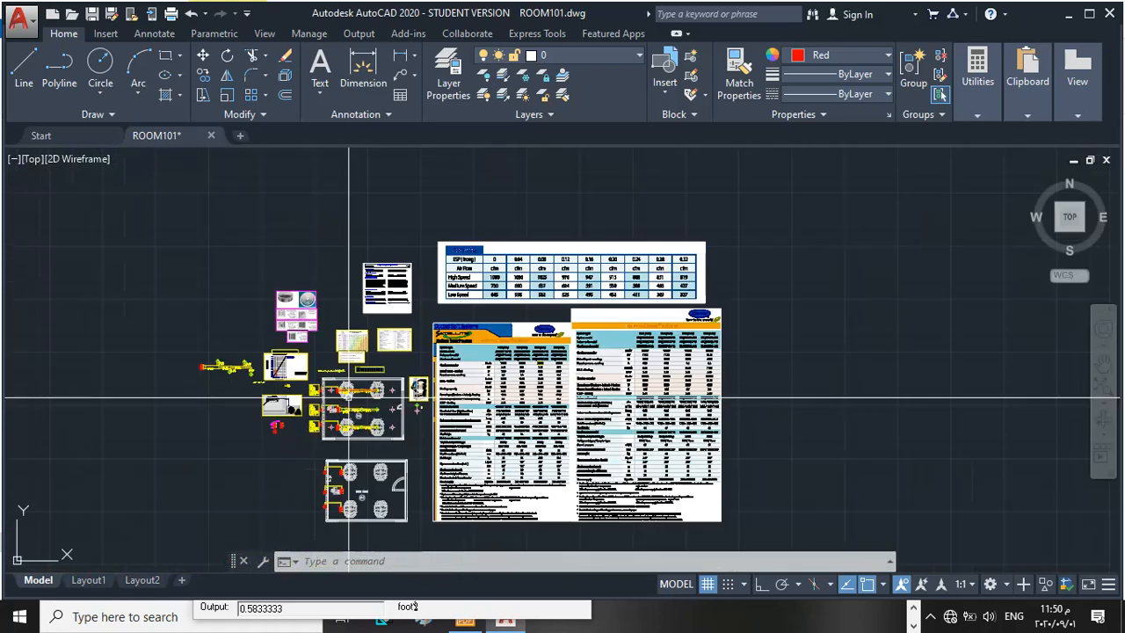
# Step: Change the unit line in the R101 label beside the upper duct run to UNIT 42
pyautogui.scroll(5, 349, 398)
pyautogui.scroll(3, 262, 285)
pyautogui.click(377, 314)
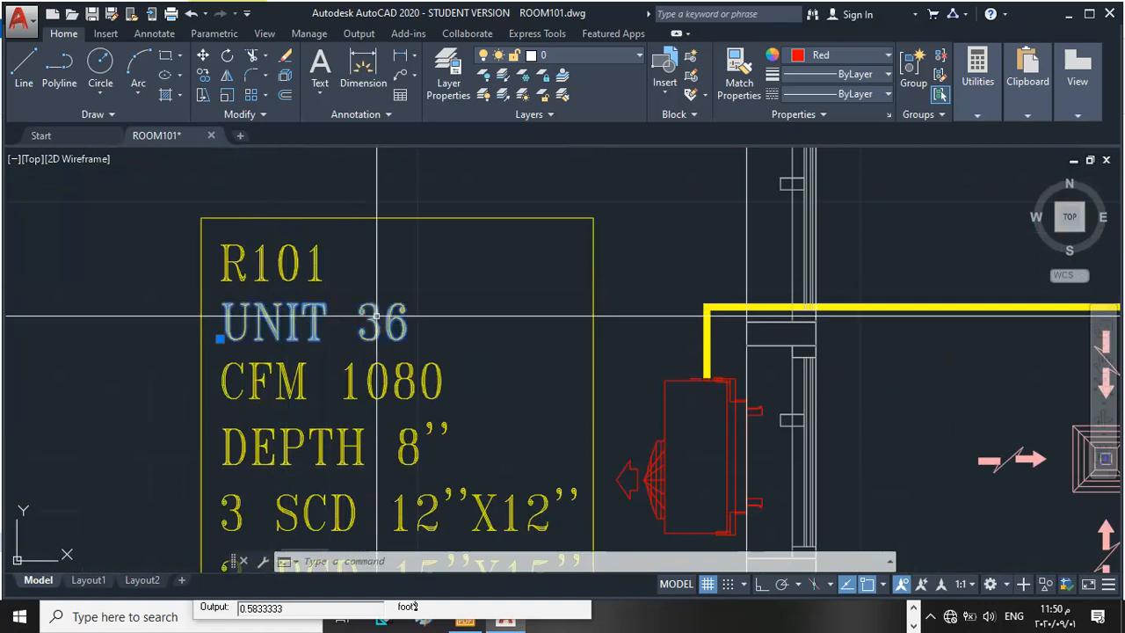
pyautogui.doubleClick(379, 318)
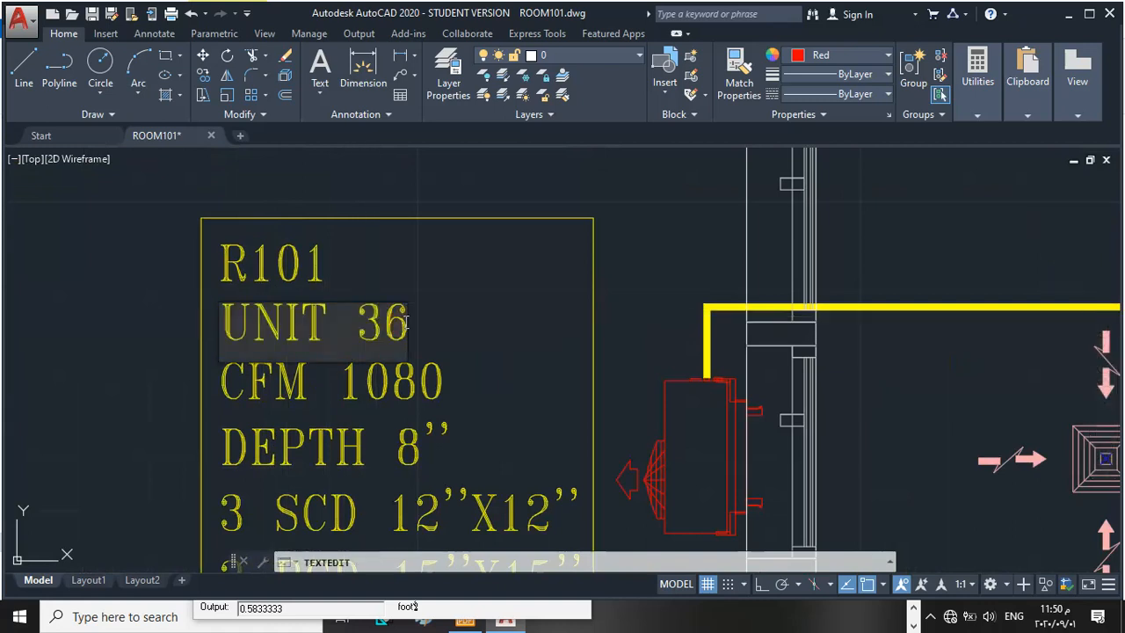
pyautogui.press('BackSpace')
pyautogui.press('BackSpace')
pyautogui.write('42')
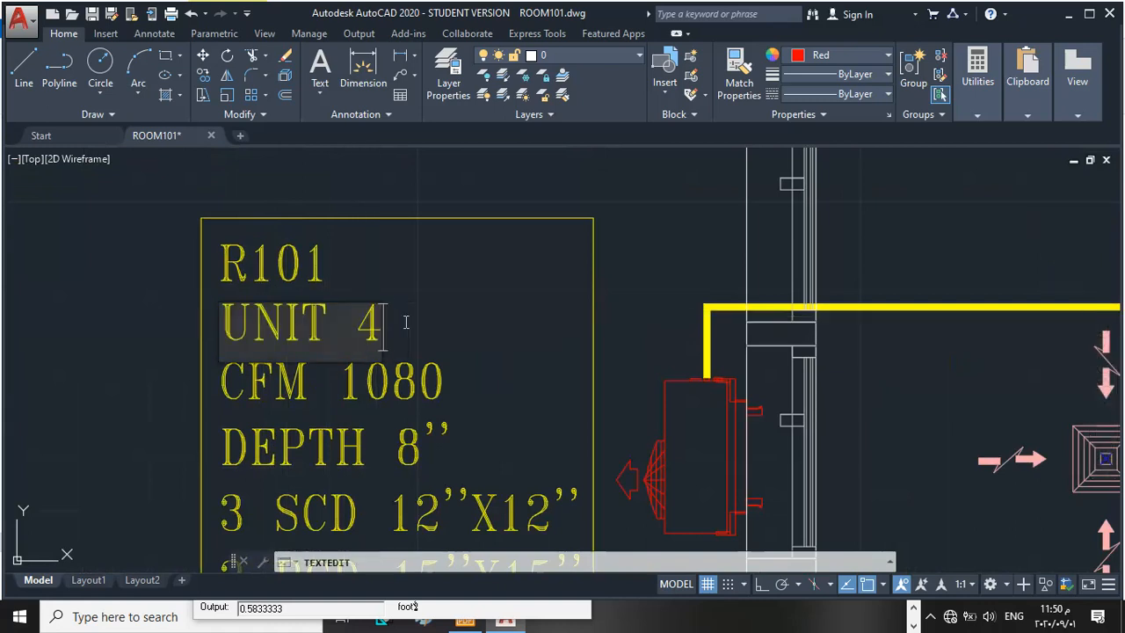
pyautogui.click(204, 312)
# Step: Set the depth line in the upper R101 label to DEPTH 10'' and end text editing
pyautogui.scroll(-3, 188, 290)
pyautogui.scroll(6, 239, 335)
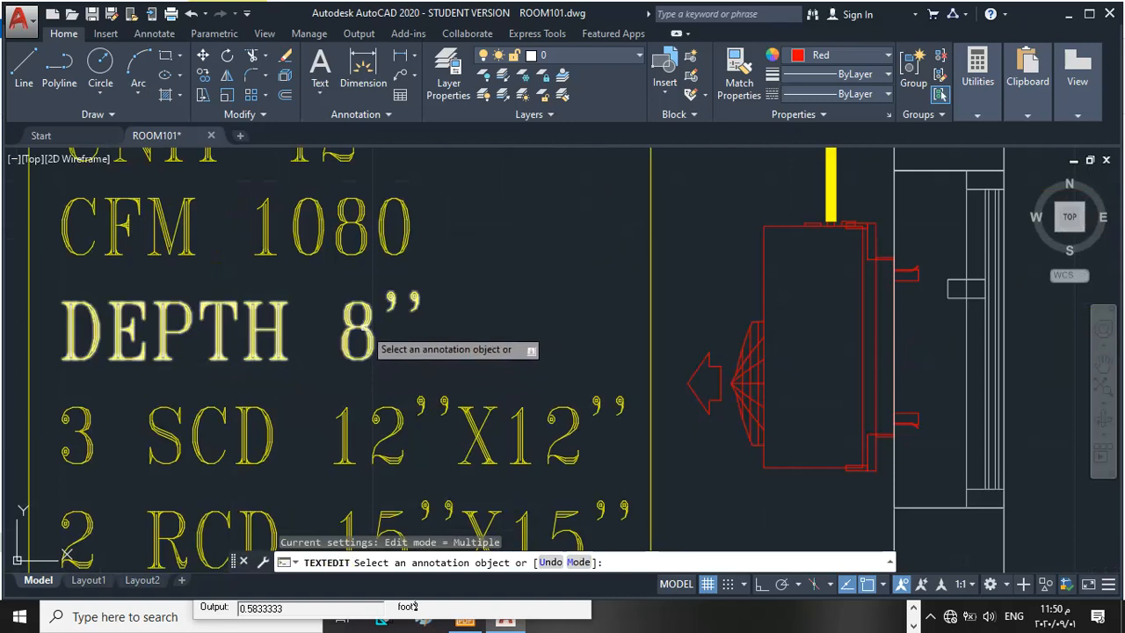
pyautogui.click(370, 333)
pyautogui.press('BackSpace')
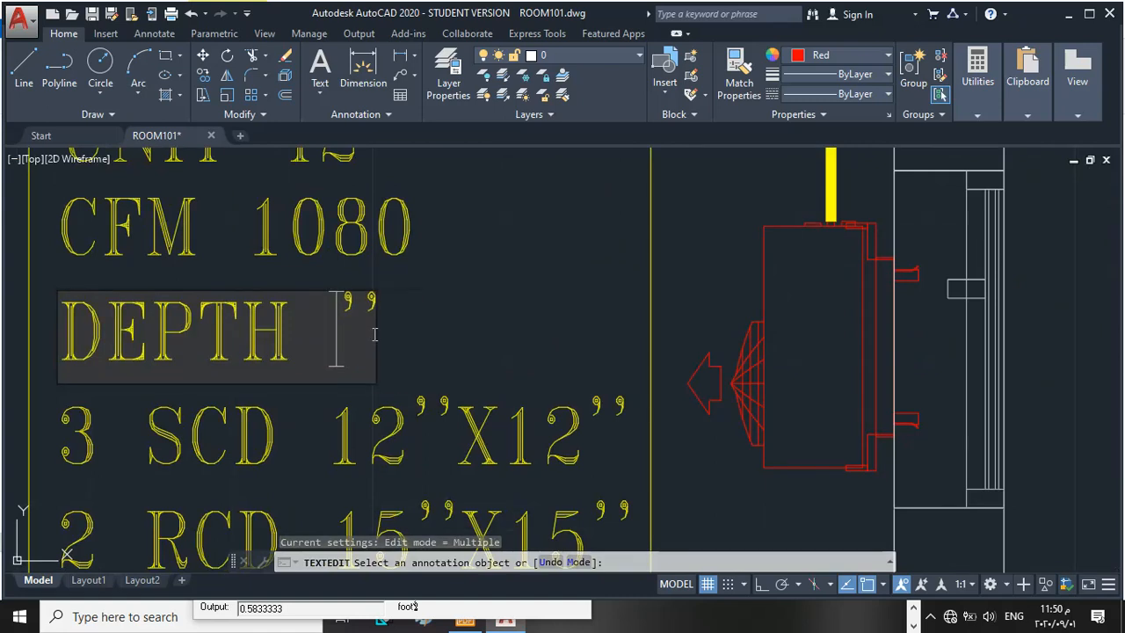
pyautogui.write('10')
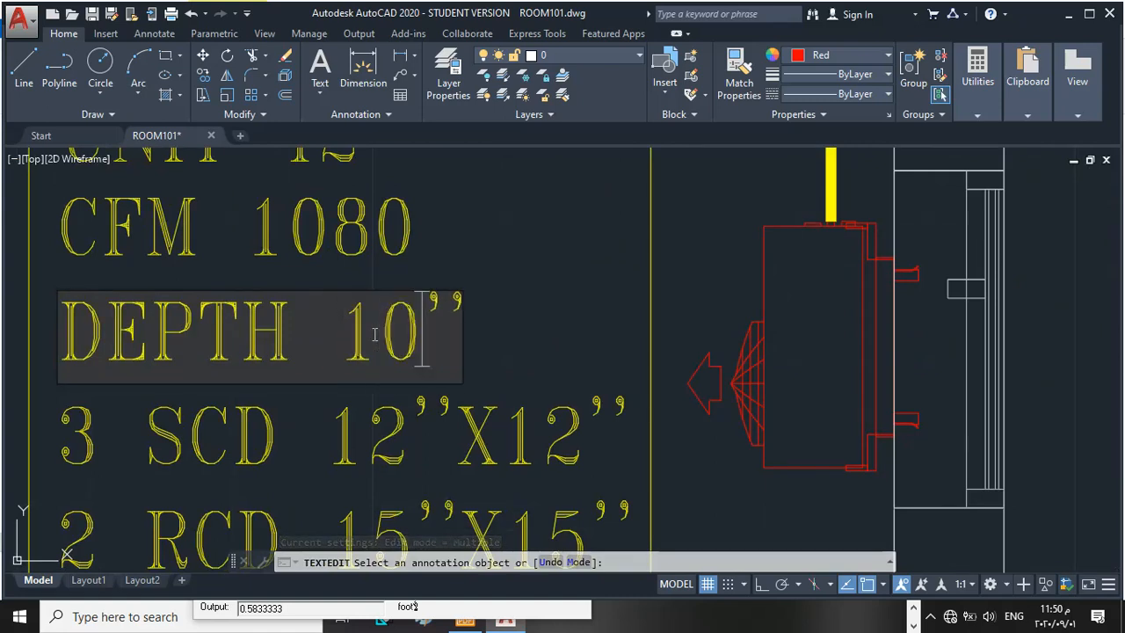
pyautogui.scroll(-4, 375, 280)
pyautogui.press('Return')
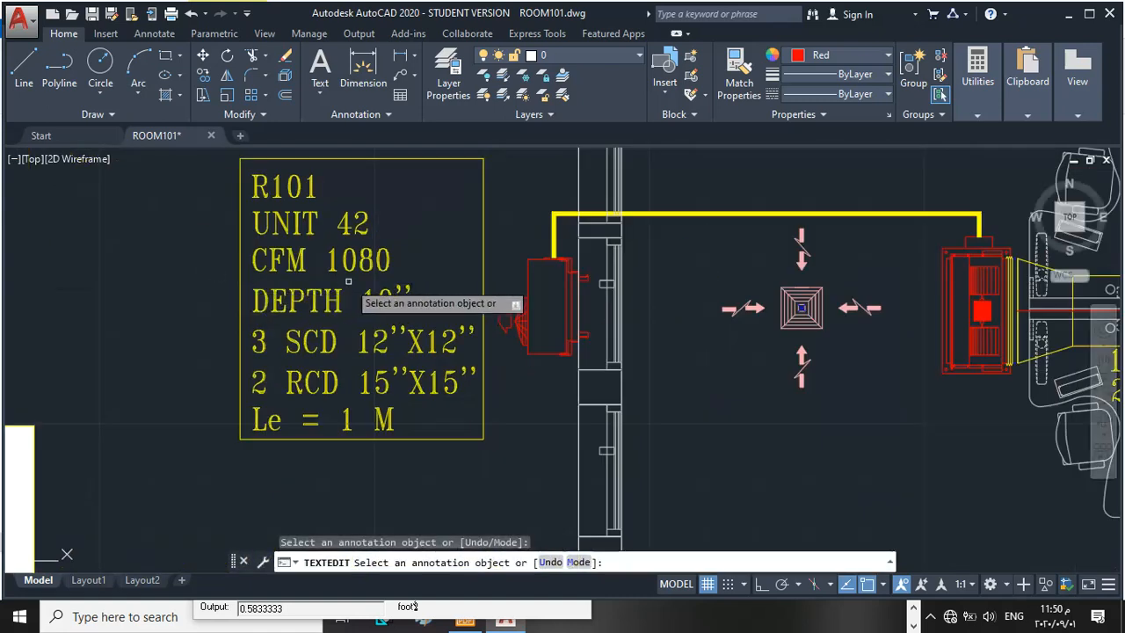
pyautogui.press('Escape')
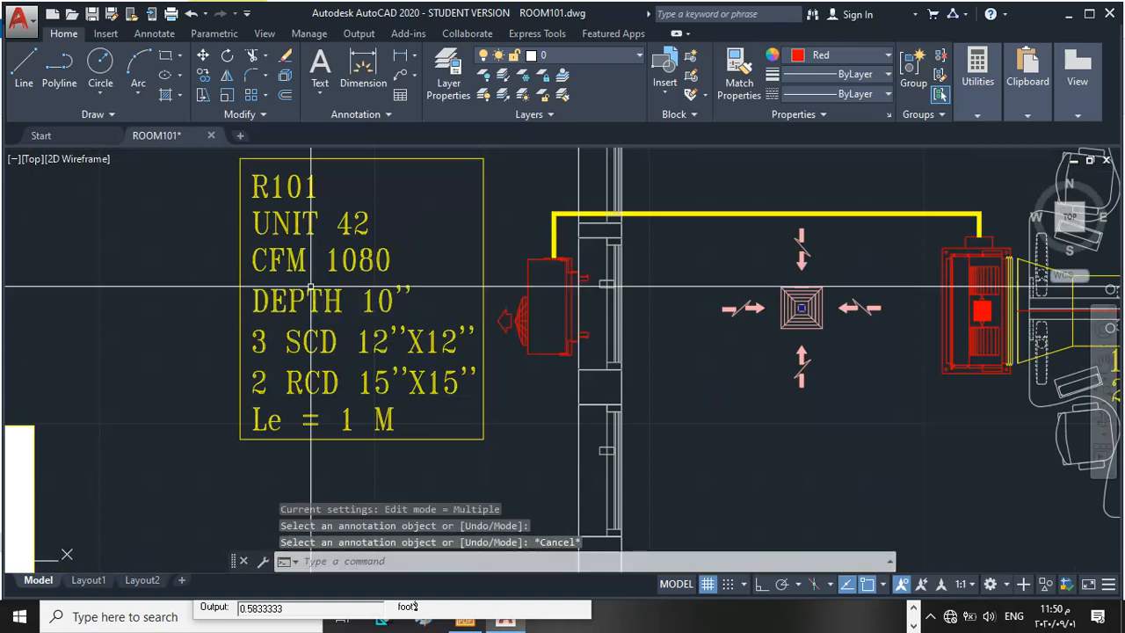
pyautogui.scroll(-6, 221, 286)
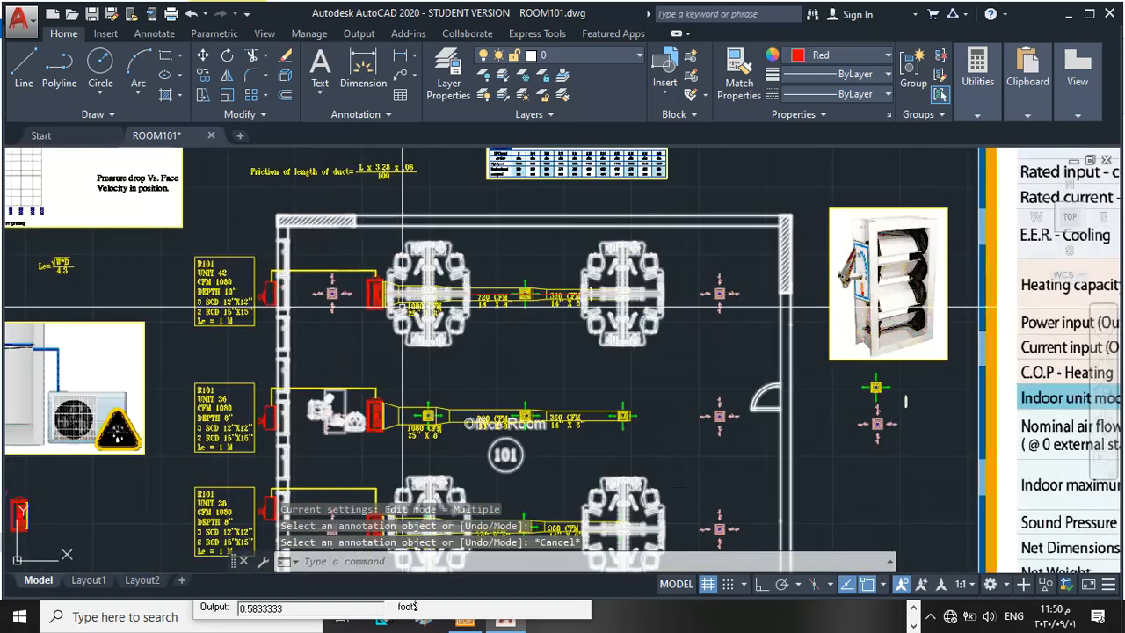
pyautogui.scroll(6, 221, 283)
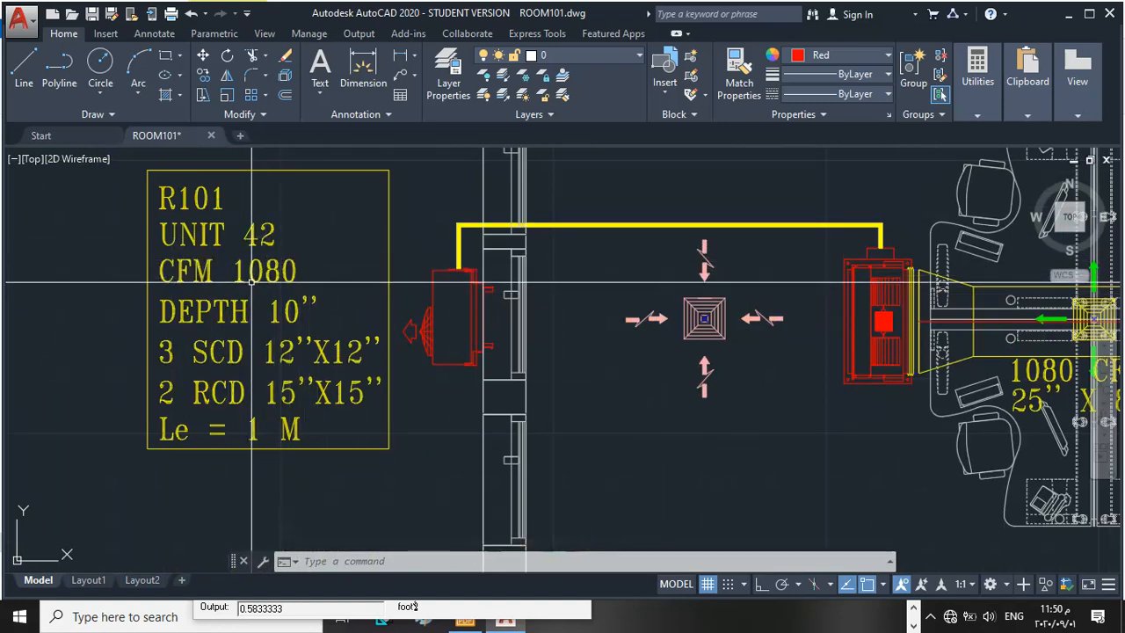
# Step: Examine the airflow and duct size labels along ROOM101's upper duct run, focusing on the section beside the indoor unit
pyautogui.scroll(-3, 253, 283)
pyautogui.scroll(-2, 451, 290)
pyautogui.scroll(4, 479, 297)
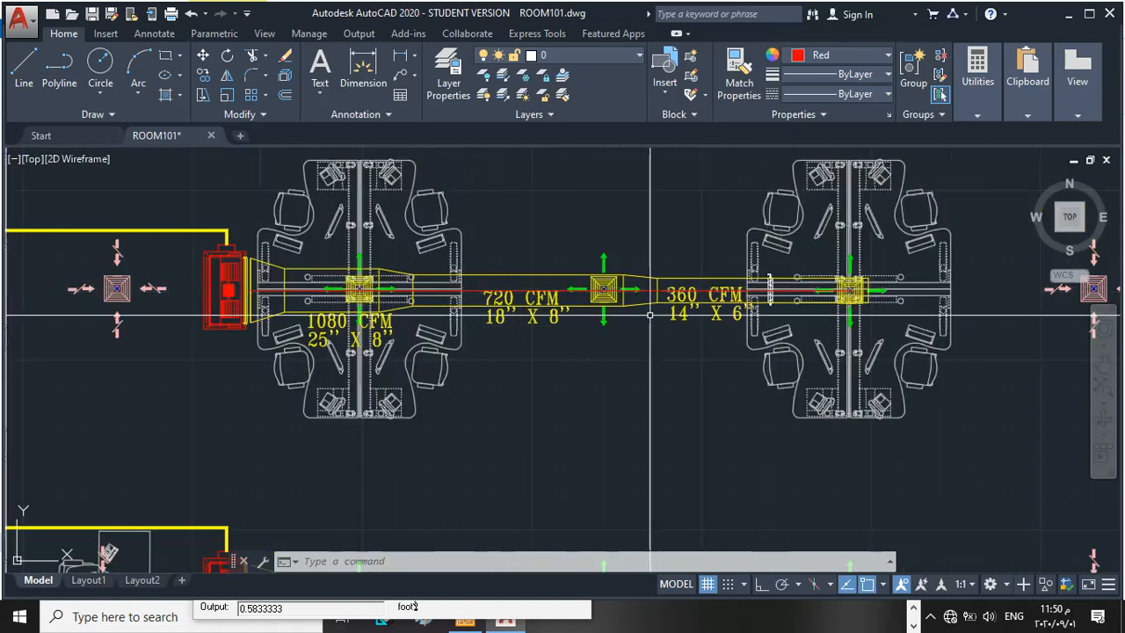
pyautogui.scroll(-3, 290, 290)
pyautogui.scroll(5, 475, 352)
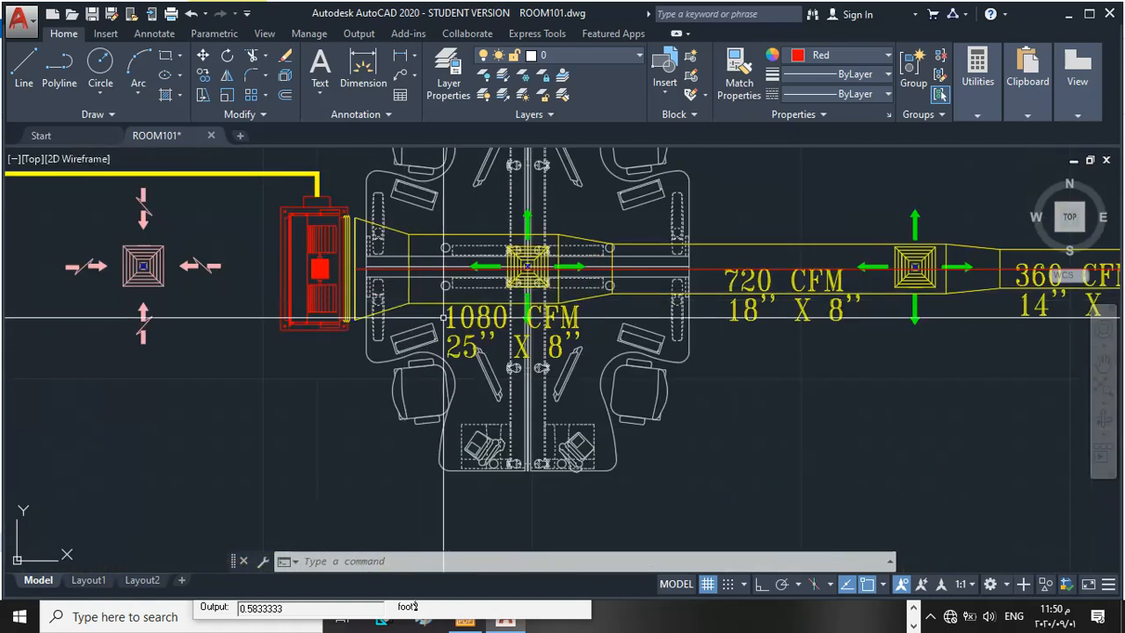
pyautogui.scroll(3, 480, 362)
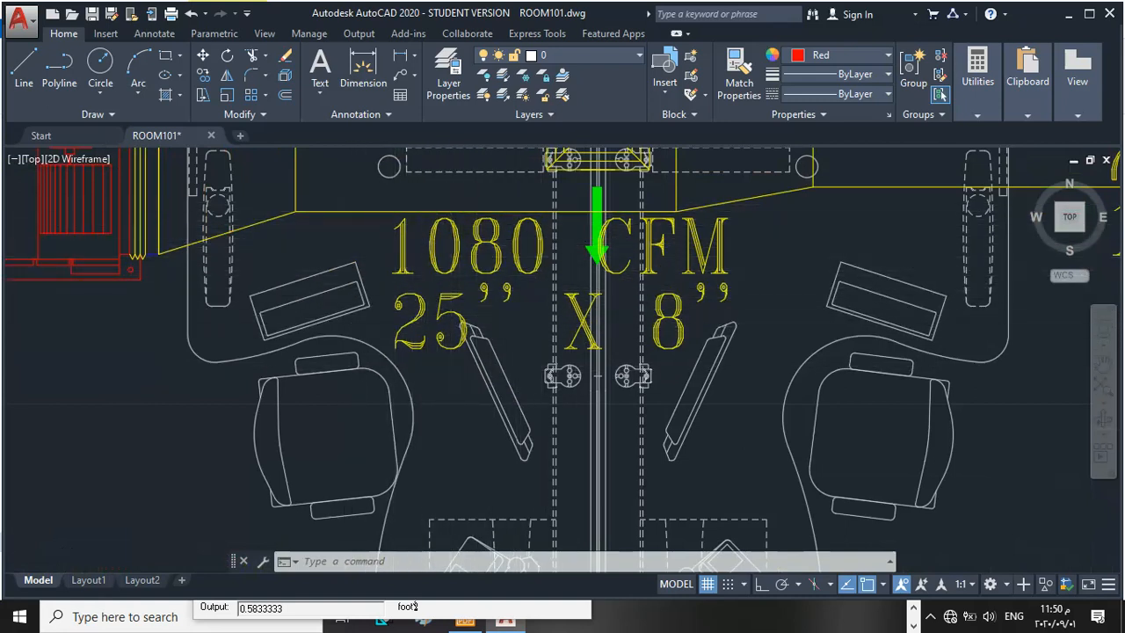
# Step: Examine the 42QDMT36 airflow table, comparing its high-speed CFM across the external static pressure columns
pyautogui.scroll(-4, 453, 244)
pyautogui.scroll(-10, 451, 244)
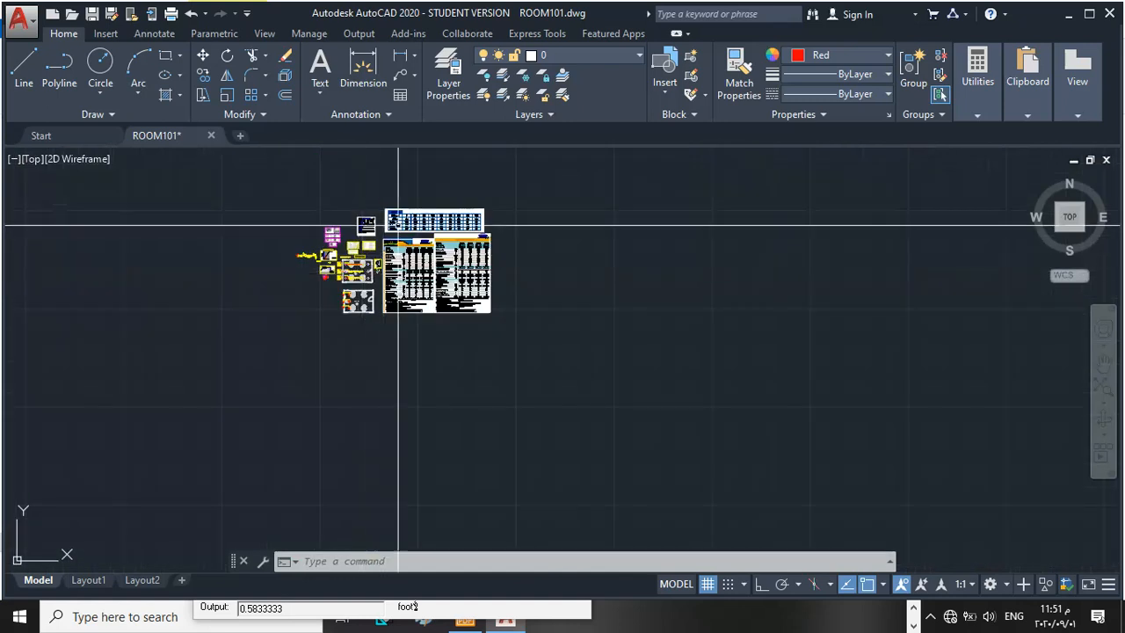
pyautogui.scroll(12, 437, 222)
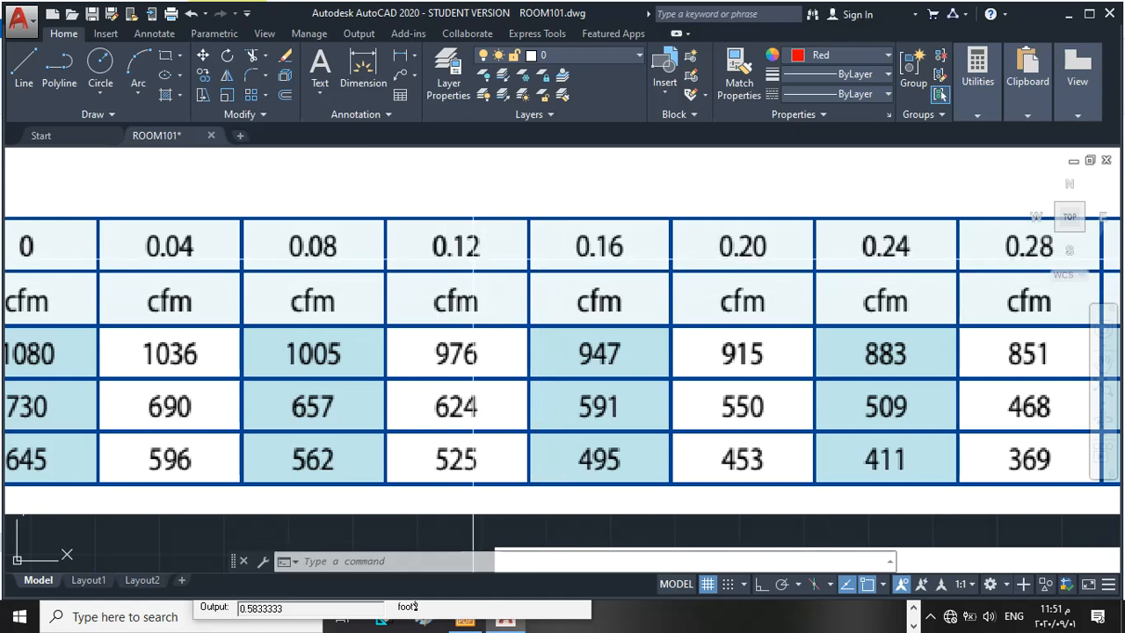
pyautogui.scroll(-4, 508, 238)
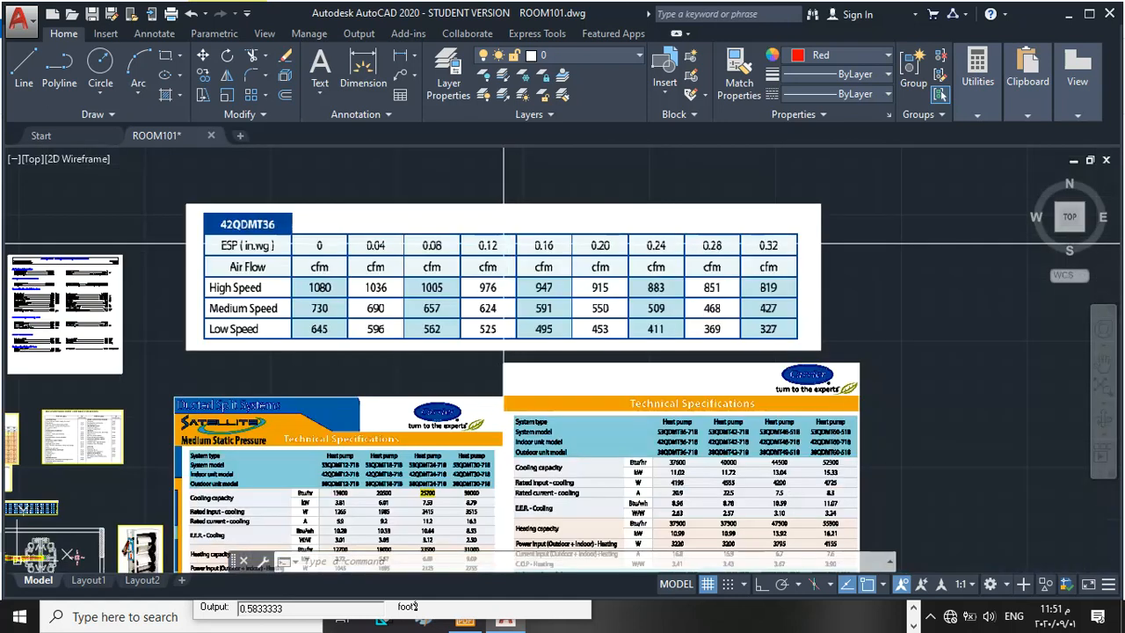
pyautogui.scroll(-4, 531, 257)
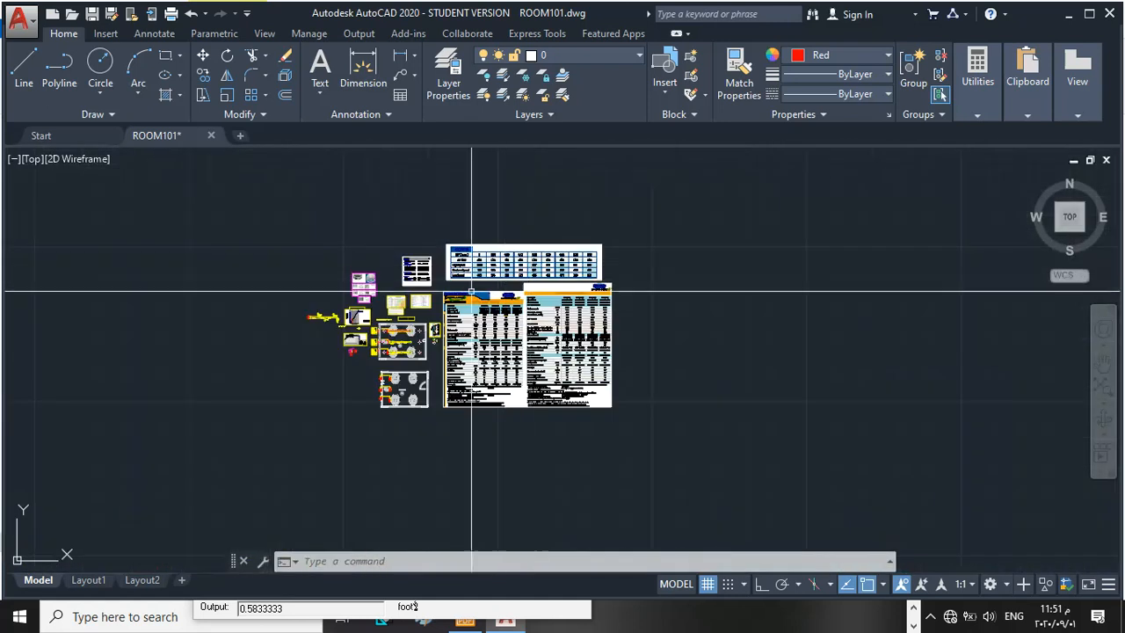
# Step: Review ROOM101's upper duct run against the 42QDMT36 airflow table and the indoor units' technical specifications
pyautogui.scroll(8, 311, 383)
pyautogui.scroll(6, 308, 325)
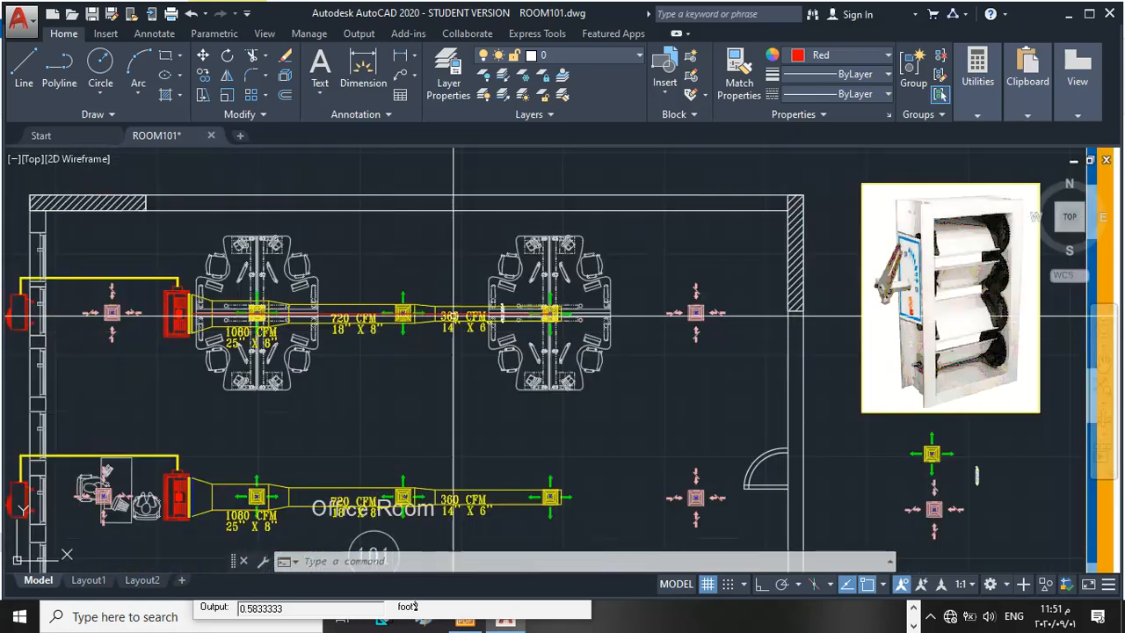
pyautogui.scroll(-8, 563, 296)
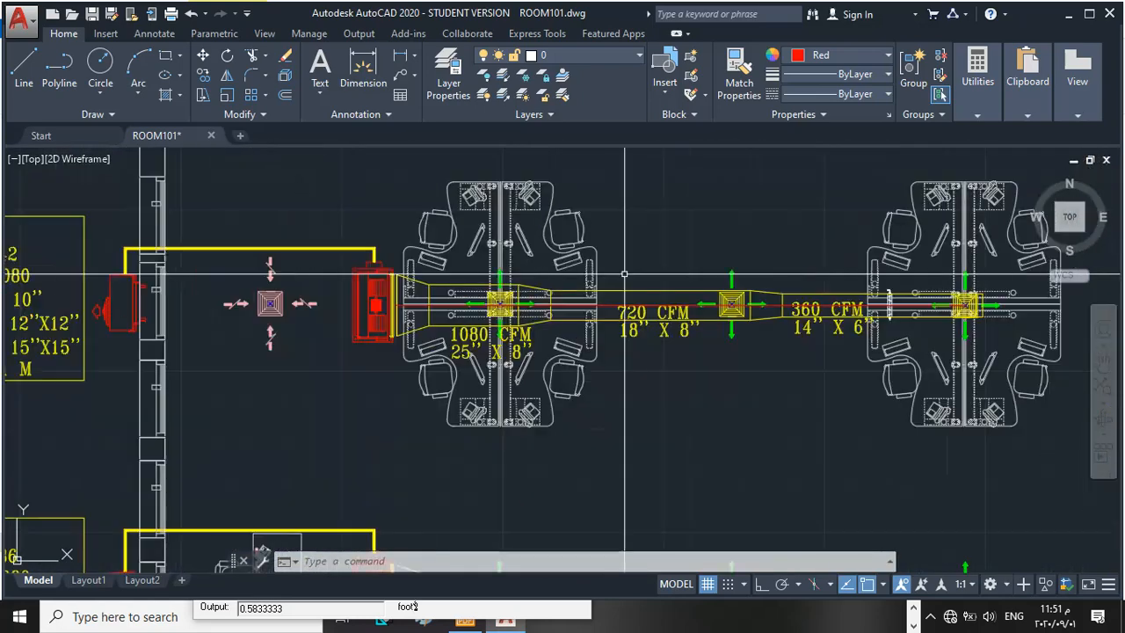
pyautogui.scroll(4, 563, 295)
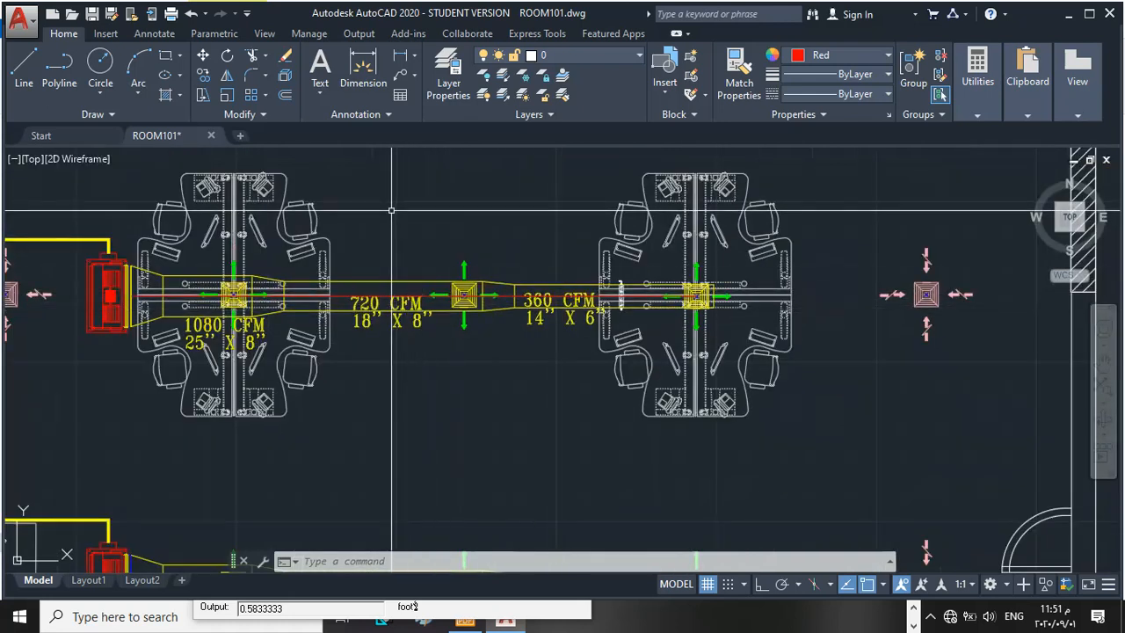
pyautogui.scroll(-5, 391, 210)
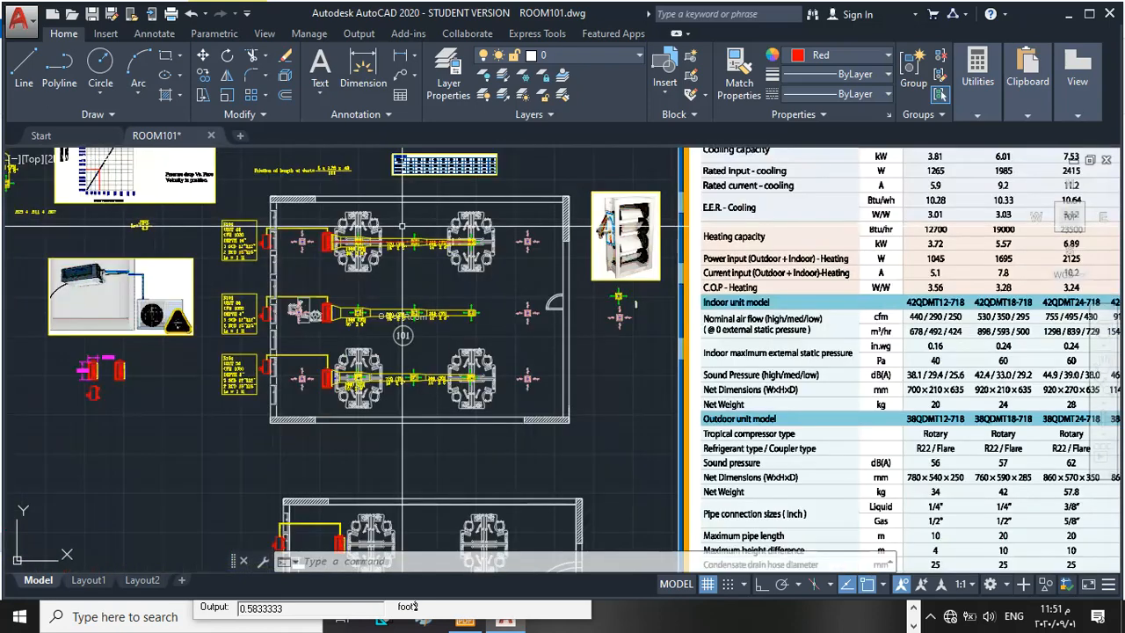
pyautogui.scroll(-5, 413, 242)
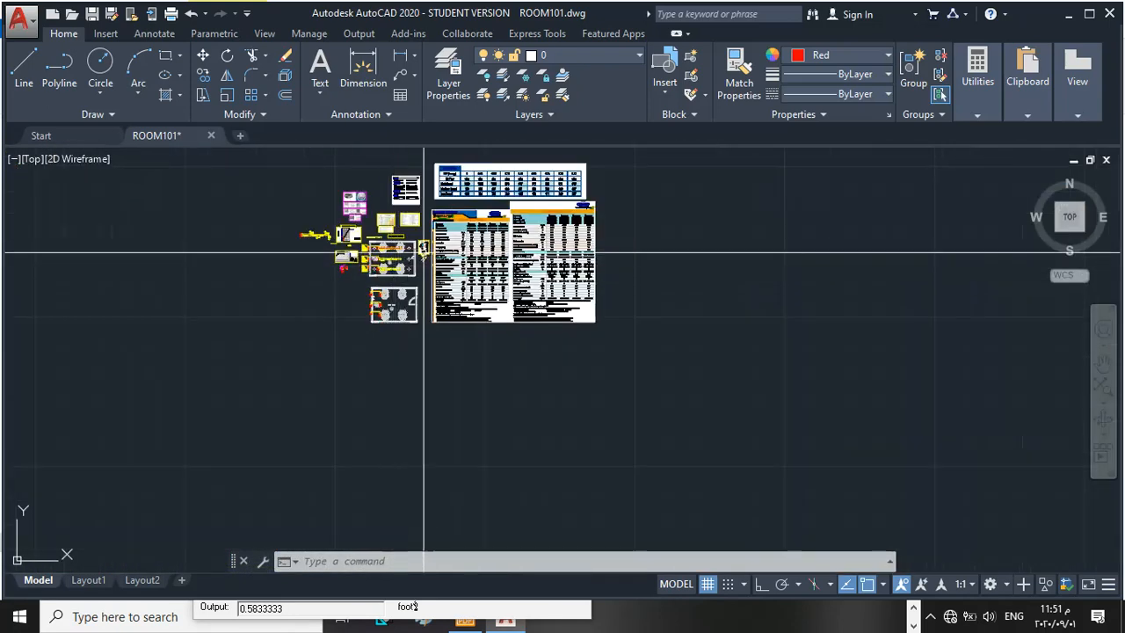
pyautogui.scroll(5, 554, 180)
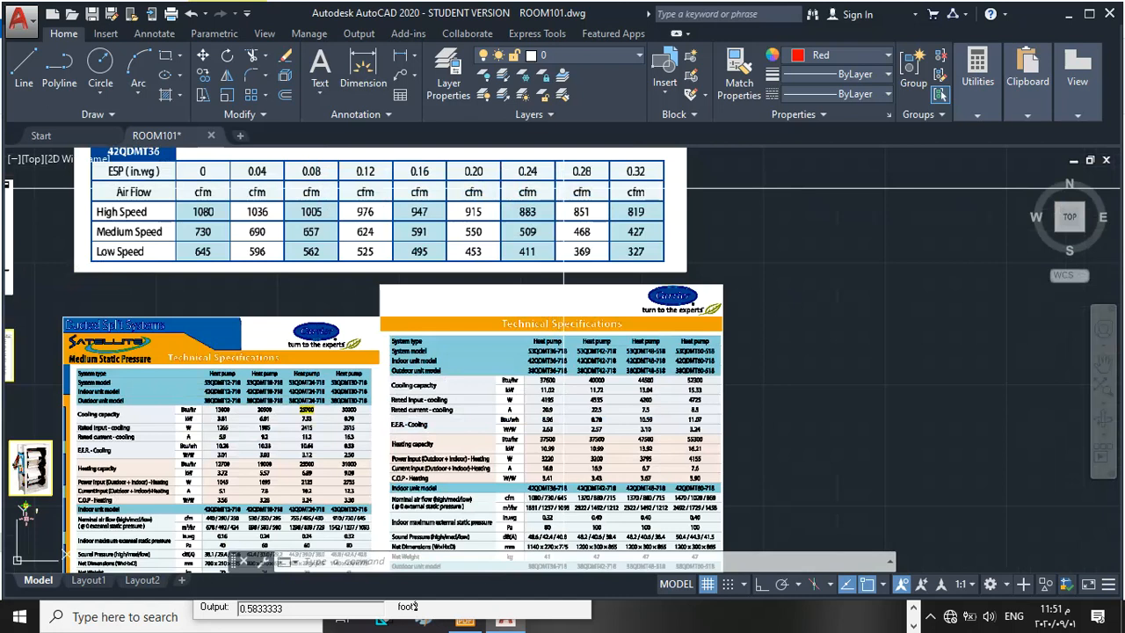
pyautogui.scroll(-4, 563, 187)
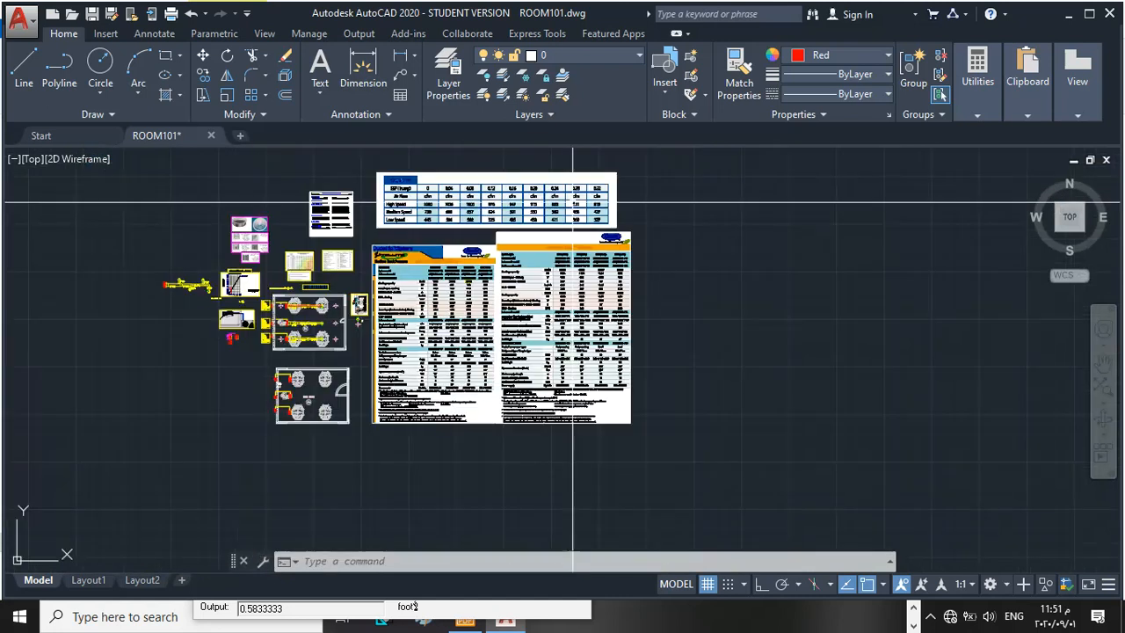
pyautogui.scroll(-2, 580, 220)
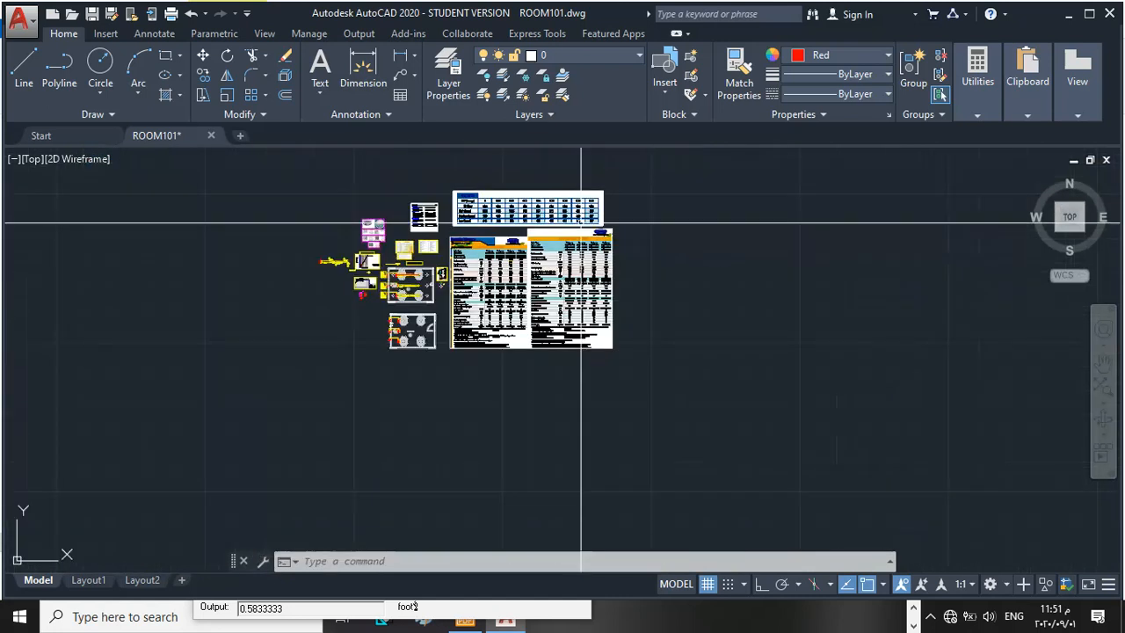
pyautogui.scroll(8, 396, 243)
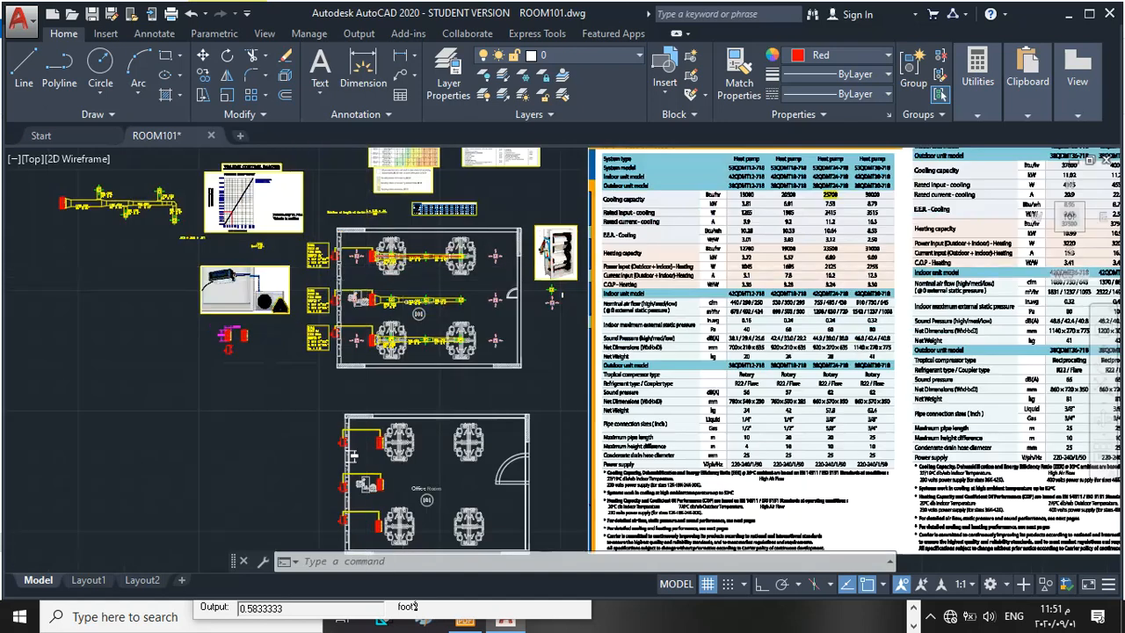
# Step: Examine the upper duct run's indoor unit, transitions and R101 label alongside the middle run in the ROOM101 plan
pyautogui.scroll(4, 386, 240)
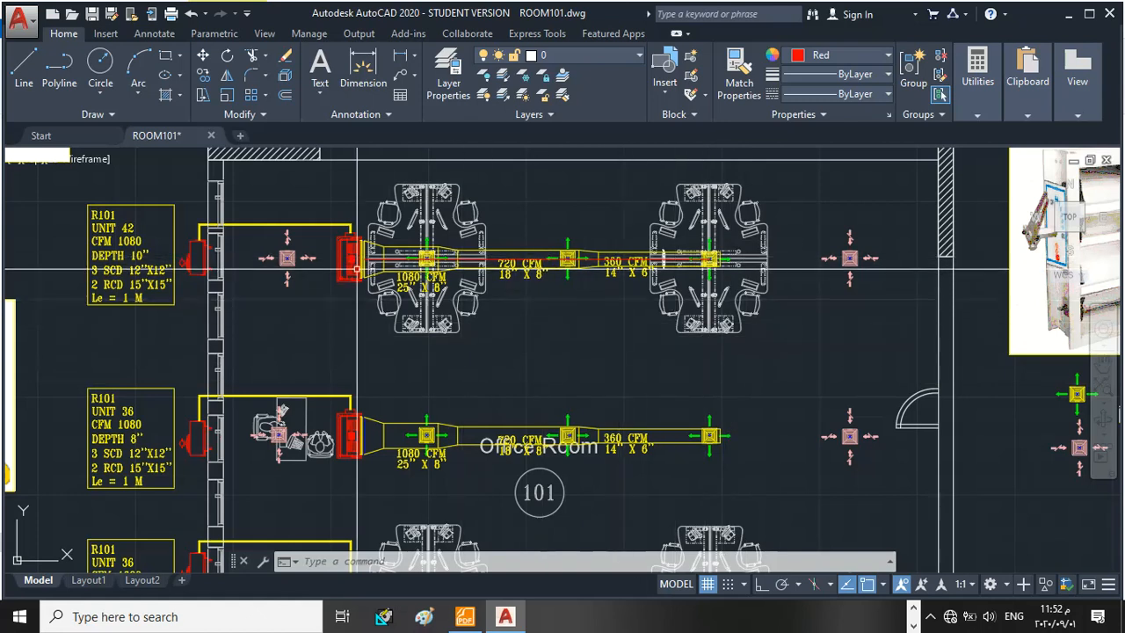
pyautogui.scroll(4, 304, 270)
pyautogui.scroll(-2, 560, 309)
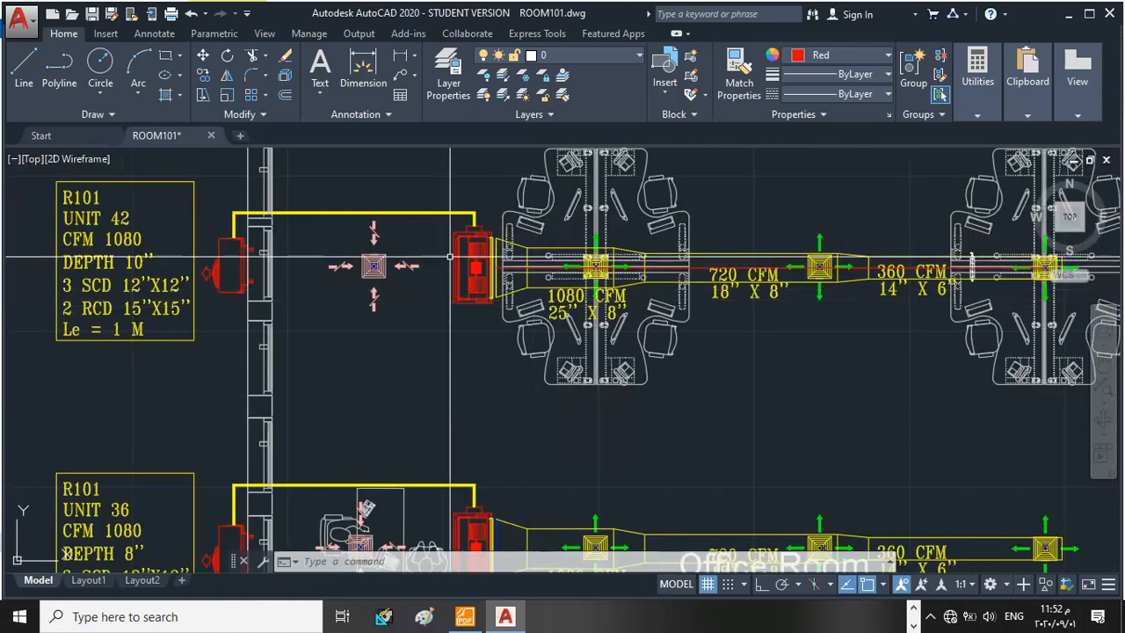
pyautogui.scroll(2, 450, 257)
pyautogui.scroll(-2, 476, 264)
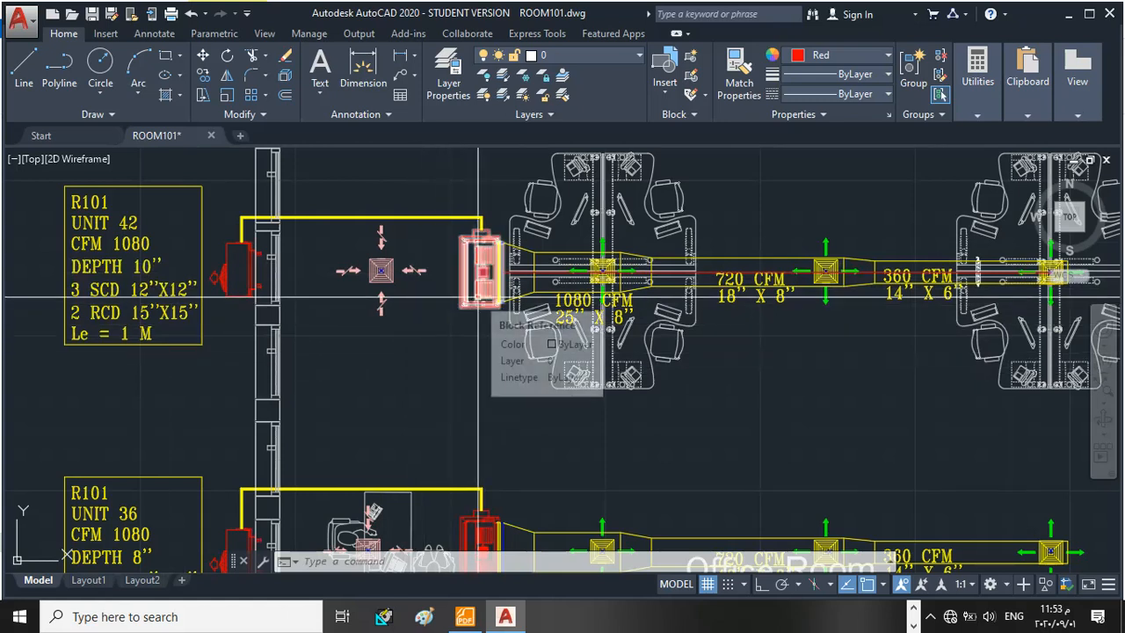
pyautogui.scroll(-2, 127, 211)
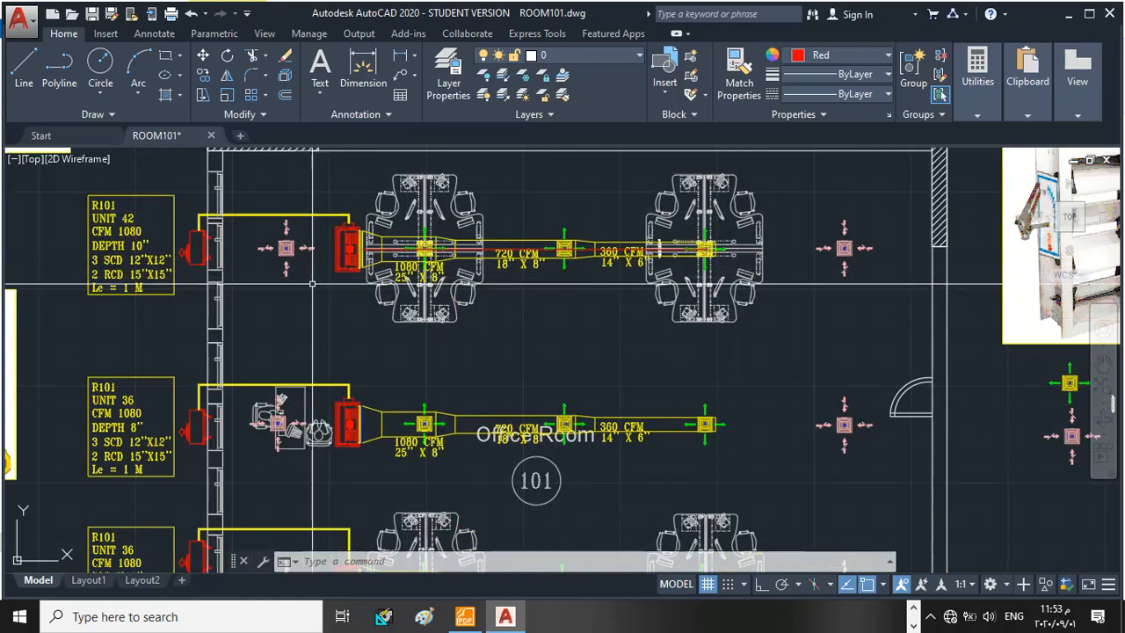
pyautogui.scroll(3, 313, 284)
pyautogui.scroll(-3, 480, 296)
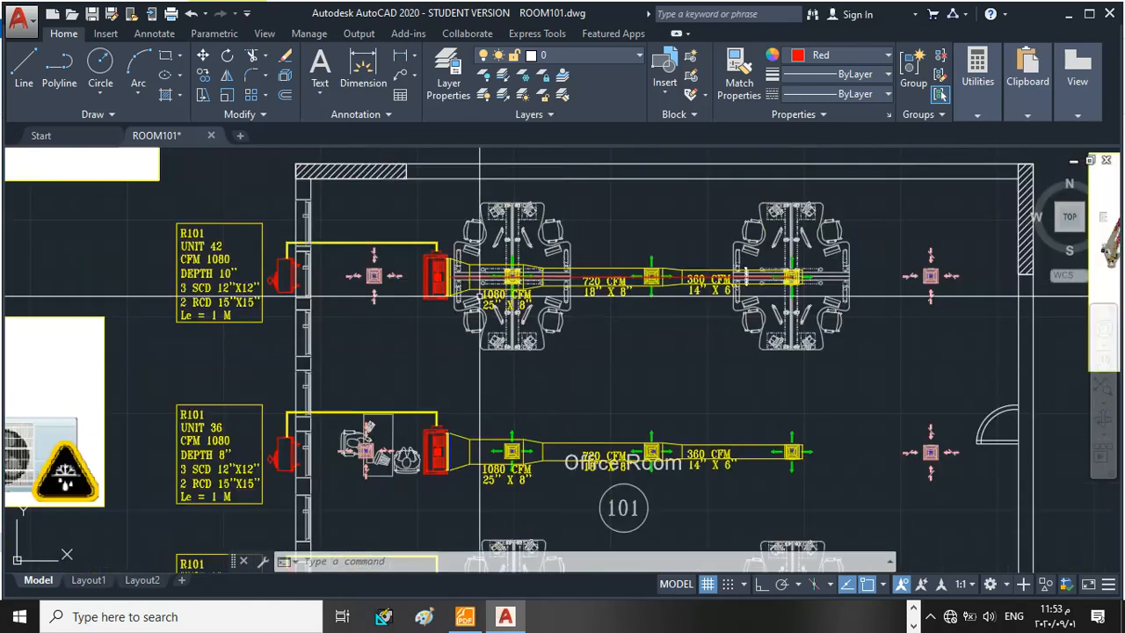
pyautogui.scroll(2, 480, 296)
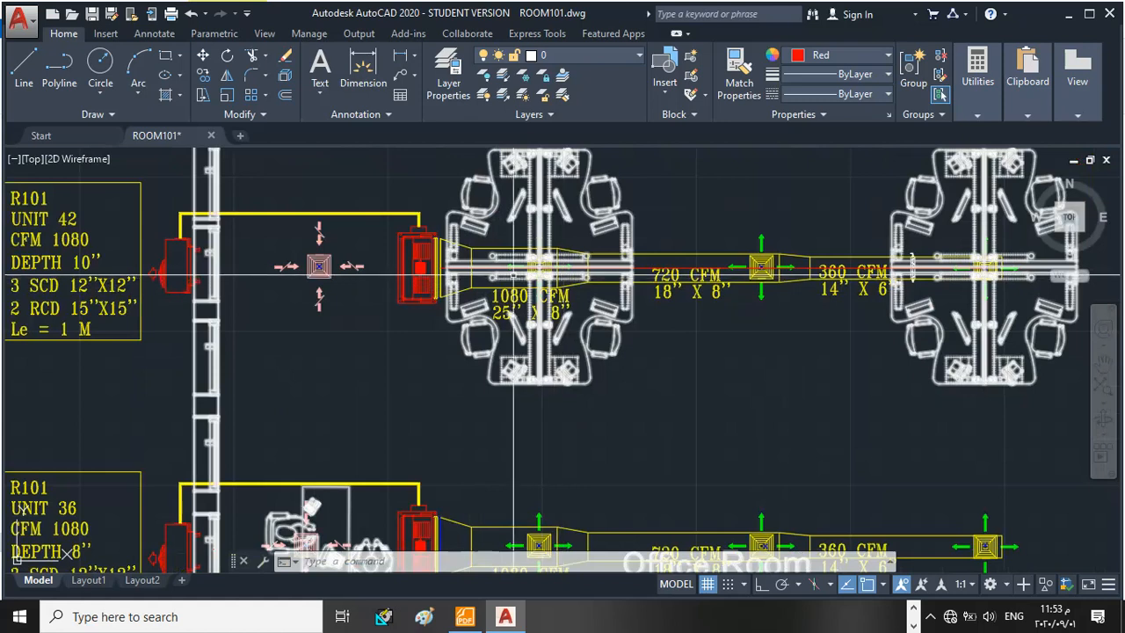
pyautogui.click(524, 276)
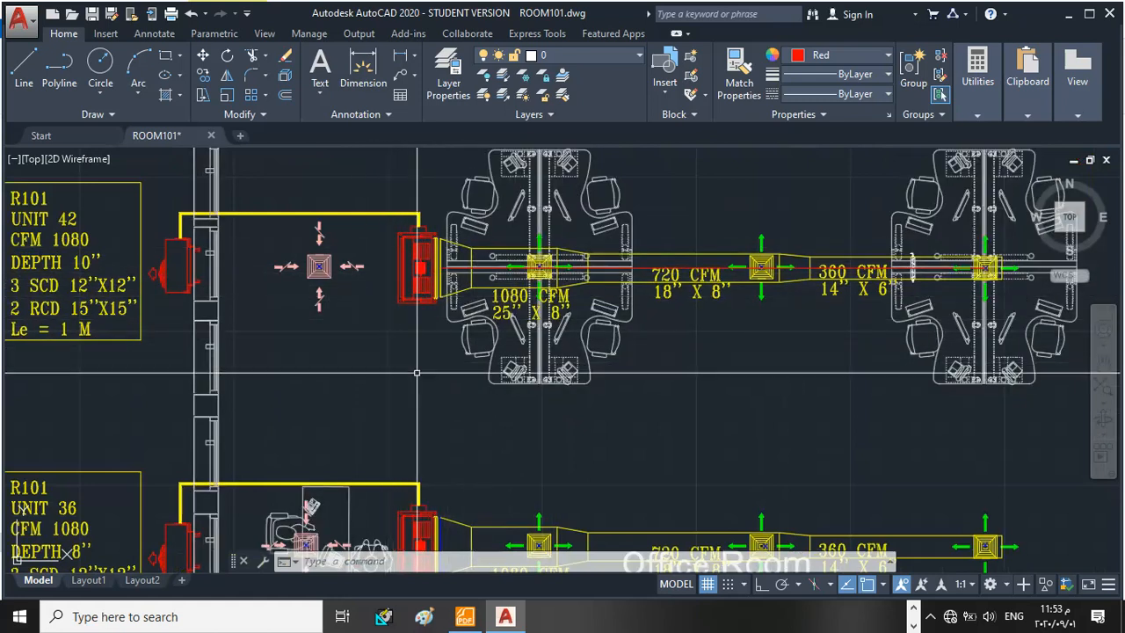
pyautogui.scroll(-2, 382, 352)
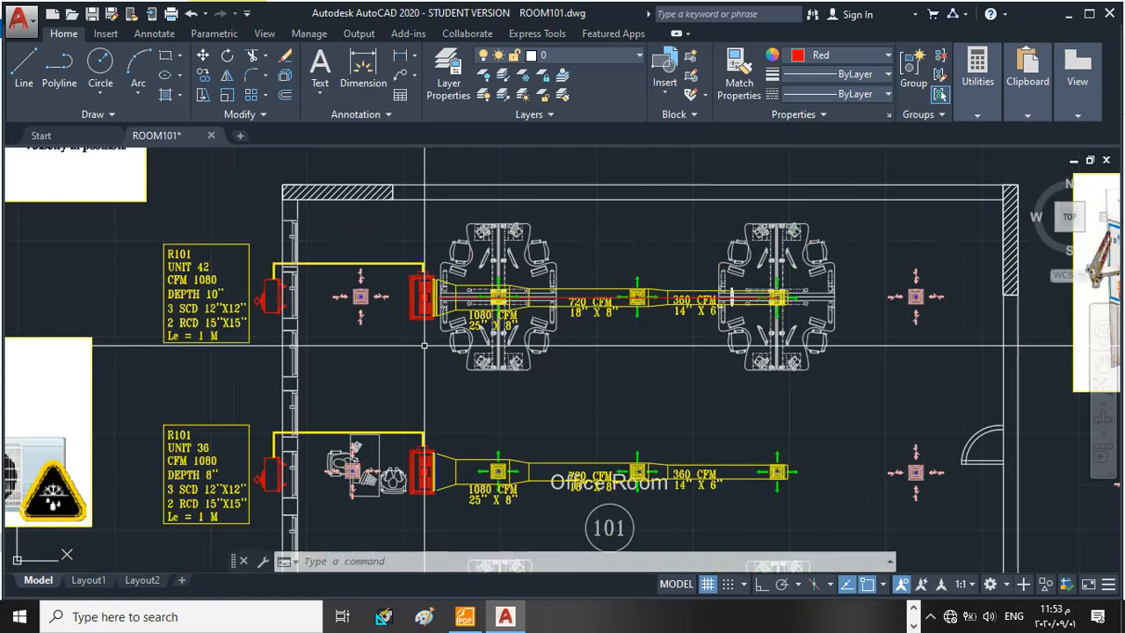
pyautogui.scroll(2, 373, 336)
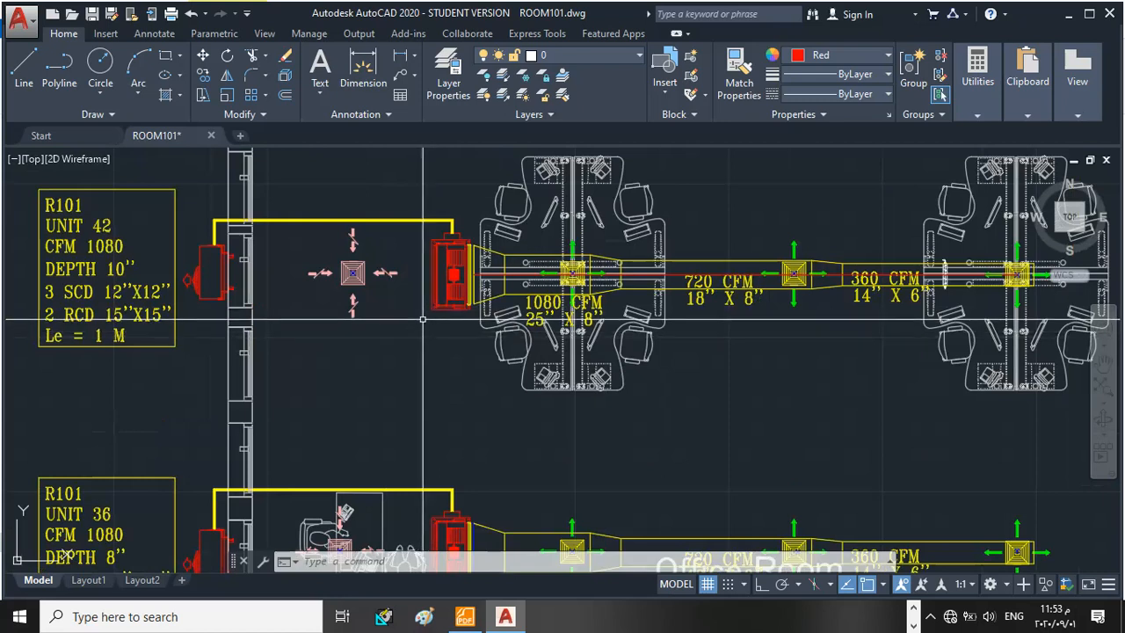
pyautogui.scroll(-2, 413, 341)
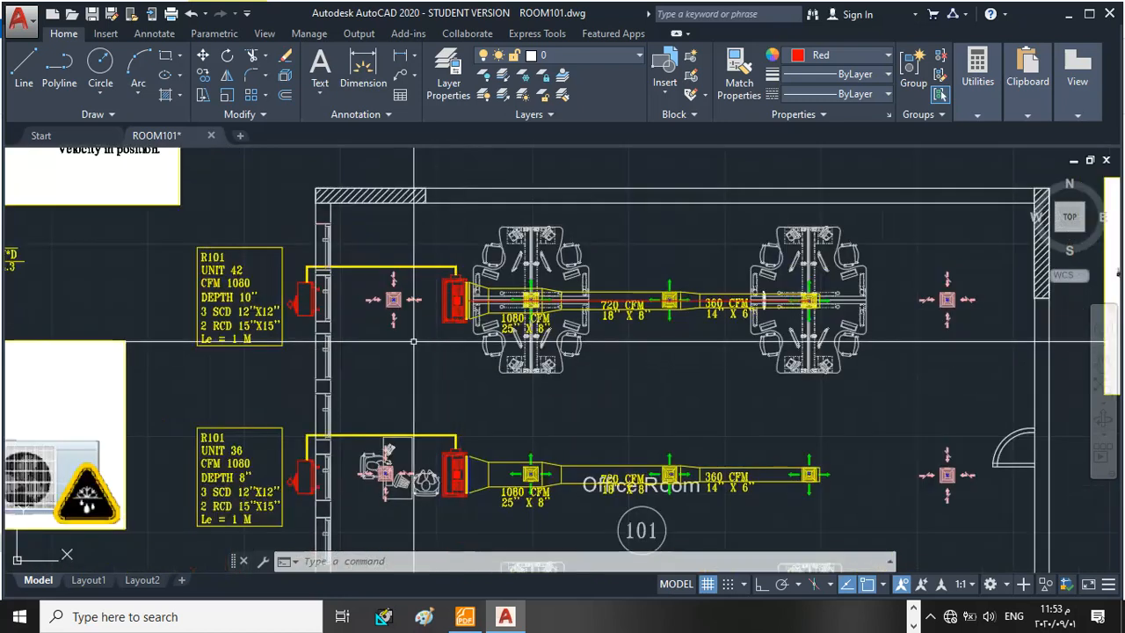
pyautogui.scroll(2, 413, 341)
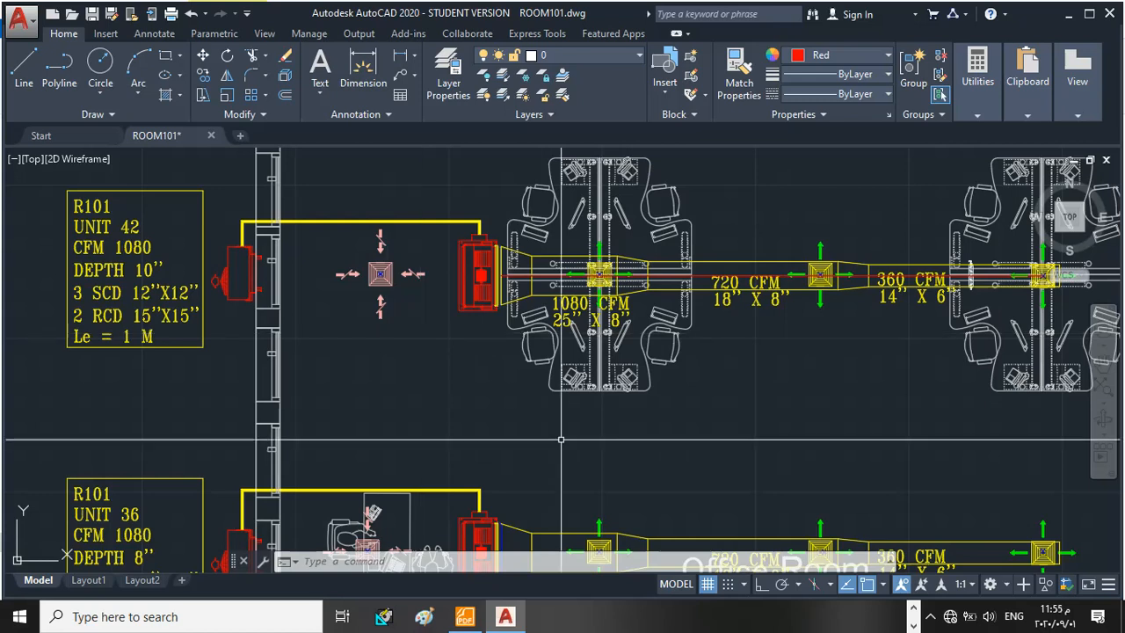
# Step: Switch to the ASHRAE Duct Fitting Database and collapse the fitting tree to its top-level categories
pyautogui.click(914, 610)
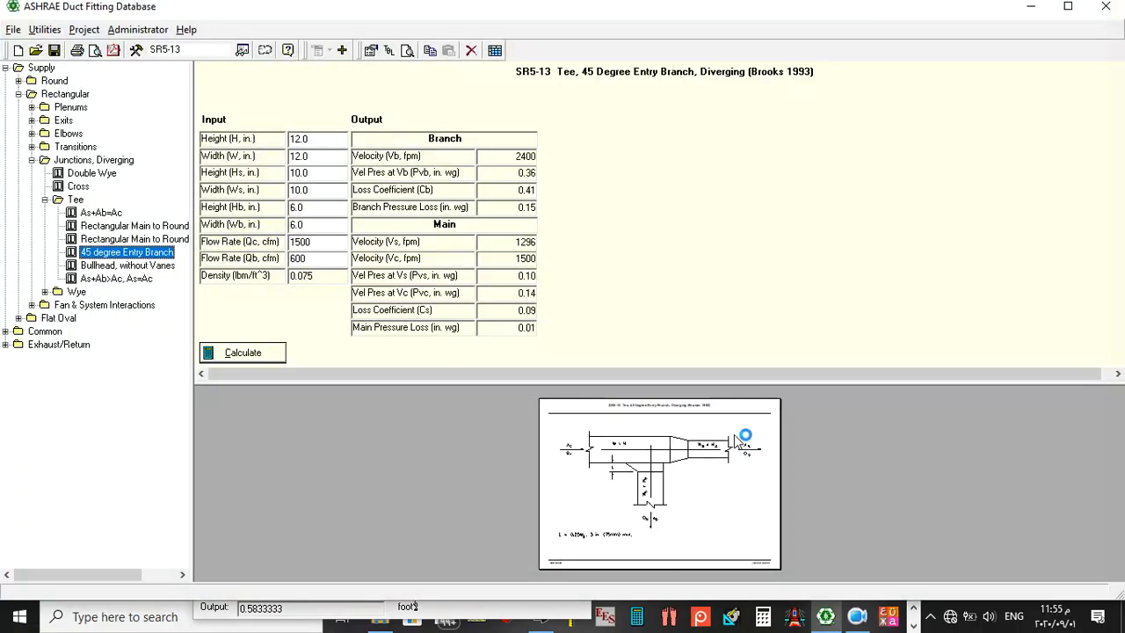
pyautogui.click(31, 160)
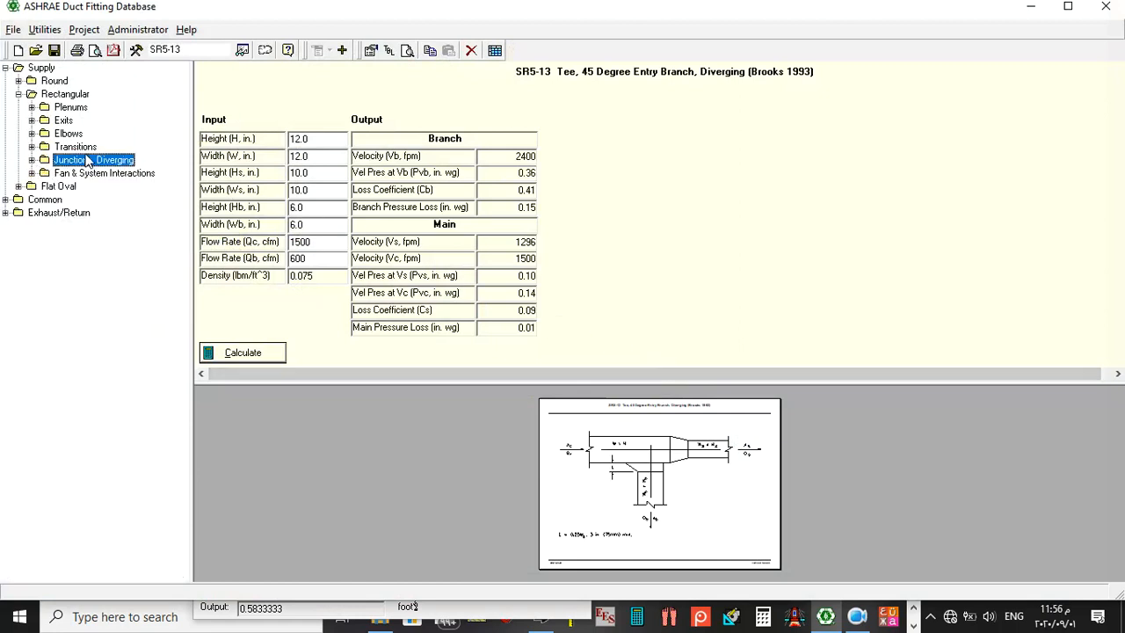
pyautogui.click(18, 95)
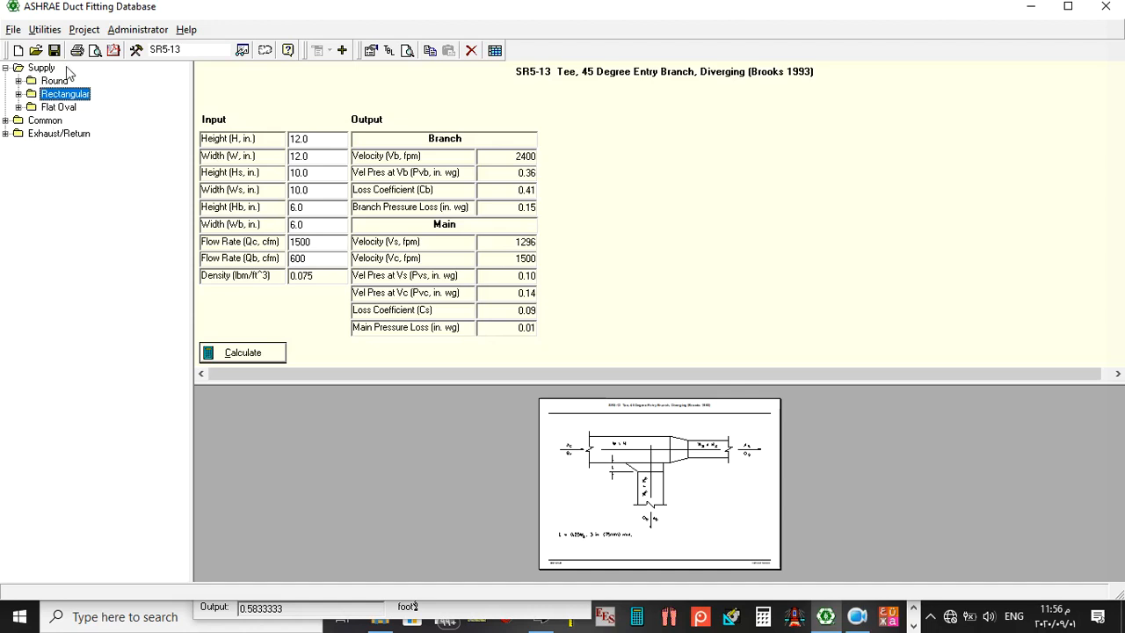
pyautogui.click(5, 68)
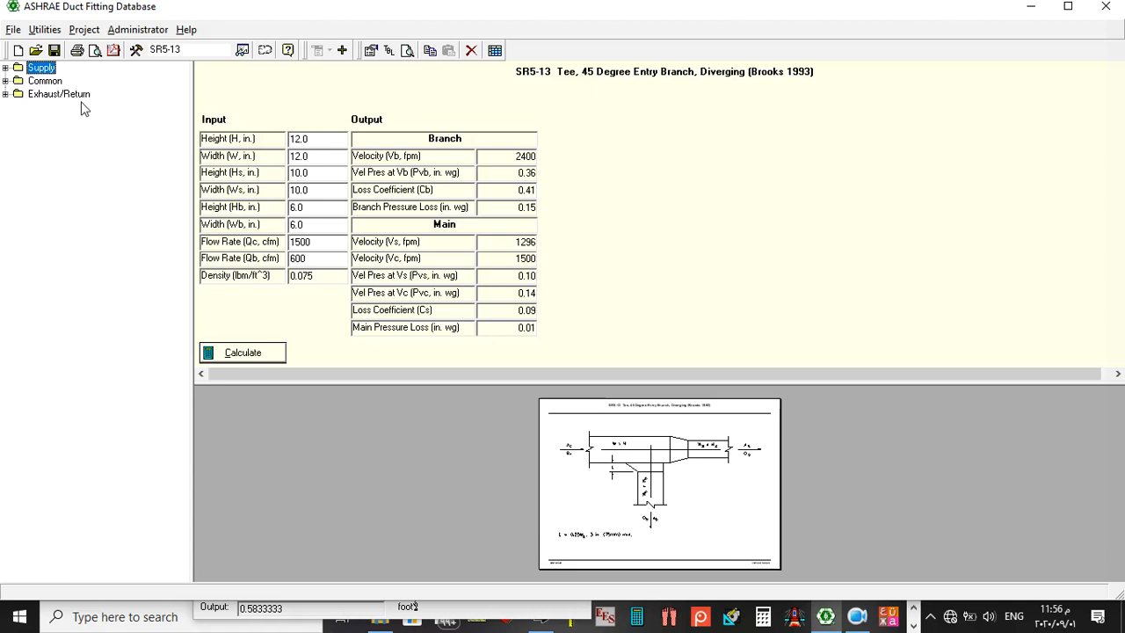
# Step: Expand the Supply, Common and Exhaust/Return fitting categories, and list the rectangular fitting groups under Supply
pyautogui.click(5, 68)
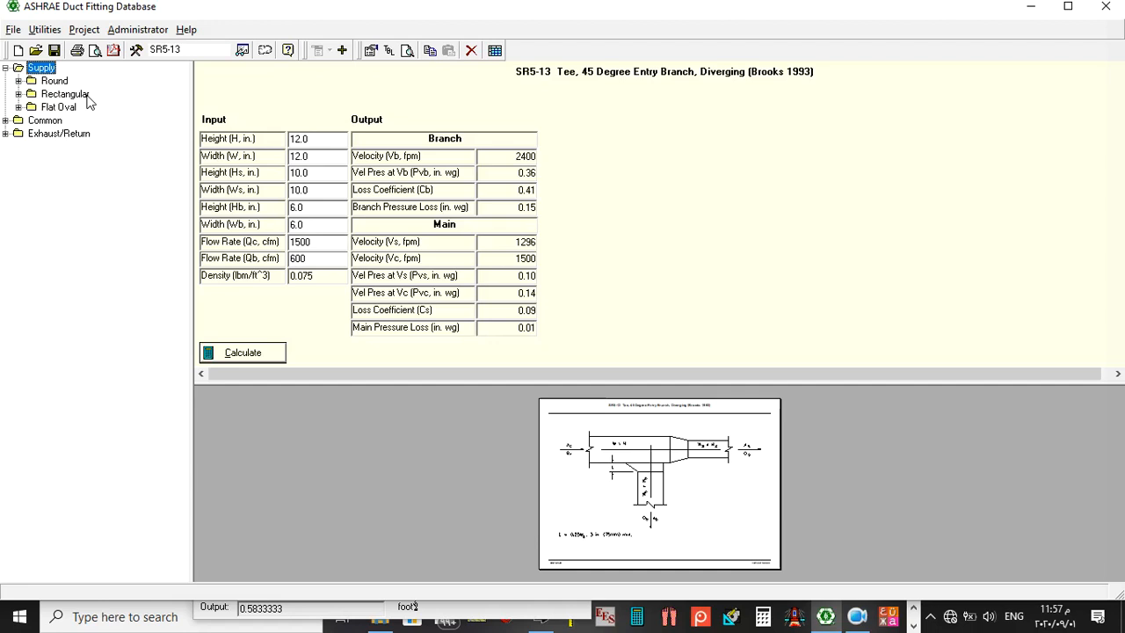
pyautogui.click(6, 120)
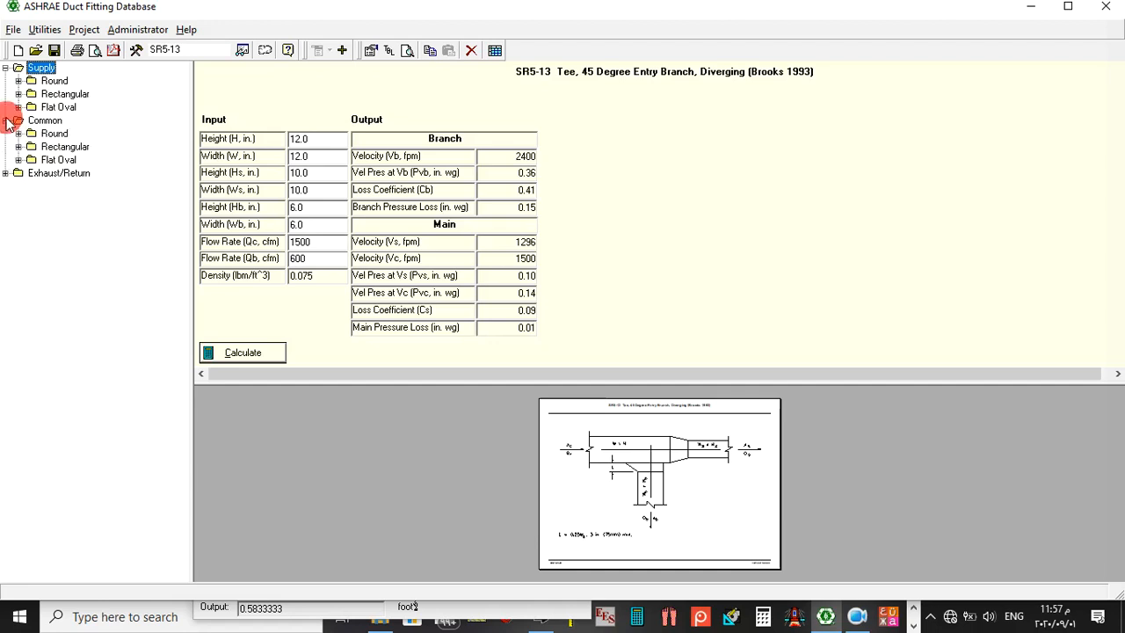
pyautogui.click(6, 174)
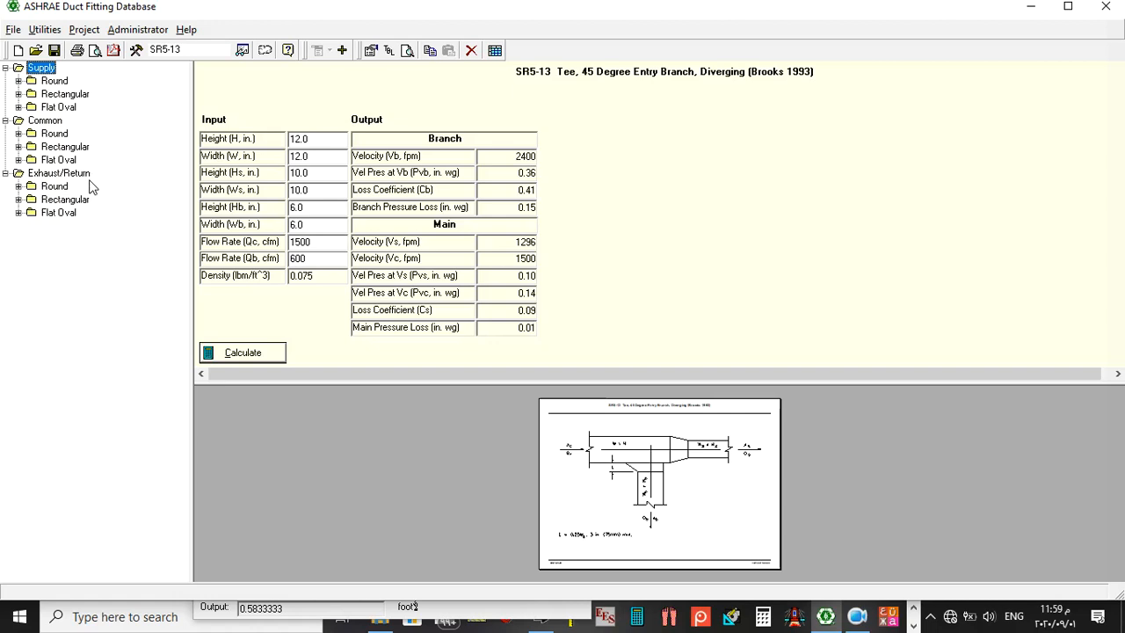
pyautogui.click(19, 94)
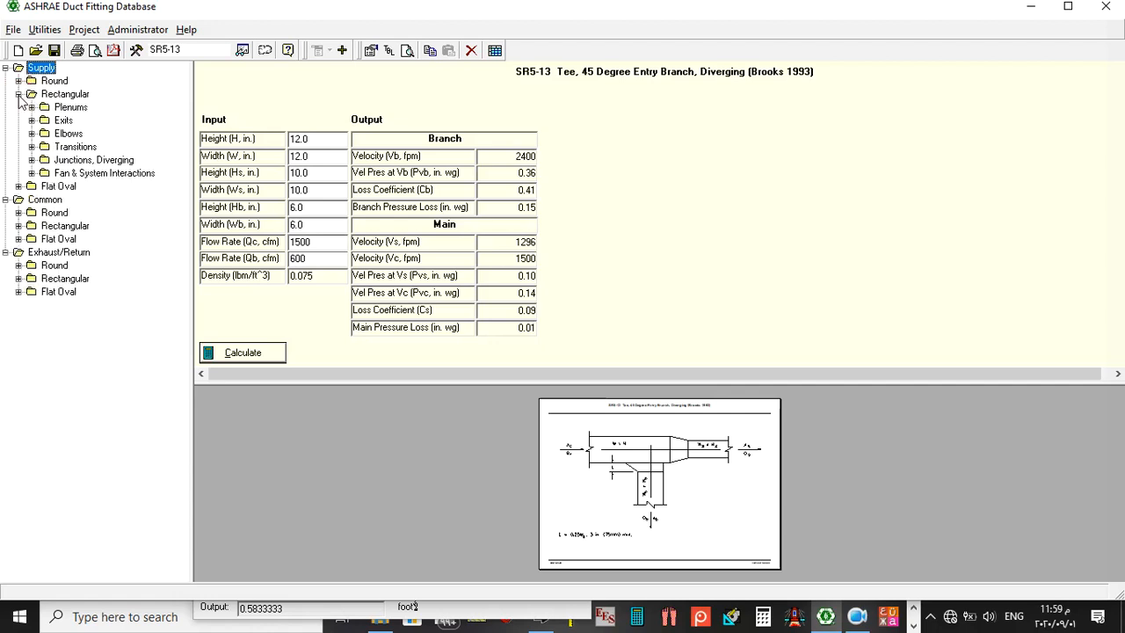
# Step: Compare the rectangular 45-degree entry branch tees: the diverging one under Supply and the converging one under Exhaust/Return
pyautogui.click(32, 160)
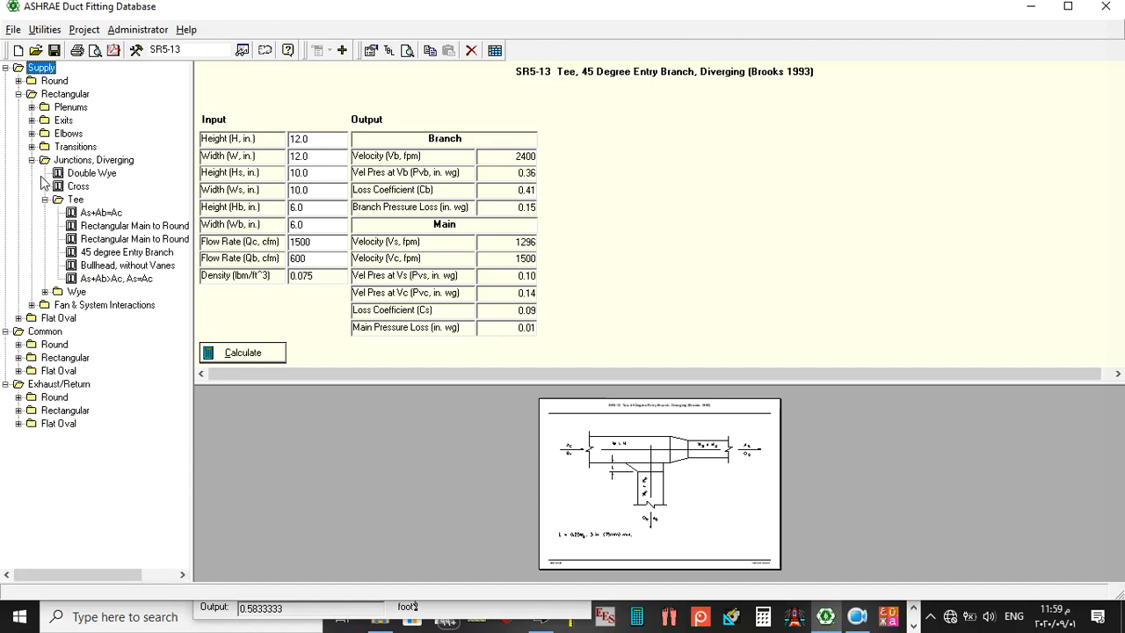
pyautogui.click(100, 256)
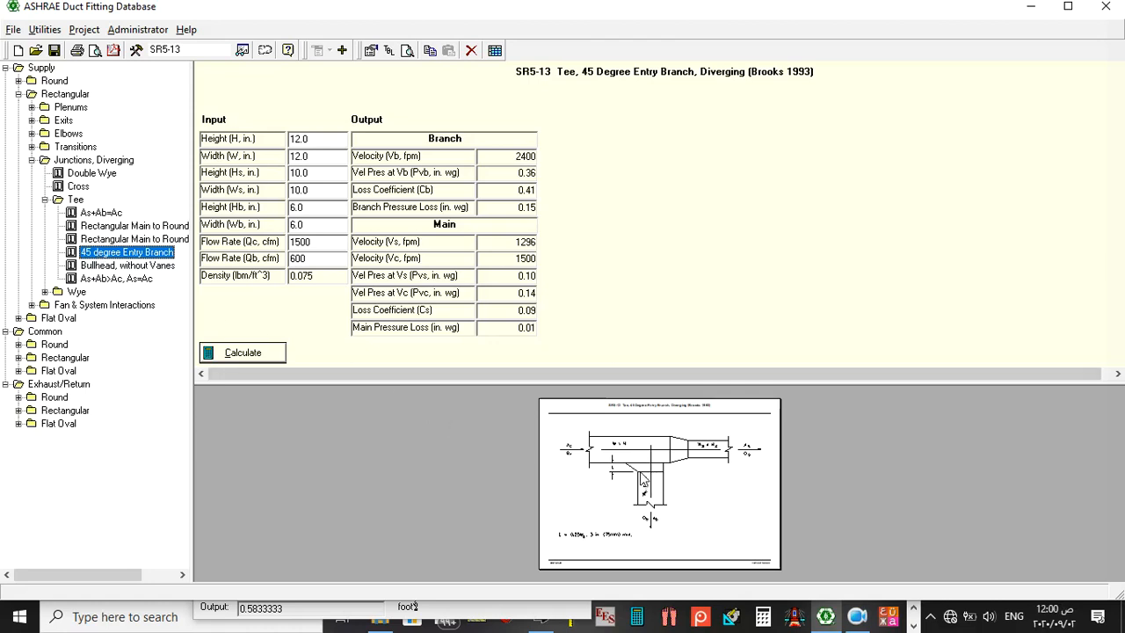
pyautogui.click(19, 410)
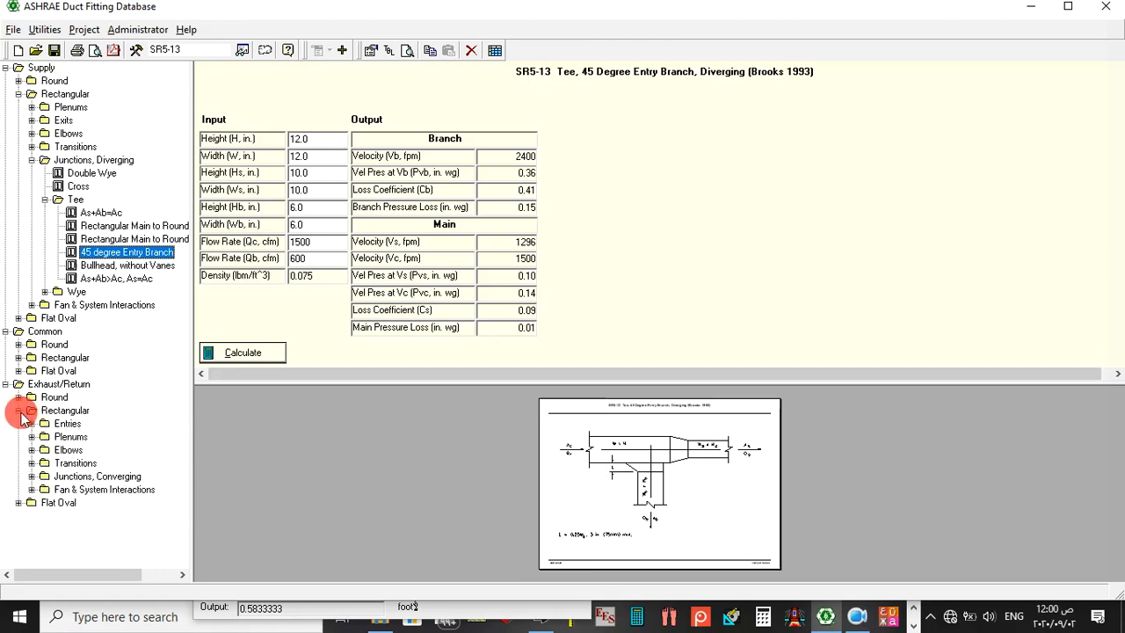
pyautogui.click(32, 477)
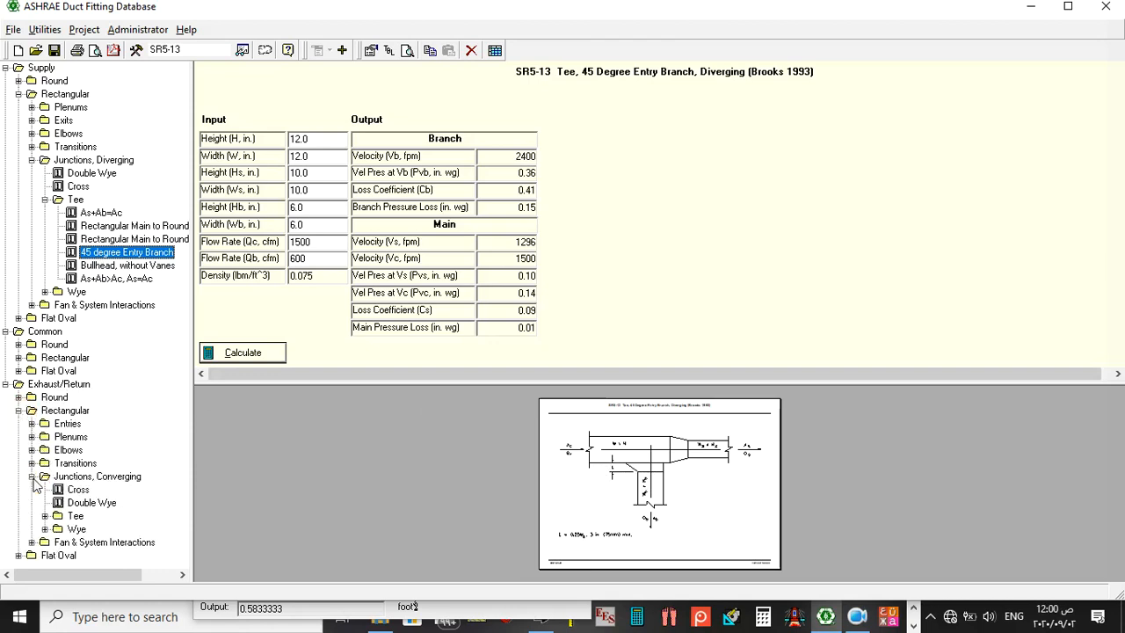
pyautogui.hscroll(1, 92, 484)
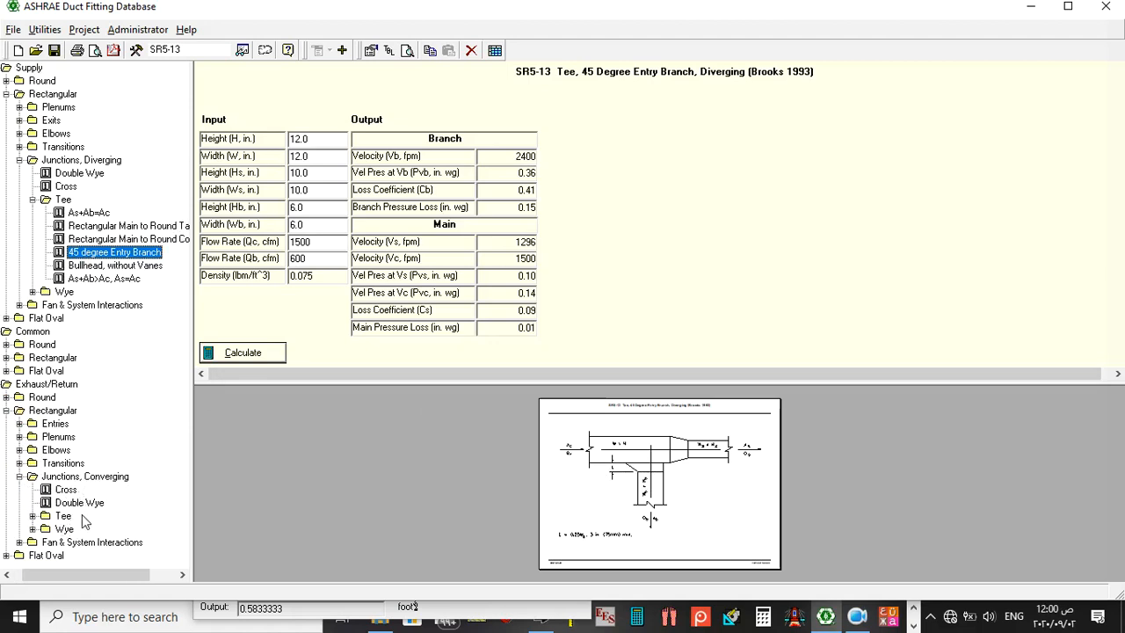
pyautogui.click(33, 516)
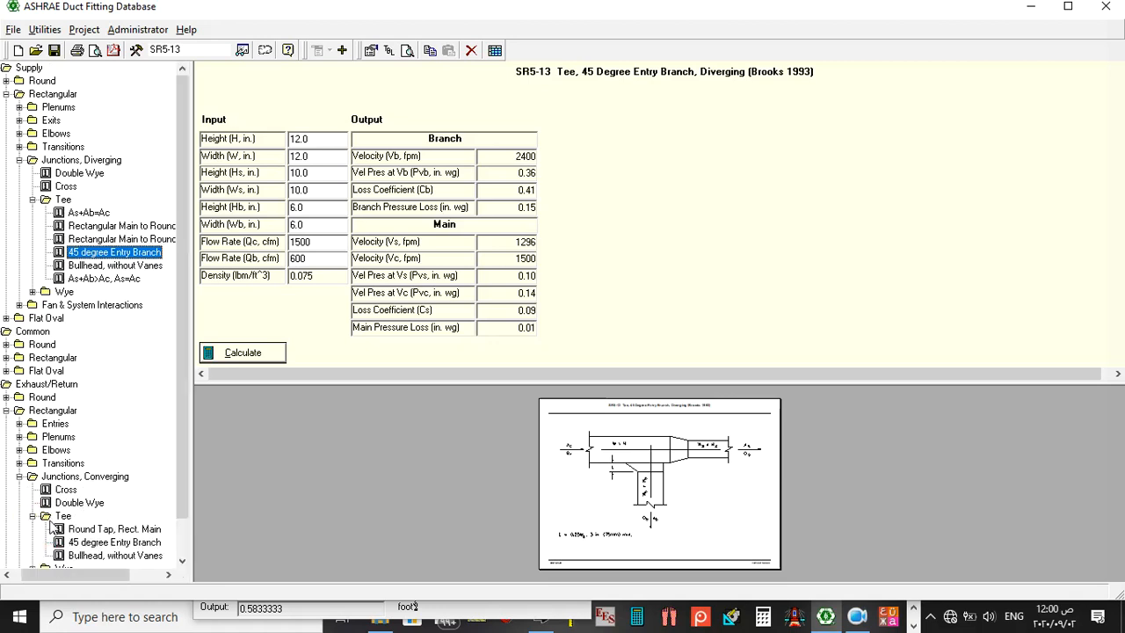
pyautogui.click(92, 542)
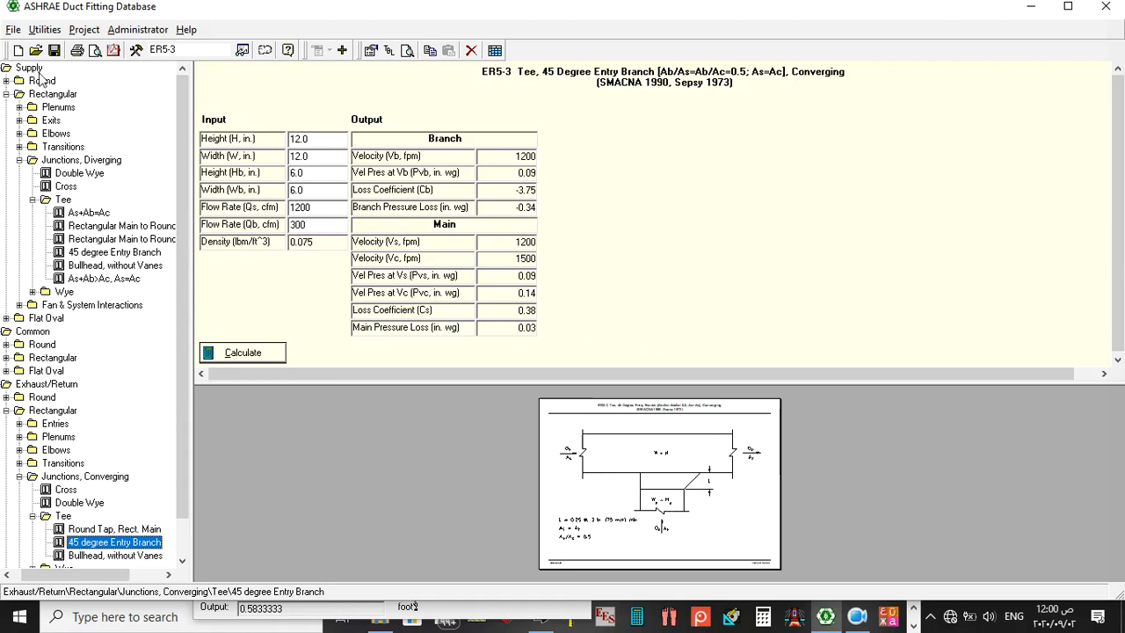
pyautogui.click(99, 254)
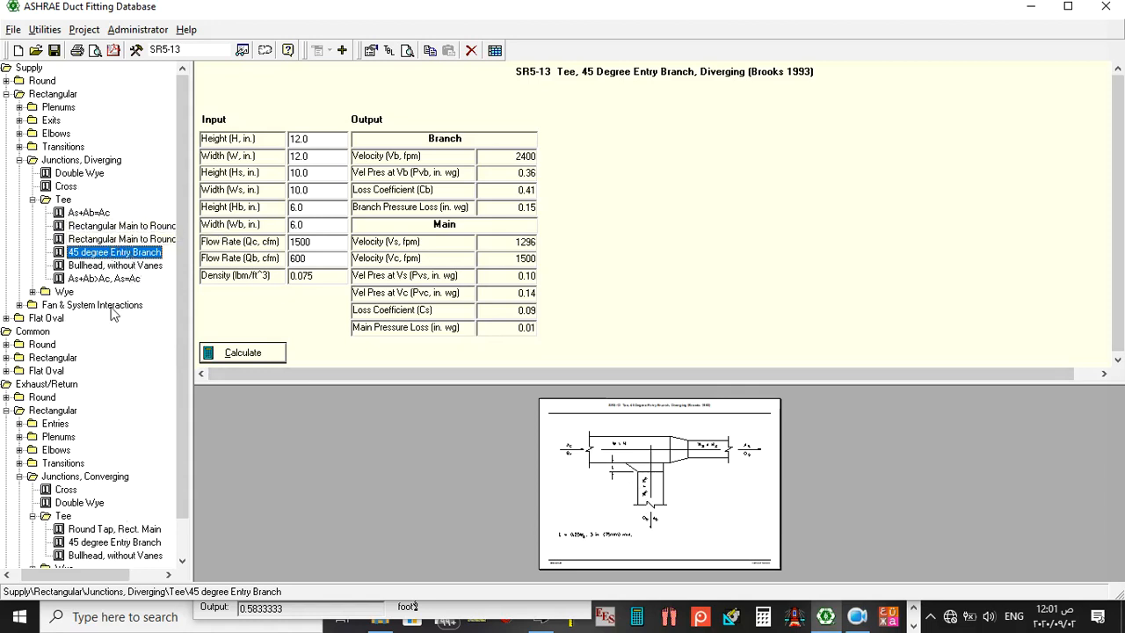
# Step: Review the Common rectangular obstruction fittings: screen, thick perforated plate, thick-edged orifice and smooth cylinder
pyautogui.click(6, 358)
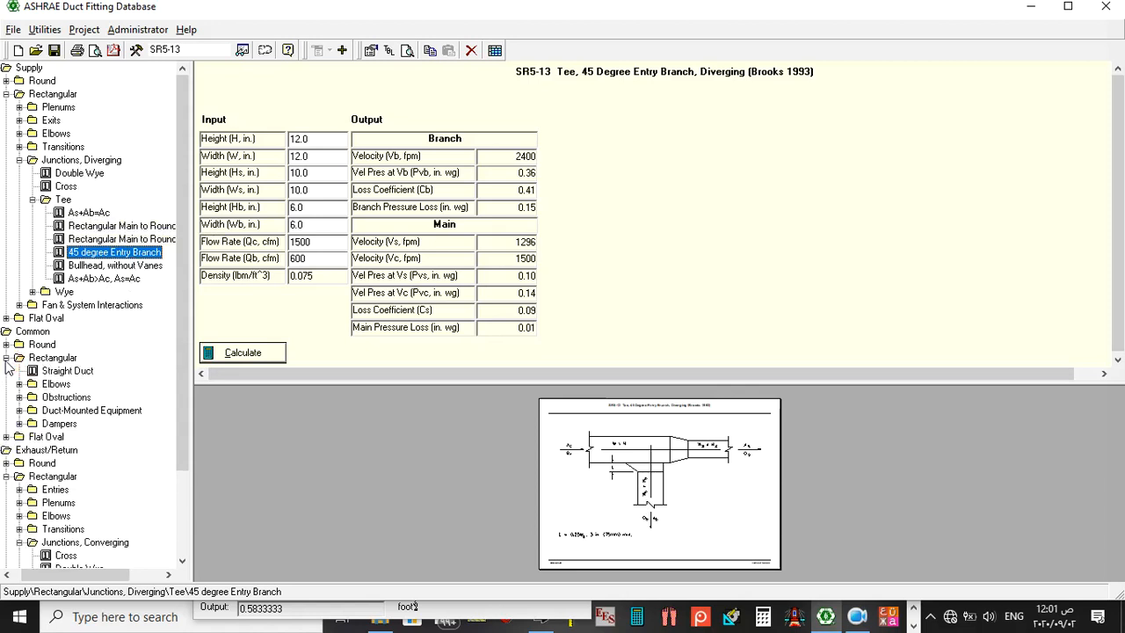
pyautogui.click(64, 400)
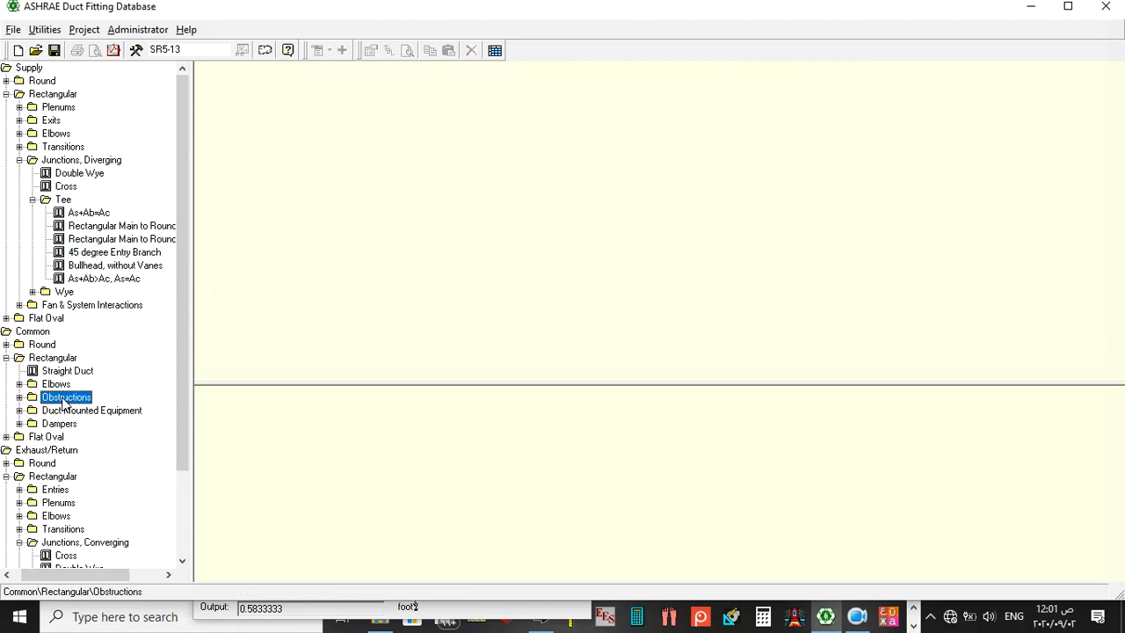
pyautogui.click(19, 397)
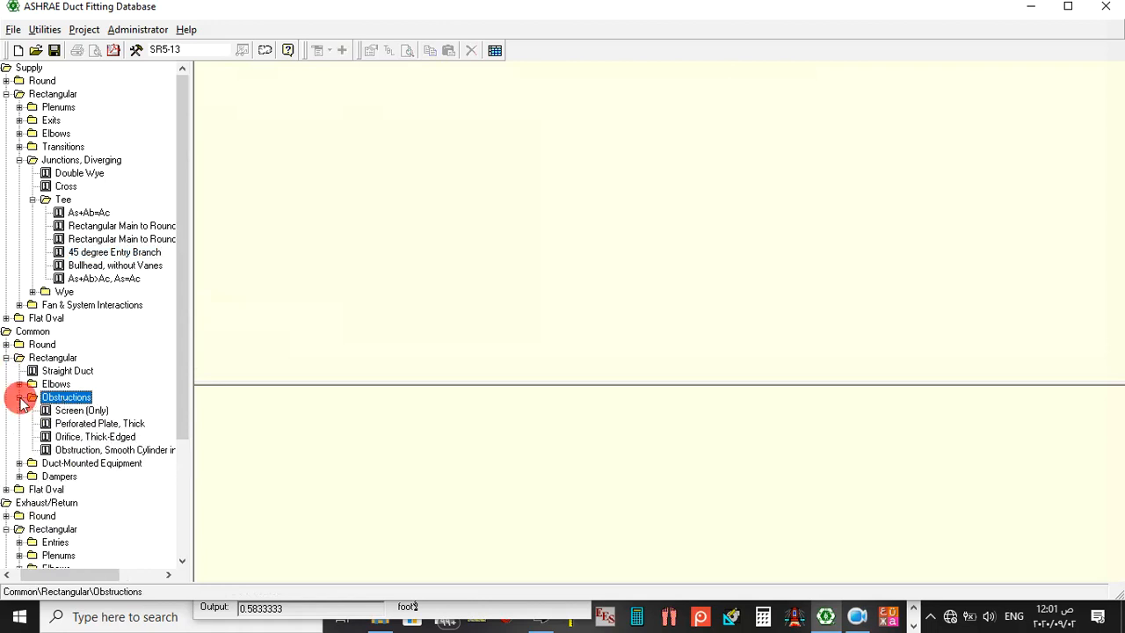
pyautogui.click(72, 413)
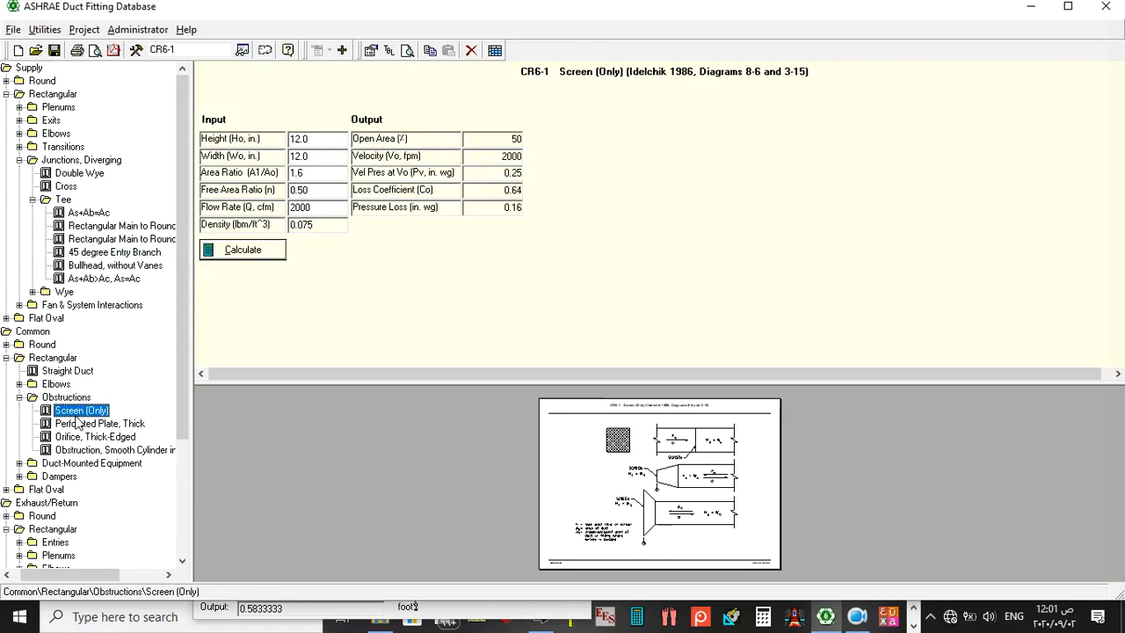
pyautogui.click(81, 425)
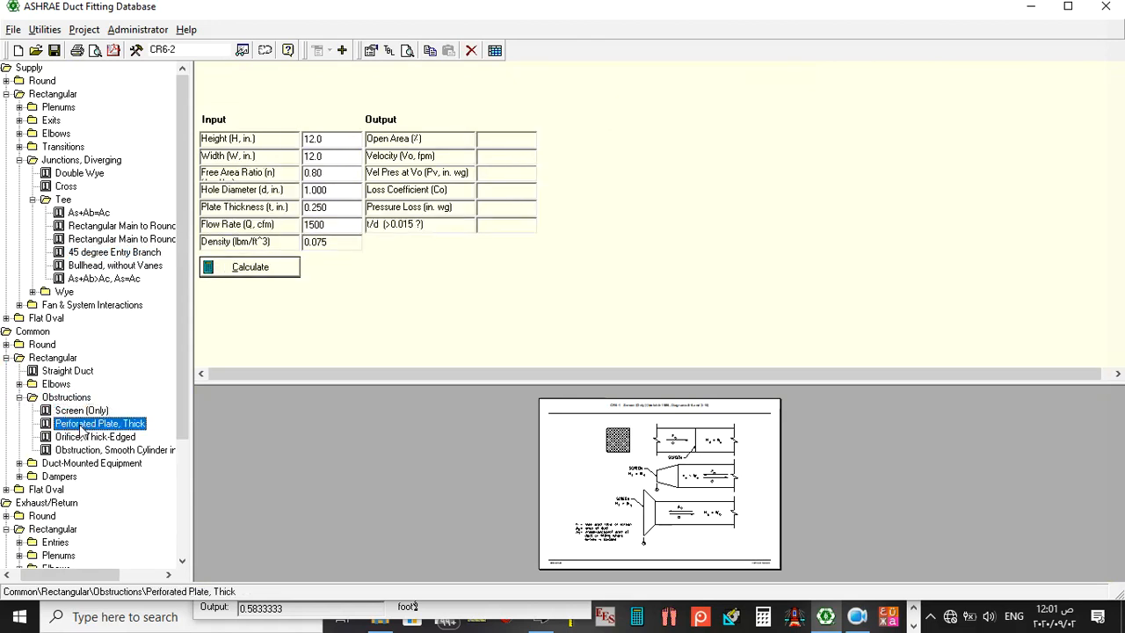
pyautogui.click(82, 436)
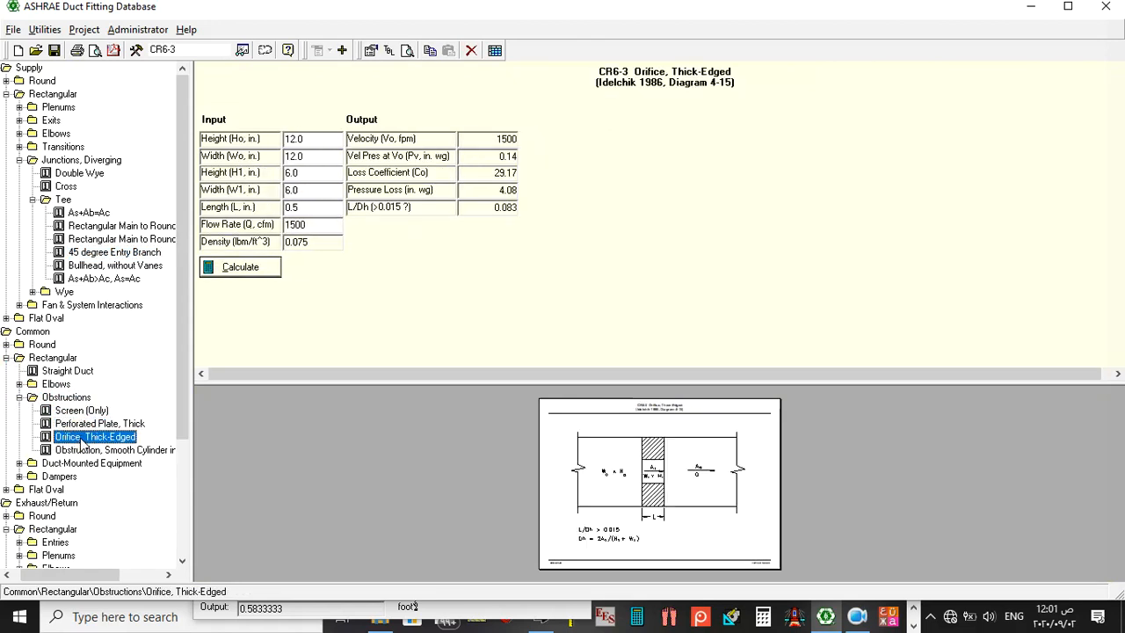
pyautogui.click(84, 450)
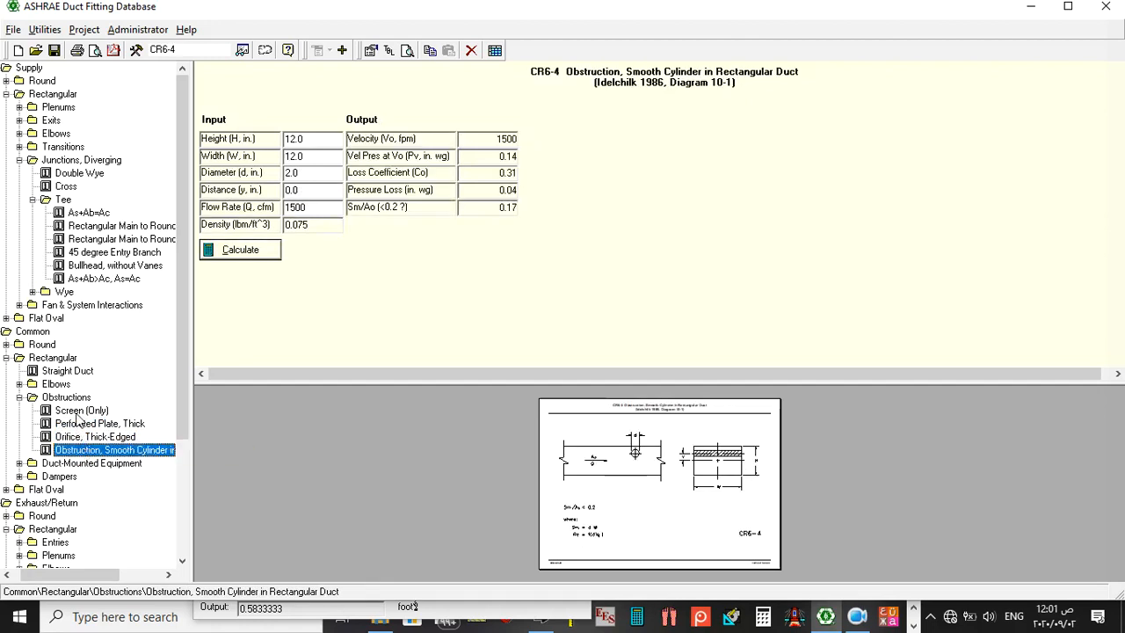
# Step: Examine the Common rectangular mitered elbows, viewing the one without vanes and the double-thickness vanes one with 1 1/2-in. spacing
pyautogui.click(19, 384)
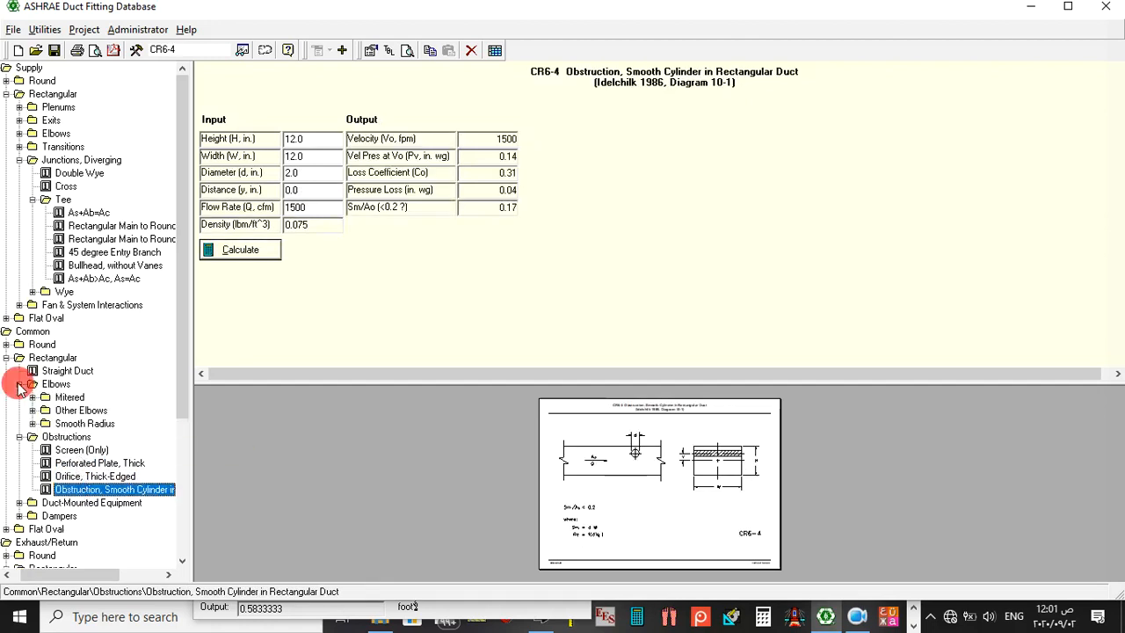
pyautogui.click(70, 399)
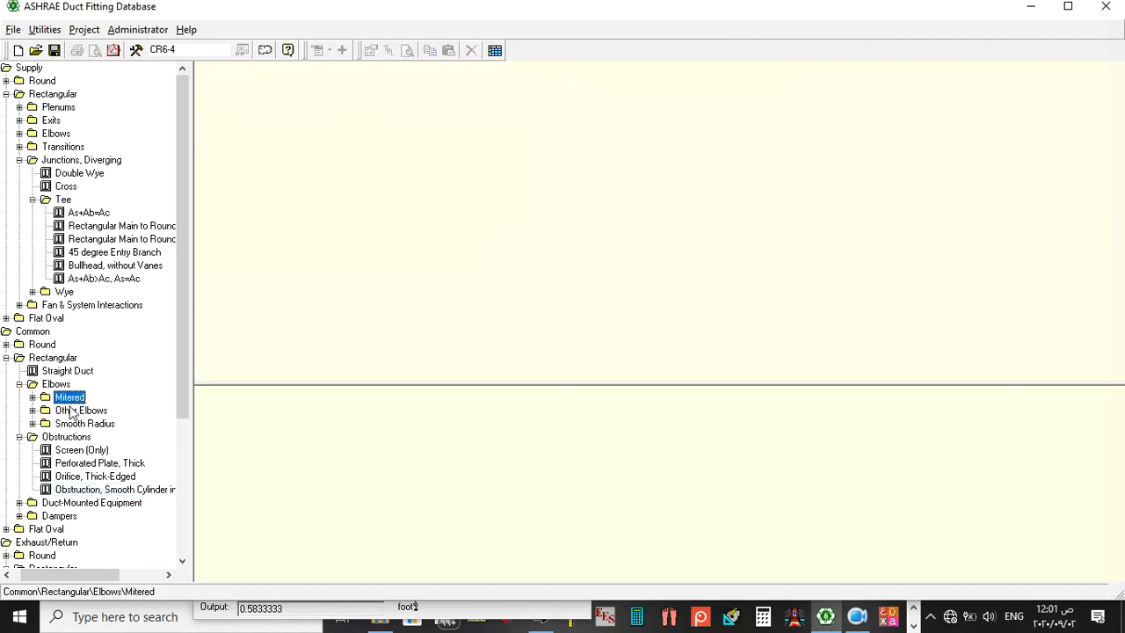
pyautogui.click(32, 397)
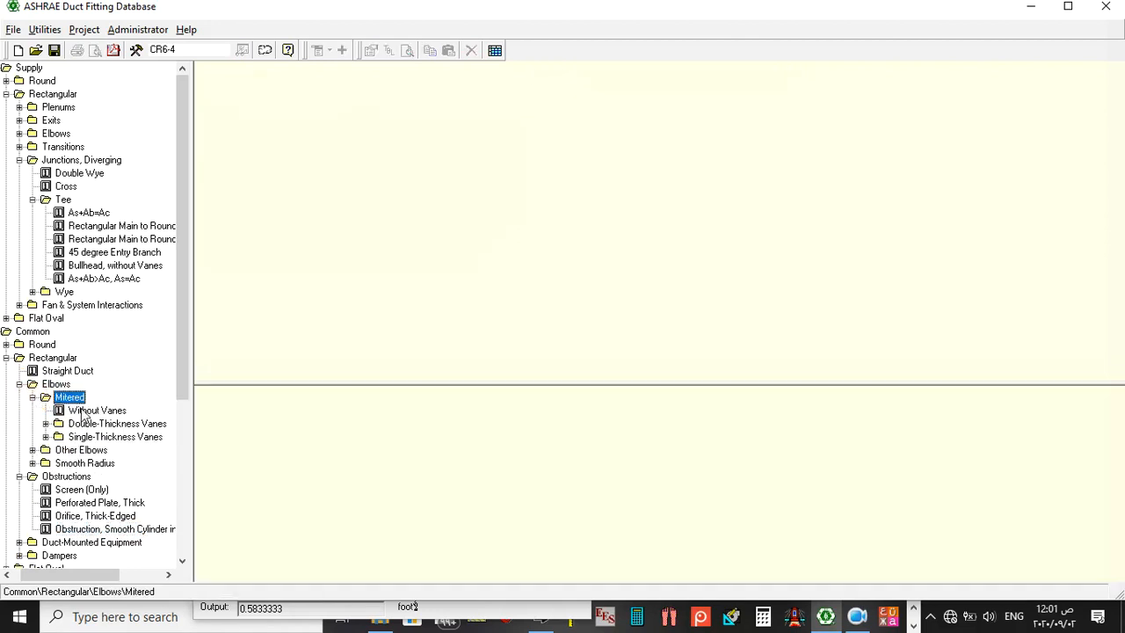
pyautogui.click(80, 411)
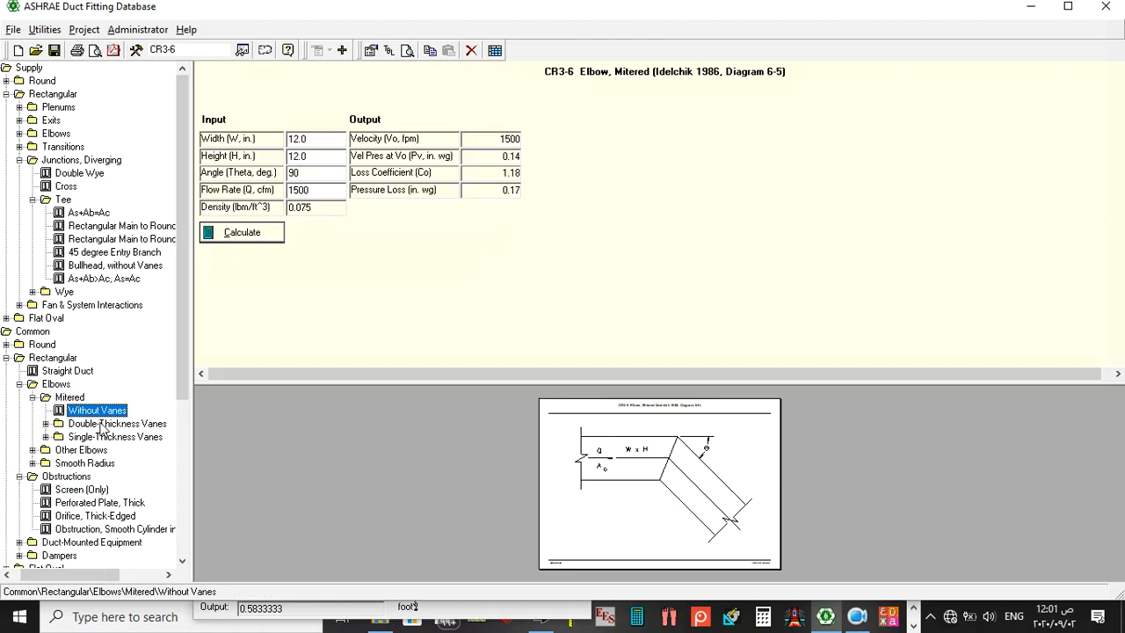
pyautogui.click(101, 424)
pyautogui.click(103, 437)
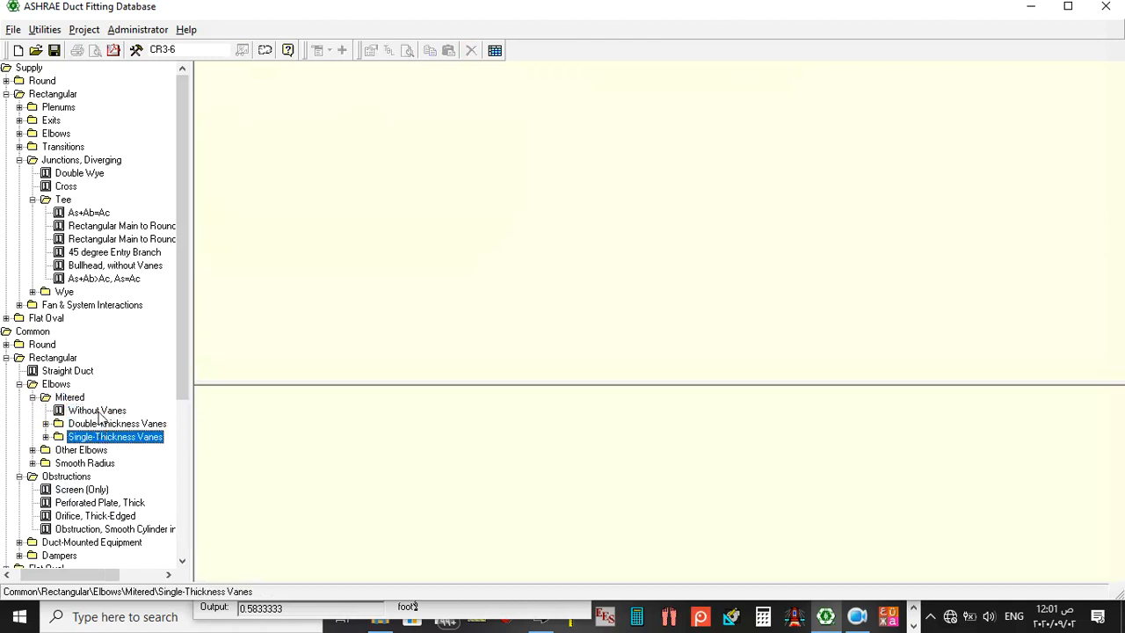
pyautogui.click(45, 424)
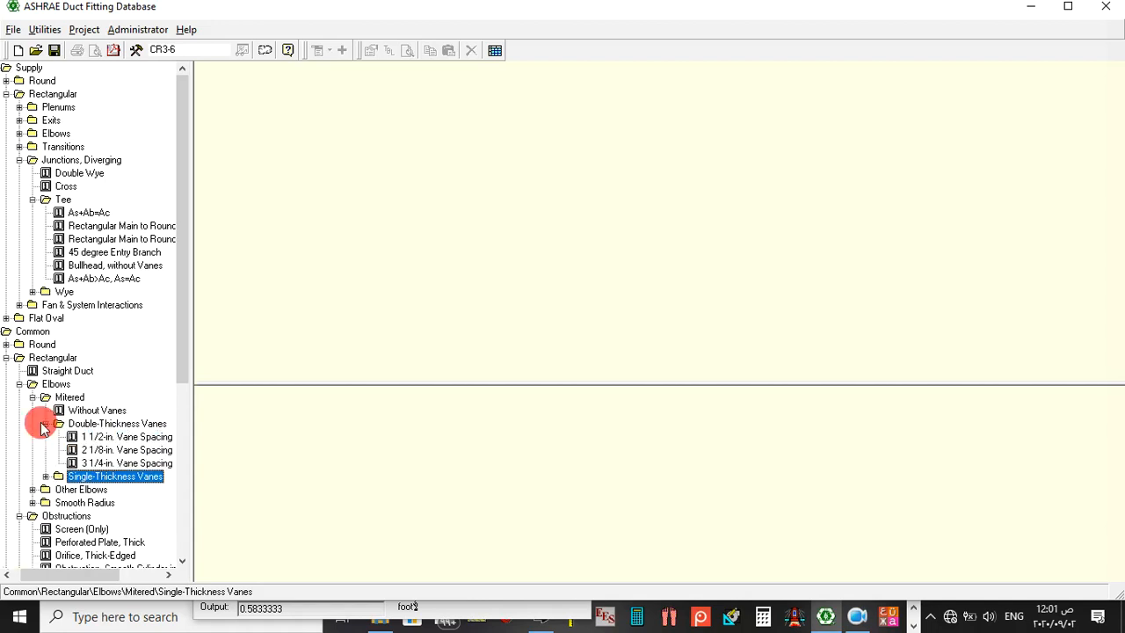
pyautogui.click(110, 438)
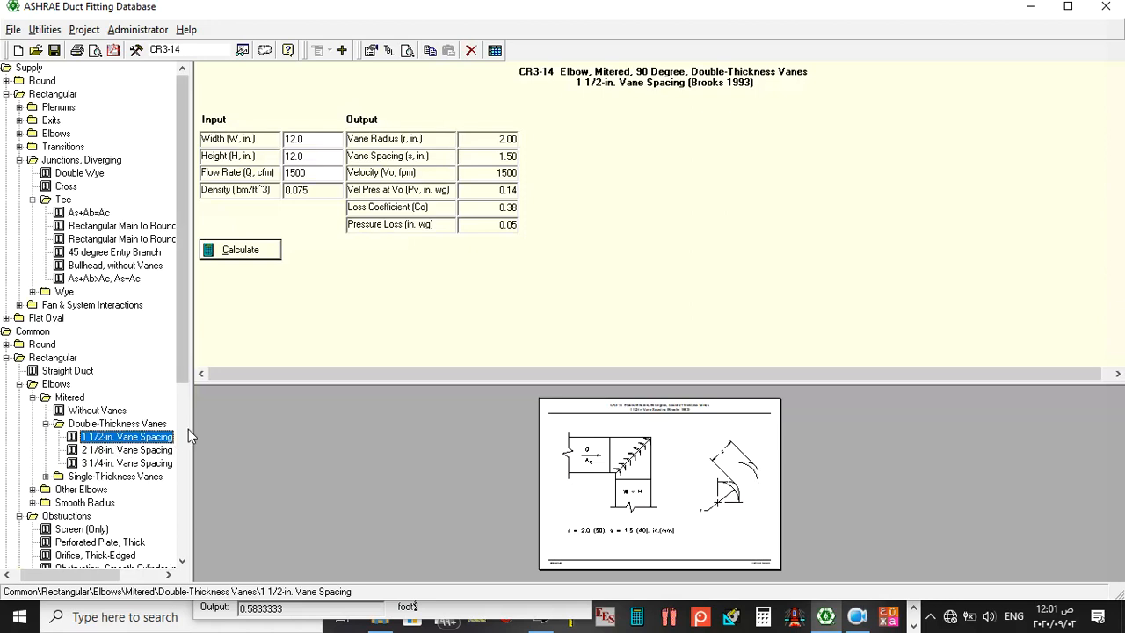
pyautogui.scroll(-2, 114, 384)
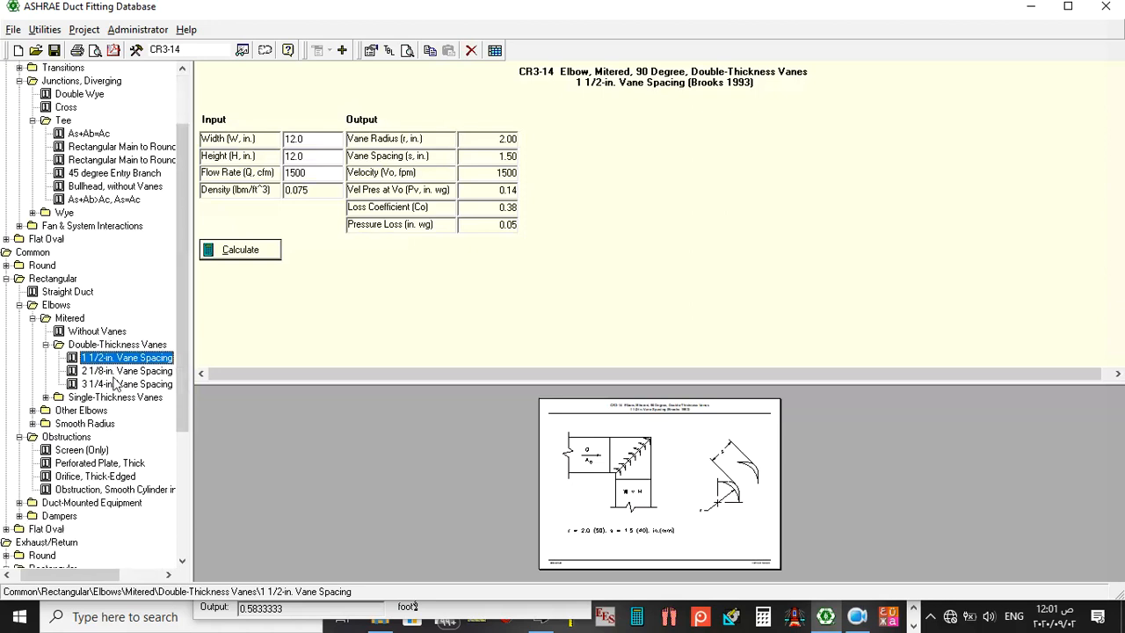
pyautogui.scroll(1, 114, 384)
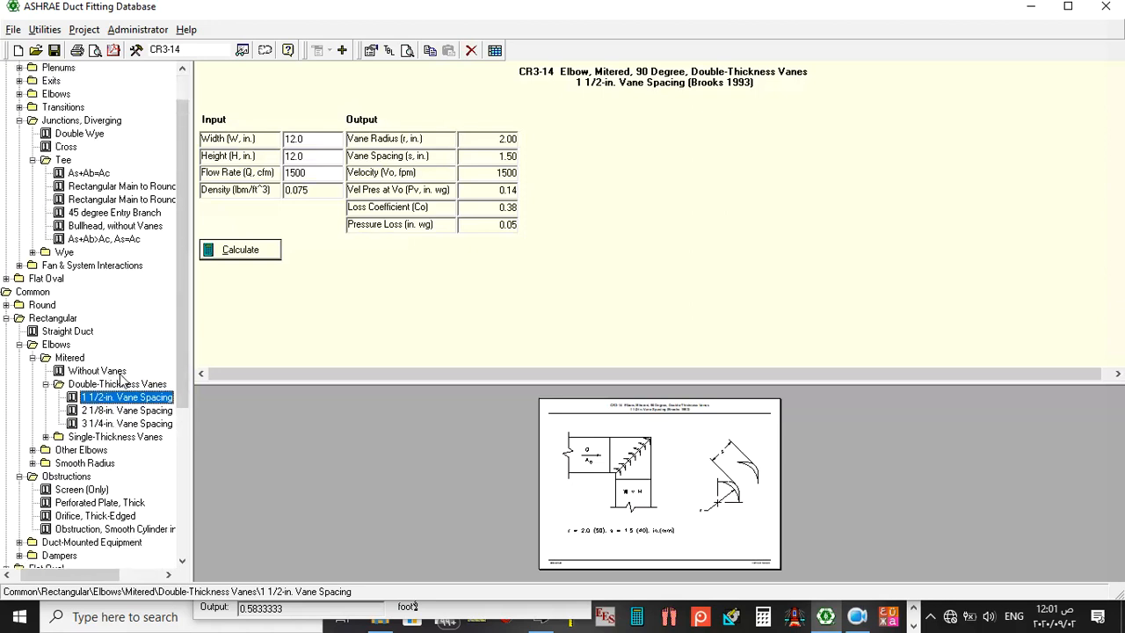
pyautogui.scroll(1, 119, 378)
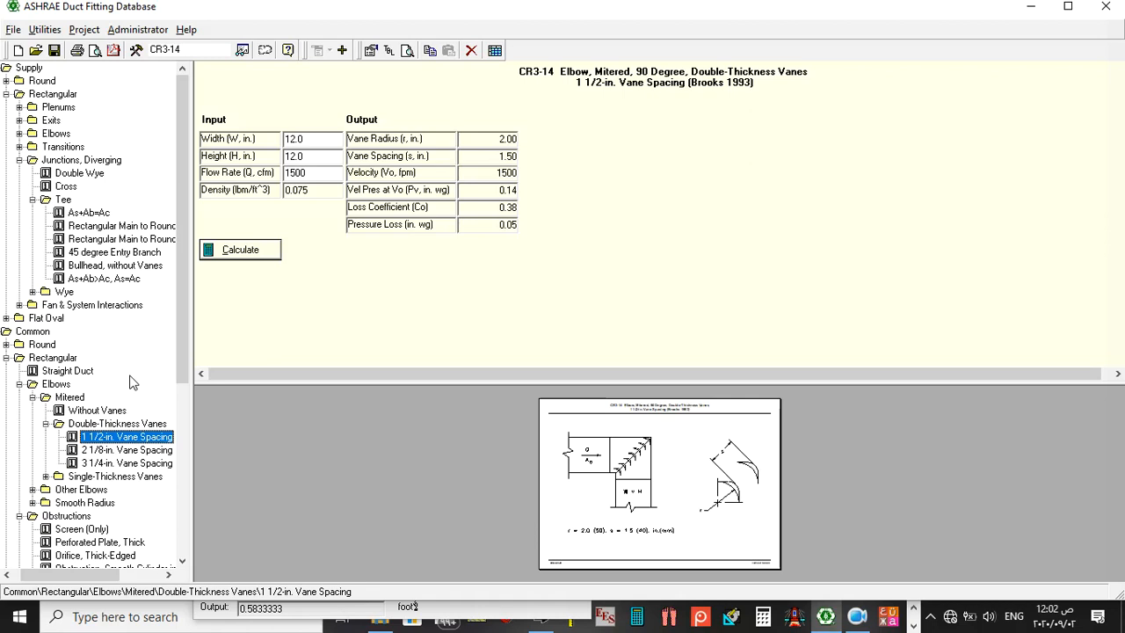
pyautogui.click(481, 490)
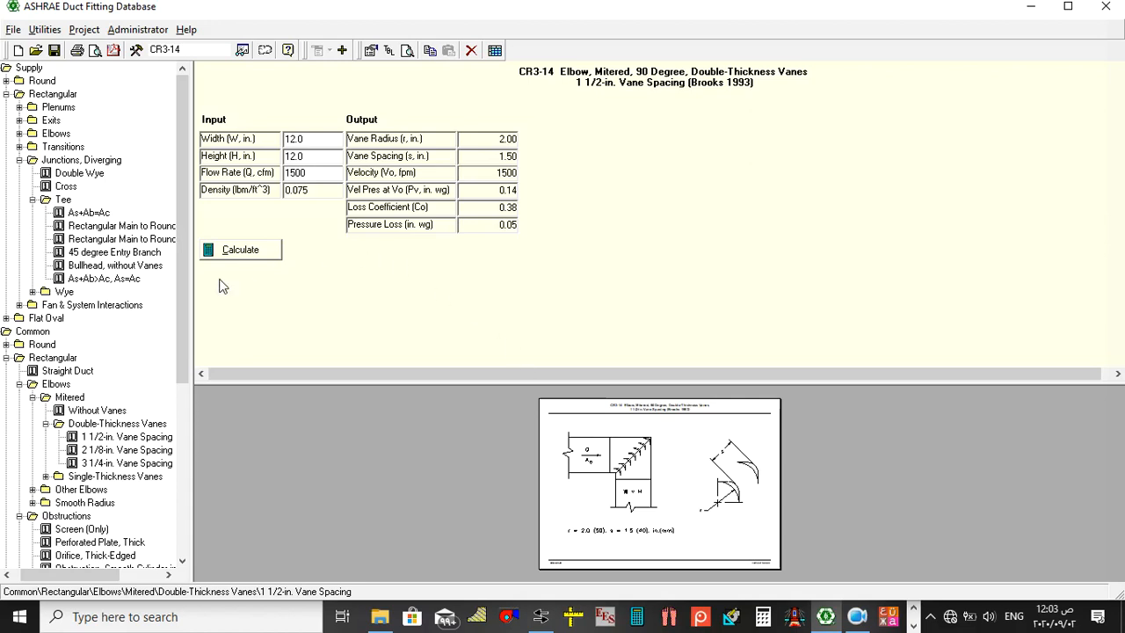
# Step: Collapse the fitting tree to the Supply, Common and Exhaust/Return categories, closing their expanded rectangular groups
pyautogui.click(5, 359)
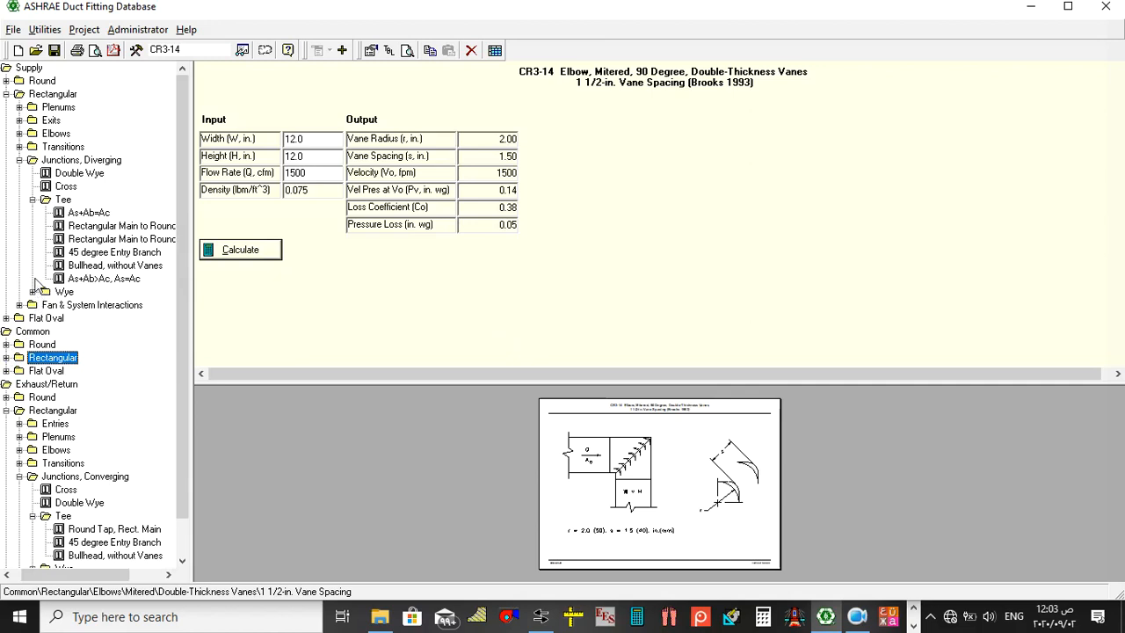
pyautogui.click(6, 95)
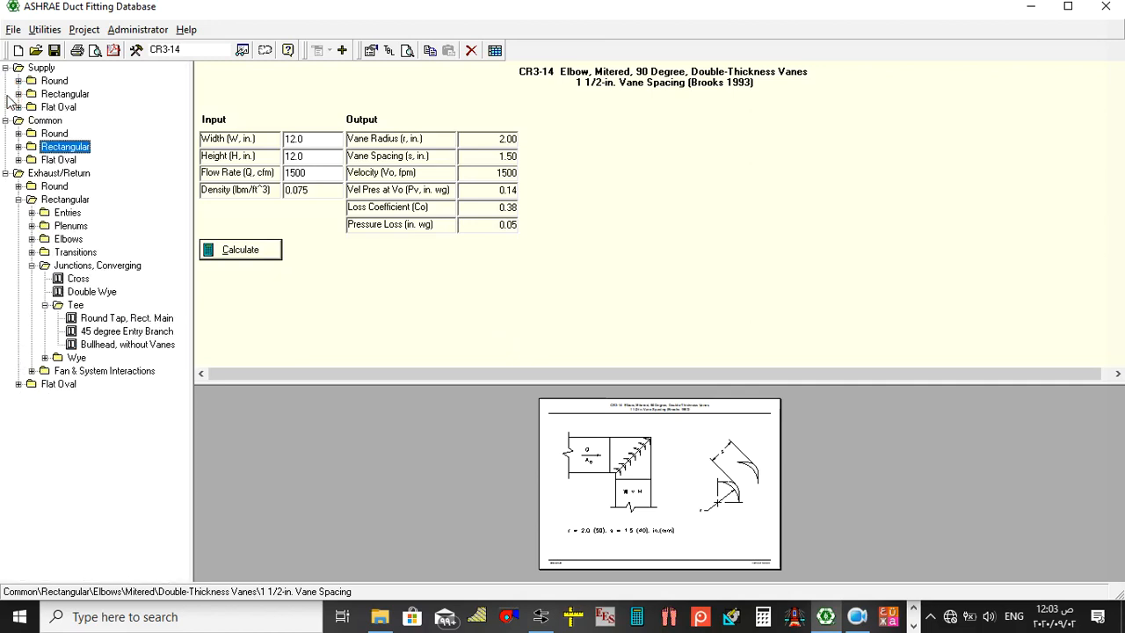
pyautogui.click(6, 120)
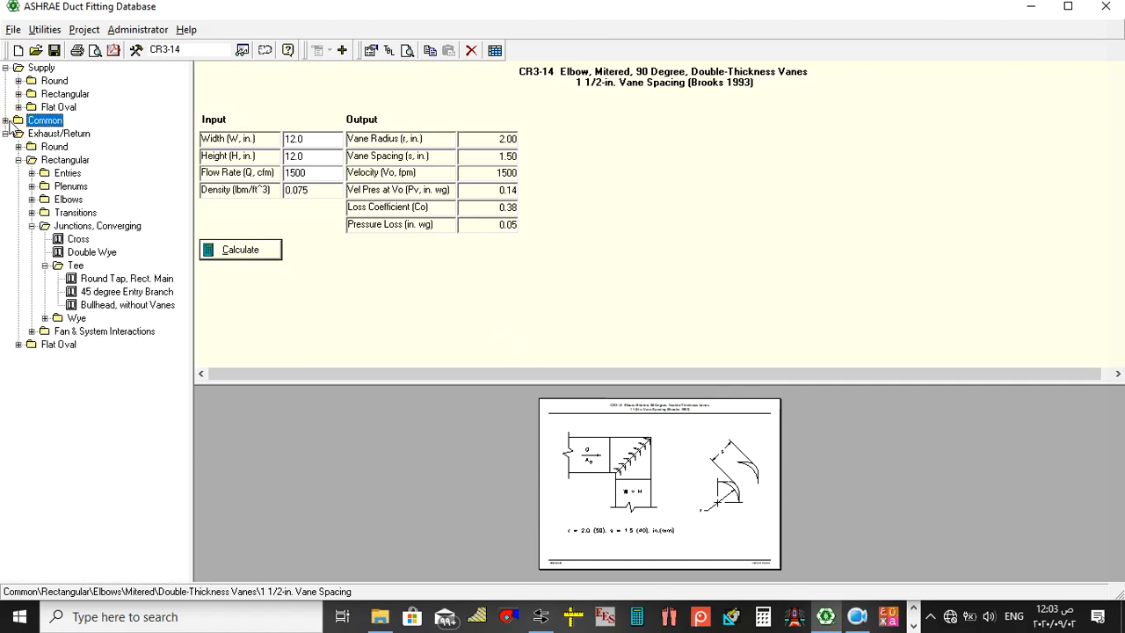
pyautogui.click(6, 68)
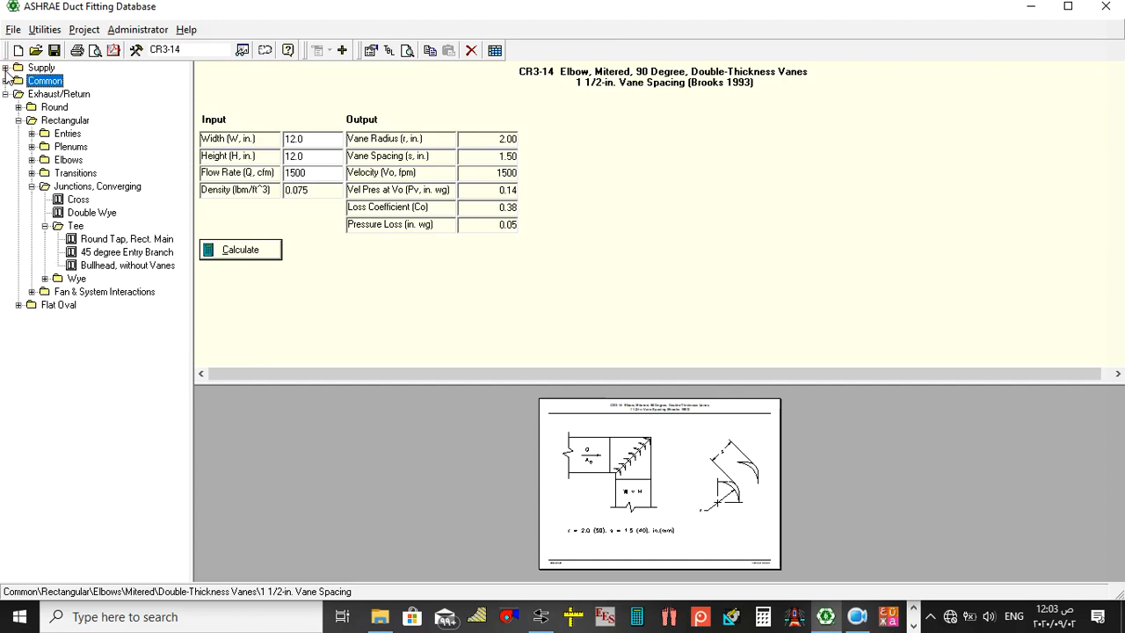
pyautogui.click(19, 120)
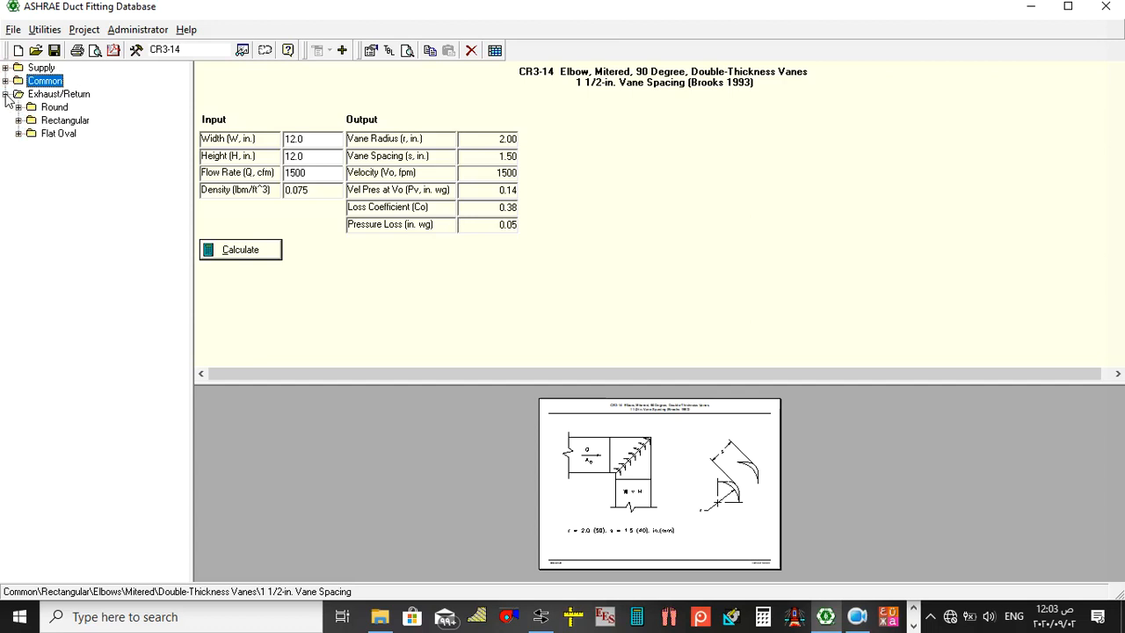
pyautogui.click(6, 94)
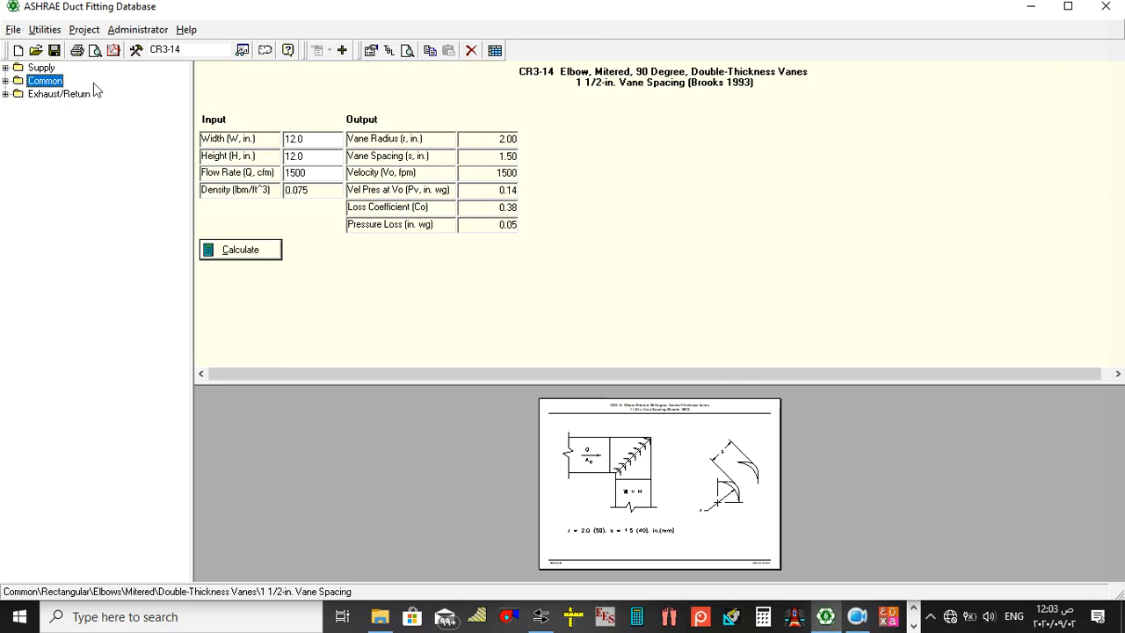
# Step: Open the Common rectangular elbows in the fitting tree, collapsing the Mitered group and expanding the Smooth Radius group
pyautogui.click(6, 80)
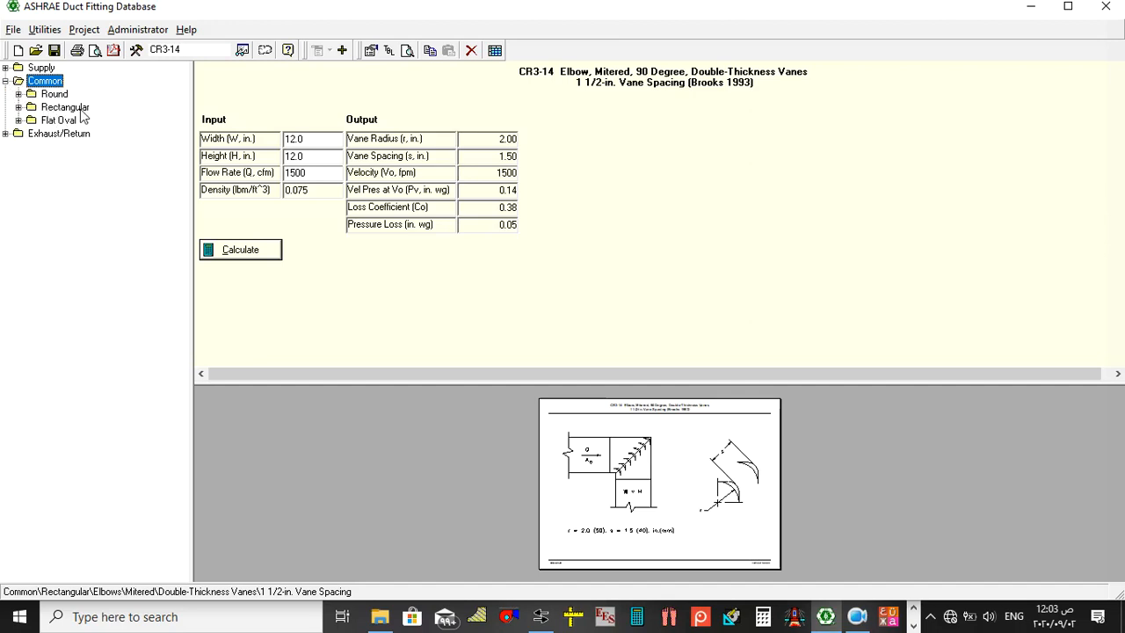
pyautogui.click(18, 106)
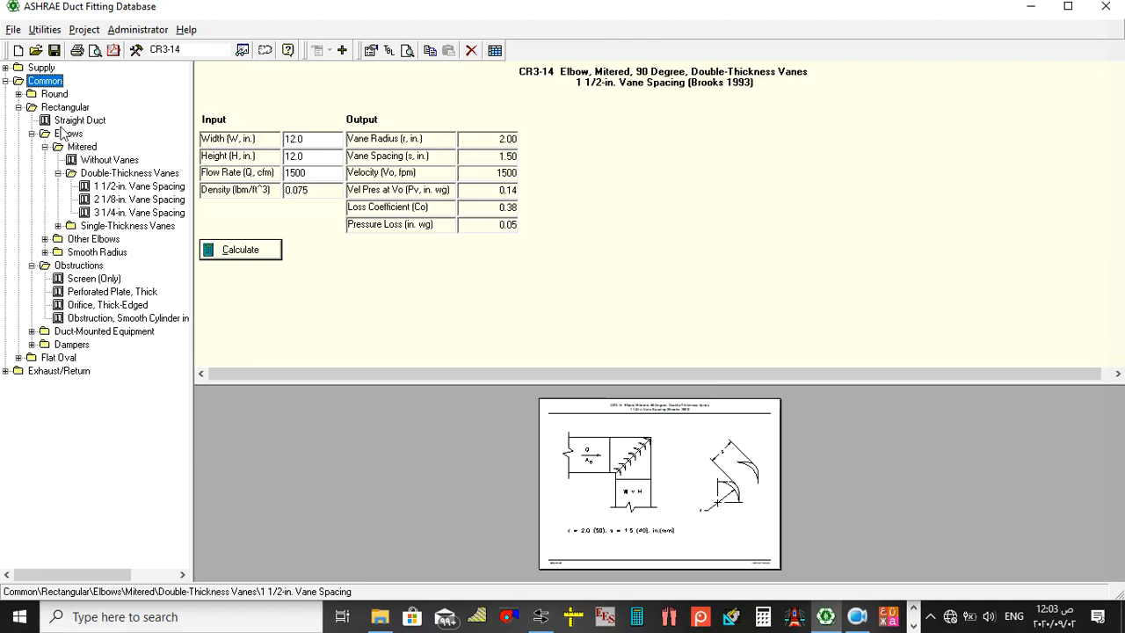
pyautogui.click(32, 134)
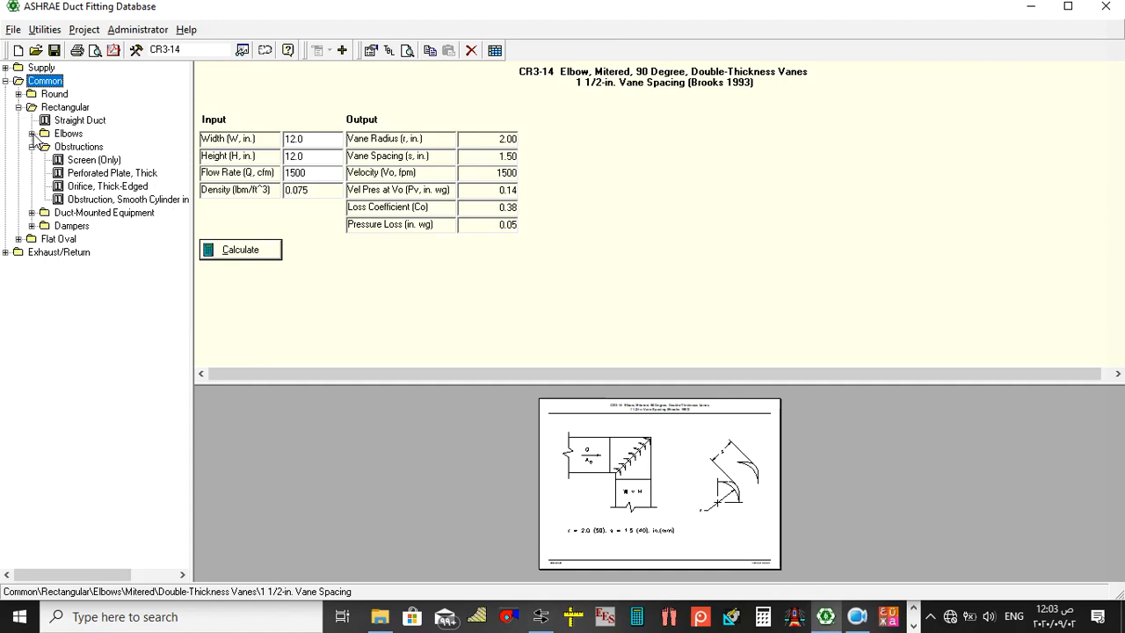
pyautogui.click(32, 134)
pyautogui.click(58, 173)
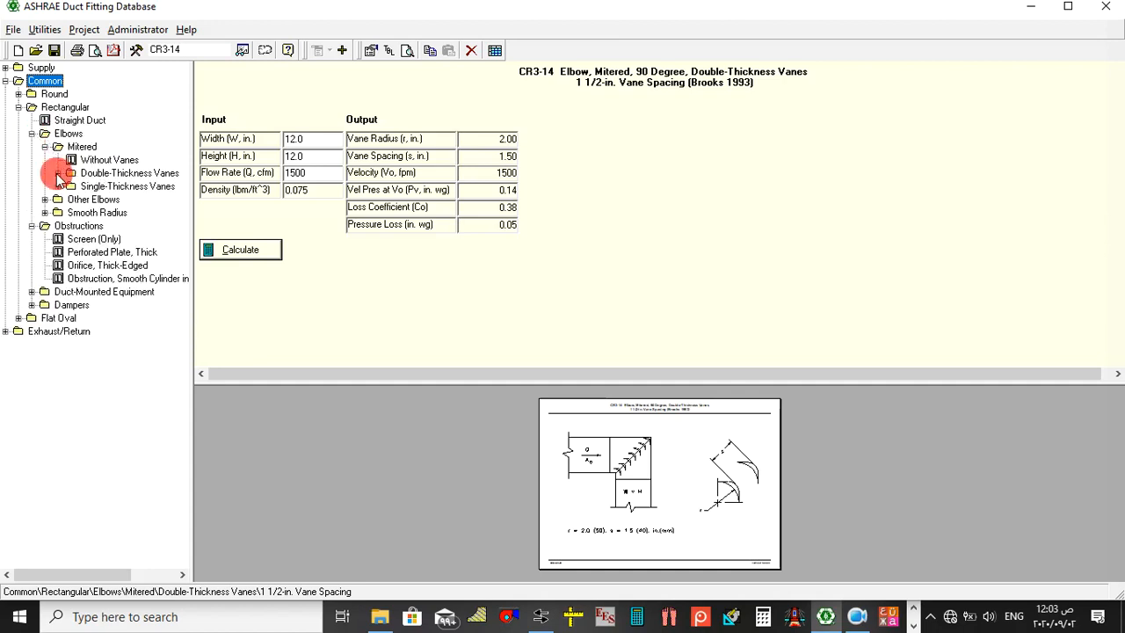
pyautogui.click(45, 147)
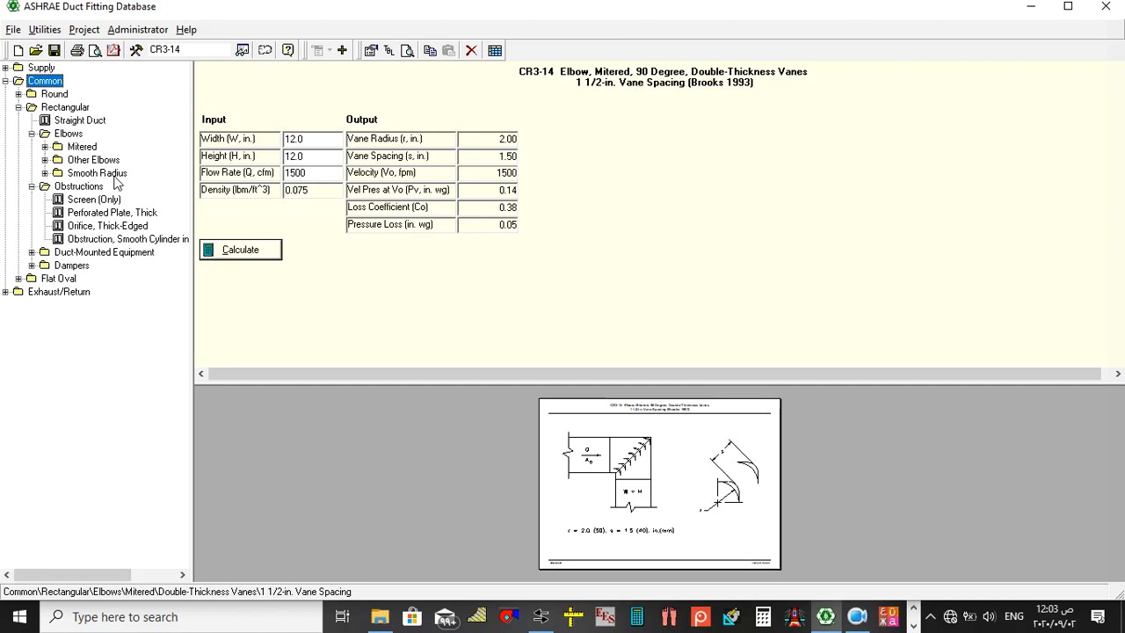
pyautogui.click(45, 173)
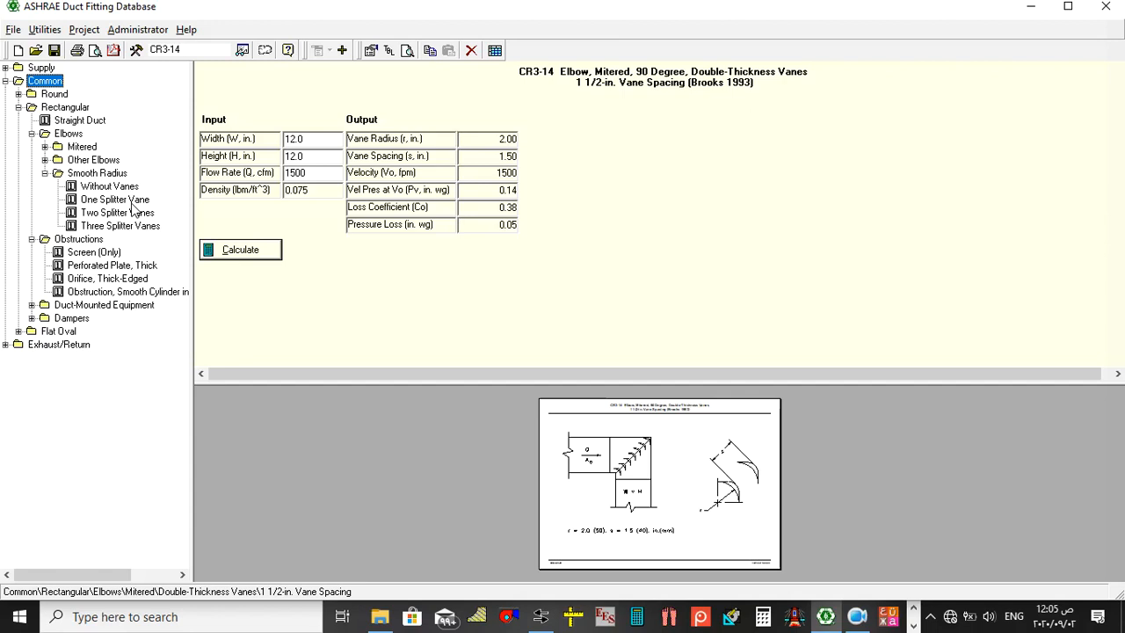
# Step: Compare the smooth-radius rectangular elbows with one, two and three splitter vanes, ending on the one without vanes
pyautogui.click(115, 200)
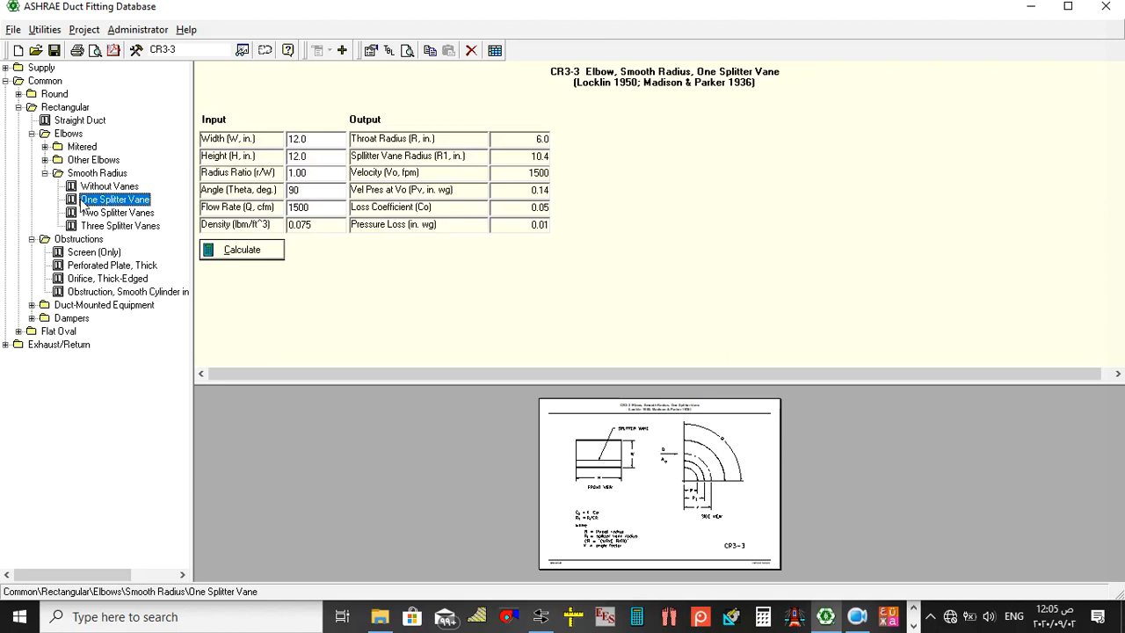
pyautogui.click(128, 214)
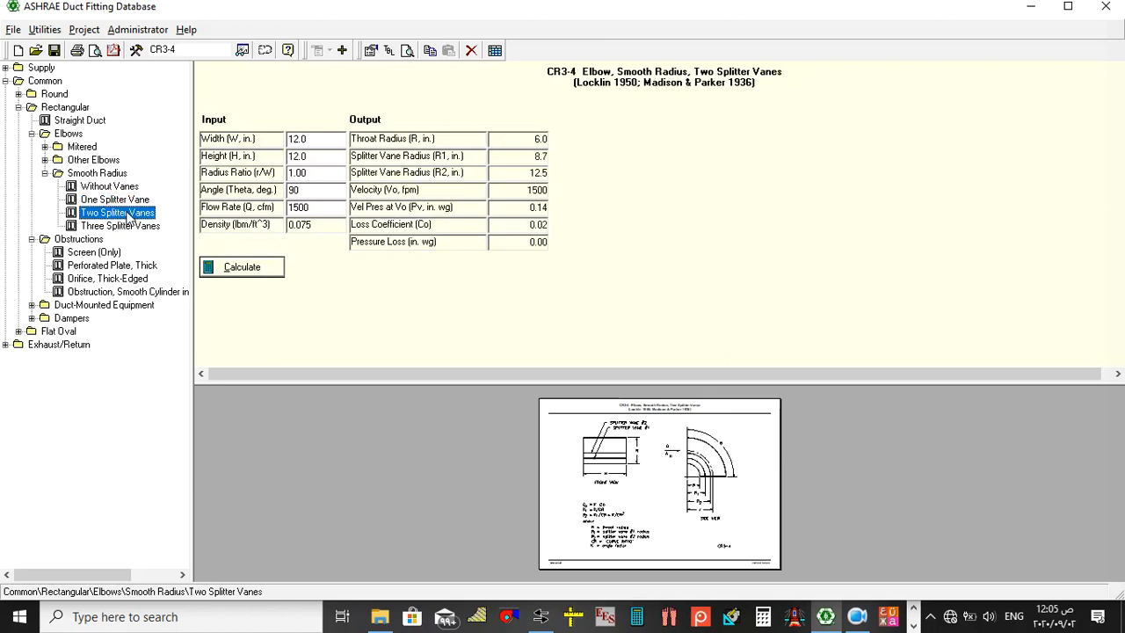
pyautogui.click(128, 227)
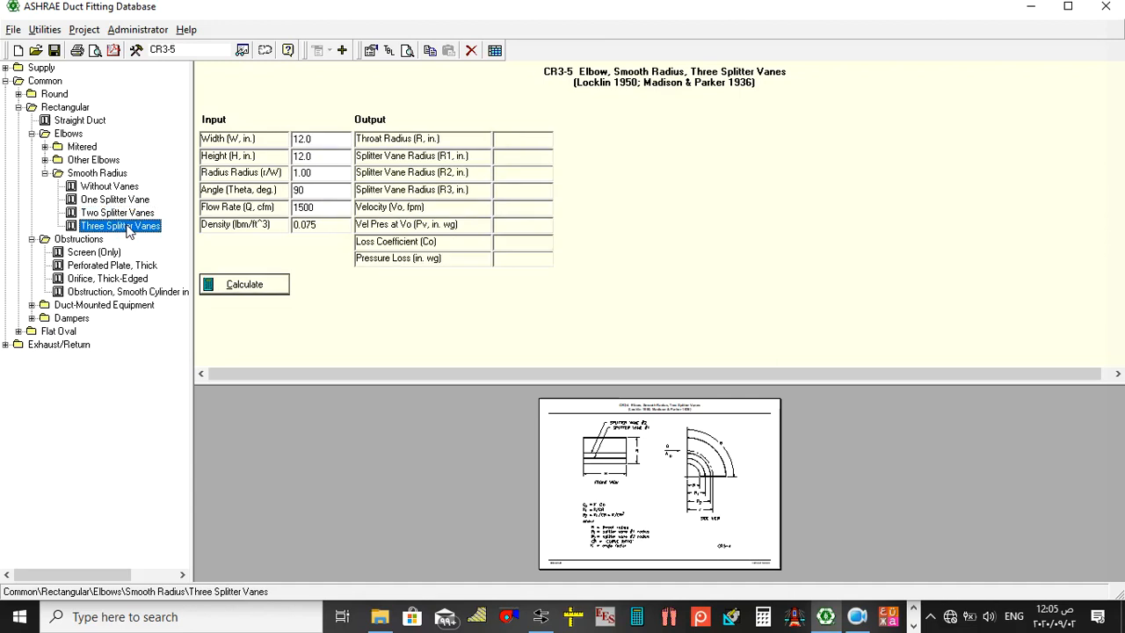
pyautogui.click(123, 213)
pyautogui.click(122, 203)
pyautogui.click(117, 190)
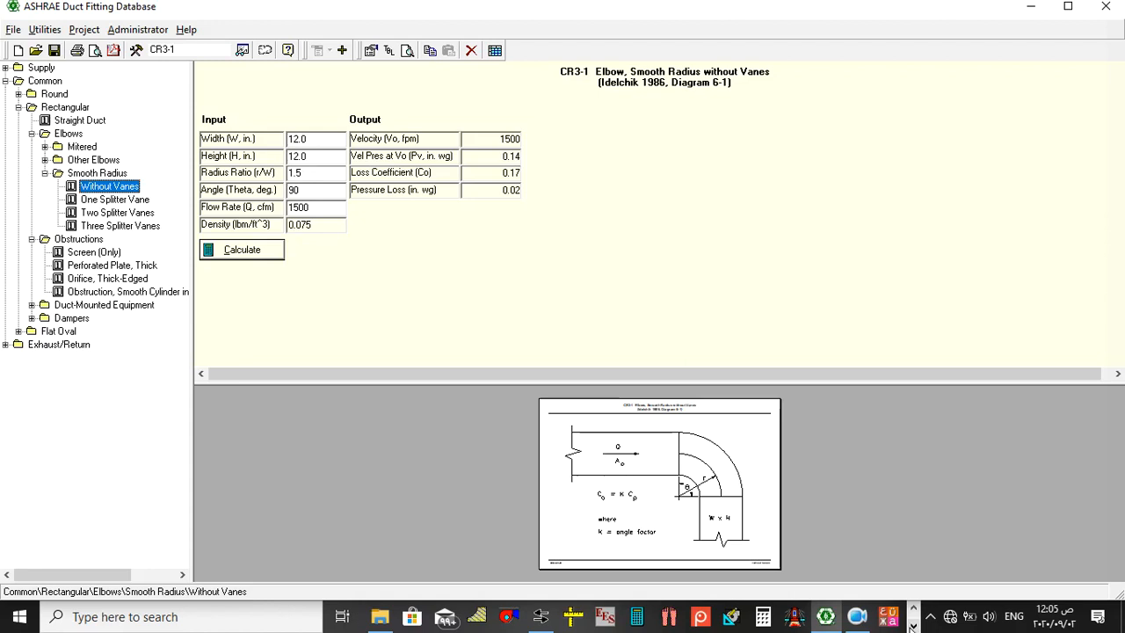
# Step: Switch to the ROOM101 drawing in AutoCAD and trace a polyline along the 1470 CFM run's centreline from the unit outlet to the elbow
pyautogui.click(913, 626)
pyautogui.click(506, 617)
pyautogui.scroll(-5, 404, 354)
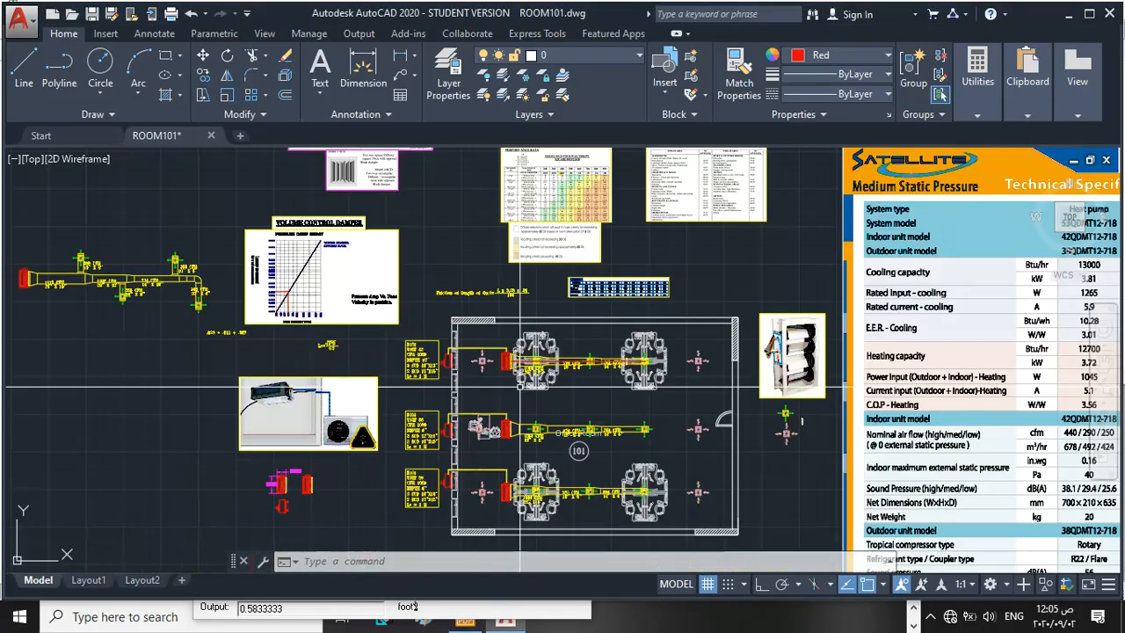
pyautogui.scroll(8, 231, 318)
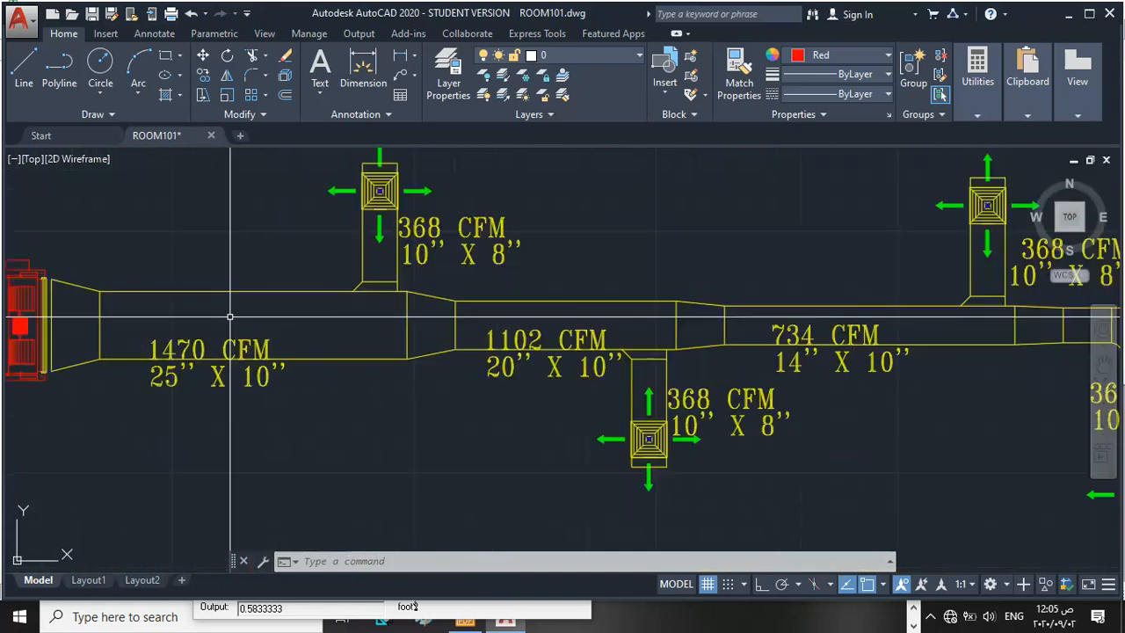
pyautogui.scroll(-3, 226, 318)
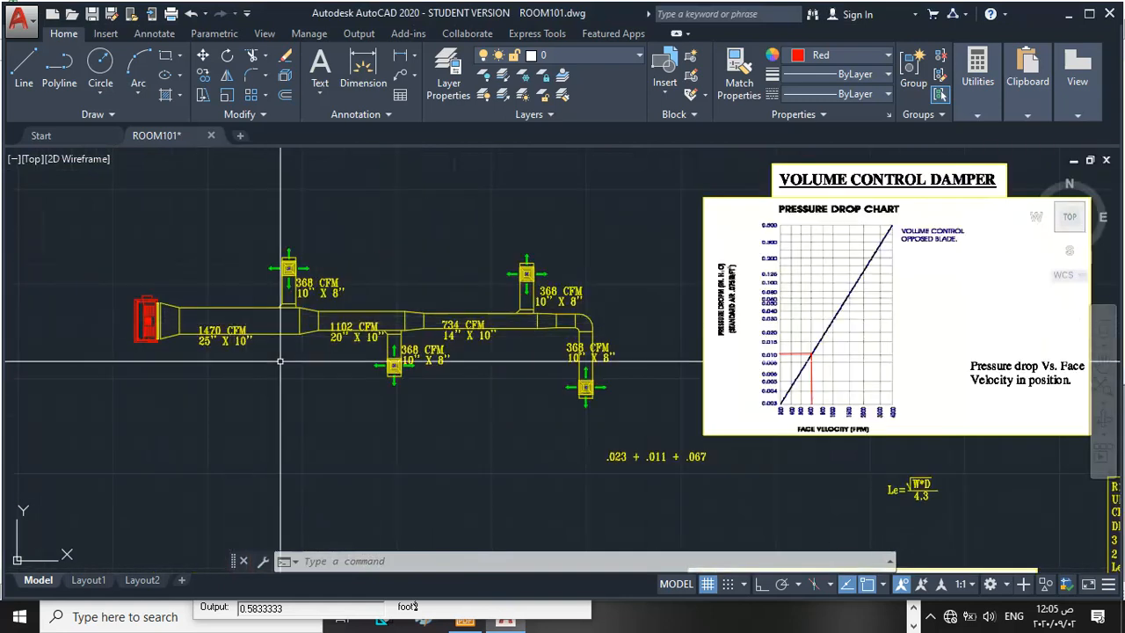
pyautogui.scroll(2, 207, 345)
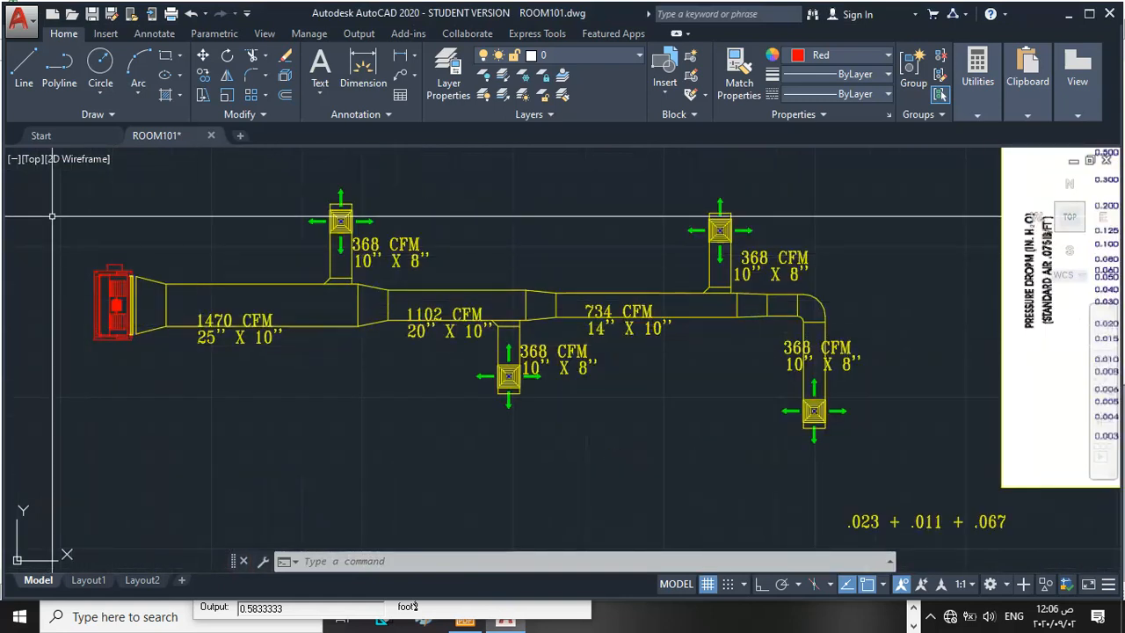
pyautogui.click(74, 75)
pyautogui.scroll(2, 203, 311)
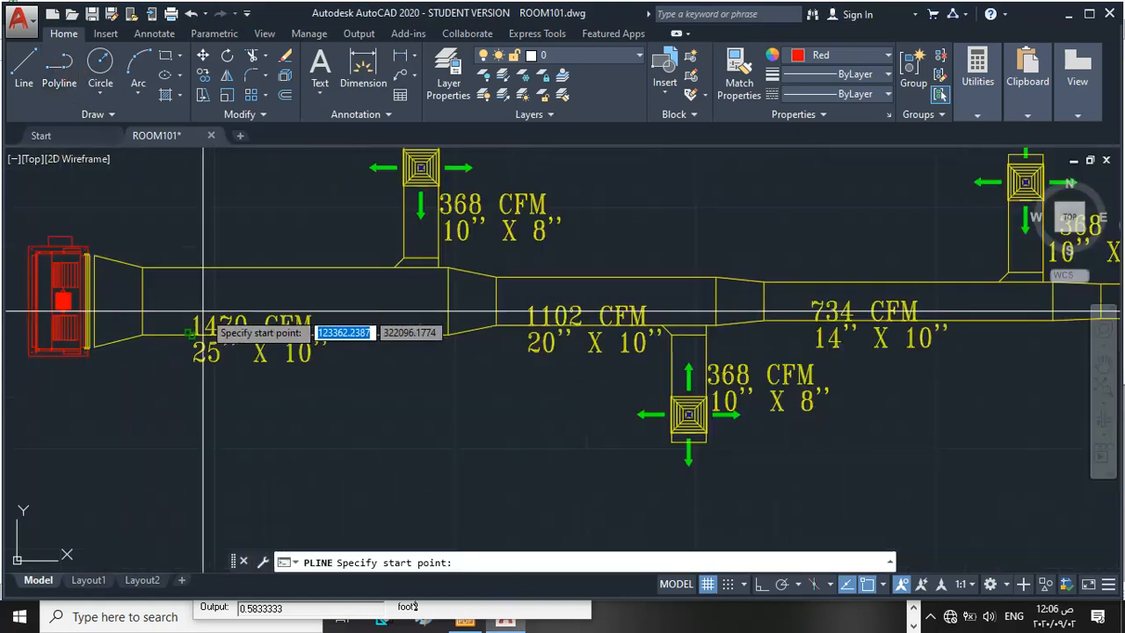
pyautogui.click(95, 303)
pyautogui.scroll(-3, 88, 309)
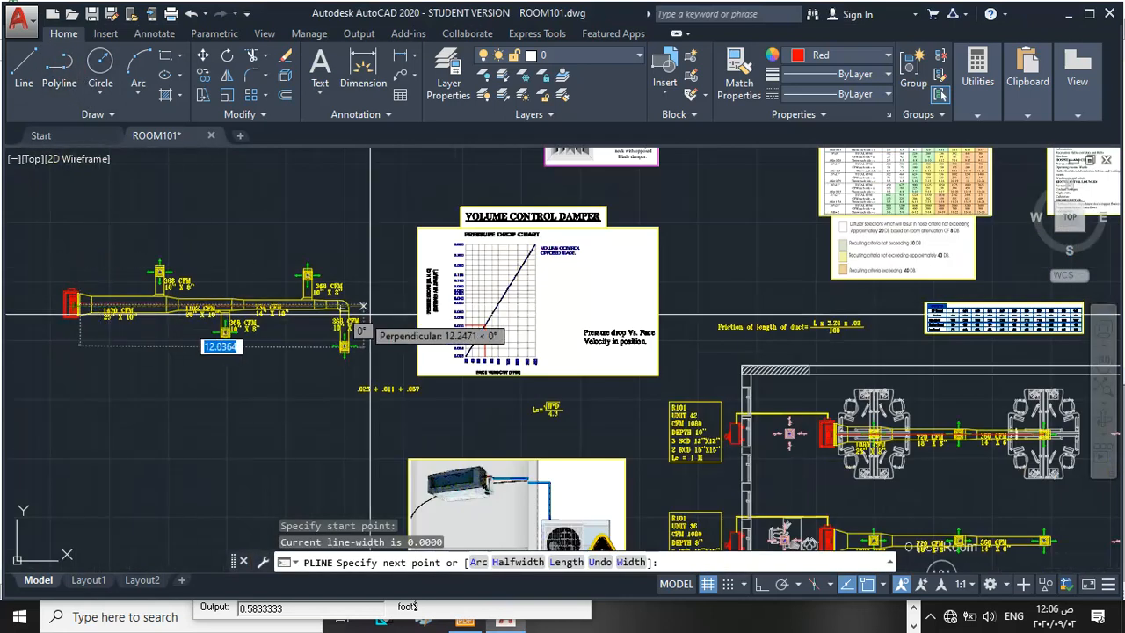
pyautogui.scroll(3, 347, 312)
pyautogui.scroll(3, 346, 309)
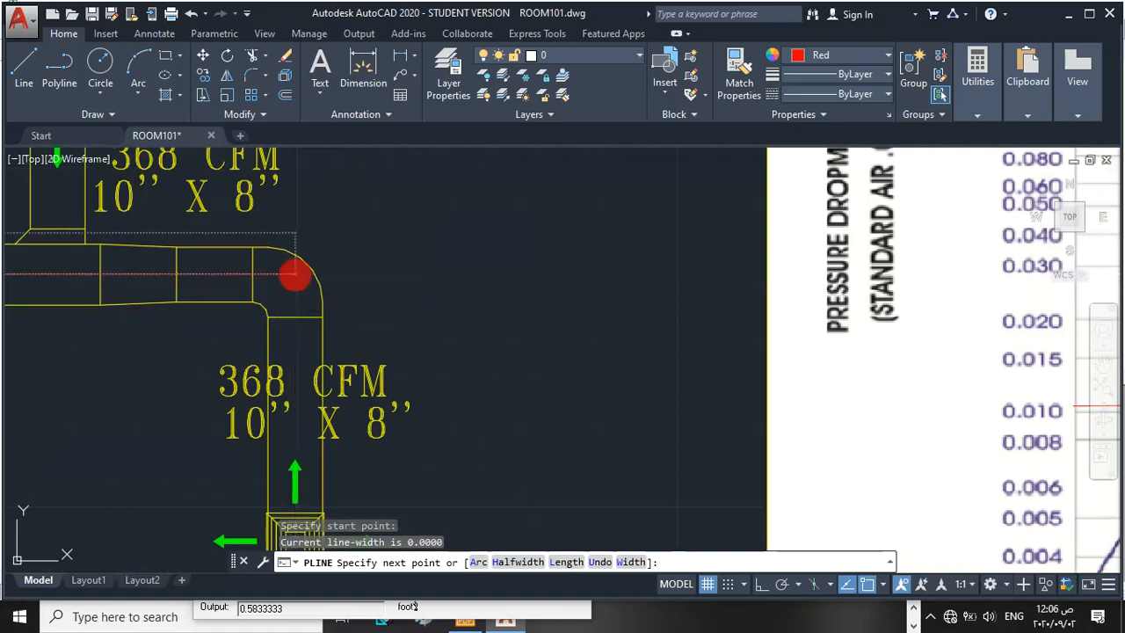
pyautogui.click(296, 276)
# Step: Continue the polyline from the elbow down to the centre of the last 368 CFM diffuser and end it there
pyautogui.scroll(-3, 295, 277)
pyautogui.scroll(5, 296, 376)
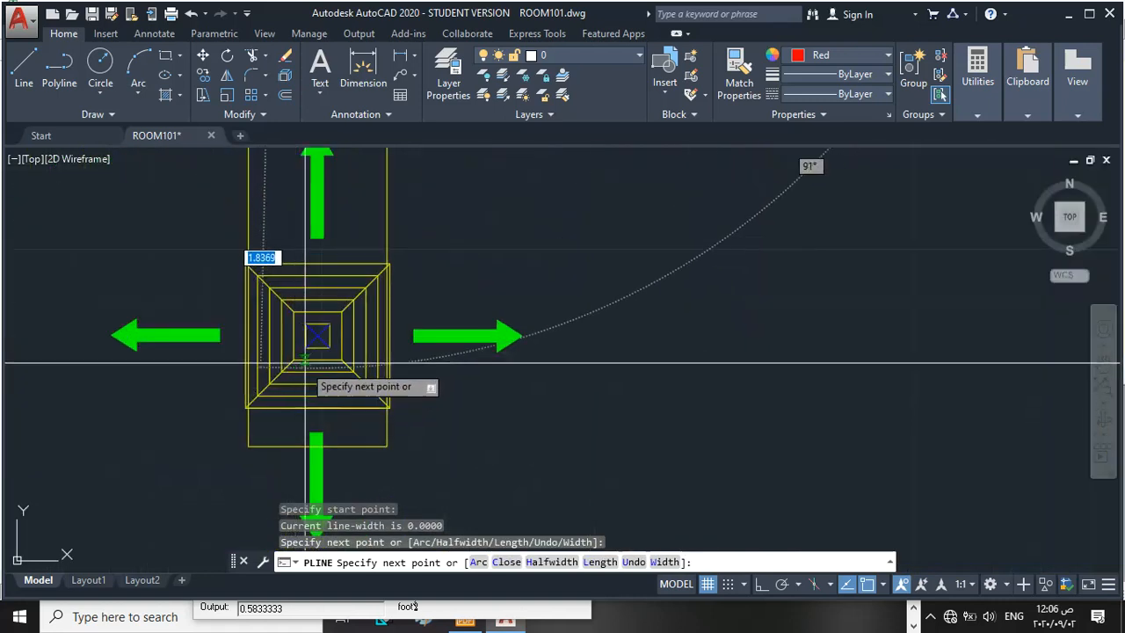
pyautogui.click(317, 335)
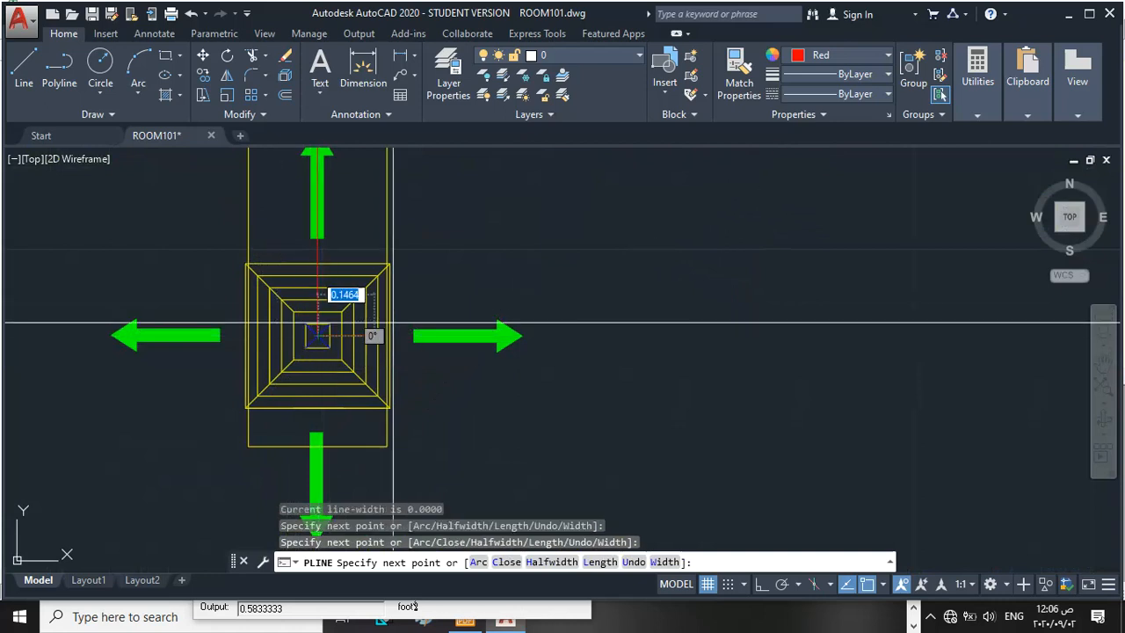
pyautogui.press('Escape')
# Step: Examine the traced duct run up to its farthest diffuser, checking the airflow and duct size at the elbow
pyautogui.scroll(-4, 452, 359)
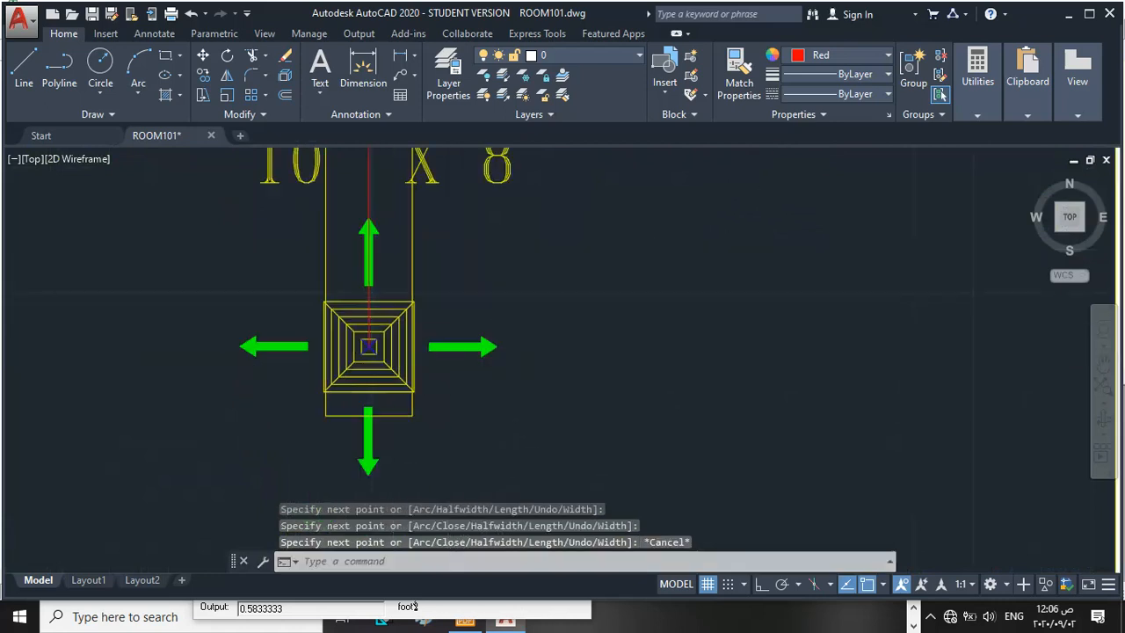
pyautogui.scroll(-3, 452, 359)
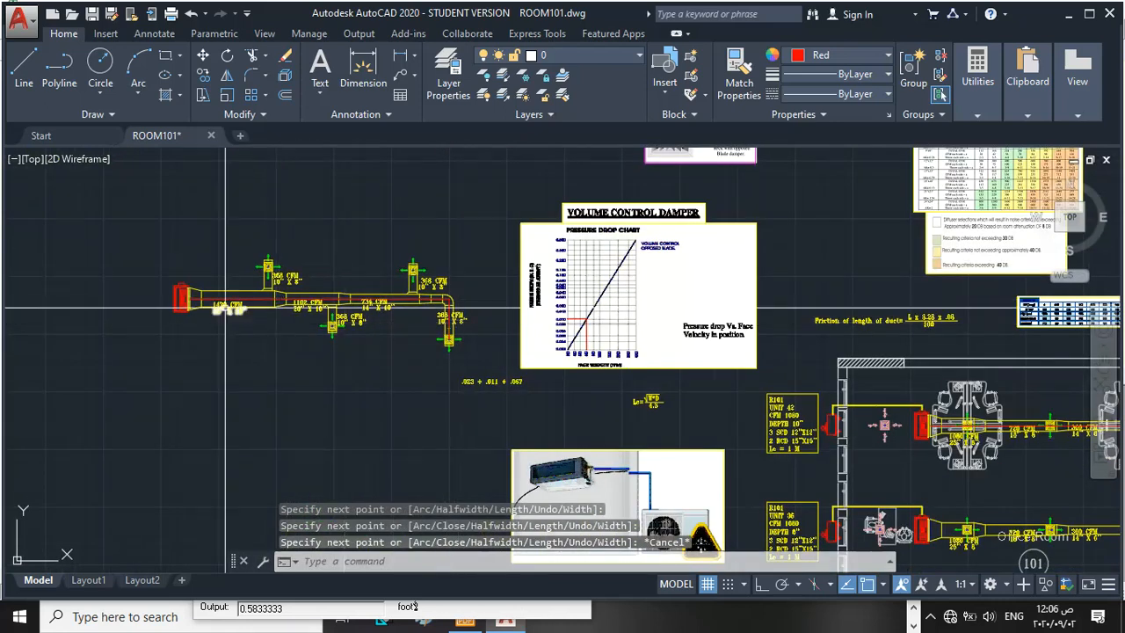
pyautogui.scroll(3, 214, 305)
pyautogui.scroll(-3, 215, 305)
pyautogui.scroll(4, 423, 294)
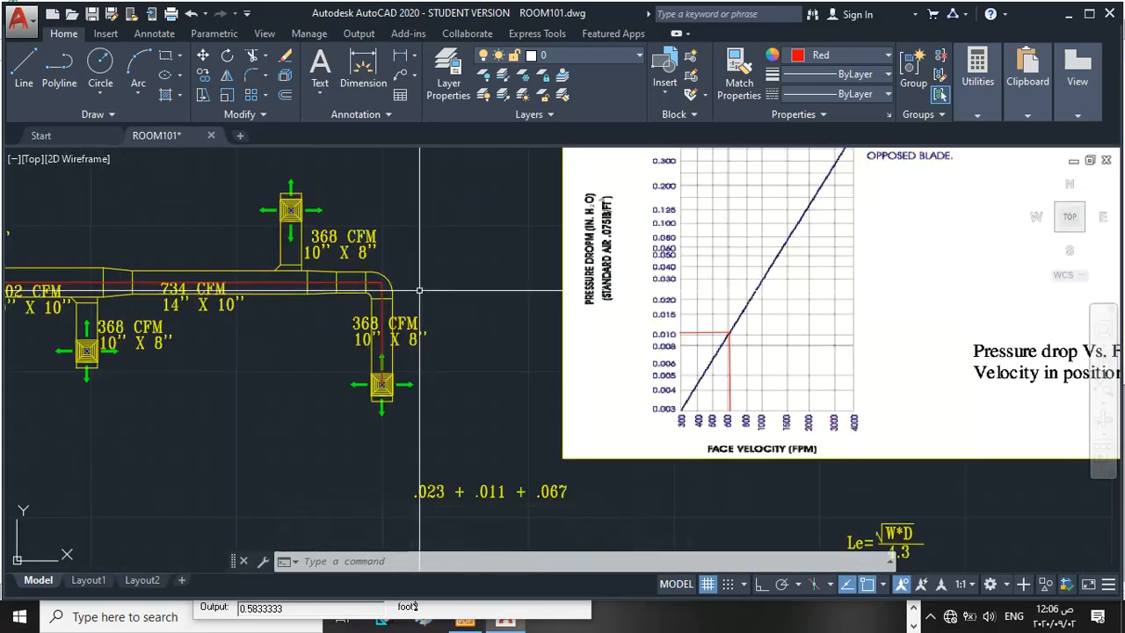
pyautogui.scroll(-2, 275, 277)
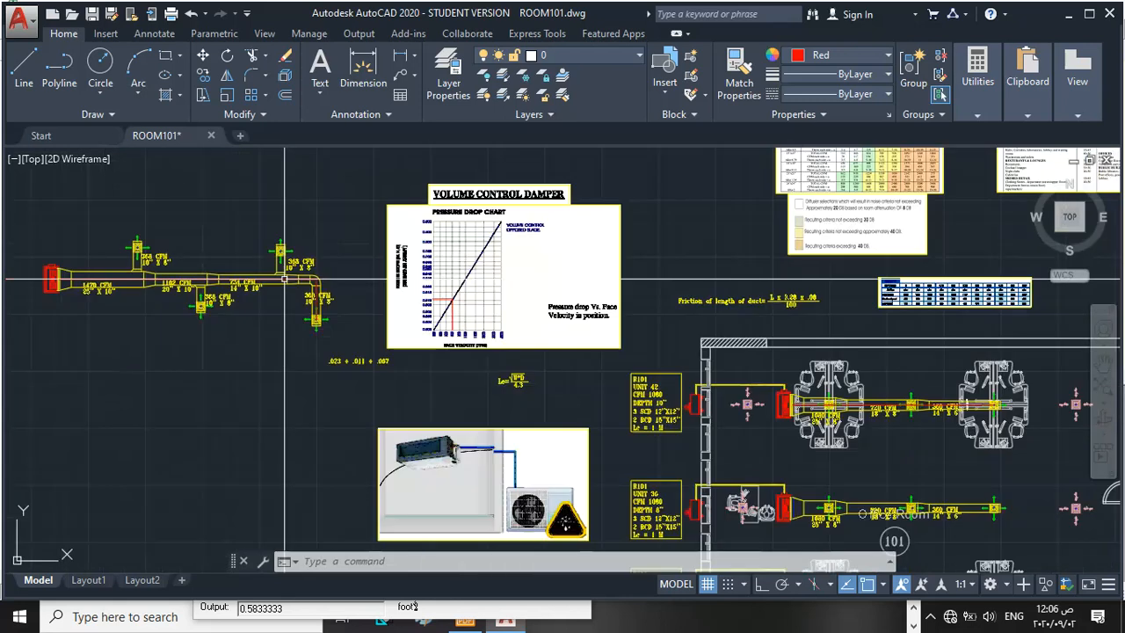
pyautogui.scroll(8, 332, 279)
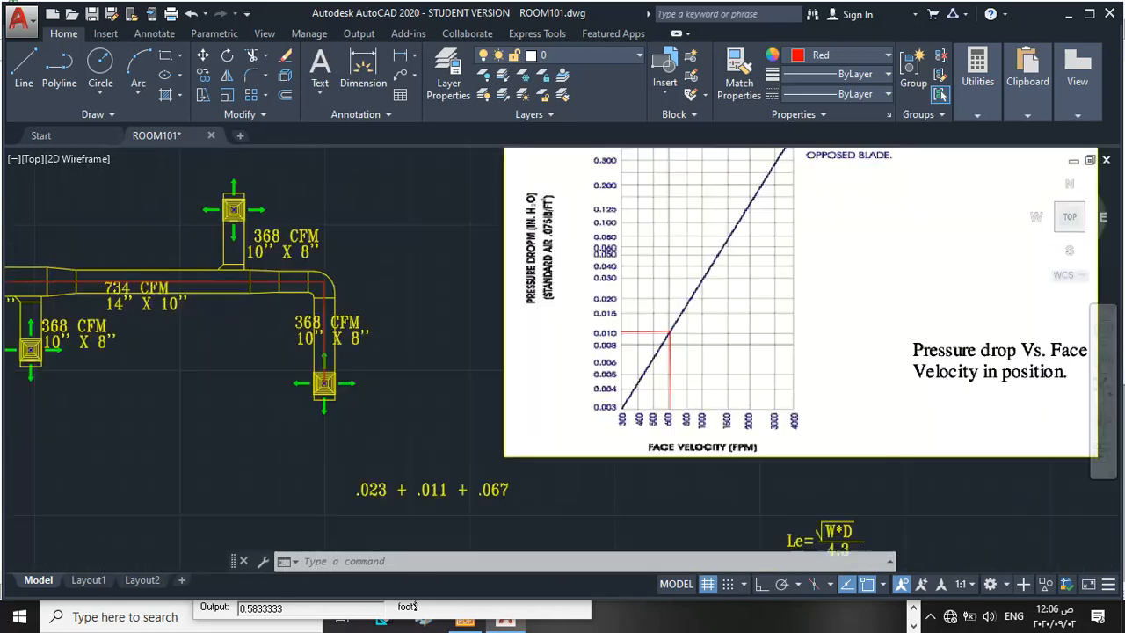
pyautogui.scroll(-3, 323, 324)
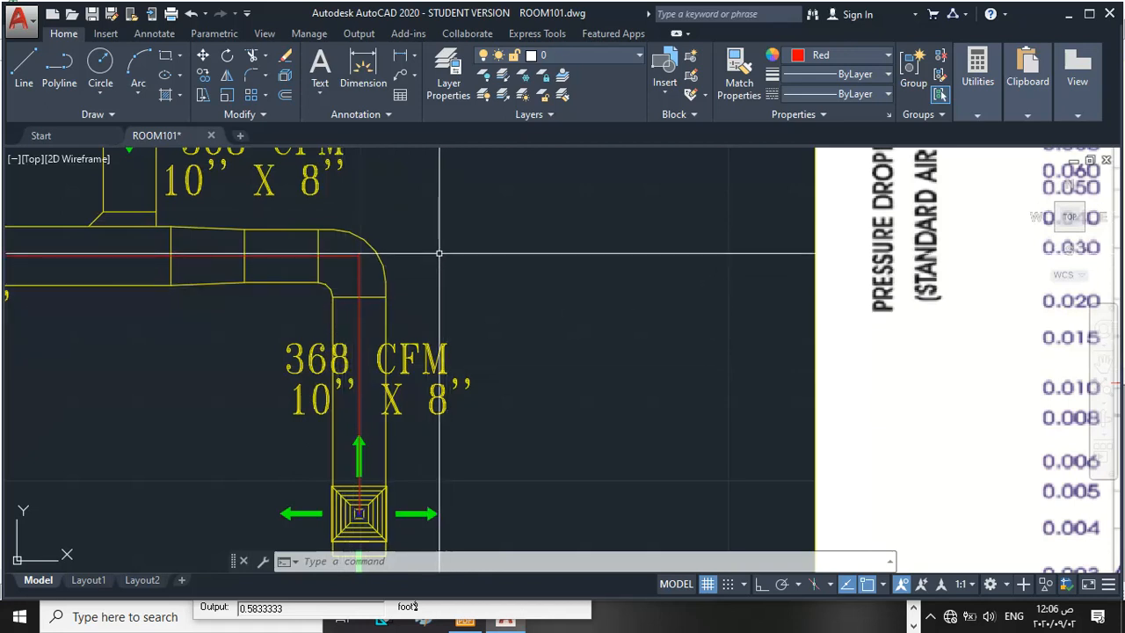
pyautogui.scroll(-2, 438, 253)
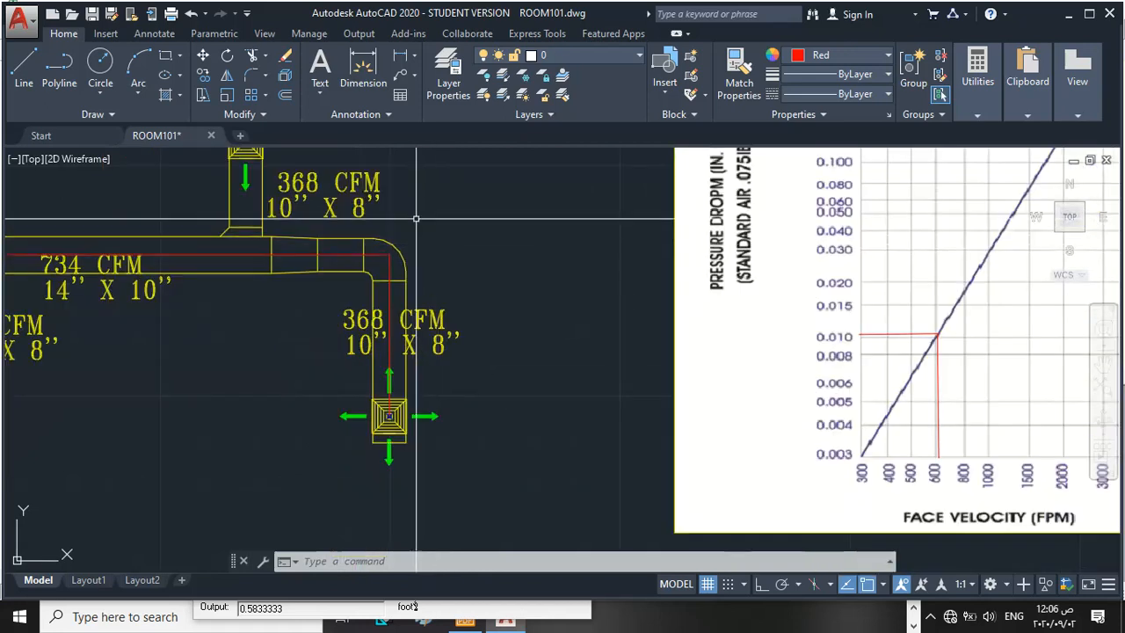
pyautogui.scroll(-2, 281, 272)
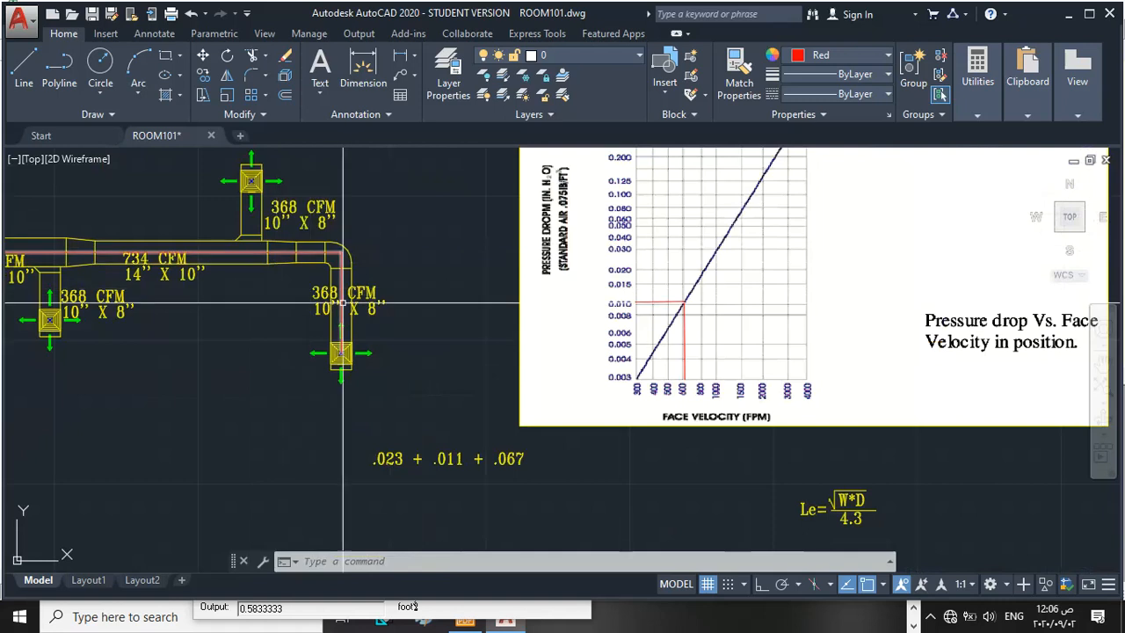
pyautogui.scroll(2, 334, 306)
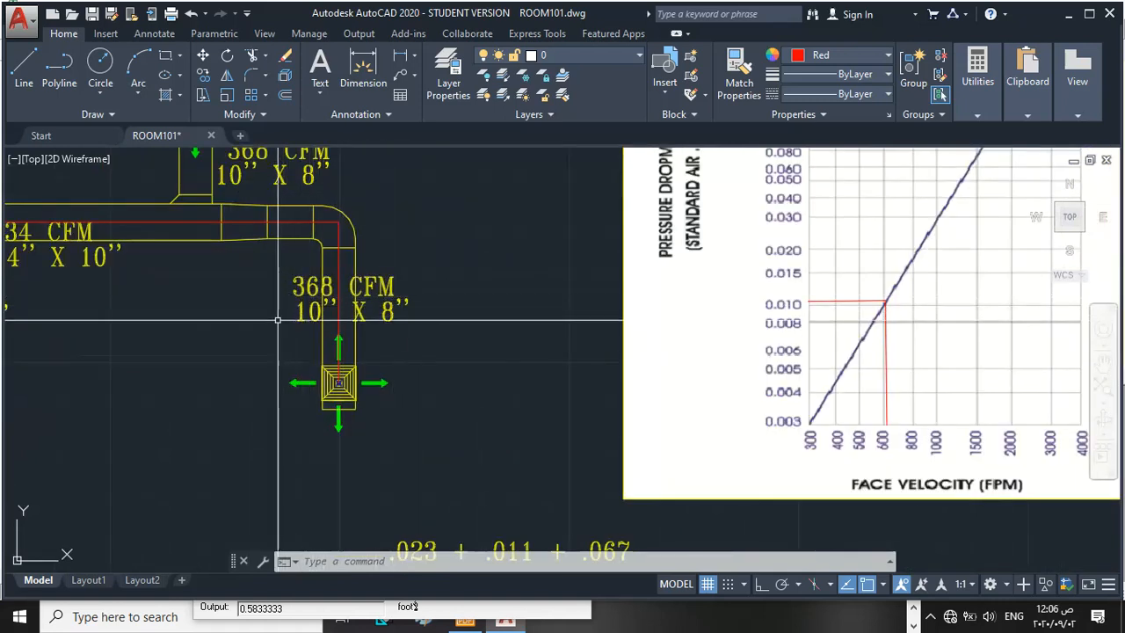
pyautogui.scroll(2, 277, 320)
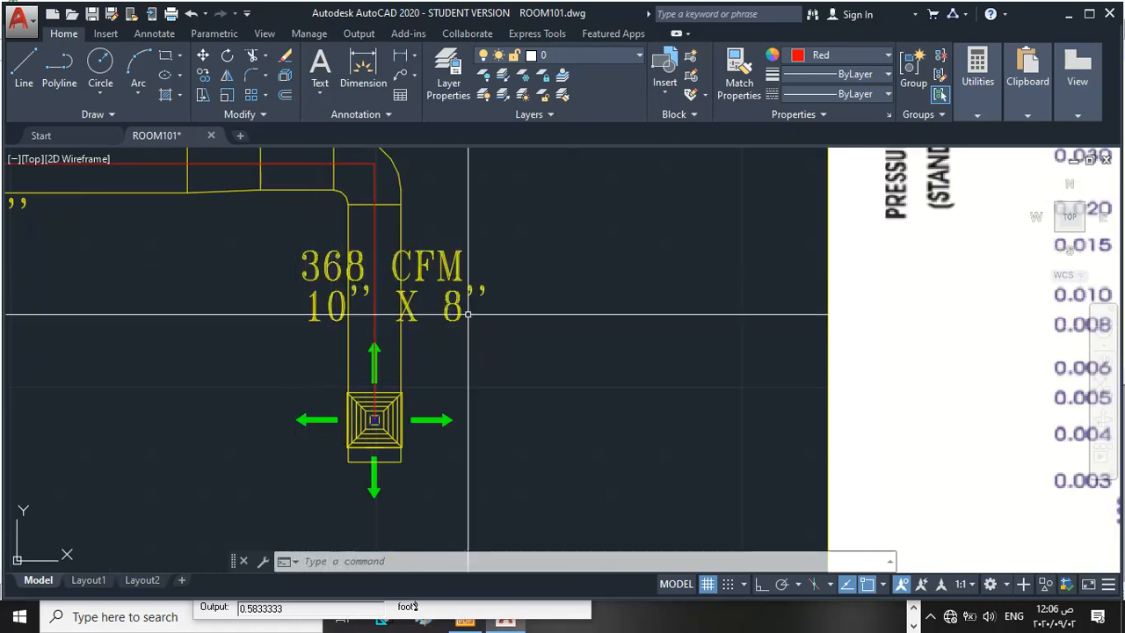
pyautogui.scroll(-2, 465, 347)
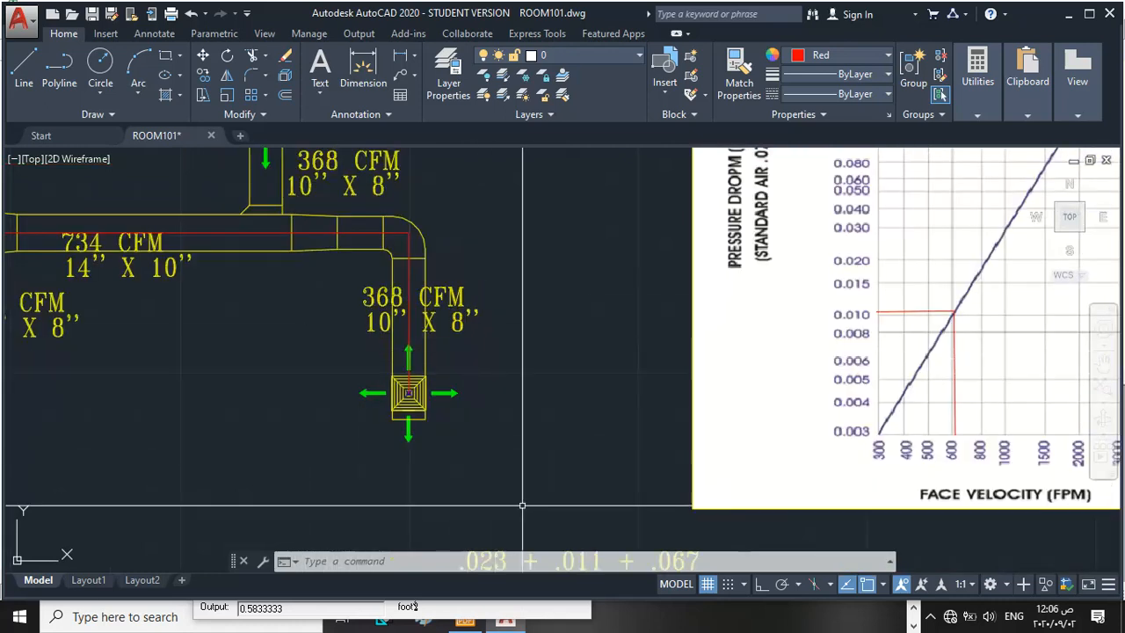
# Step: Switch to the ASHRAE Duct Fitting Database and set the vaneless smooth-radius elbow's width to 10 in. and height to 8 in
pyautogui.click(912, 611)
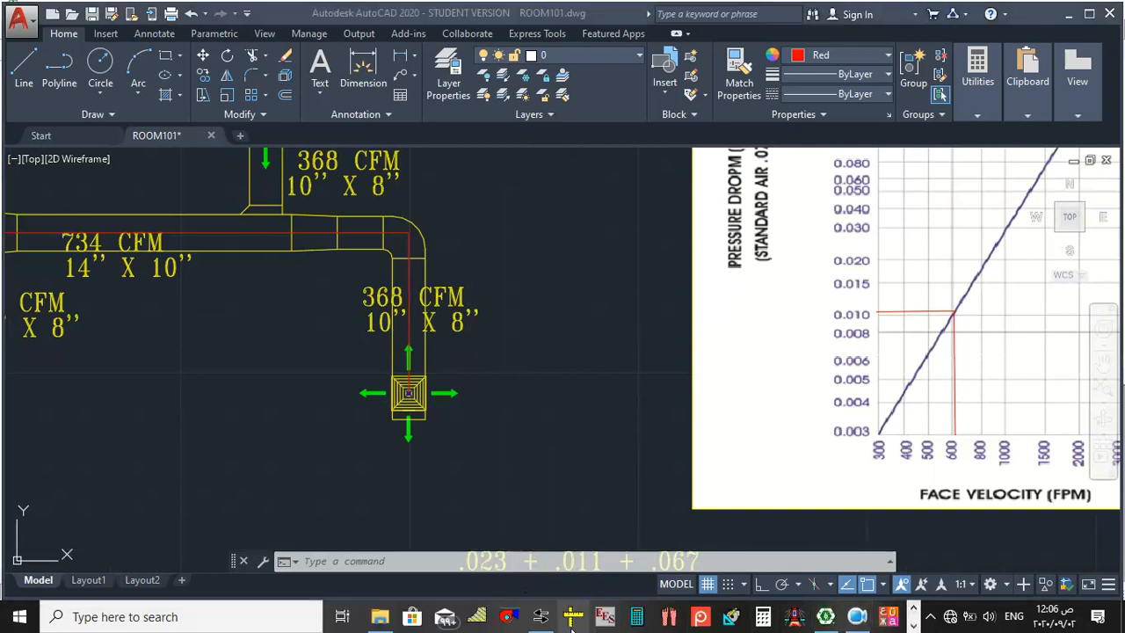
pyautogui.click(826, 616)
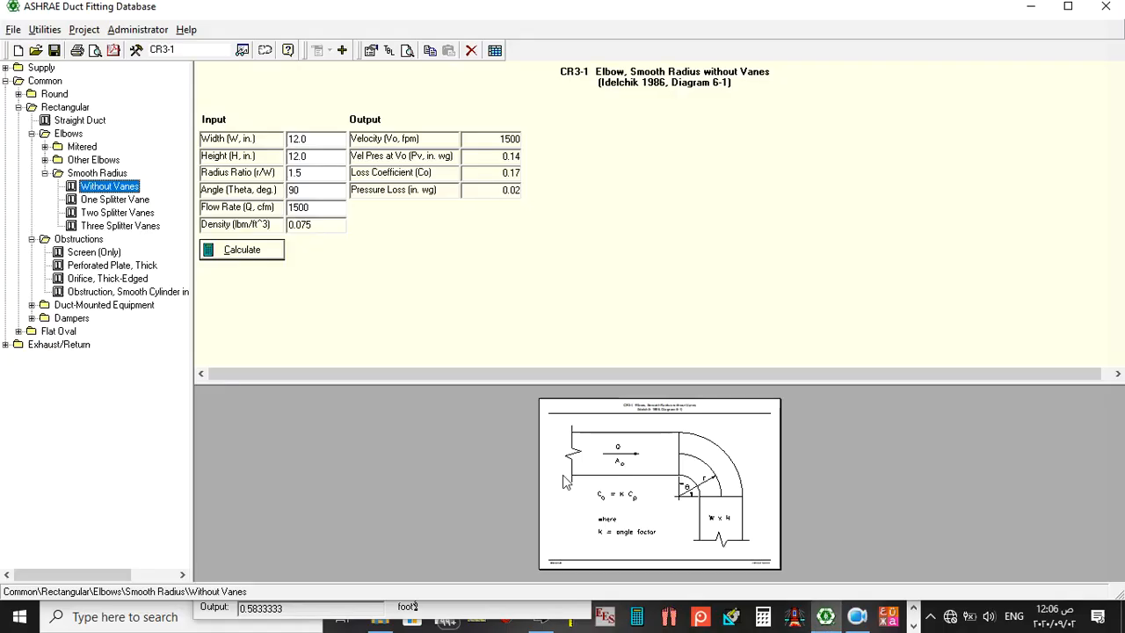
pyautogui.click(311, 139)
pyautogui.press('BackSpace')
pyautogui.write('10')
pyautogui.click(319, 156)
pyautogui.press('BackSpace')
pyautogui.write('8')
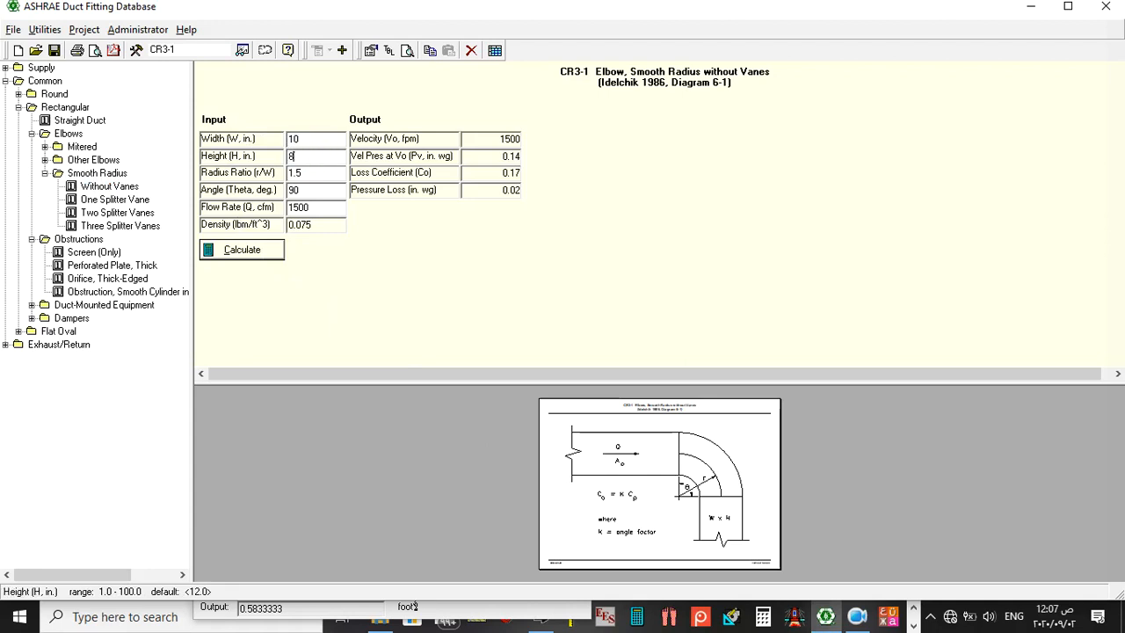
# Step: Set the elbow's flow rate to 368 cfm and calculate its pressure loss
pyautogui.click(318, 205)
pyautogui.press('BackSpace')
pyautogui.write('368')
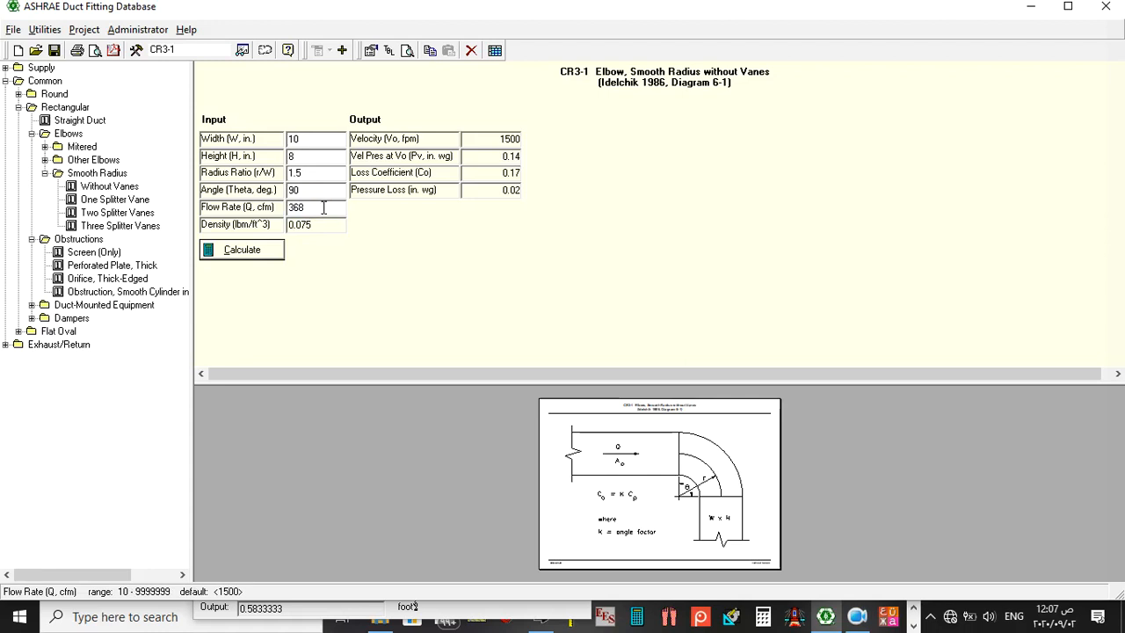
pyautogui.click(254, 253)
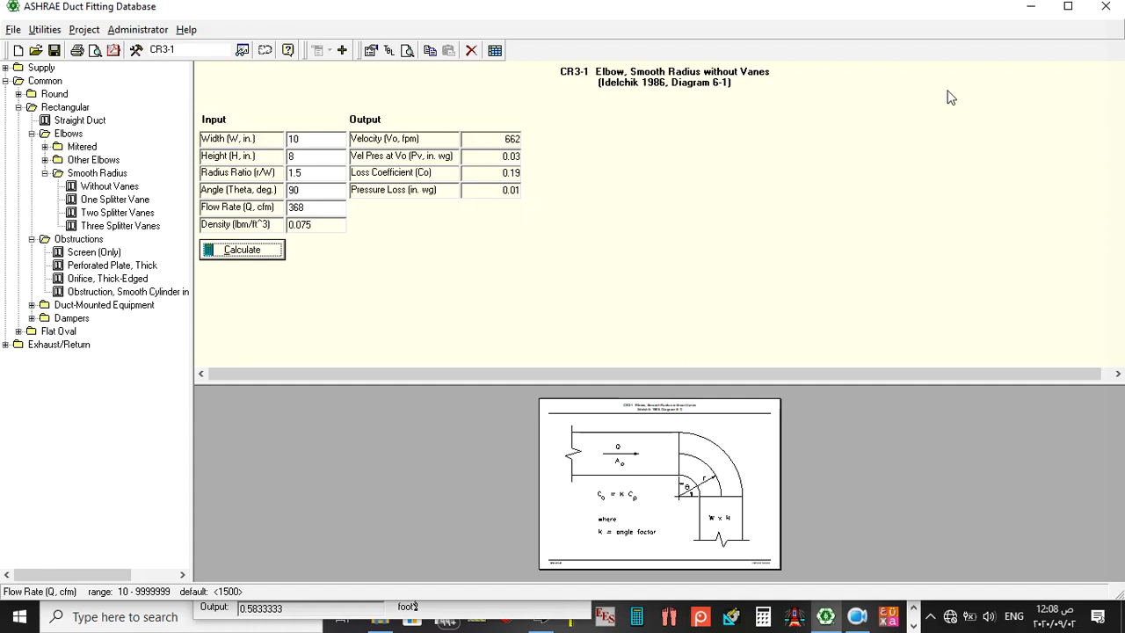
# Step: Switch to the AutoCAD drawing and examine the airflows and duct sizes at the last branch junction before the elbow
pyautogui.click(914, 624)
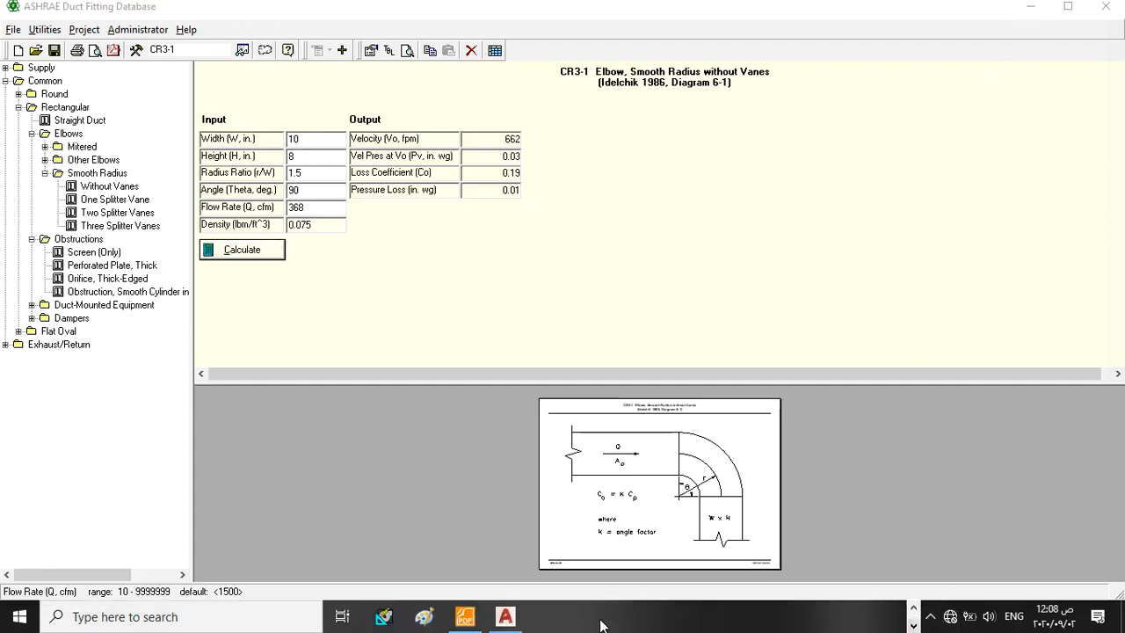
pyautogui.click(507, 617)
pyautogui.scroll(-3, 359, 390)
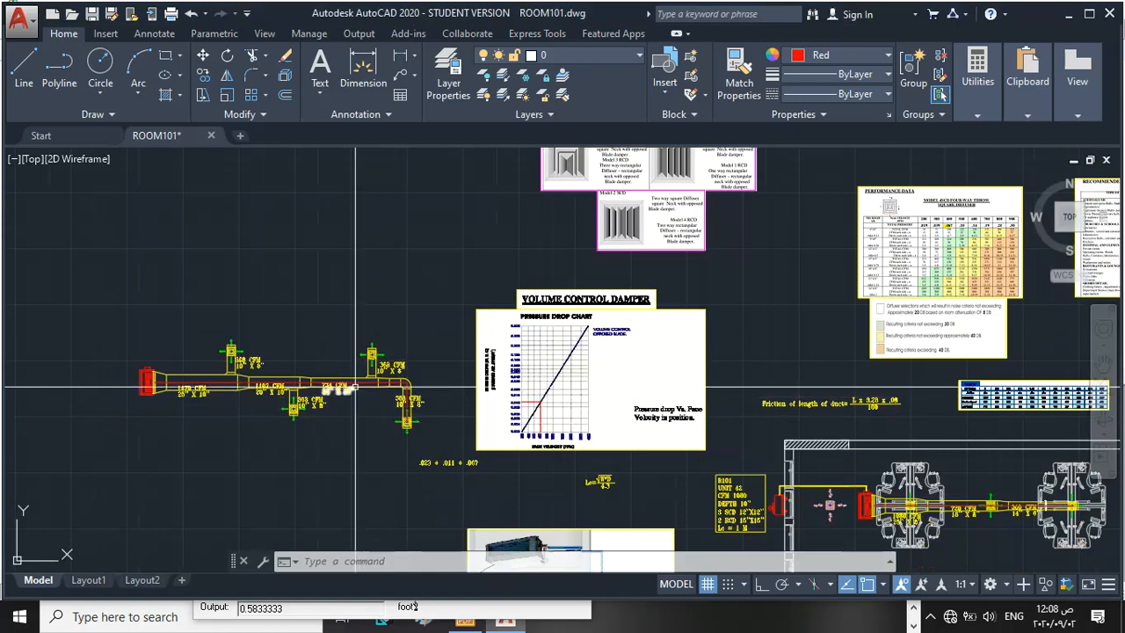
pyautogui.scroll(4, 360, 389)
pyautogui.scroll(3, 352, 326)
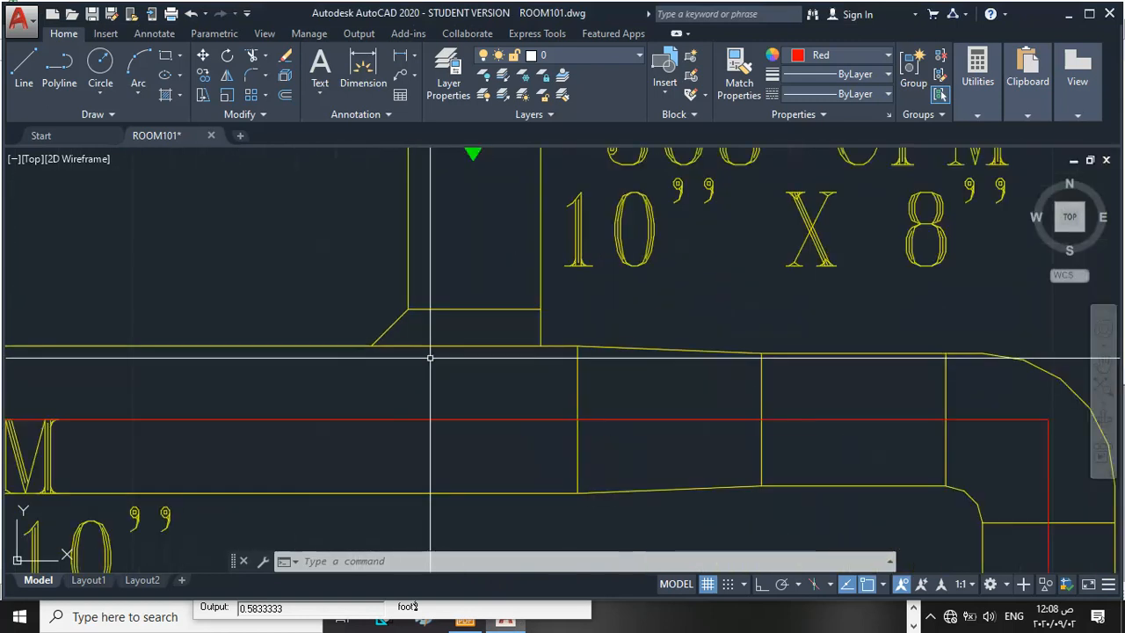
pyautogui.scroll(-3, 429, 358)
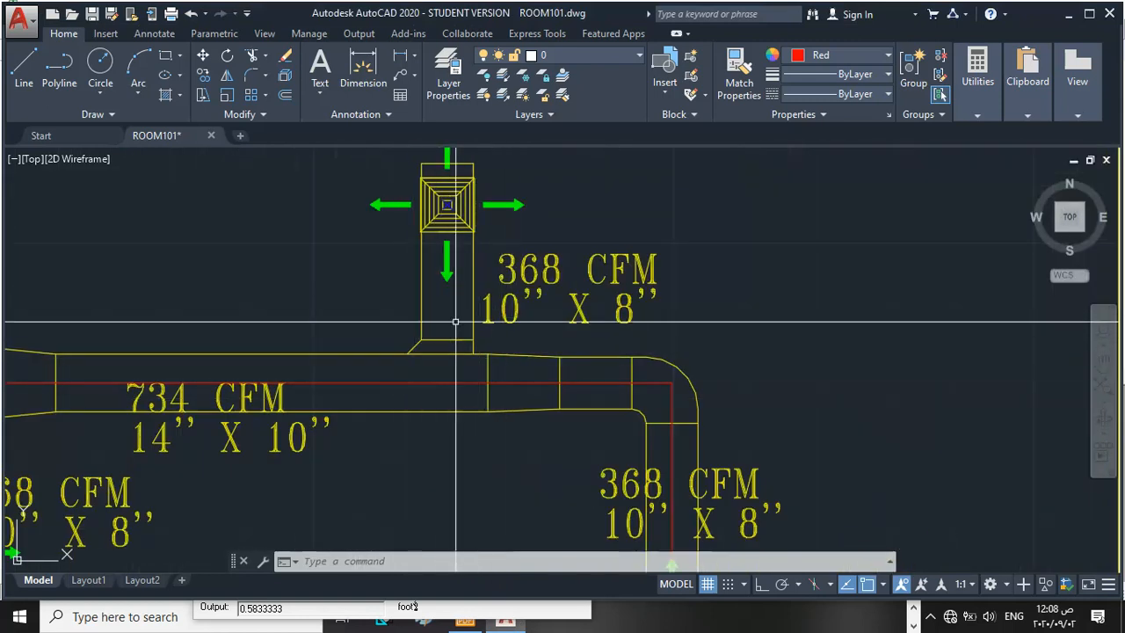
pyautogui.scroll(-5, 455, 322)
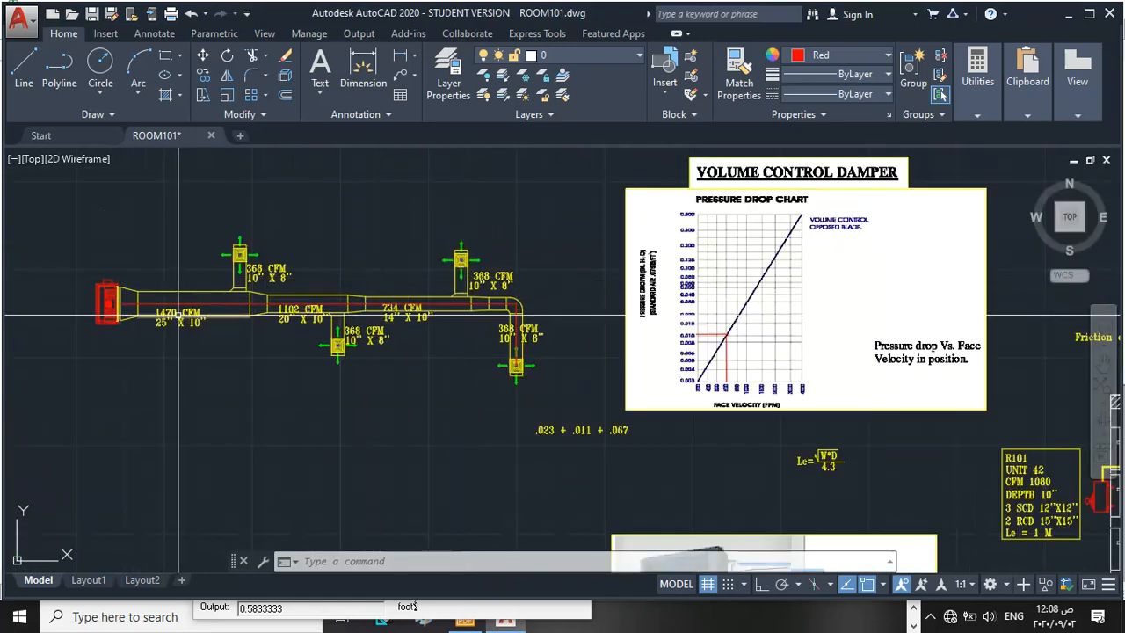
pyautogui.scroll(6, 461, 292)
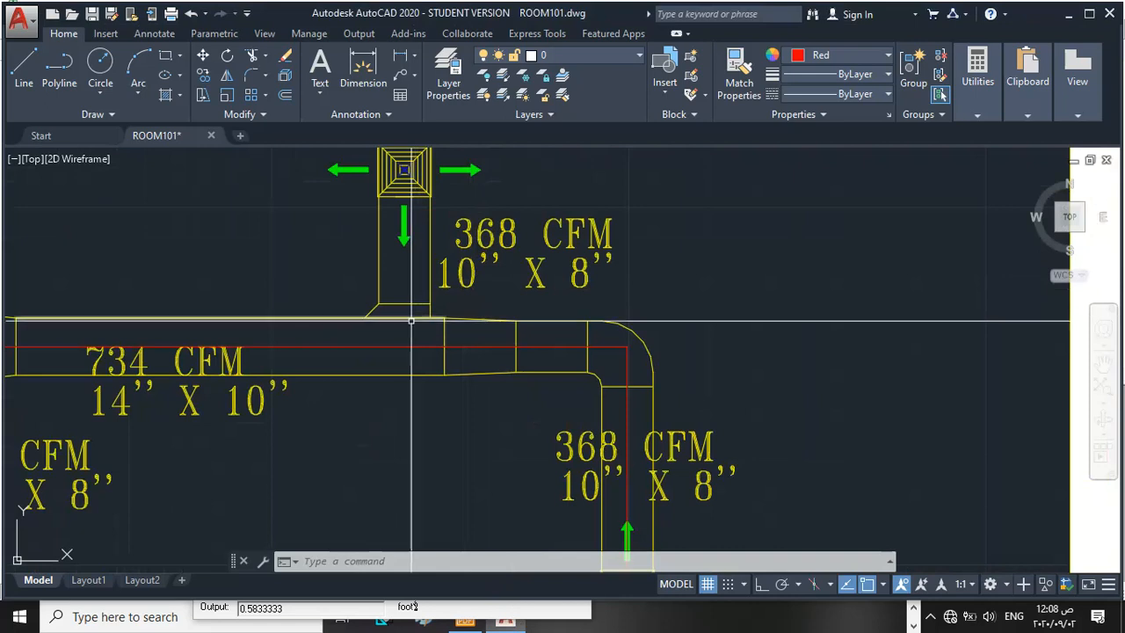
pyautogui.scroll(-3, 439, 342)
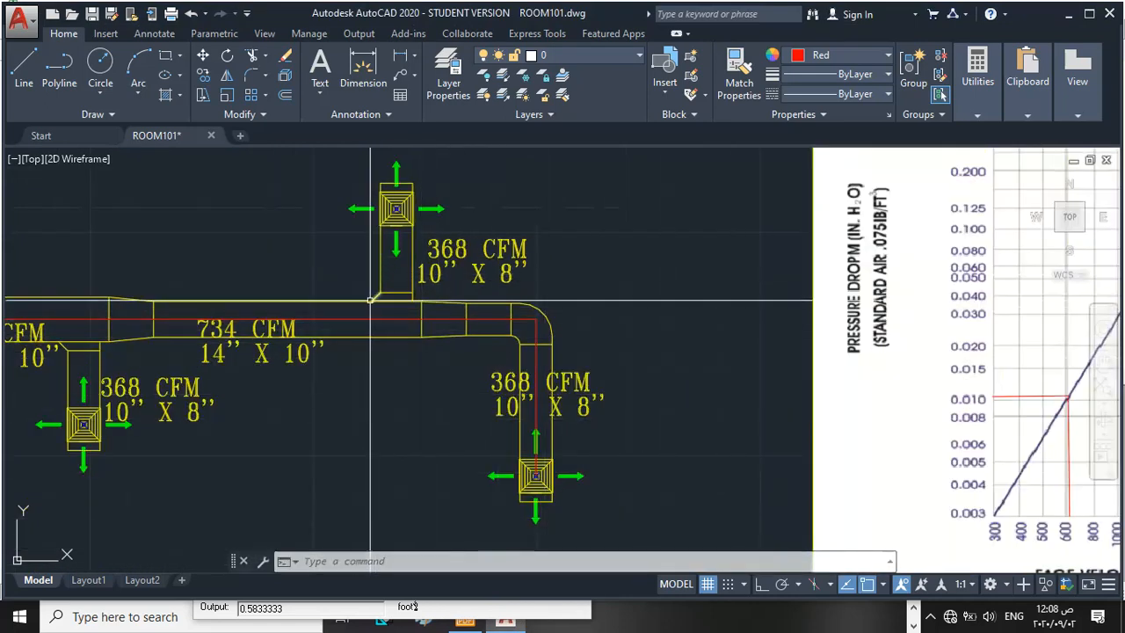
pyautogui.scroll(2, 458, 303)
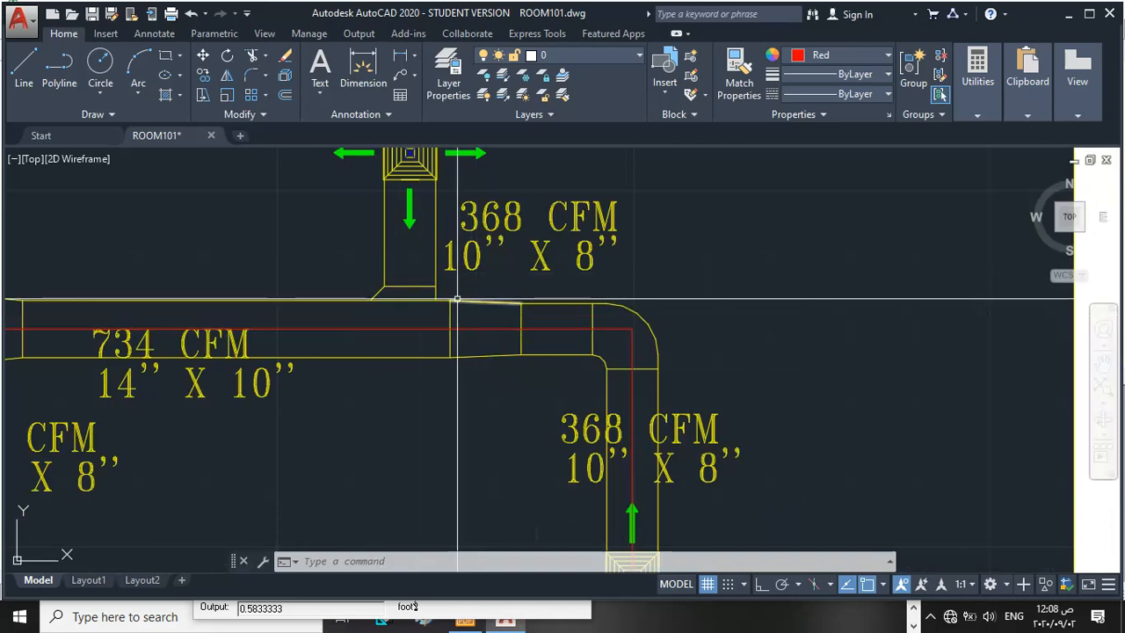
pyautogui.moveTo(457, 300)
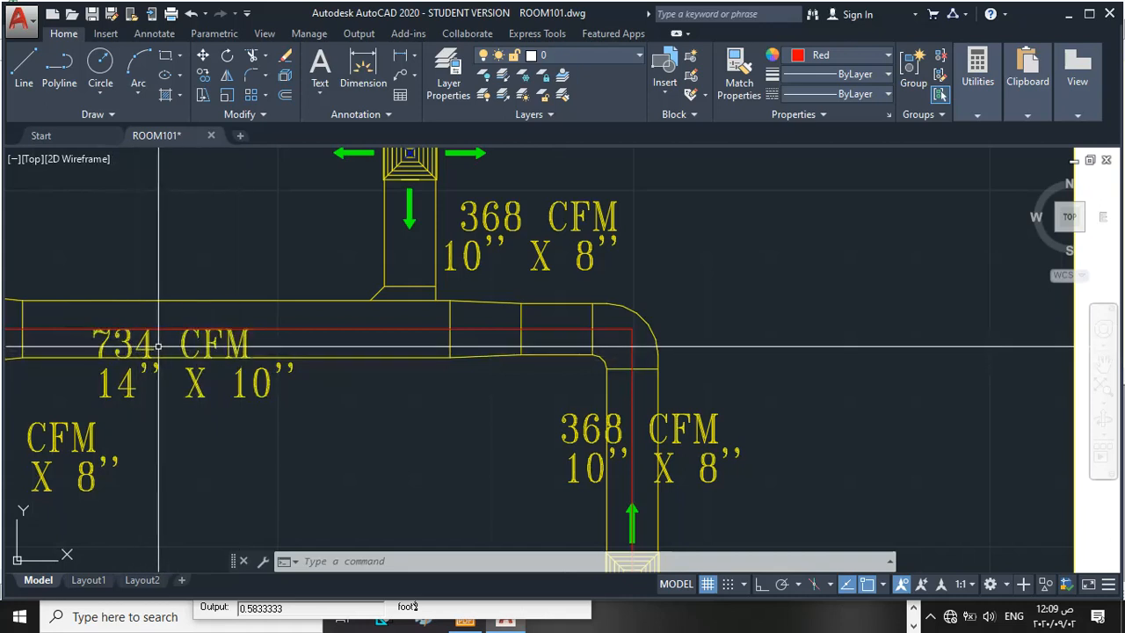
pyautogui.scroll(-1, 339, 377)
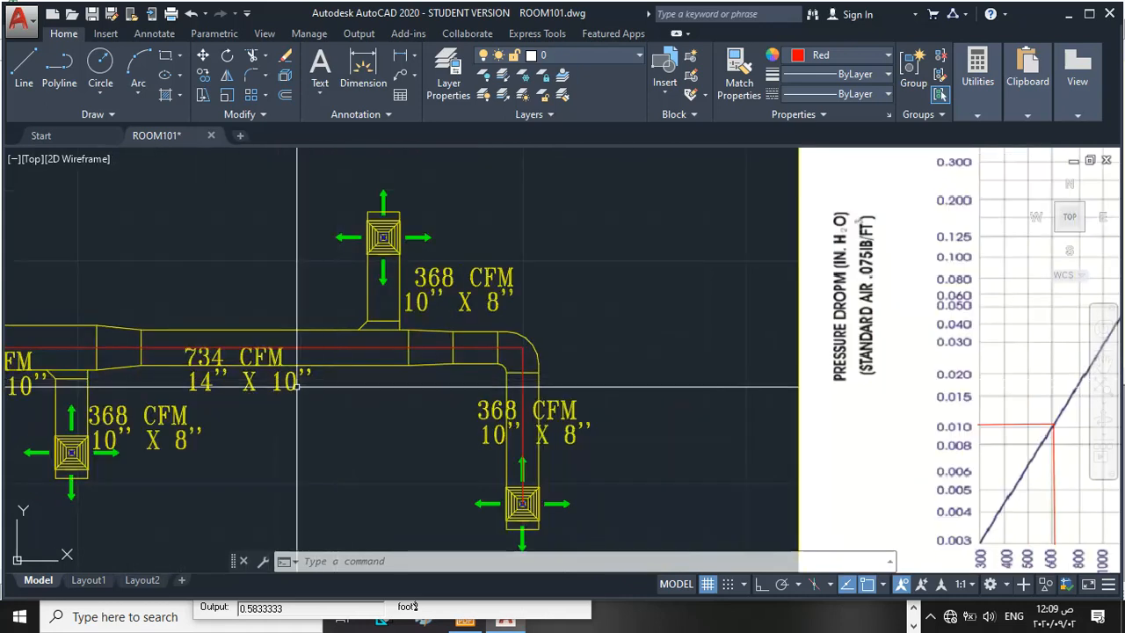
pyautogui.scroll(1, 250, 399)
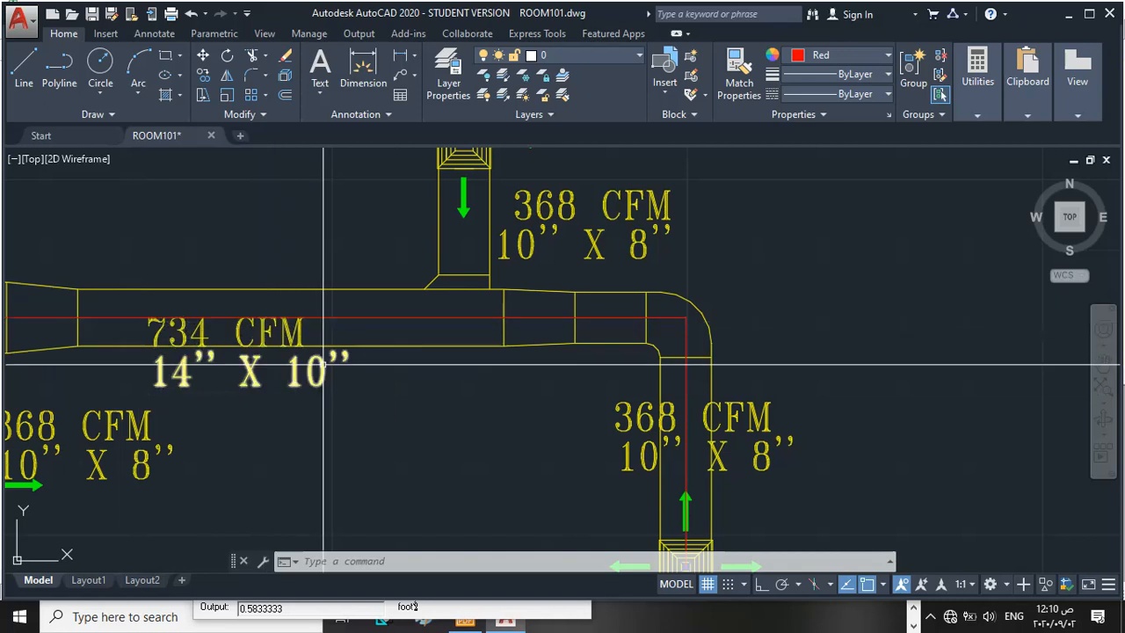
# Step: Switch to the ASHRAE Duct Fitting Database and open the supply rectangular diverging tee with a 45 degree entry branch
pyautogui.click(913, 611)
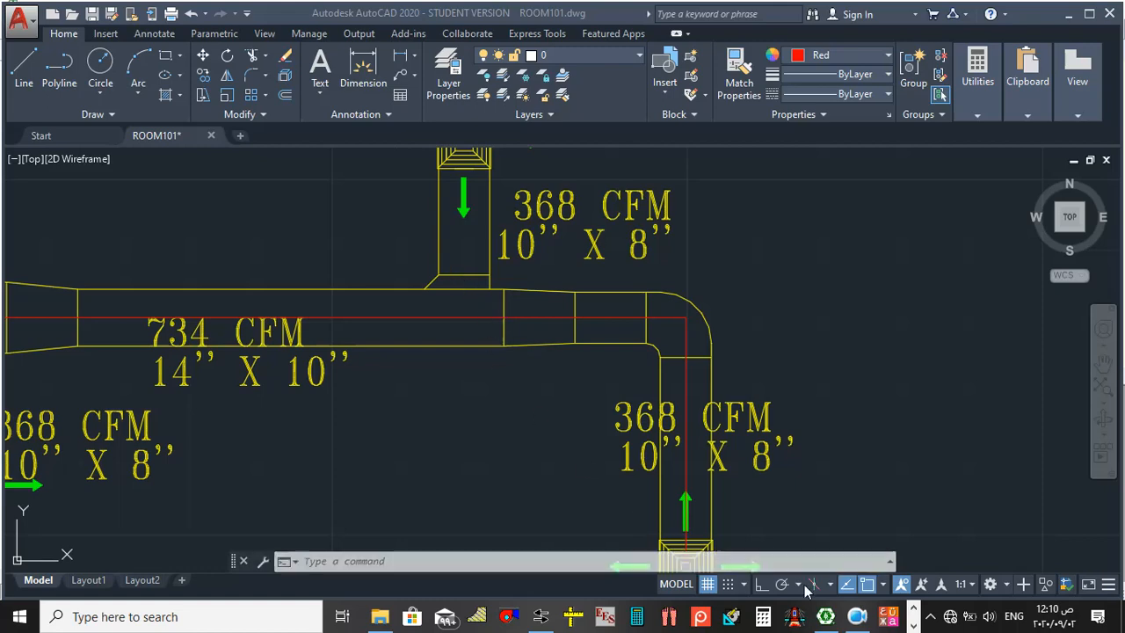
pyautogui.click(825, 616)
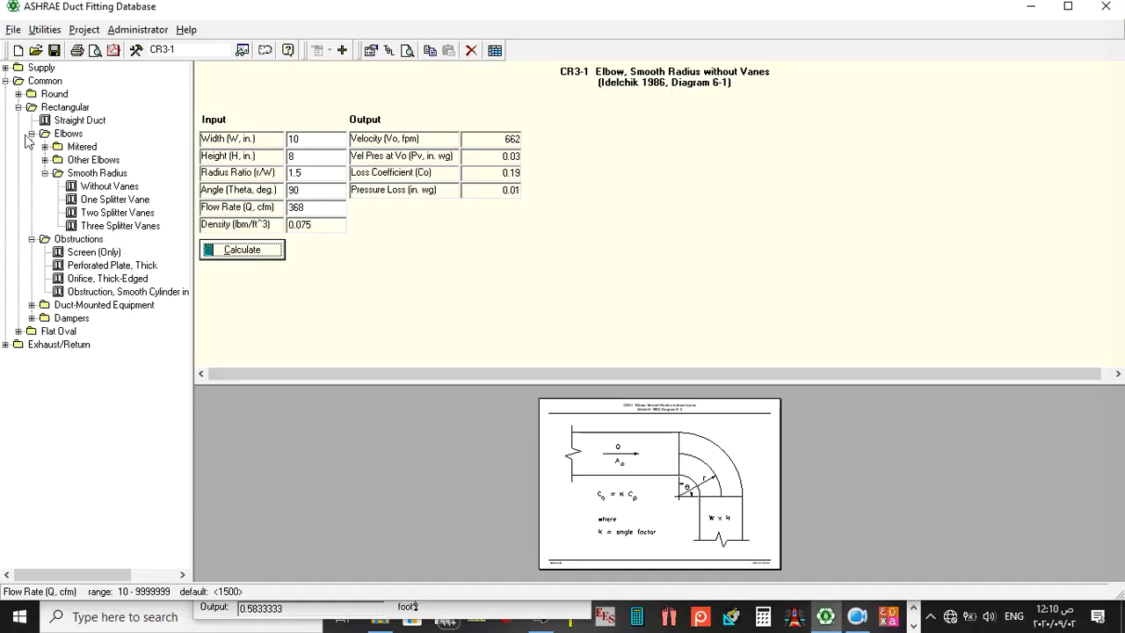
pyautogui.click(5, 68)
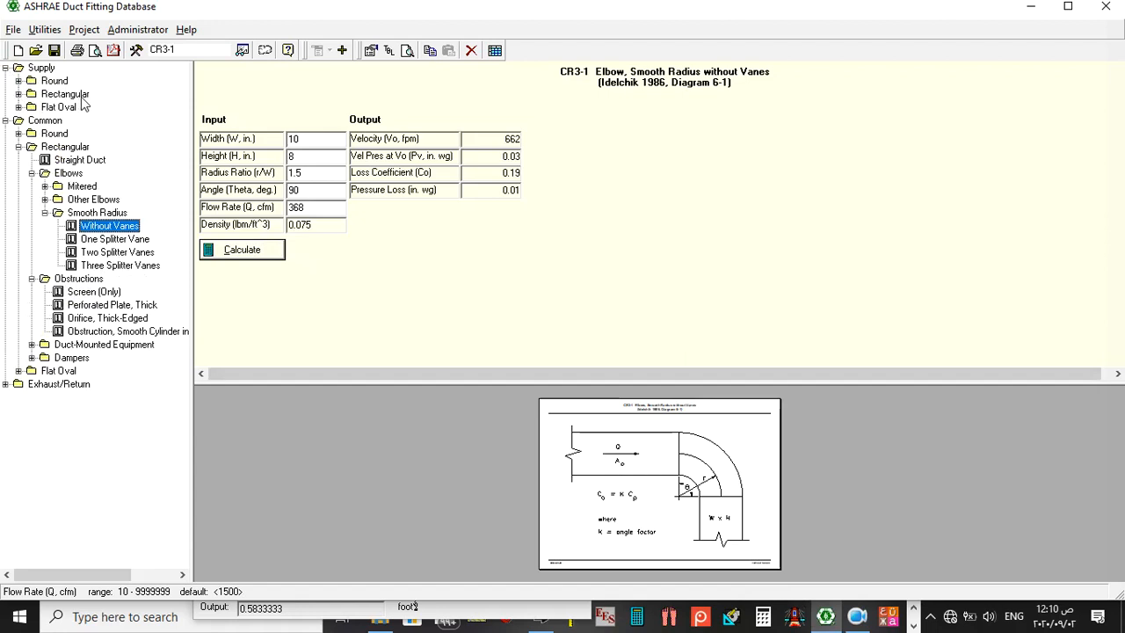
pyautogui.click(19, 94)
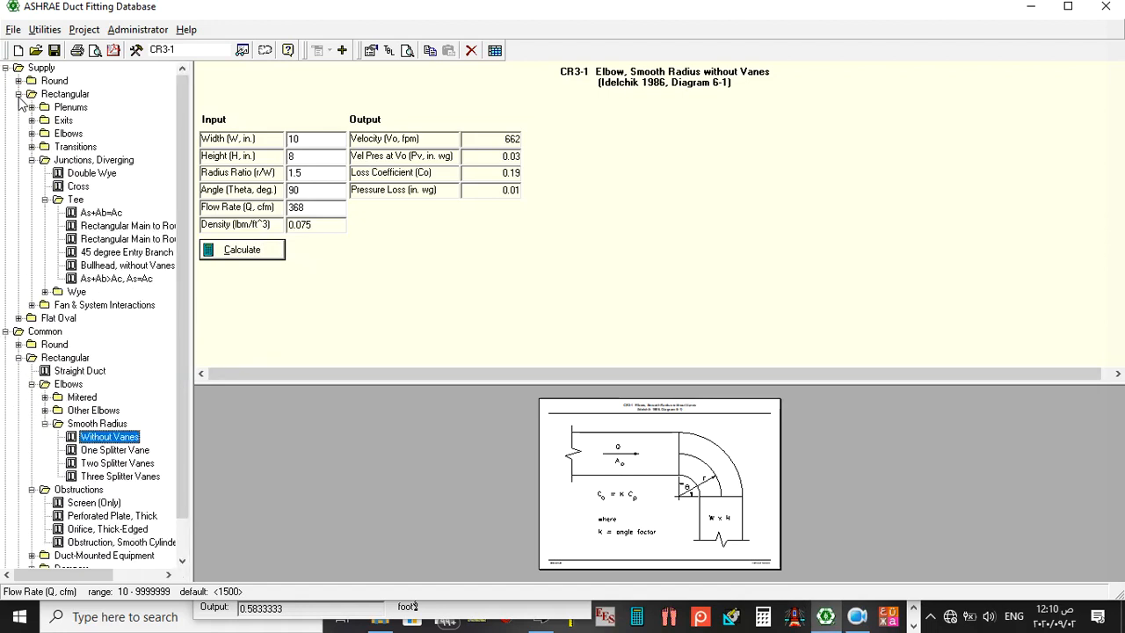
pyautogui.click(31, 160)
pyautogui.click(32, 161)
pyautogui.click(45, 200)
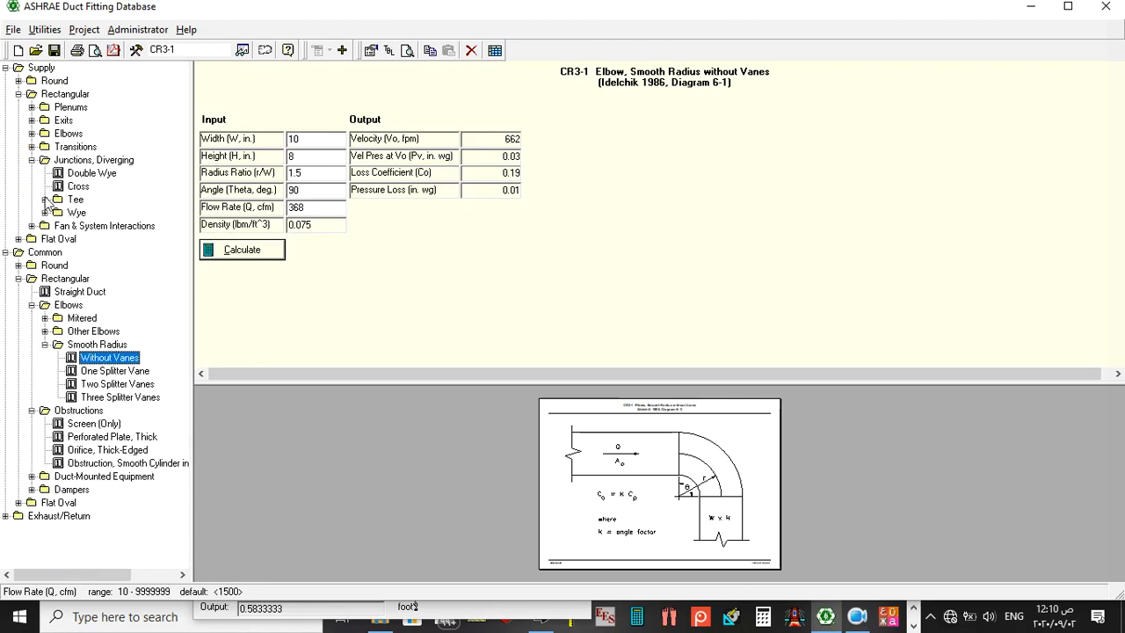
pyautogui.click(45, 199)
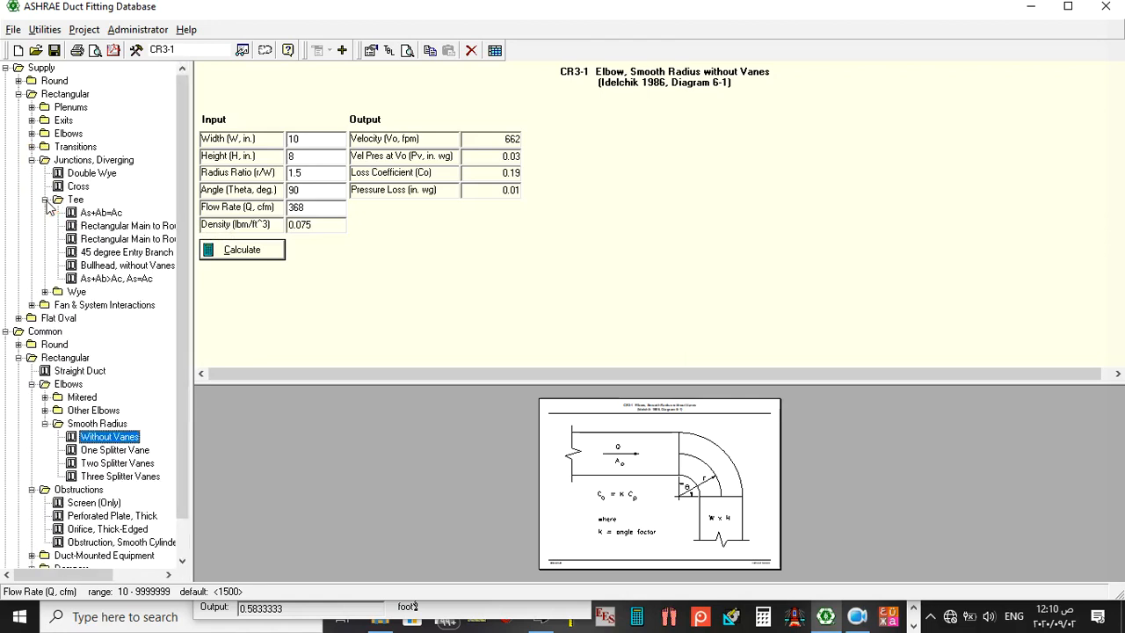
pyautogui.click(110, 255)
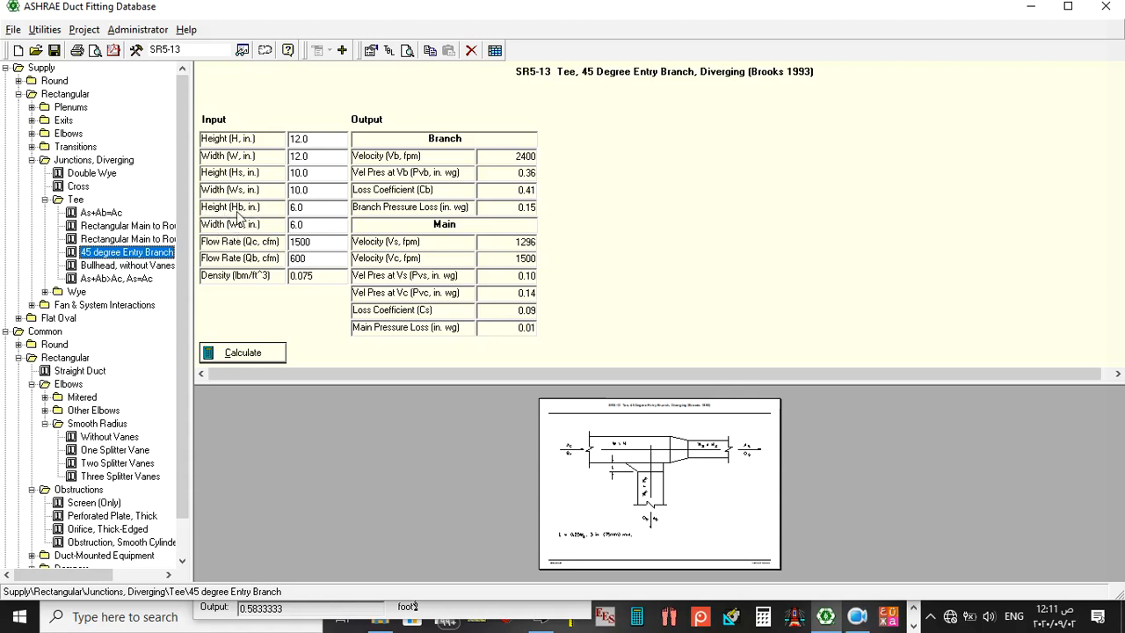
# Step: Set the tee's upstream main duct height H to 10 in. and width W to 14 in
pyautogui.click(317, 141)
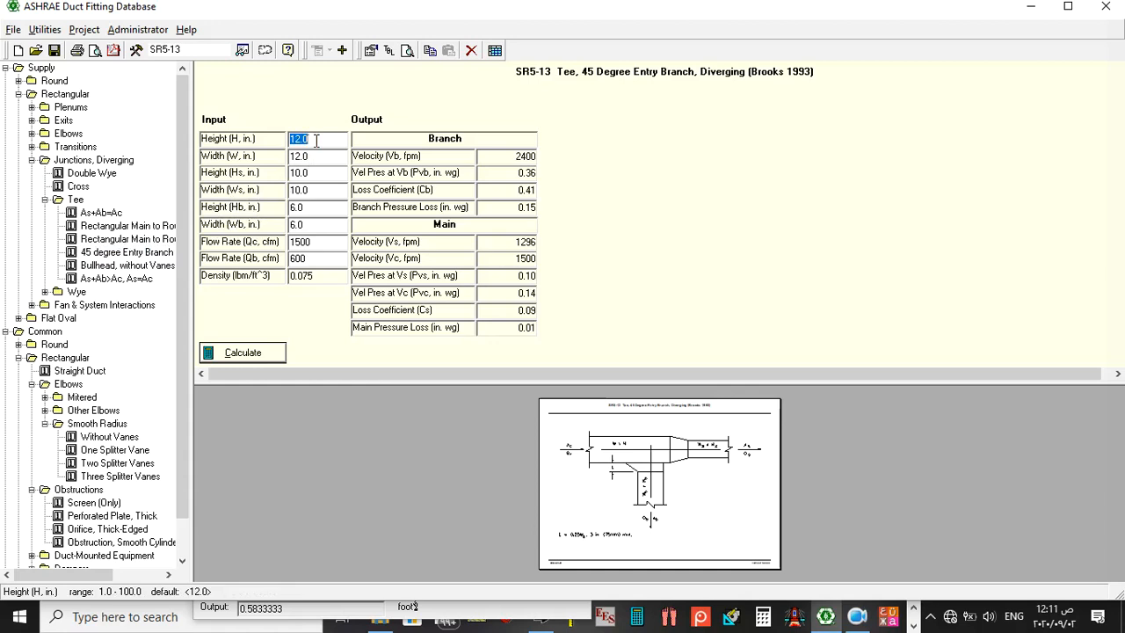
pyautogui.press('BackSpace')
pyautogui.write('10')
pyautogui.click(319, 157)
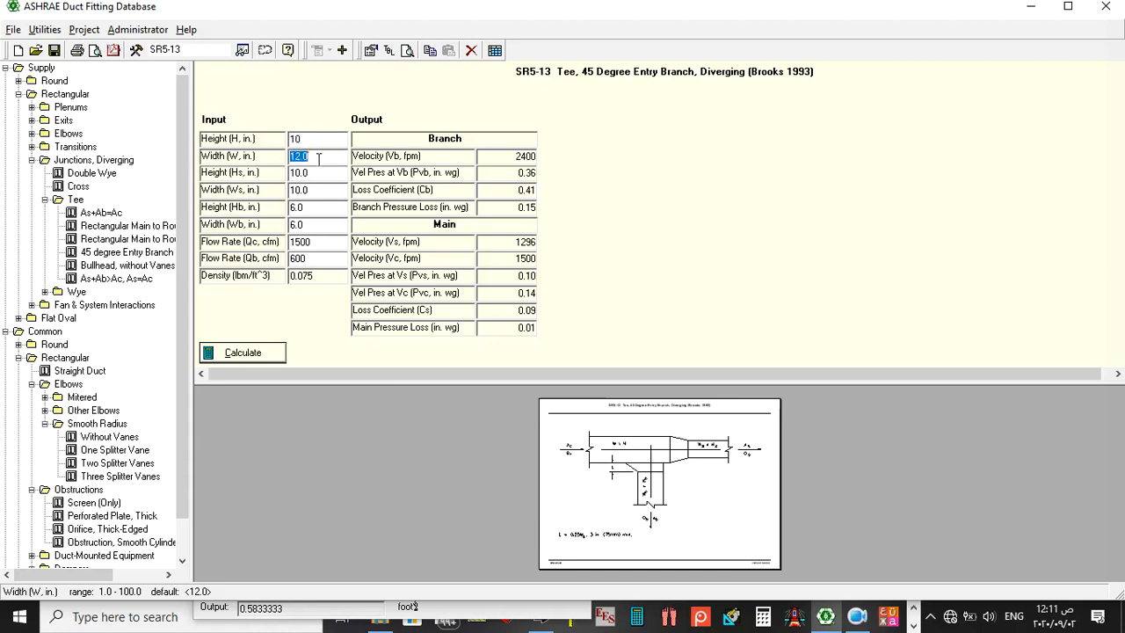
pyautogui.write('14')
# Step: Set both the tee's straight outlet (Hs, Ws) and its branch (Hb, Wb) to 8 in. high and 10 in. wide
pyautogui.click(319, 174)
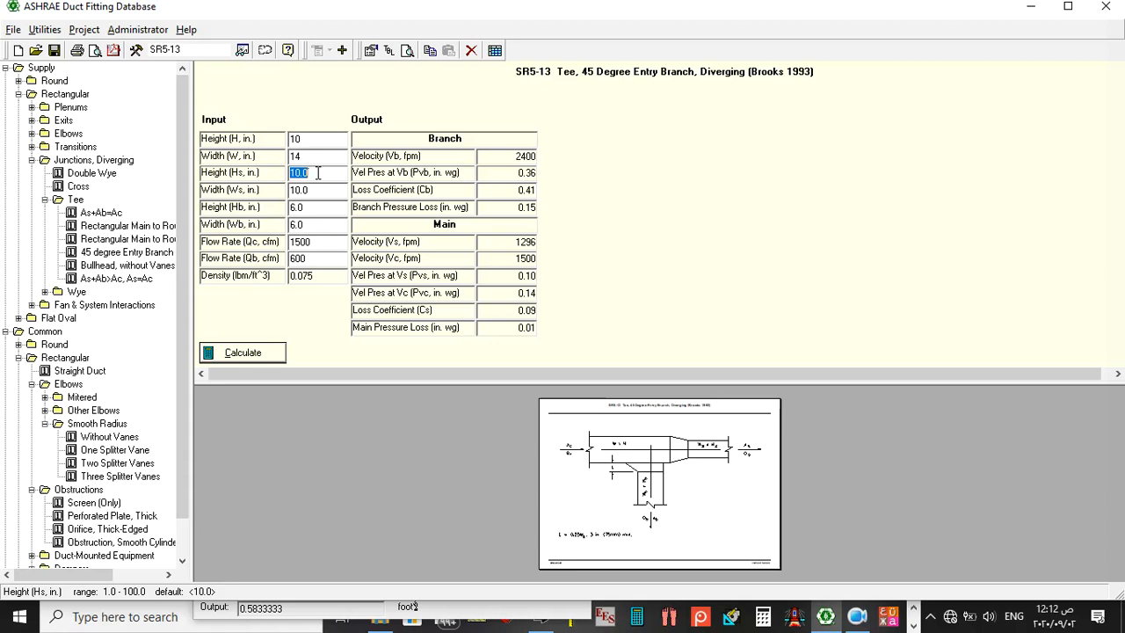
pyautogui.write('8')
pyautogui.click(318, 189)
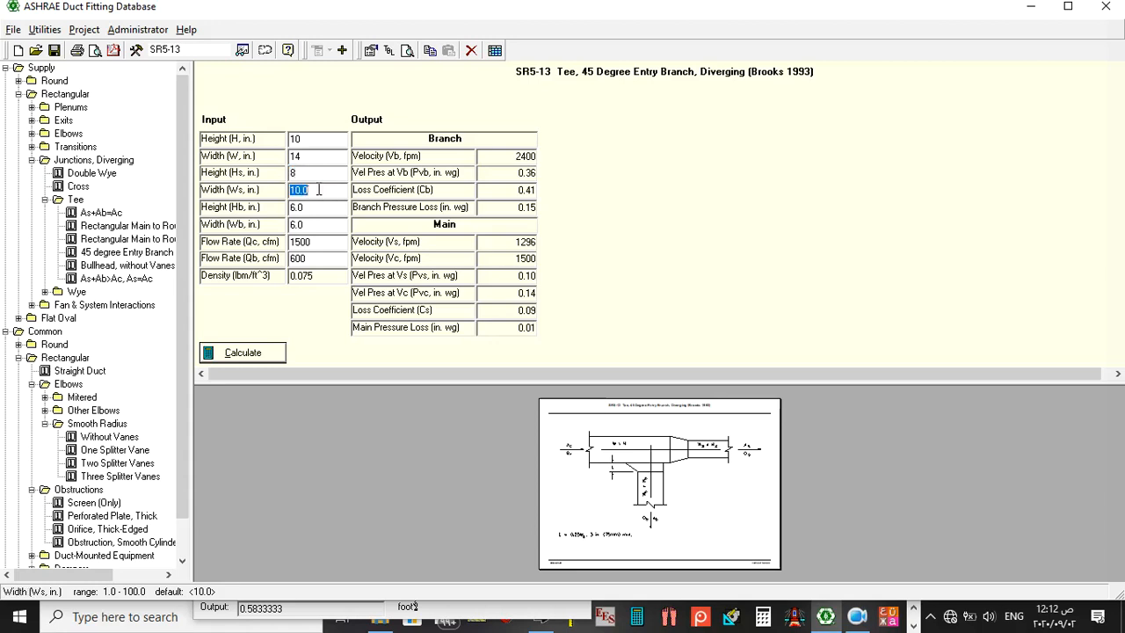
pyautogui.press('BackSpace')
pyautogui.write('10')
pyautogui.click(308, 207)
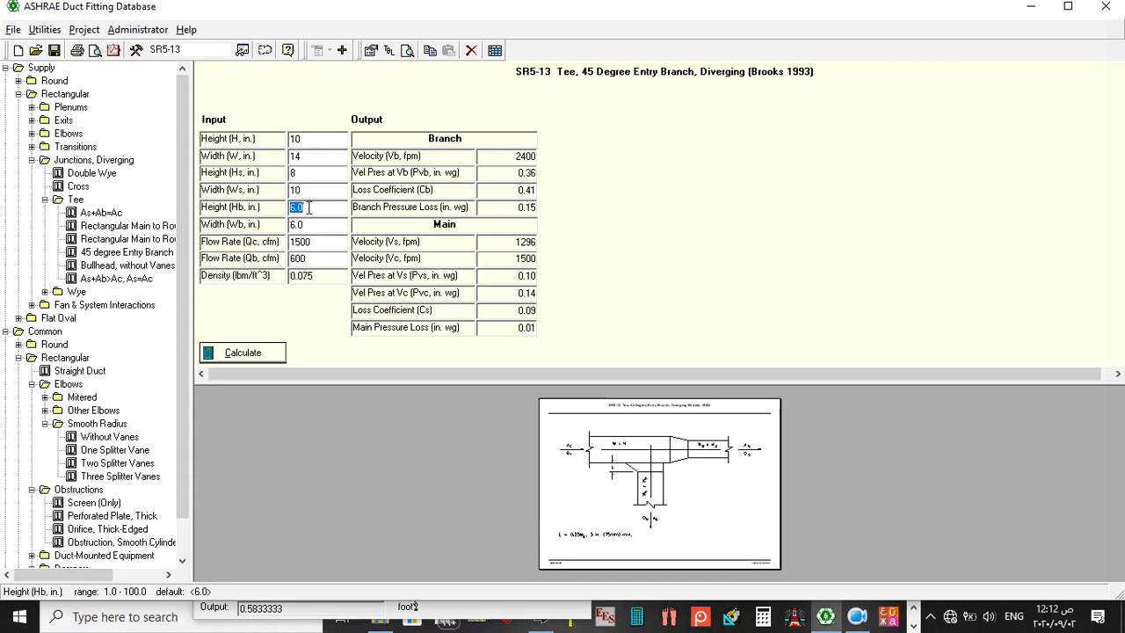
pyautogui.write('8')
pyautogui.click(312, 225)
pyautogui.write('10')
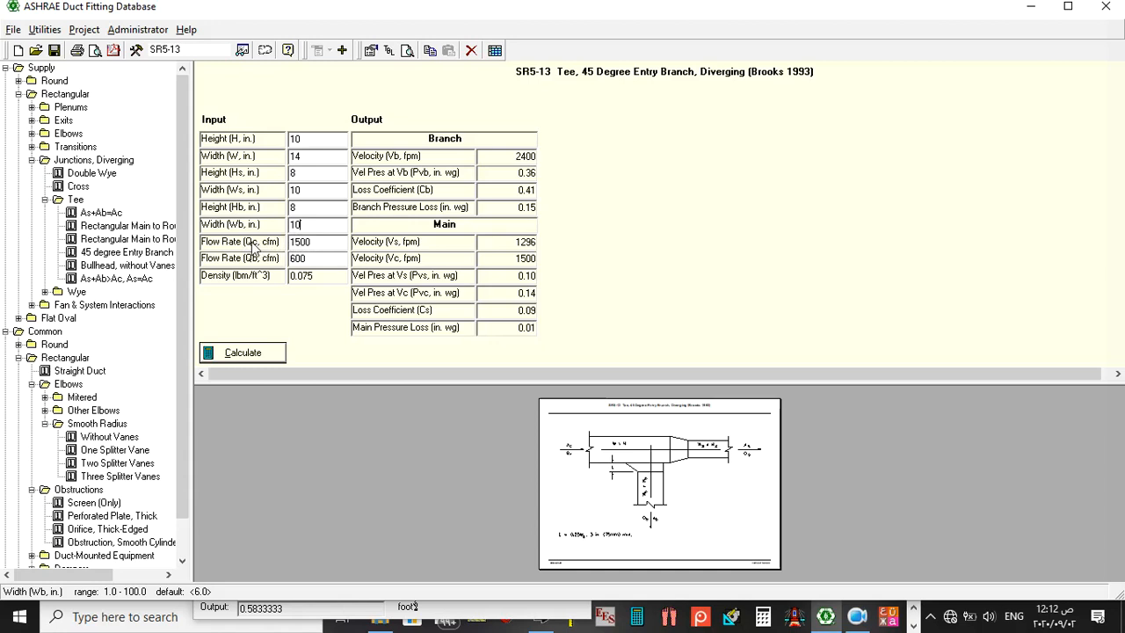
# Step: Set the tee's common flow rate Qc to 734 cfm and branch flow Qb to 368 cfm, and calculate its pressure losses
pyautogui.click(320, 242)
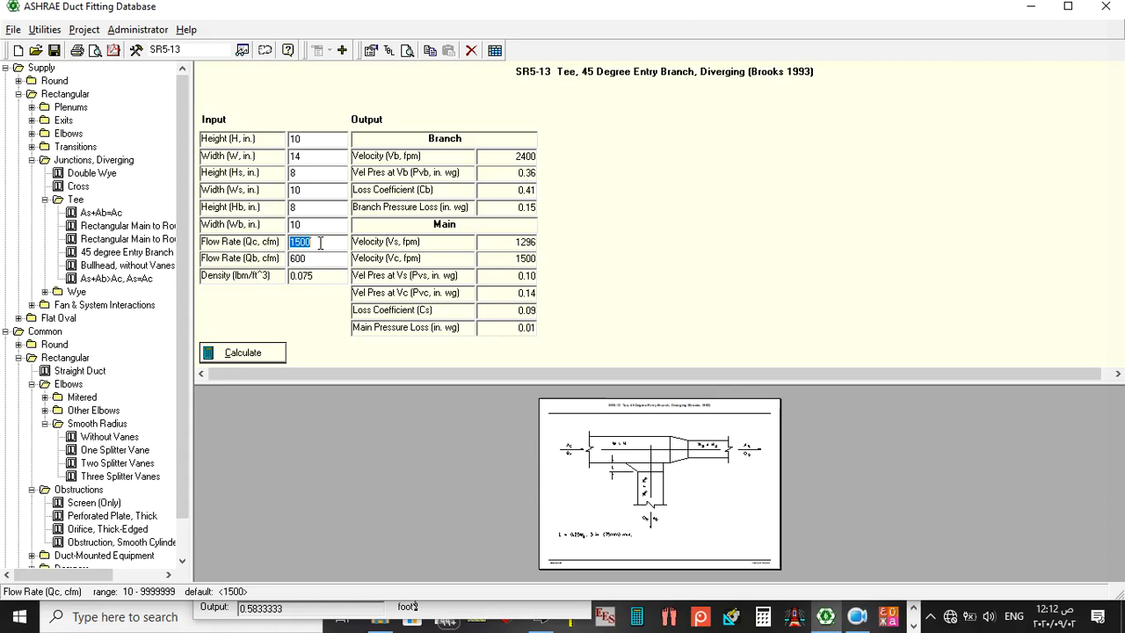
pyautogui.press('BackSpace')
pyautogui.write('734')
pyautogui.click(316, 261)
pyautogui.press('BackSpace')
pyautogui.write('368')
pyautogui.click(247, 357)
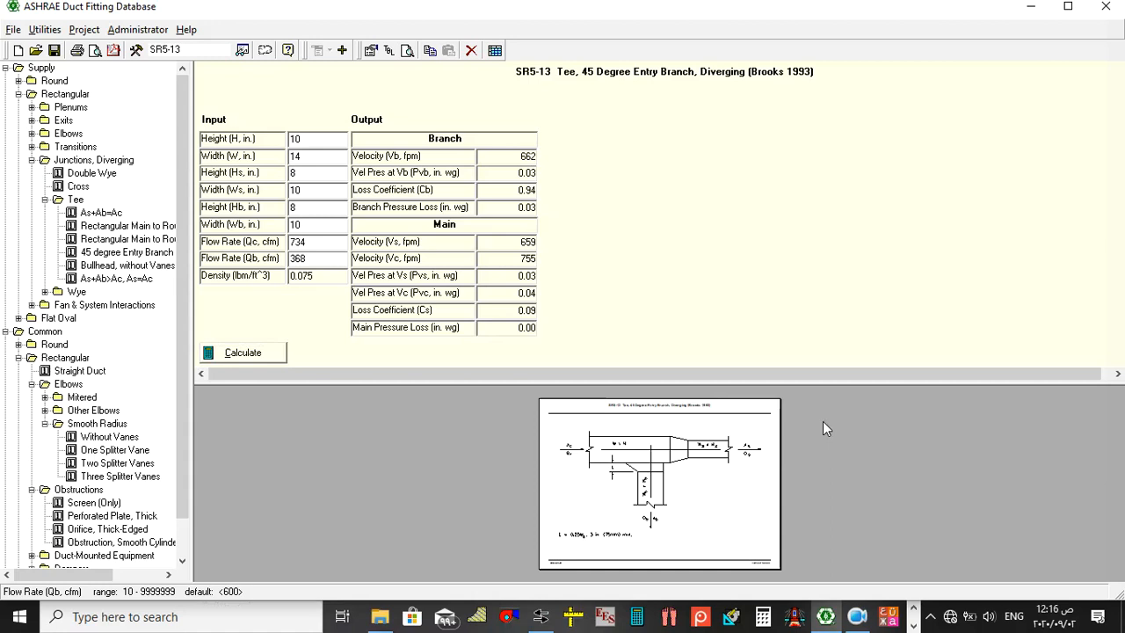
# Step: Switch to the AutoCAD drawing and examine the whole traced duct run from the air unit to the farthest diffuser
pyautogui.click(914, 626)
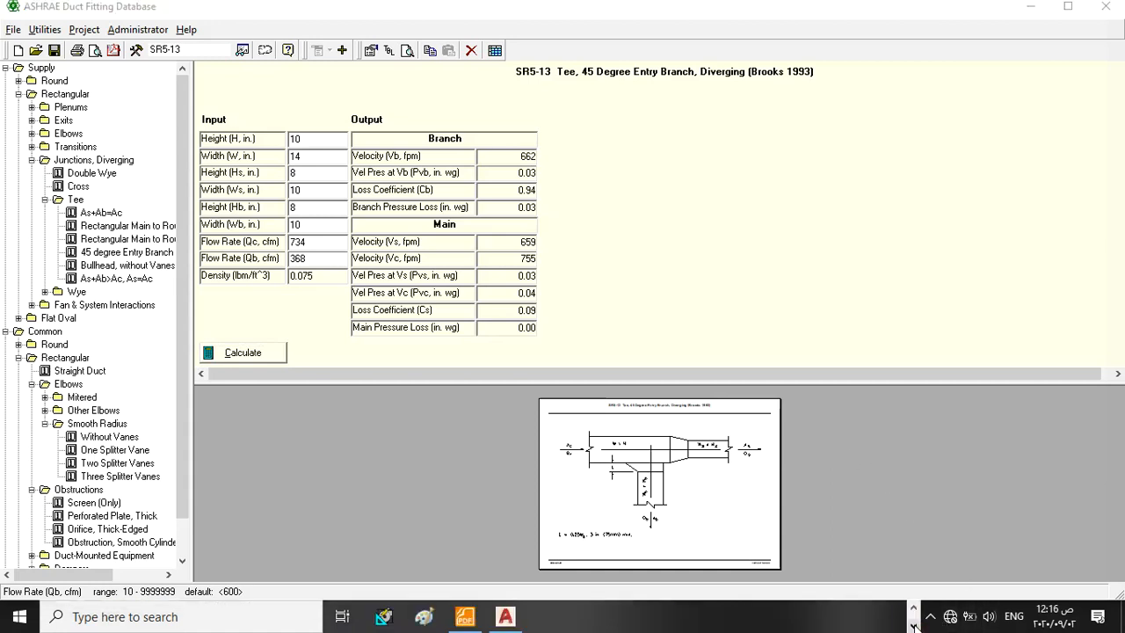
pyautogui.click(508, 617)
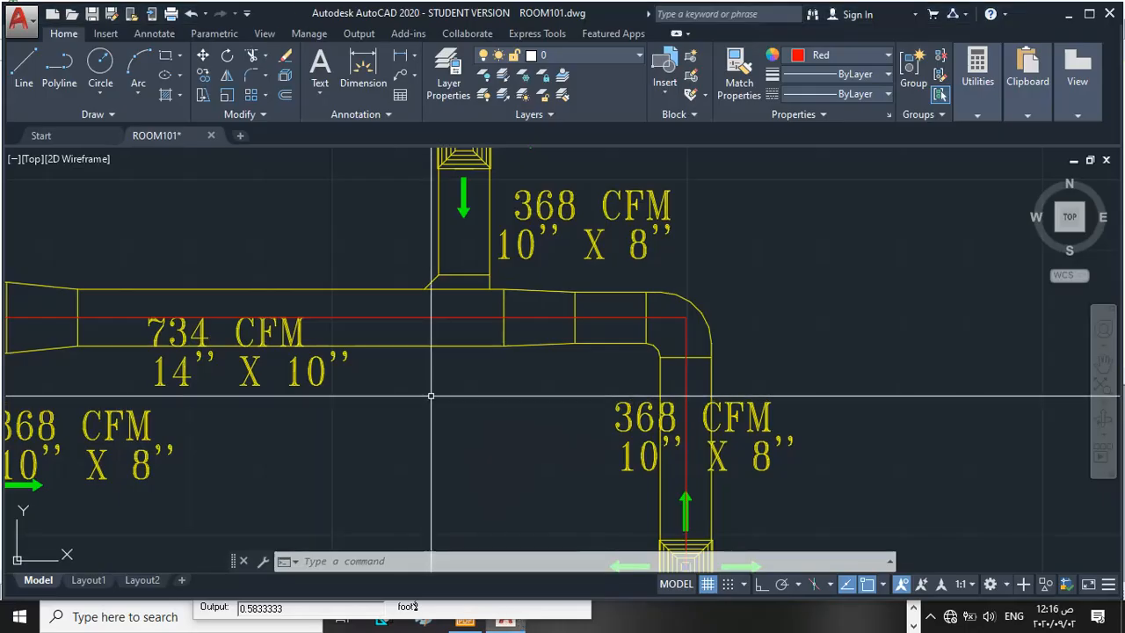
pyautogui.scroll(-6, 429, 398)
pyautogui.scroll(5, 535, 403)
pyautogui.scroll(-5, 535, 403)
pyautogui.scroll(3, 534, 406)
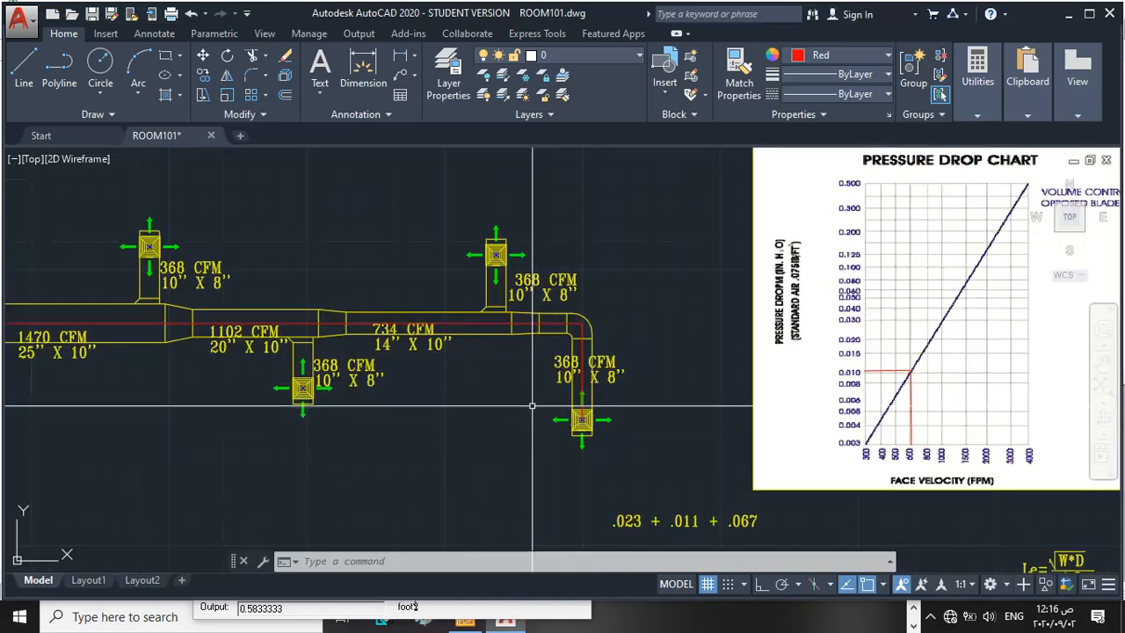
pyautogui.scroll(-2, 540, 385)
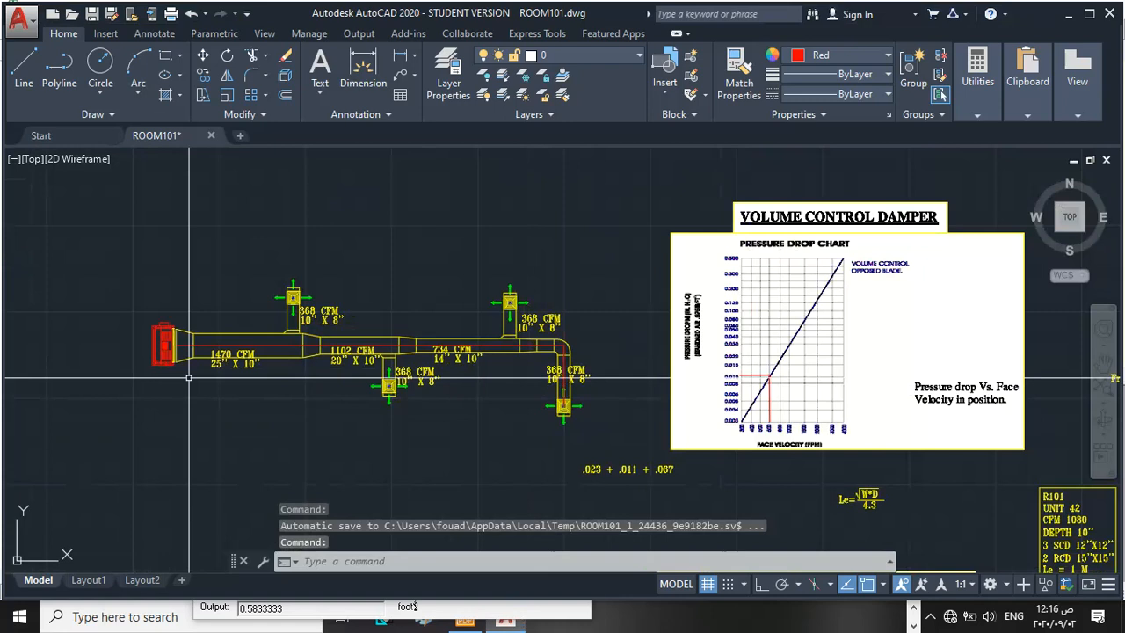
pyautogui.scroll(2, 207, 376)
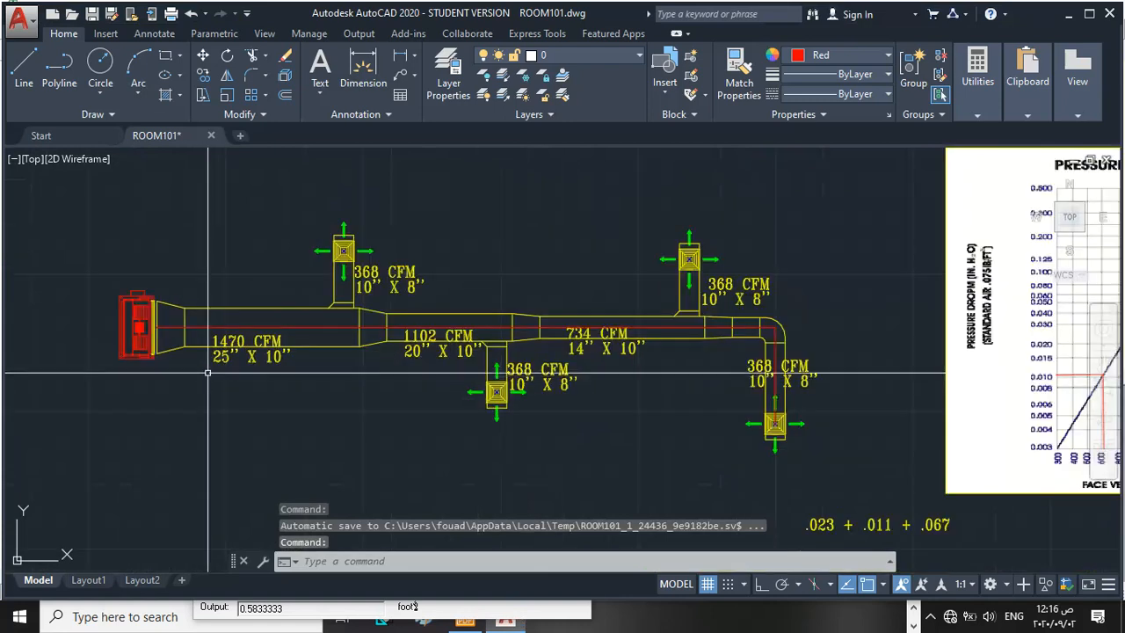
pyautogui.scroll(-2, 132, 320)
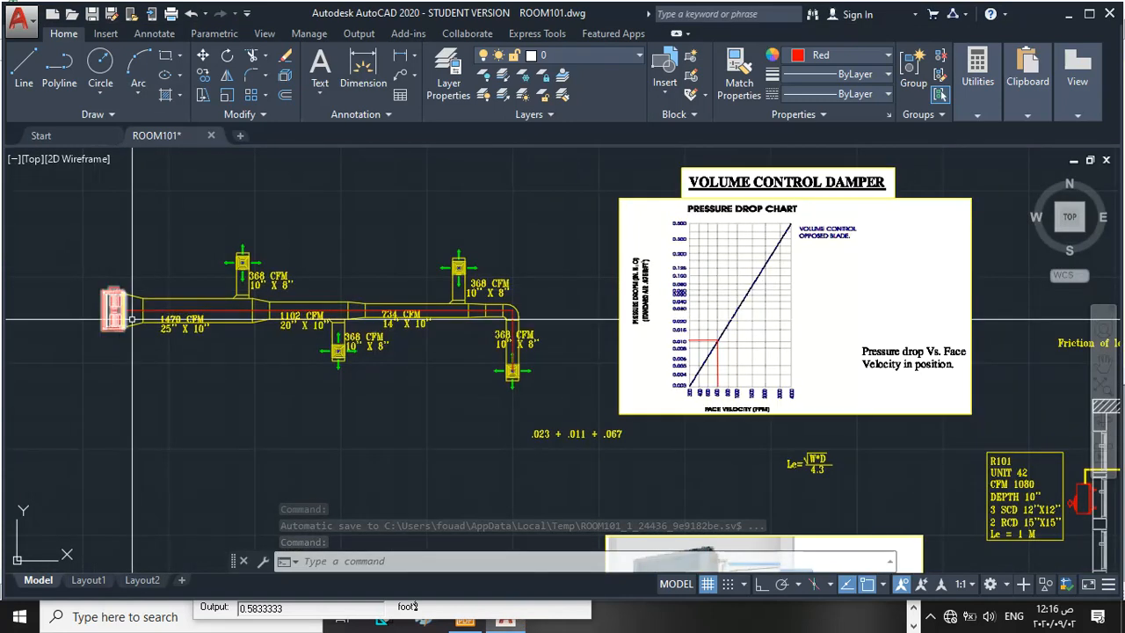
pyautogui.scroll(2, 132, 321)
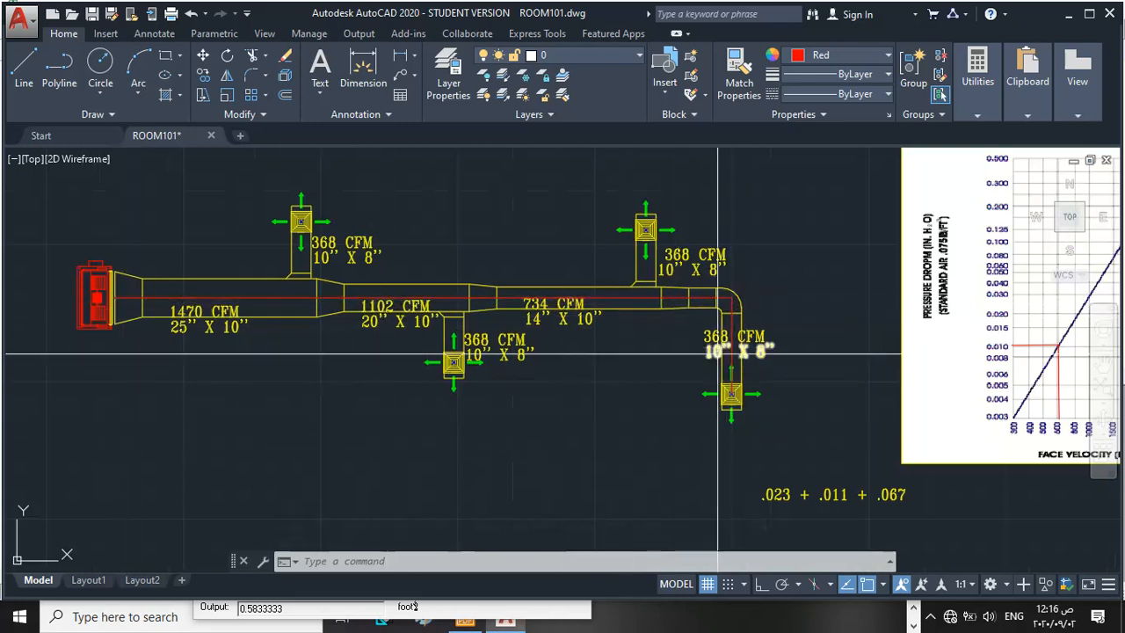
# Step: With Ortho mode on, draw a line about 9.7 units long through the main duct, from the air unit to the last upper branch
pyautogui.click(24, 66)
pyautogui.scroll(2, 131, 295)
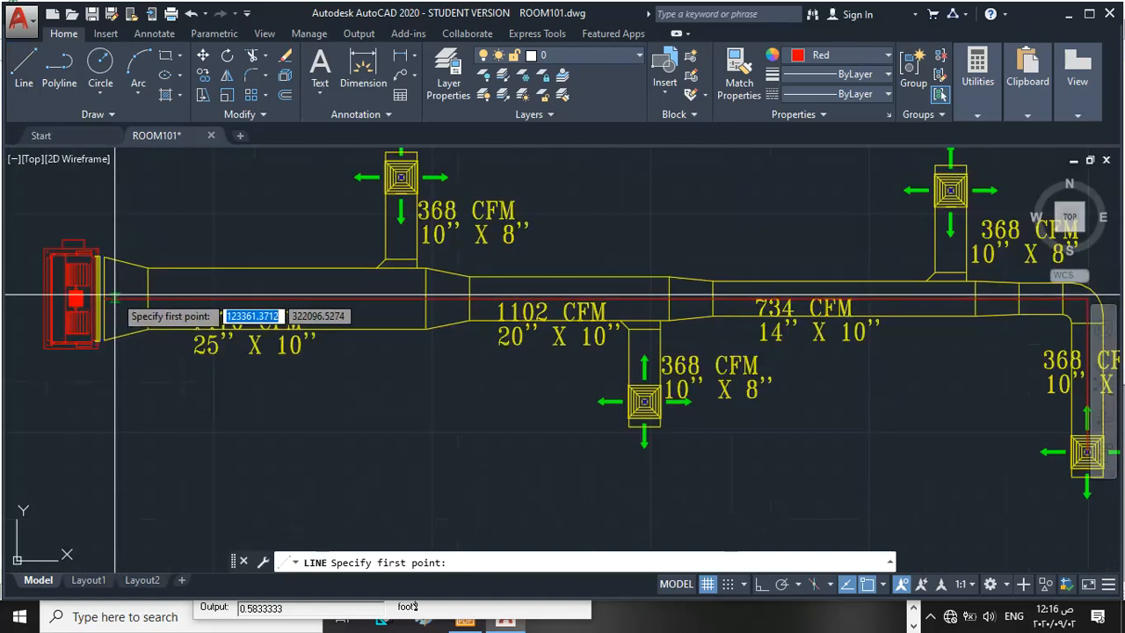
pyautogui.scroll(5, 112, 296)
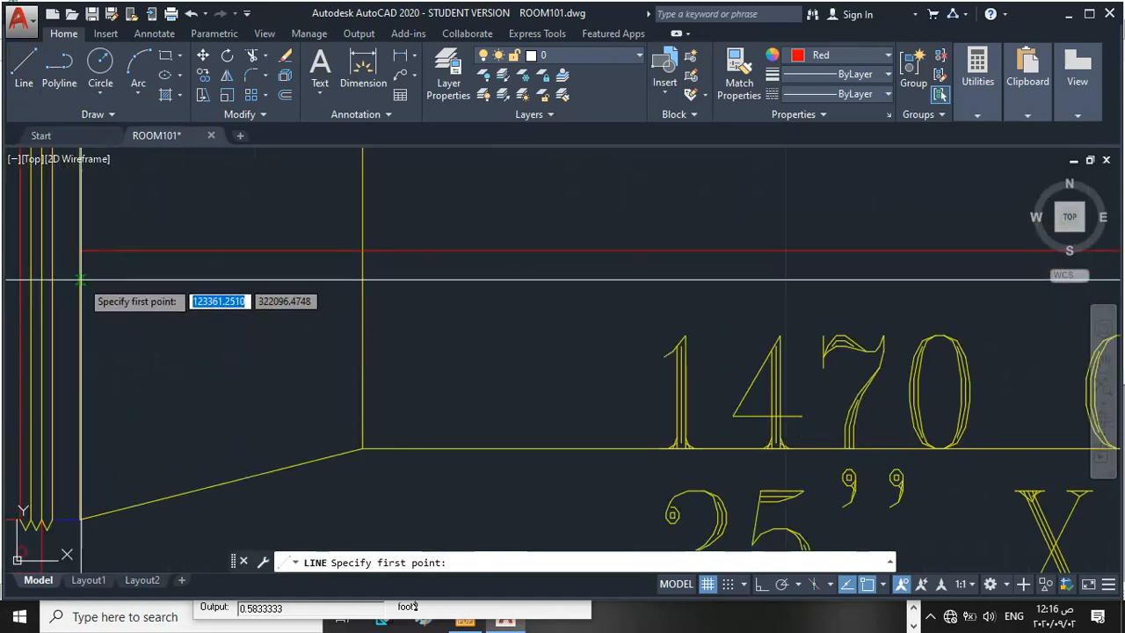
pyautogui.click(80, 273)
pyautogui.scroll(-6, 70, 281)
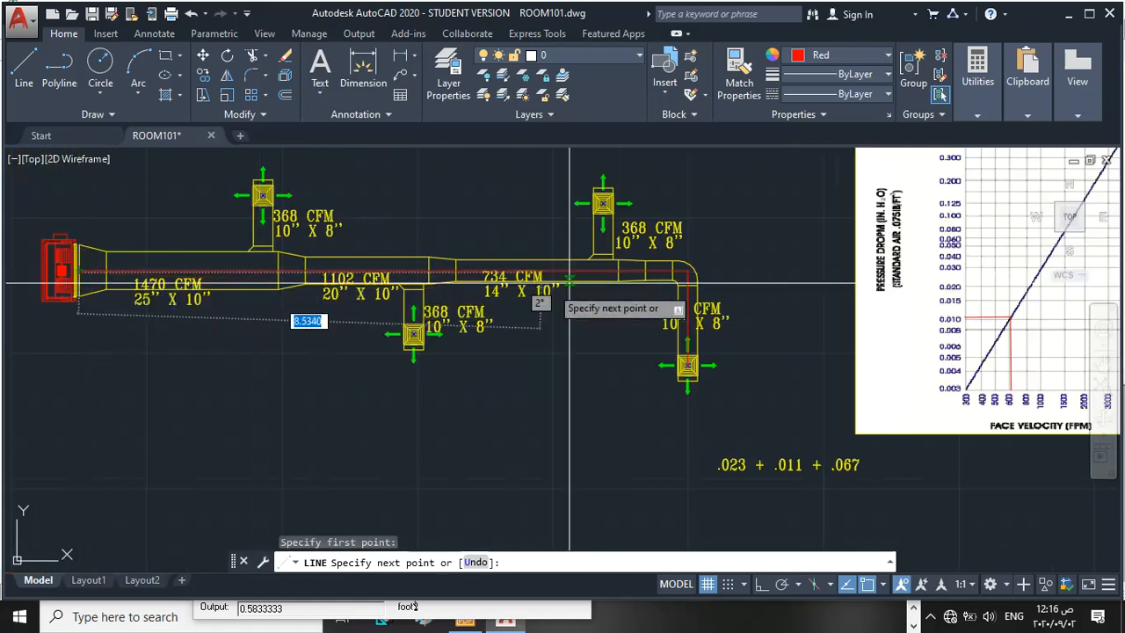
pyautogui.scroll(5, 569, 281)
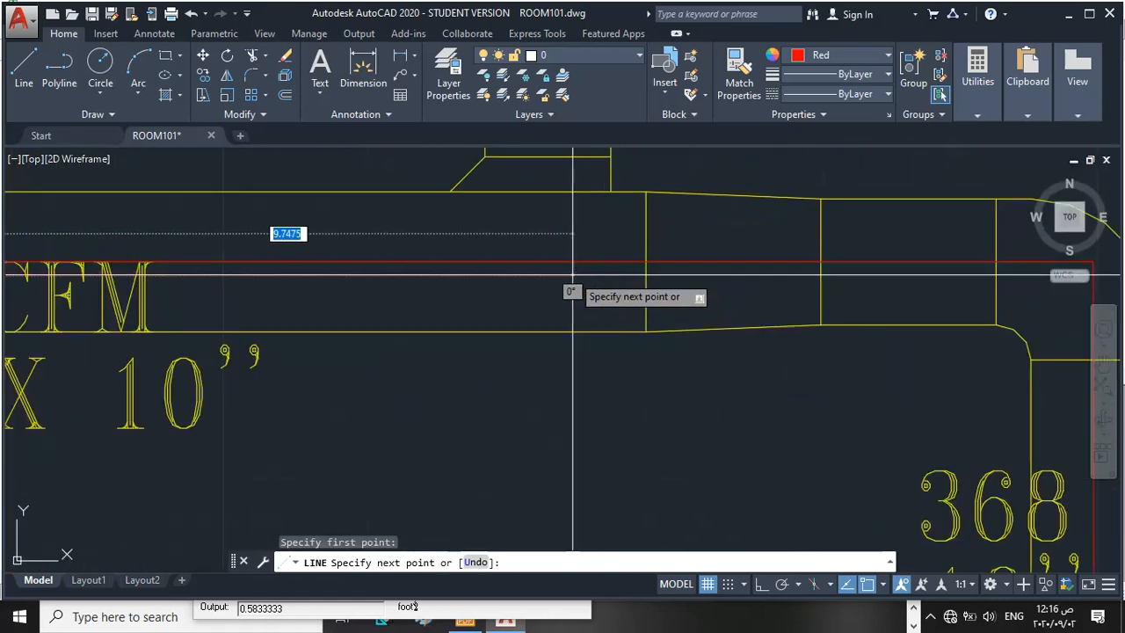
pyautogui.click(761, 583)
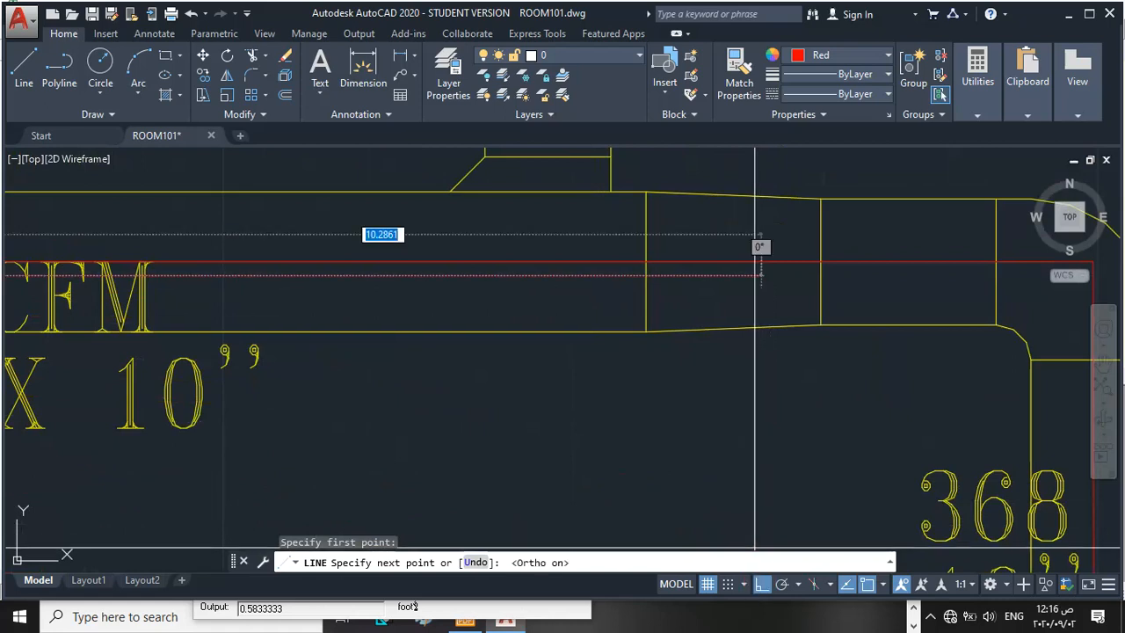
pyautogui.click(565, 273)
# Step: Continue the line up the last upper branch to the centre of its diffuser and finish it there
pyautogui.scroll(-4, 595, 375)
pyautogui.scroll(2, 591, 278)
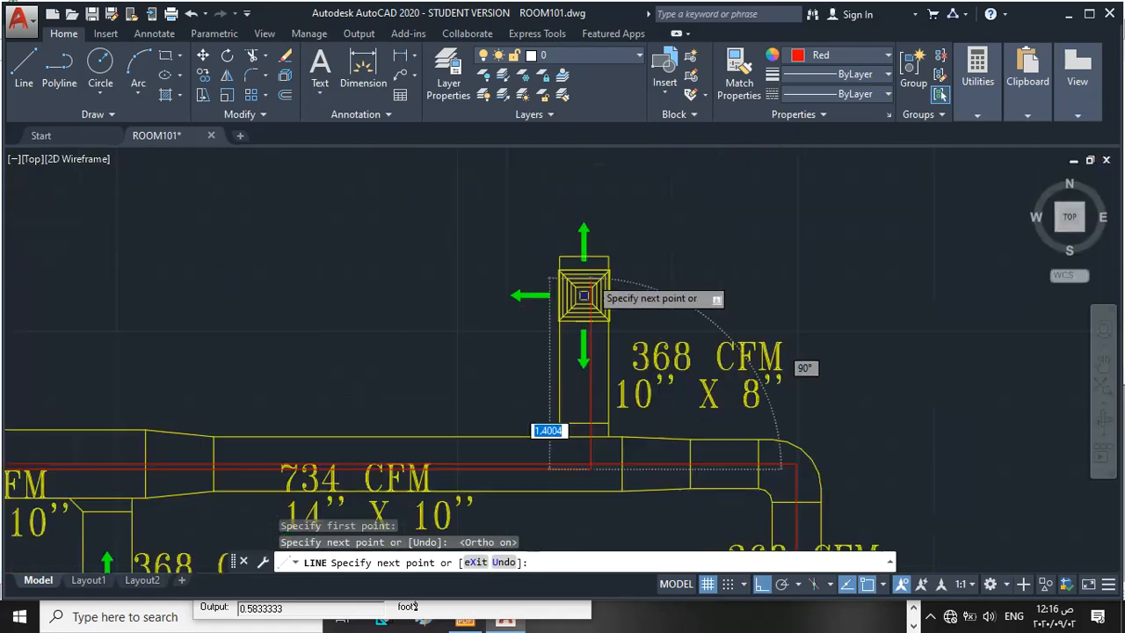
pyautogui.scroll(6, 583, 295)
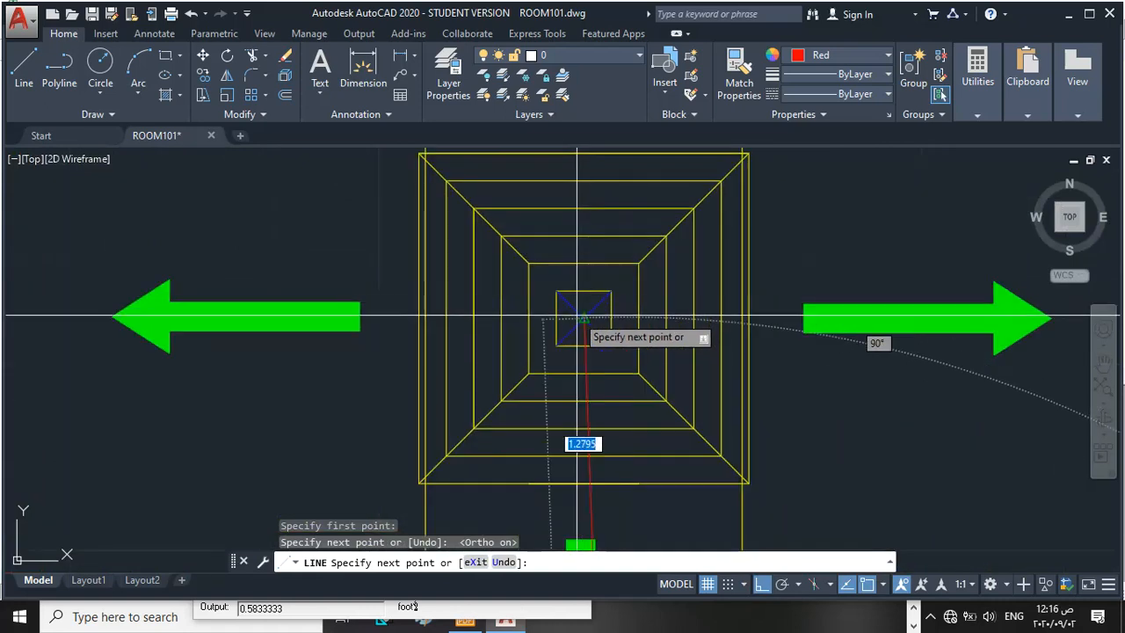
pyautogui.click(580, 316)
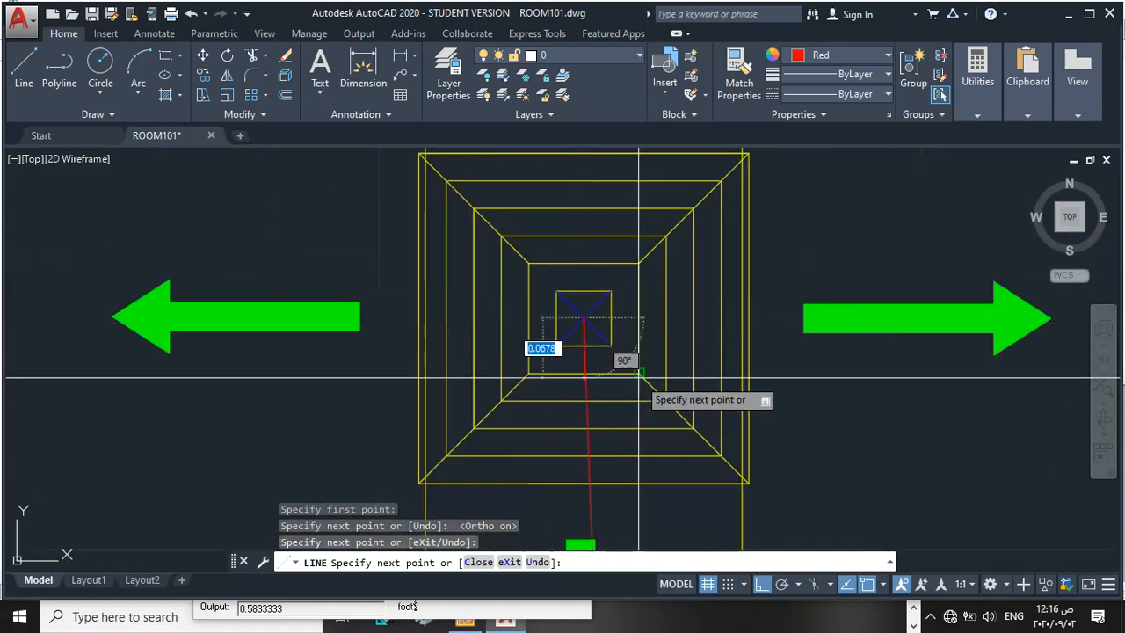
pyautogui.press('Escape')
pyautogui.scroll(-4, 637, 374)
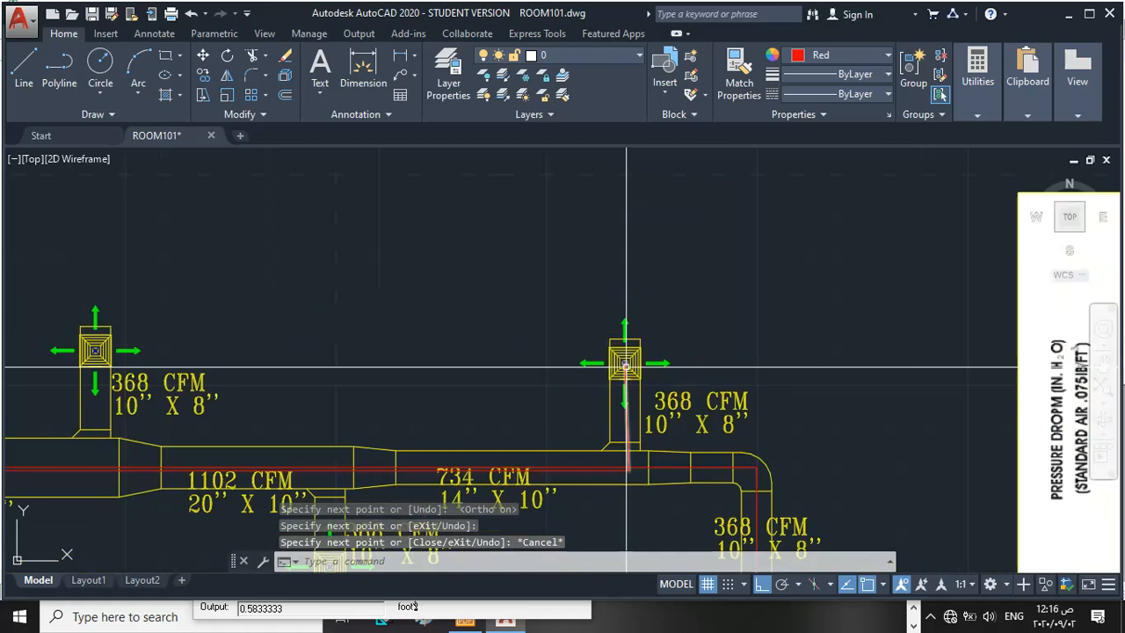
pyautogui.scroll(-2, 633, 421)
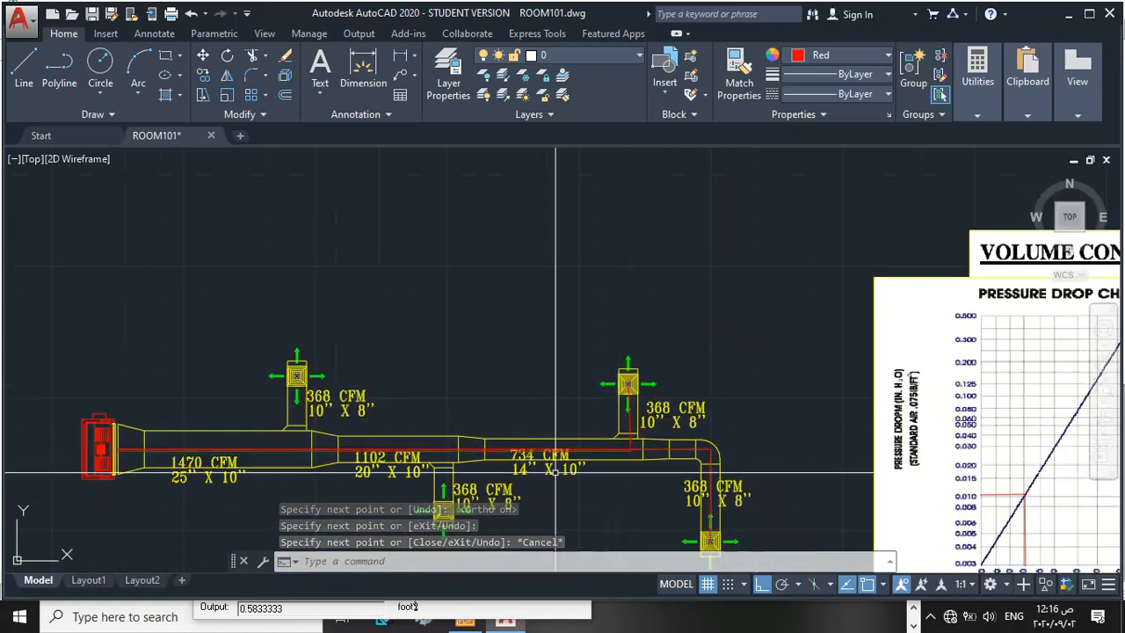
# Step: Erase the two line segments traced from the air unit to the last upper branch's diffuser
pyautogui.scroll(4, 530, 470)
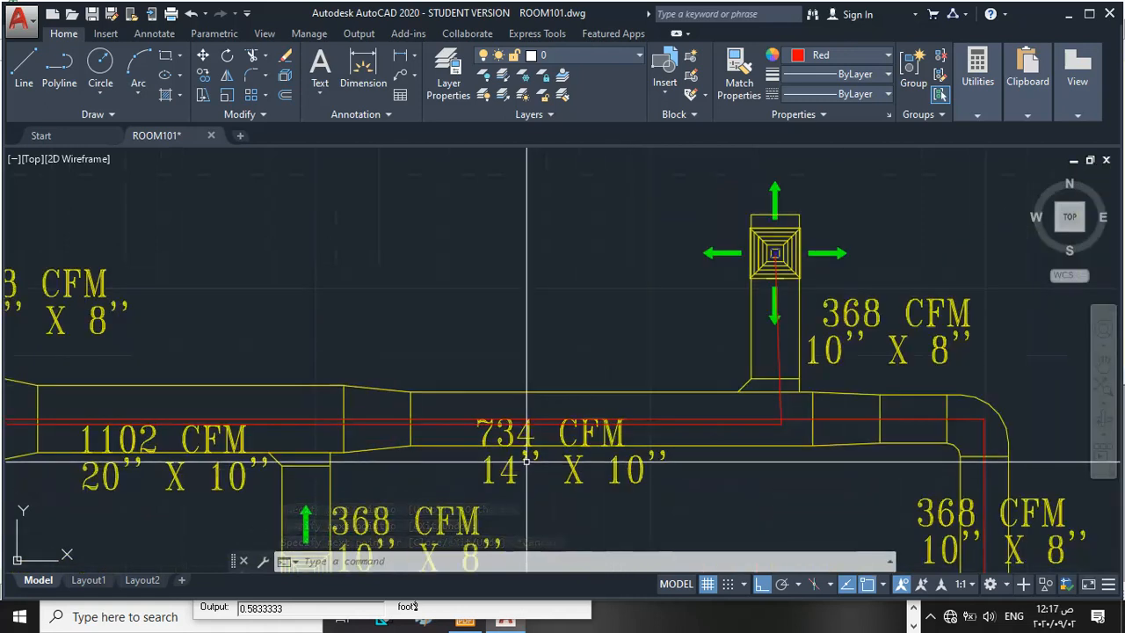
pyautogui.scroll(4, 677, 450)
pyautogui.click(674, 379)
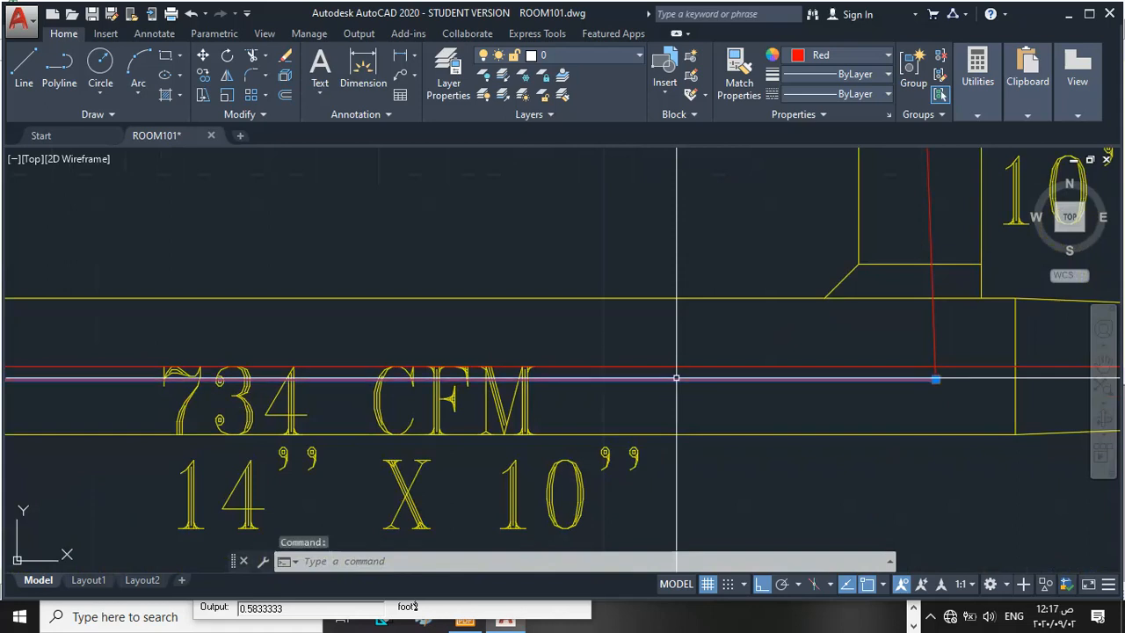
pyautogui.scroll(-5, 674, 410)
pyautogui.scroll(8, 698, 404)
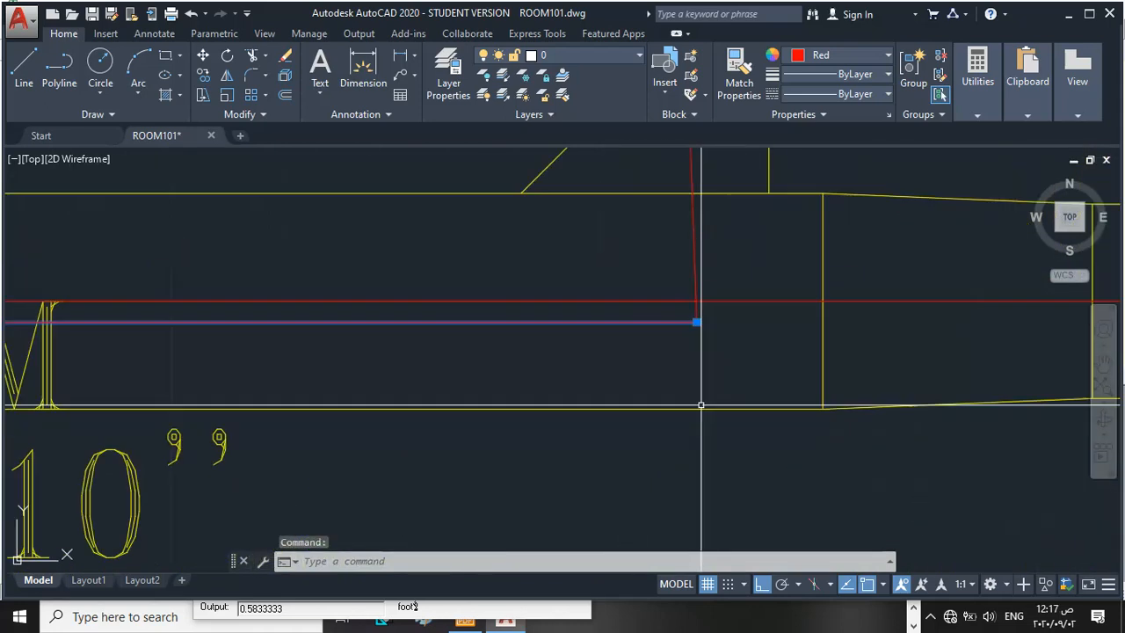
pyautogui.click(707, 282)
pyautogui.click(625, 314)
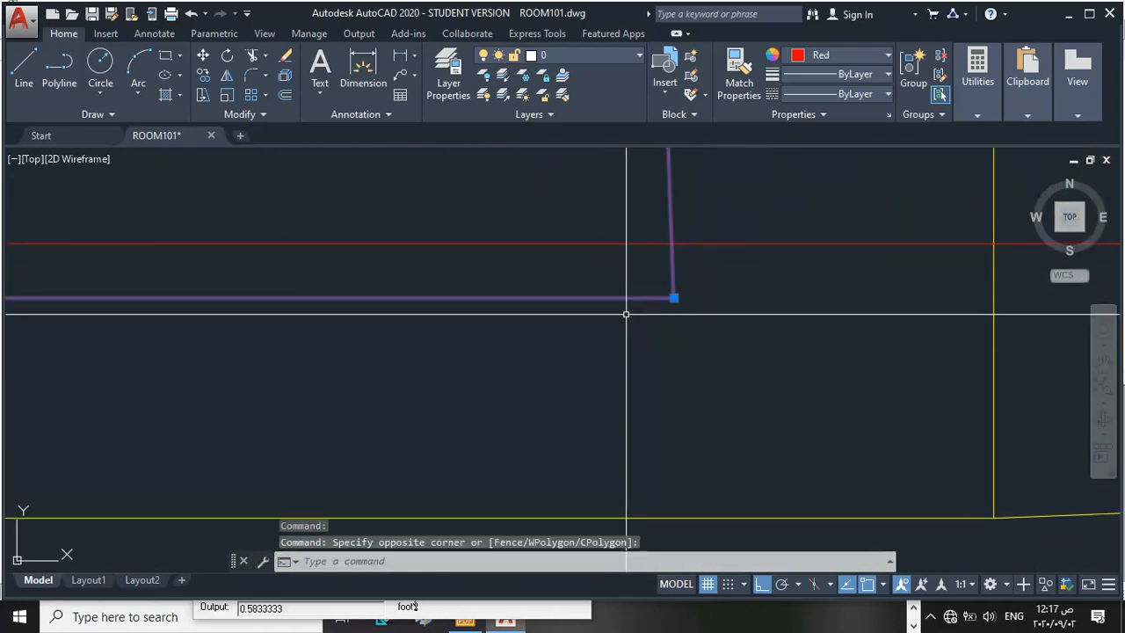
pyautogui.write('E')
pyautogui.press('Return')
pyautogui.scroll(-5, 683, 261)
pyautogui.scroll(-3, 683, 261)
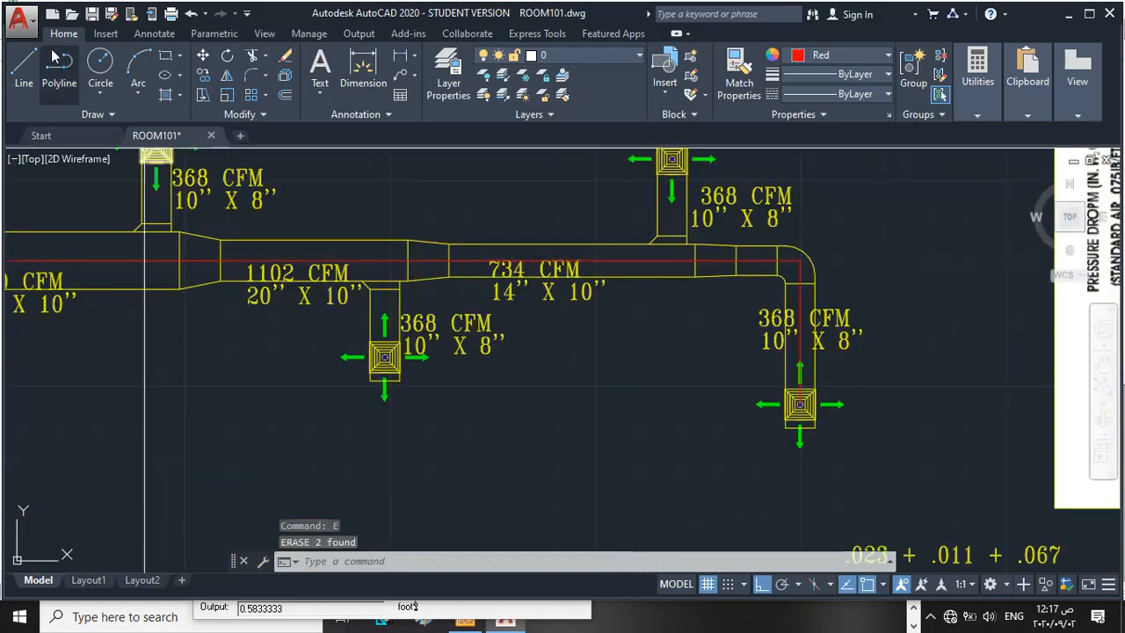
# Step: Start a polyline at the air unit's duct connection and run it about 9.7 units through the main duct to the last upper branch
pyautogui.click(59, 71)
pyautogui.scroll(-4, 341, 247)
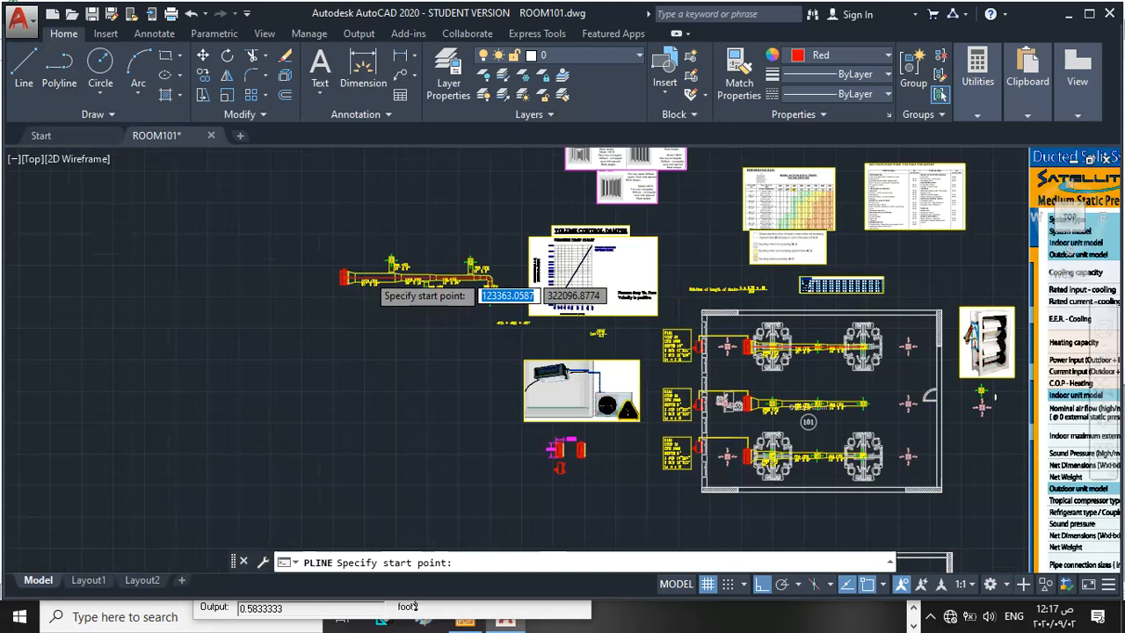
pyautogui.scroll(6, 282, 290)
pyautogui.scroll(6, 268, 334)
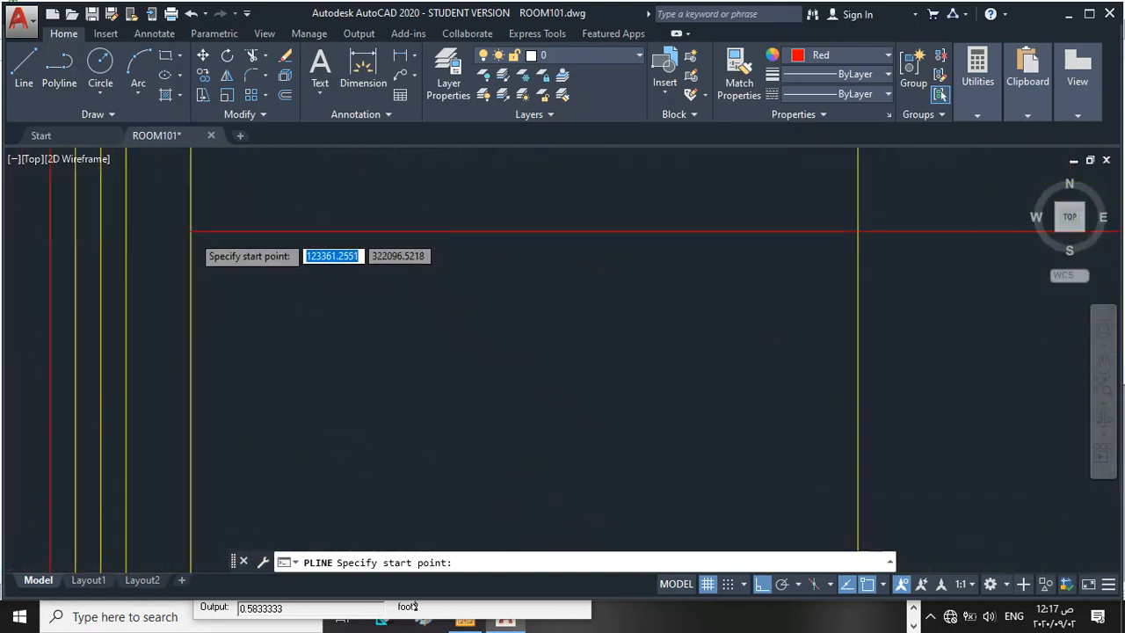
pyautogui.click(185, 239)
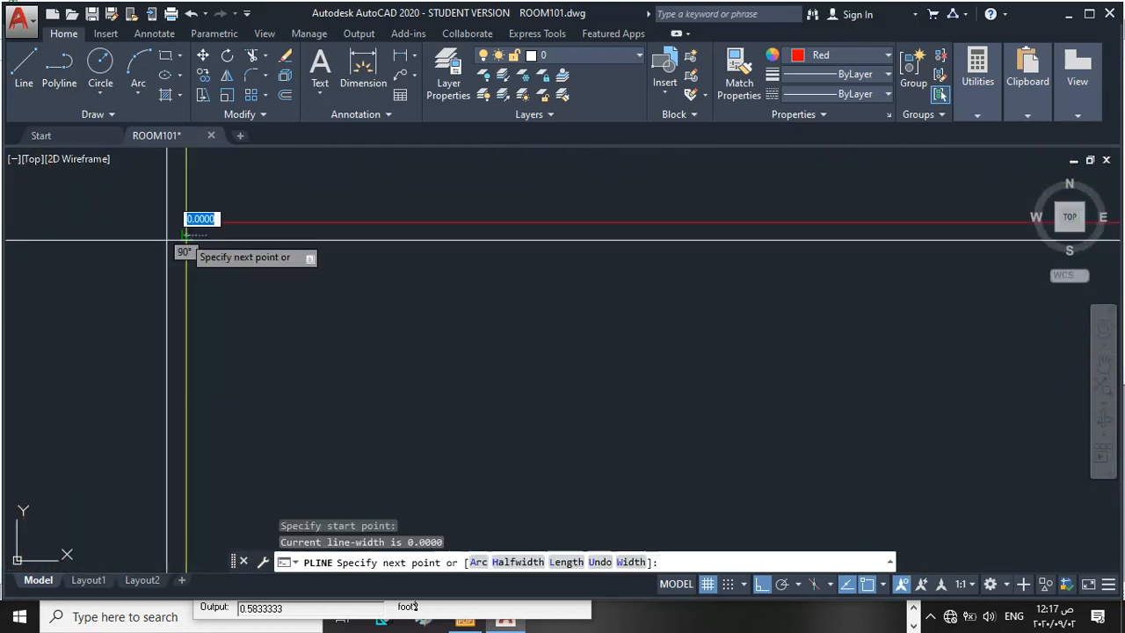
pyautogui.scroll(-5, 97, 255)
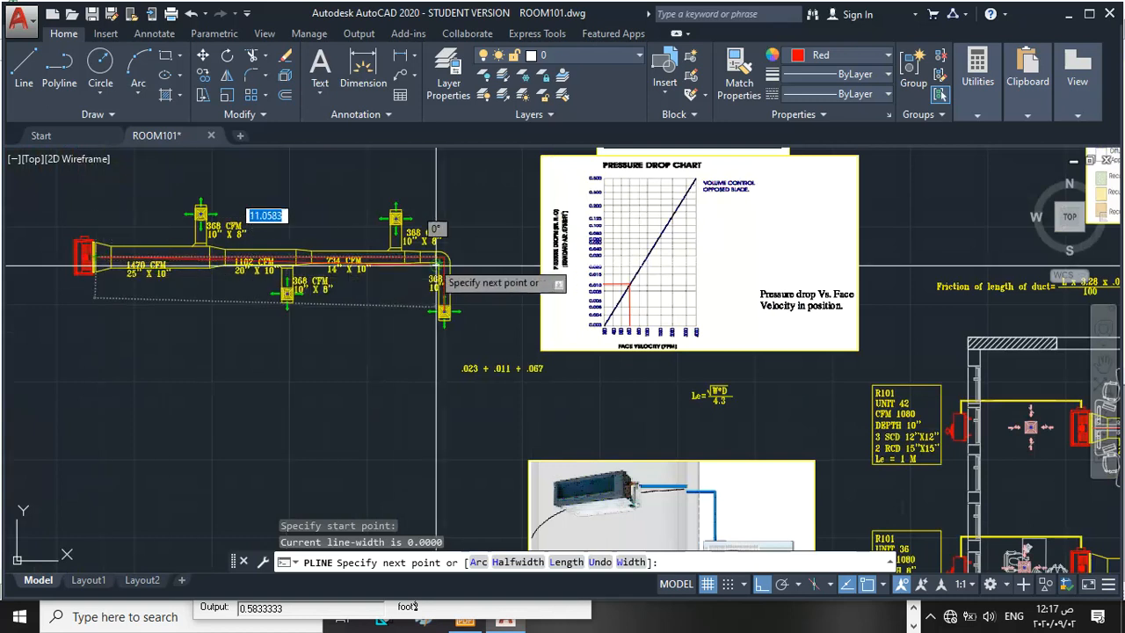
pyautogui.scroll(5, 391, 272)
pyautogui.scroll(4, 406, 300)
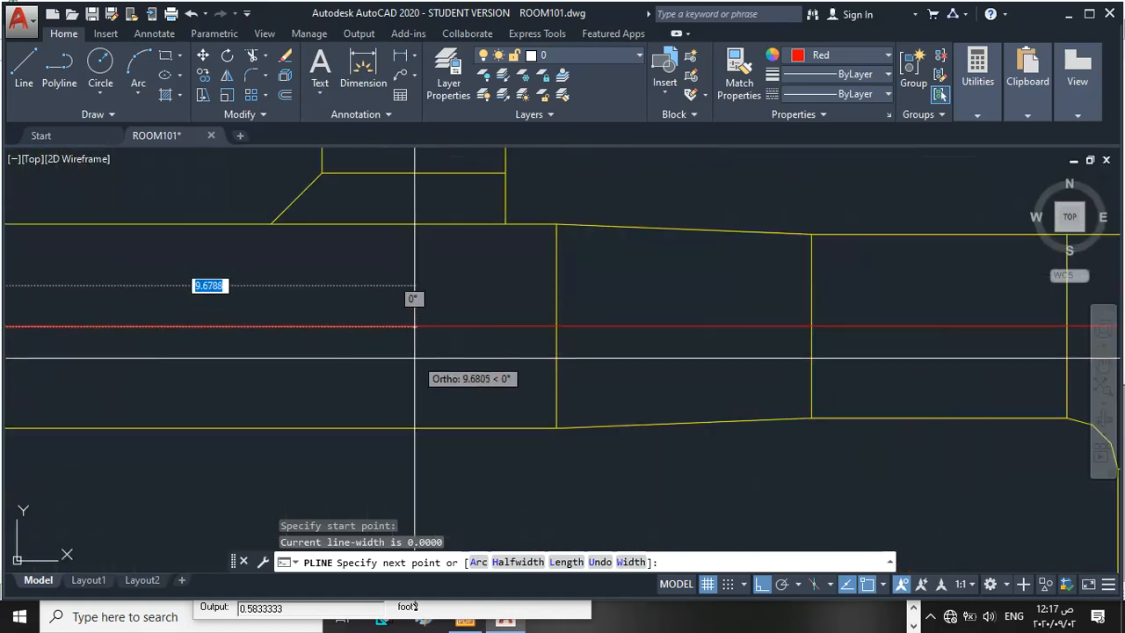
pyautogui.scroll(-4, 411, 251)
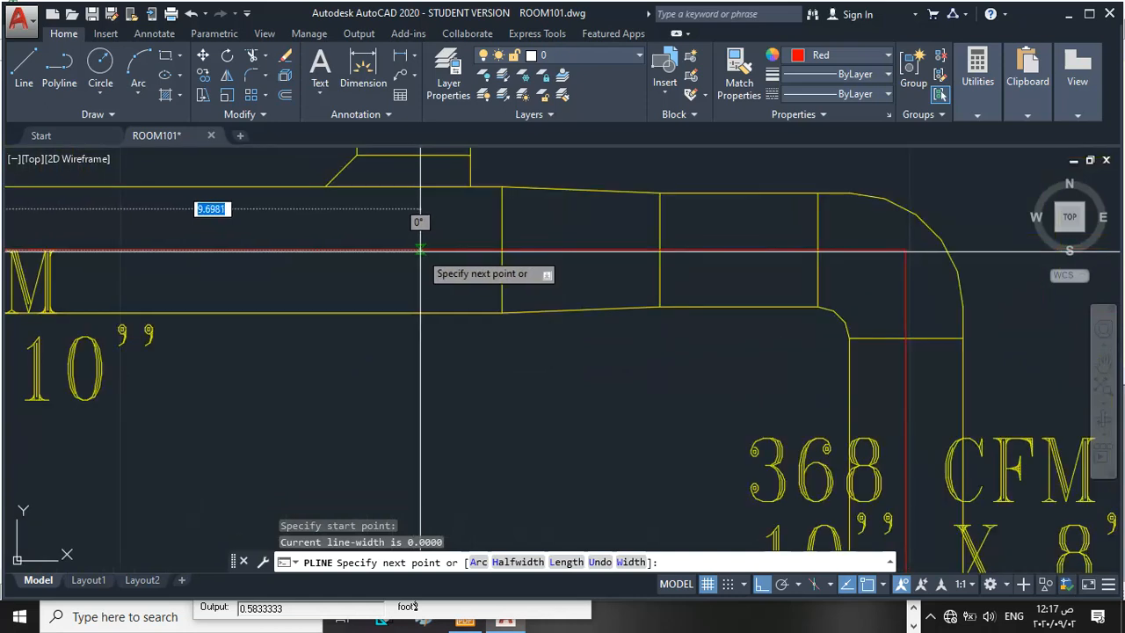
pyautogui.scroll(4, 420, 249)
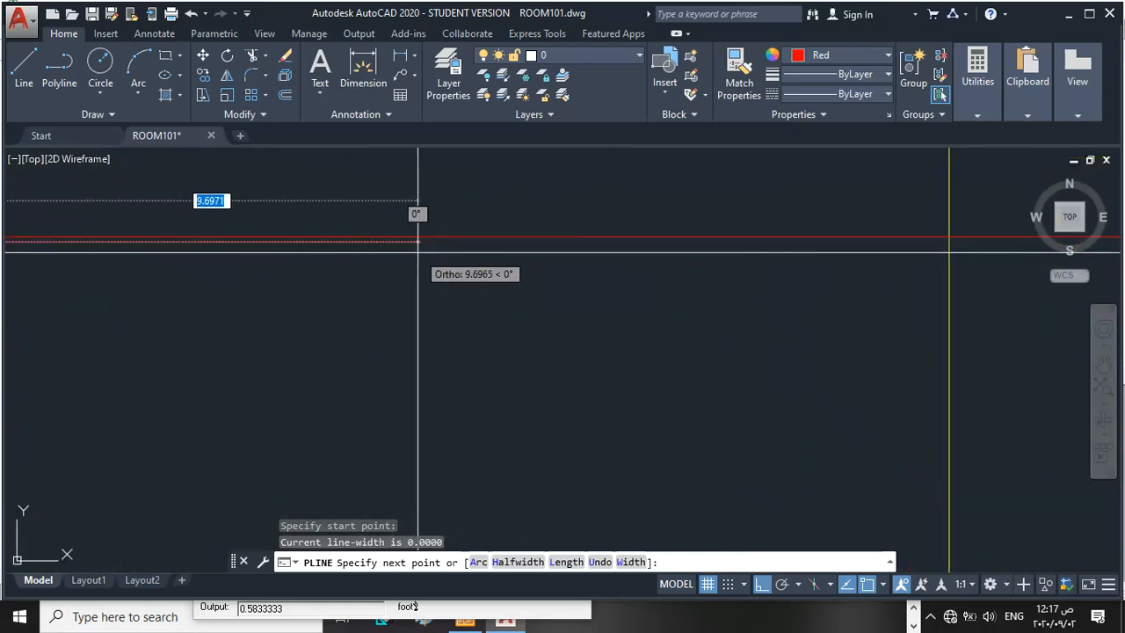
pyautogui.scroll(3, 419, 235)
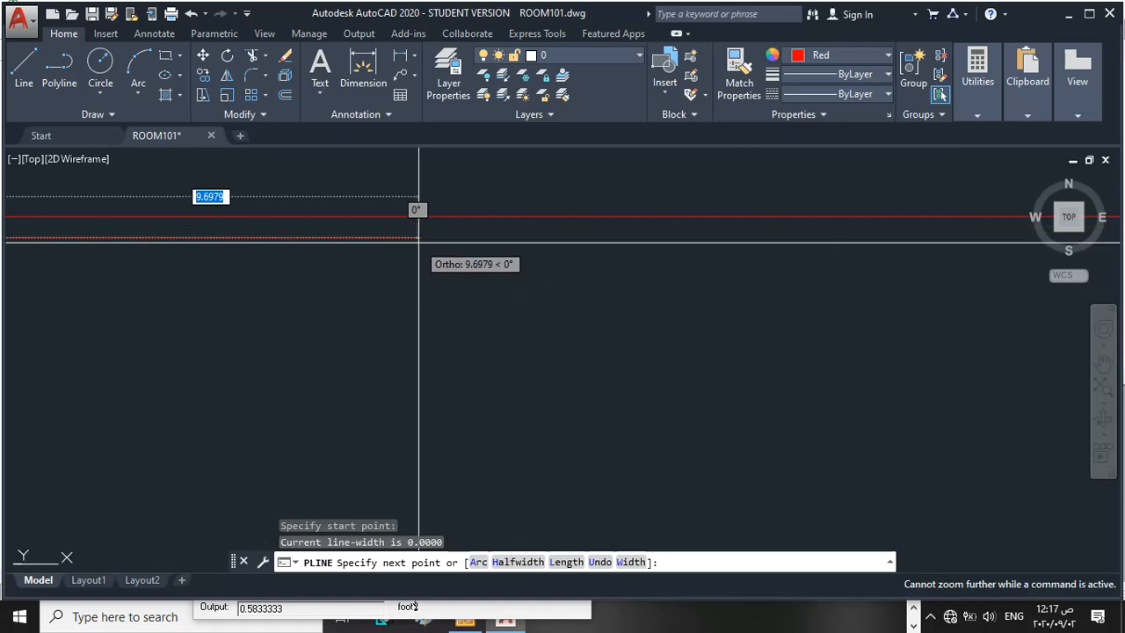
pyautogui.click(419, 237)
# Step: Extend the polyline up the last upper branch to the centre of its diffuser and end it there
pyautogui.scroll(-5, 430, 246)
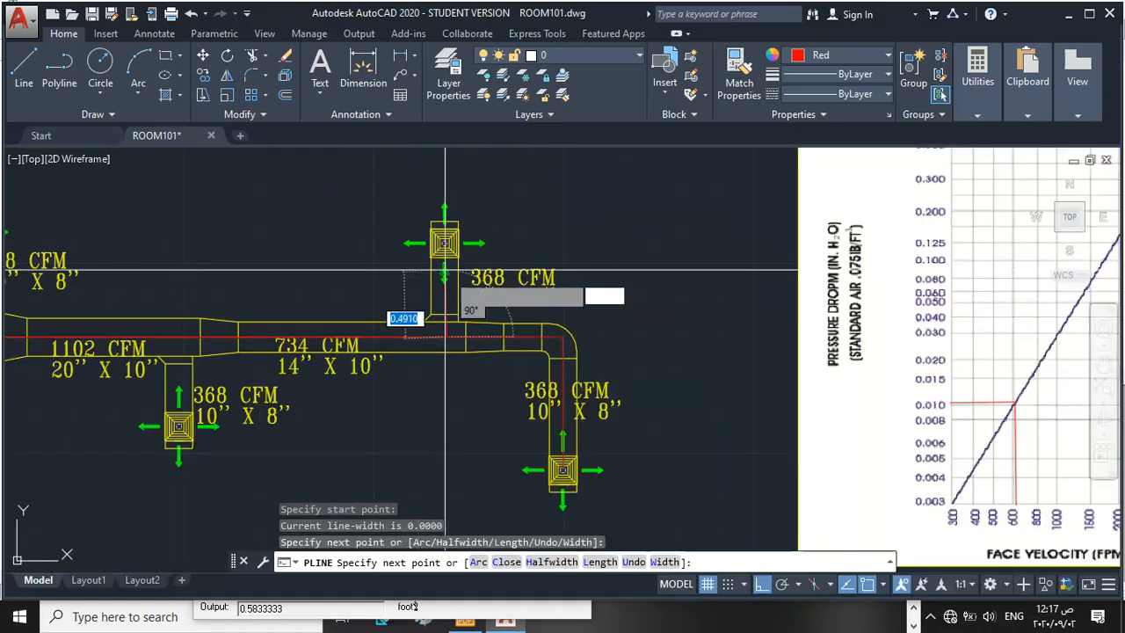
pyautogui.scroll(5, 443, 224)
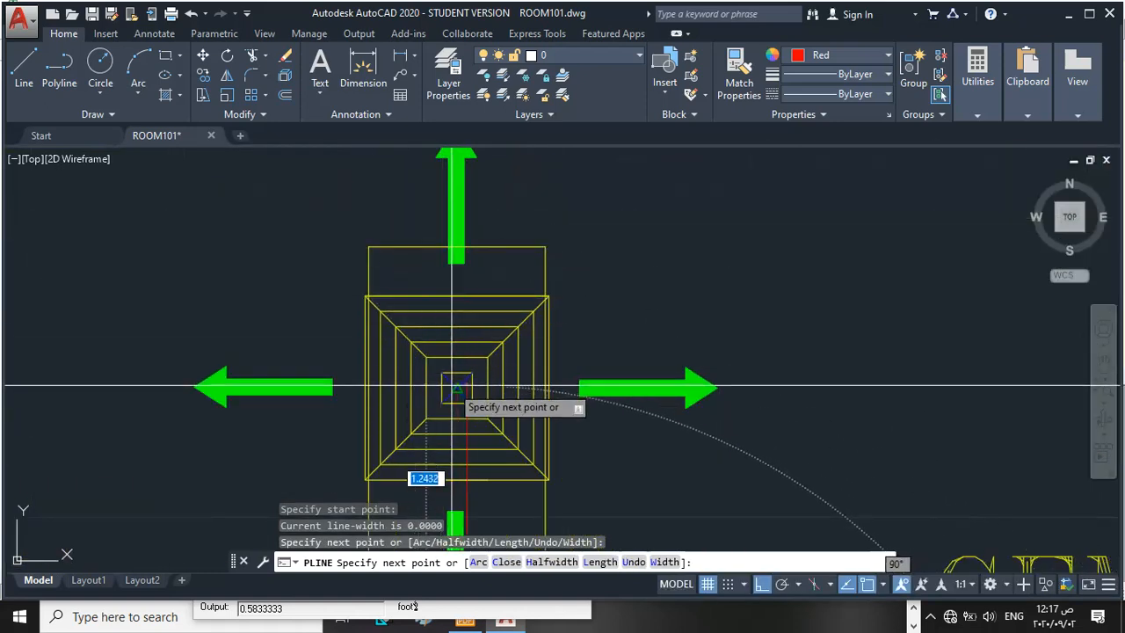
pyautogui.click(457, 387)
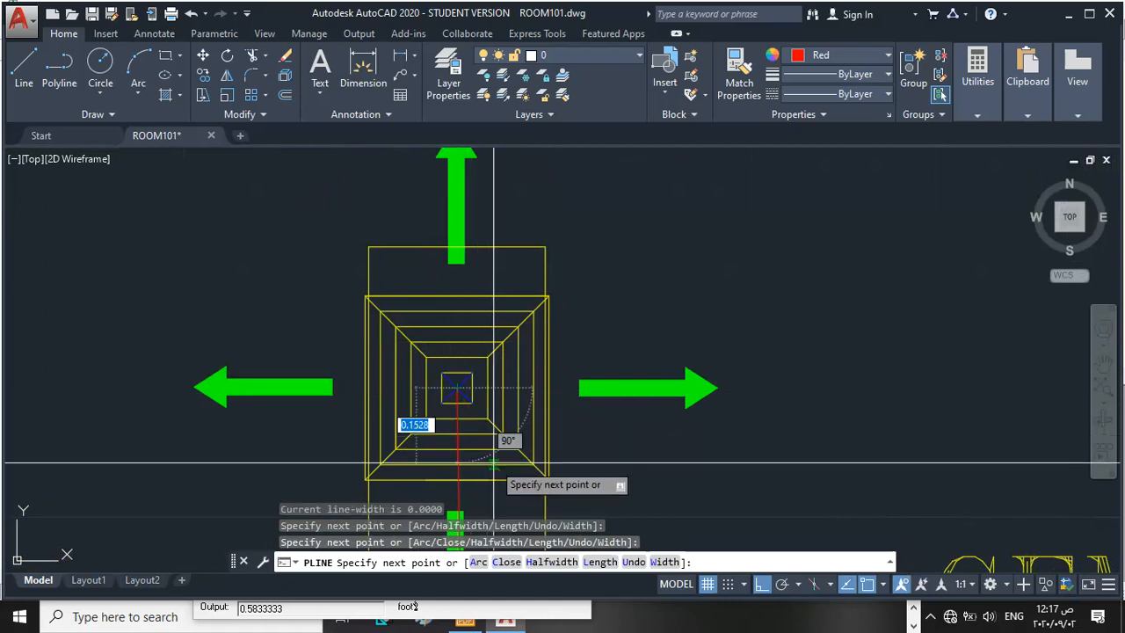
pyautogui.press('Escape')
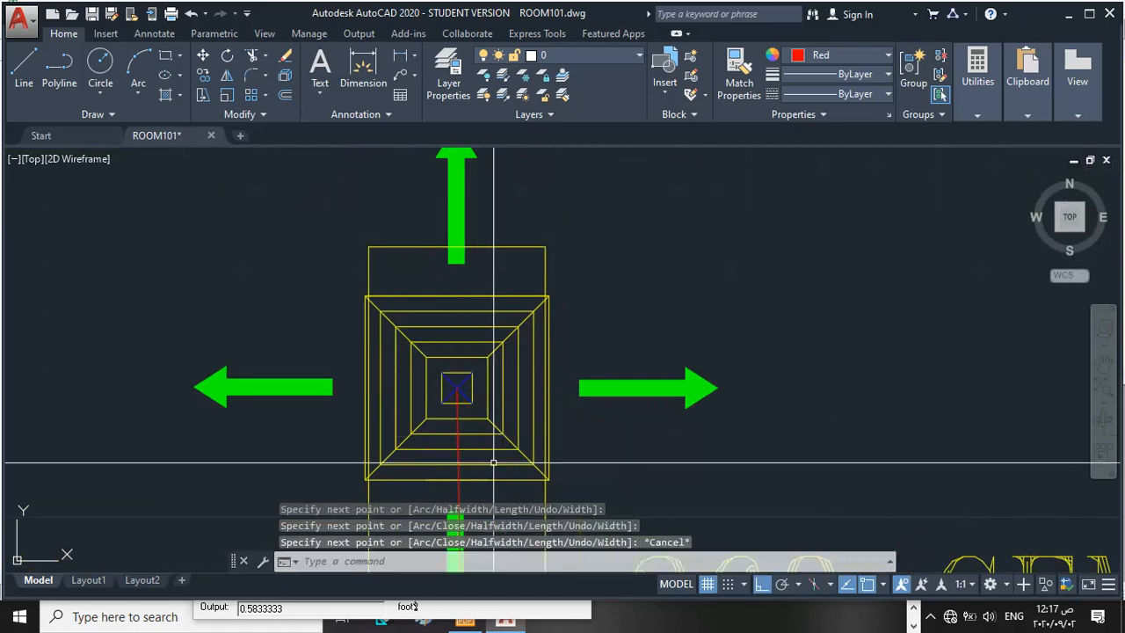
# Step: Examine and compare the two traced routes, one to the last upper diffuser and one through the elbow to the end diffuser
pyautogui.scroll(-4, 493, 461)
pyautogui.scroll(-2, 493, 427)
pyautogui.scroll(2, 492, 377)
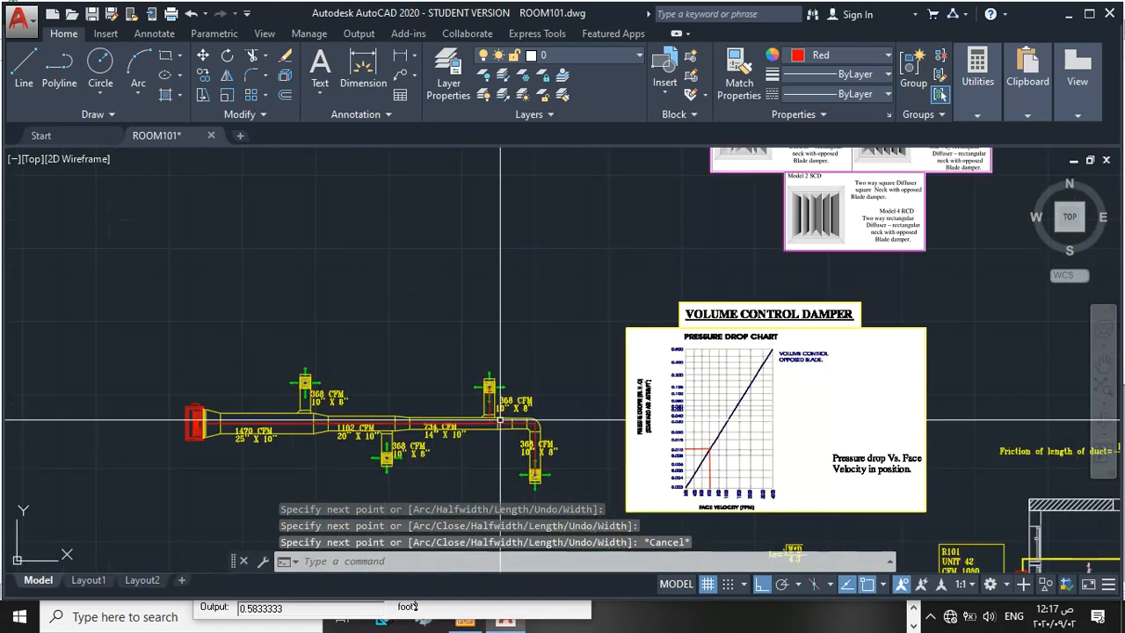
pyautogui.scroll(2, 492, 413)
pyautogui.scroll(1, 462, 273)
pyautogui.scroll(-3, 448, 228)
pyautogui.scroll(2, 427, 355)
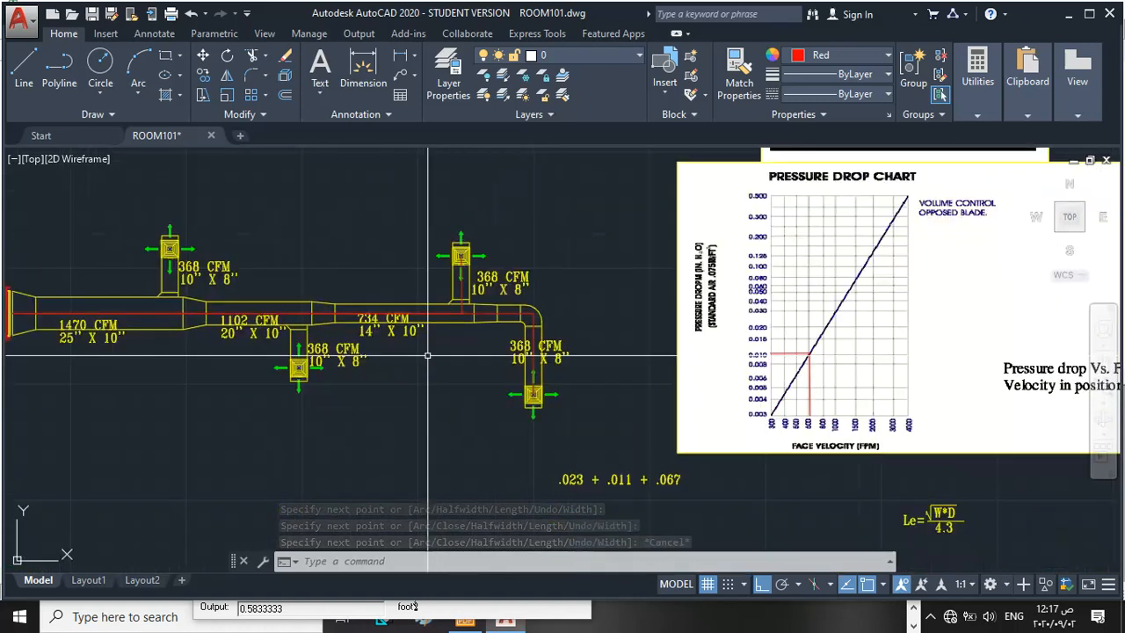
pyautogui.scroll(2, 408, 403)
pyautogui.scroll(2, 476, 255)
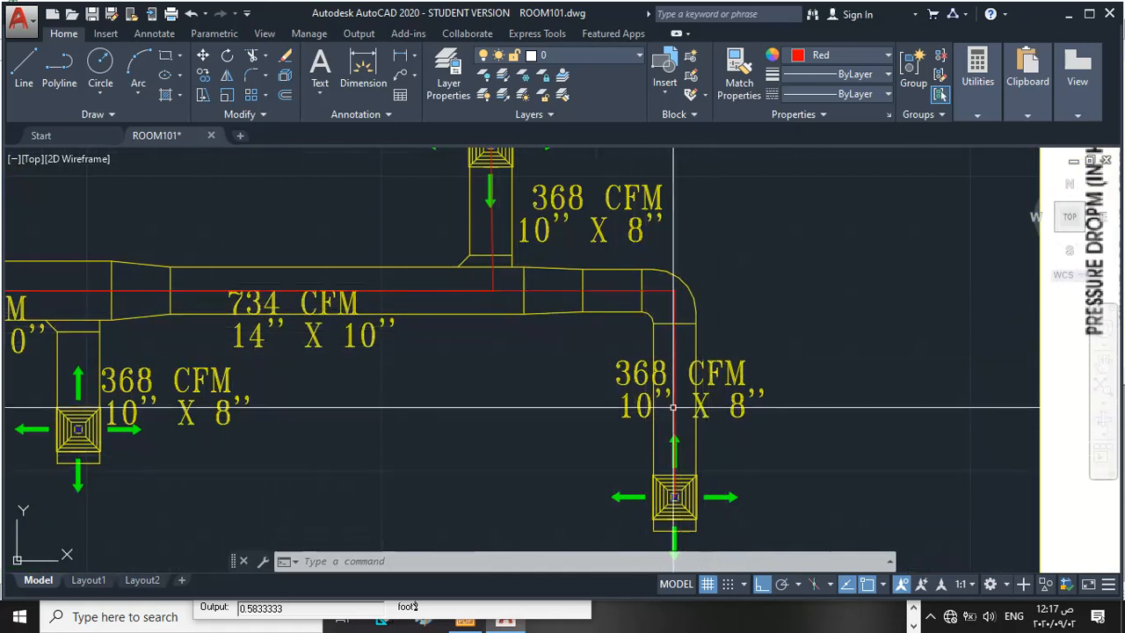
pyautogui.scroll(-5, 673, 407)
pyautogui.scroll(4, 610, 364)
pyautogui.scroll(3, 658, 387)
pyautogui.scroll(-5, 616, 351)
pyautogui.scroll(-2, 504, 338)
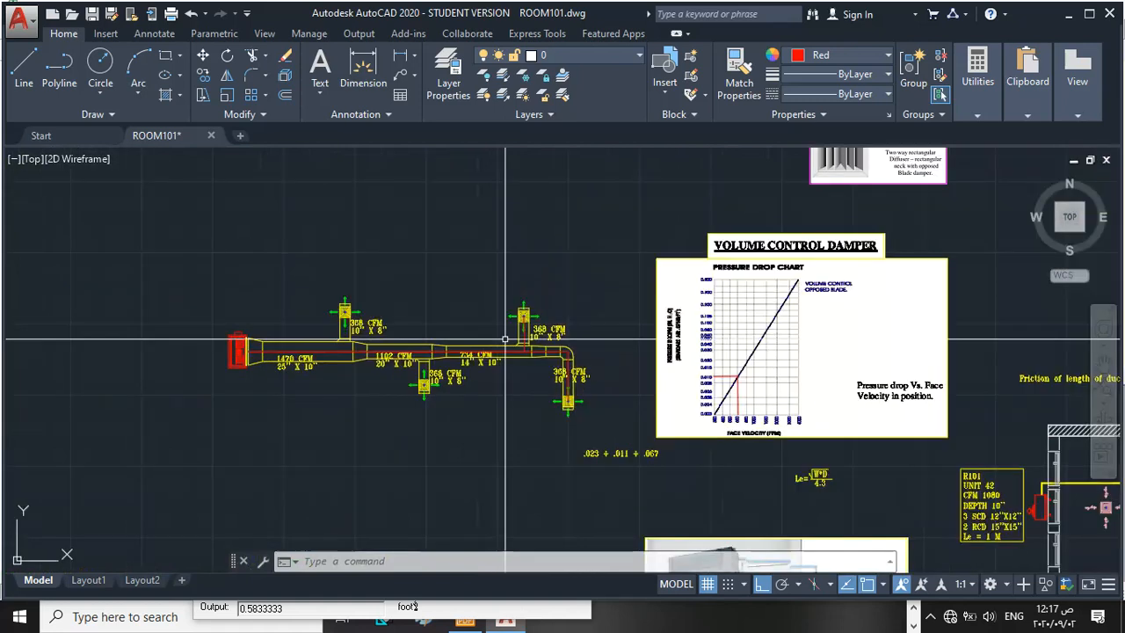
# Step: List the properties of the polyline running through the elbow to the end diffuser to read its length
pyautogui.scroll(5, 505, 351)
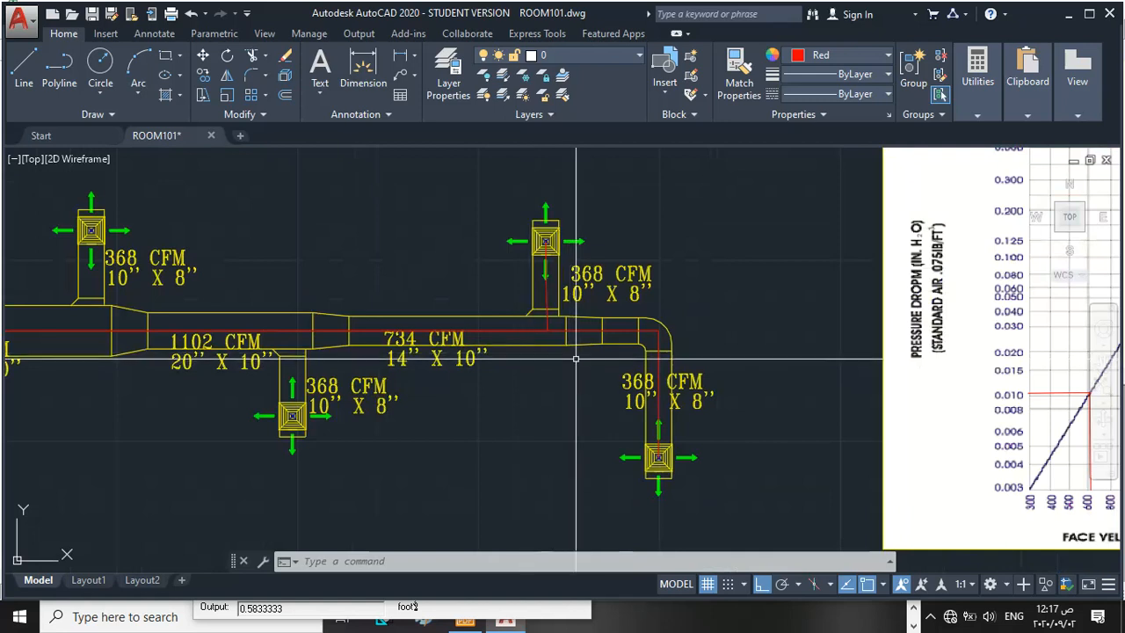
pyautogui.scroll(4, 524, 359)
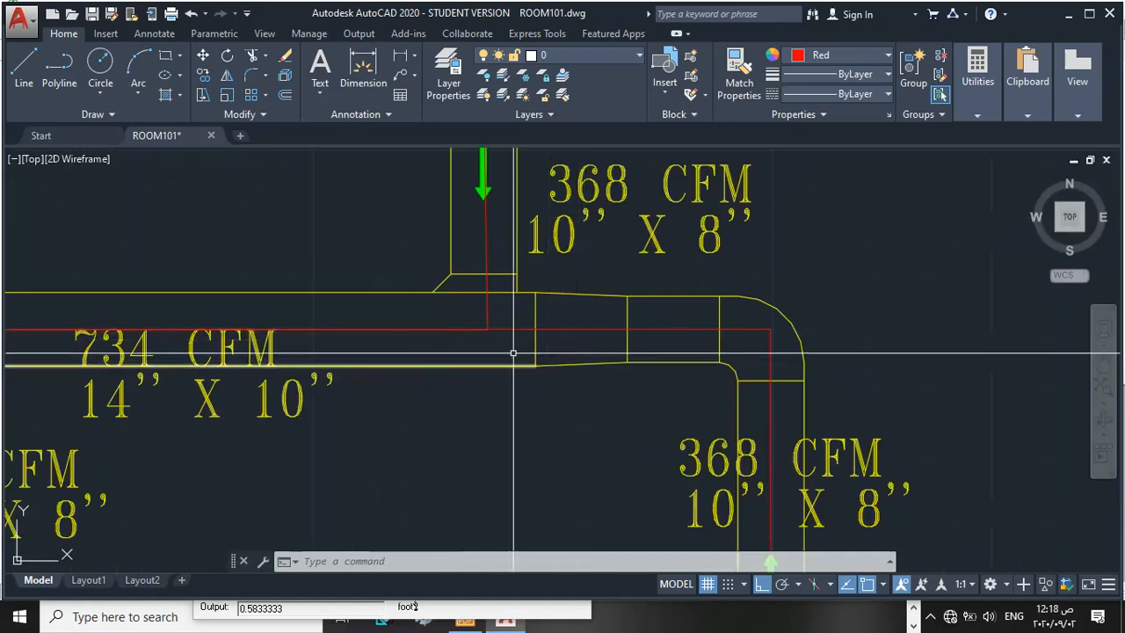
pyautogui.click(603, 330)
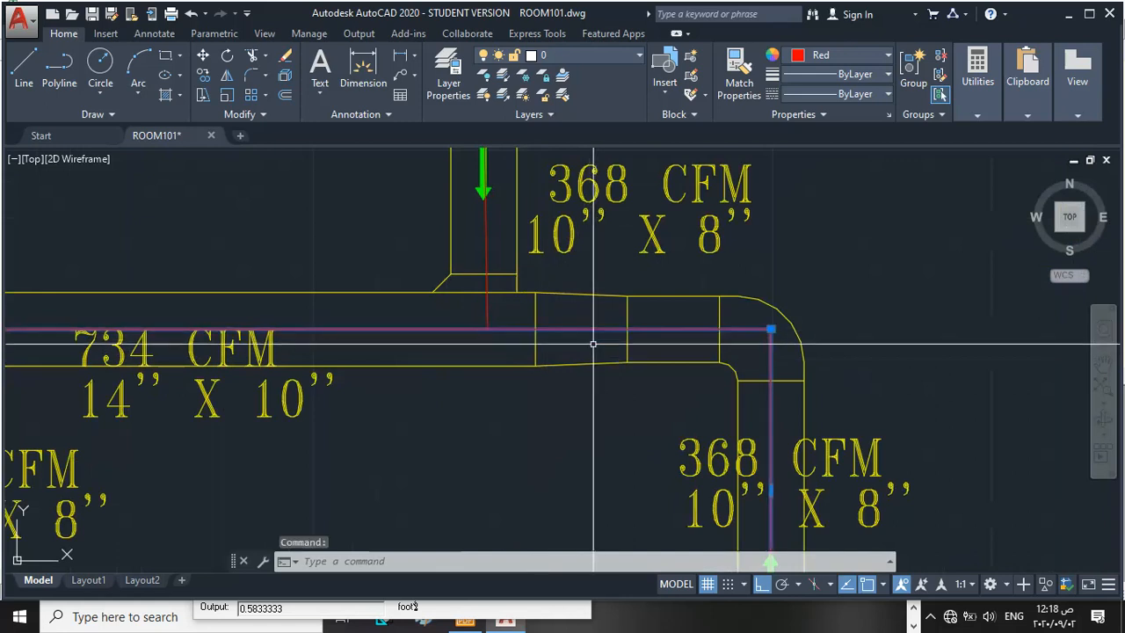
pyautogui.write('li')
pyautogui.press('Return')
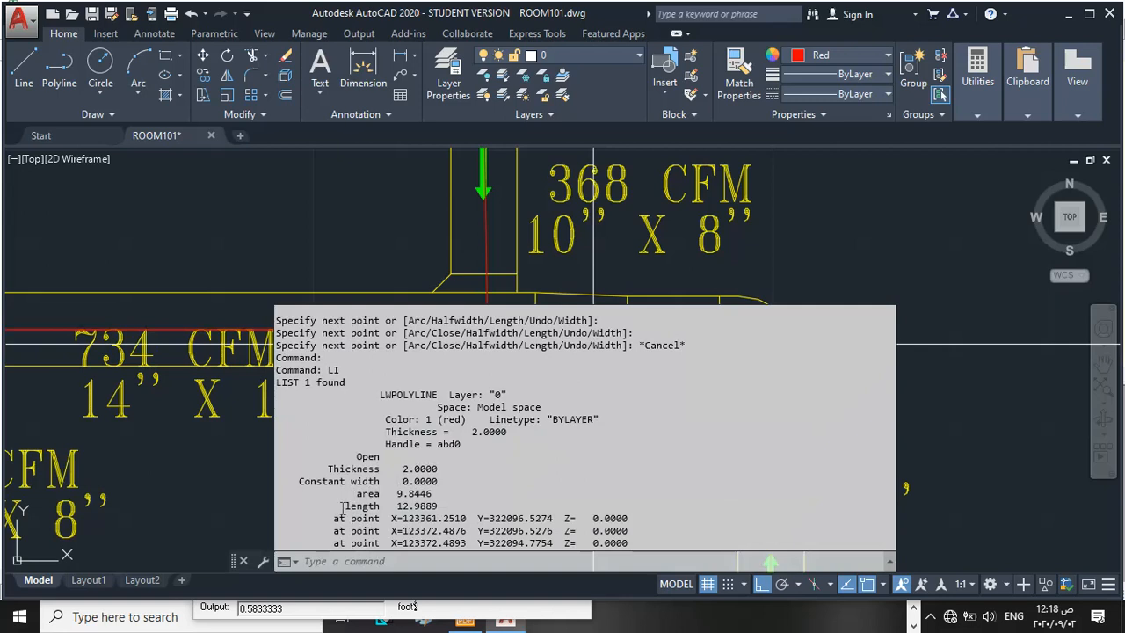
# Step: Use the elbow route's listed length, rounded to 13, to calculate 13*3.28*.08 in the calculator
pyautogui.moveTo(341, 508); pyautogui.dragTo(445, 499)
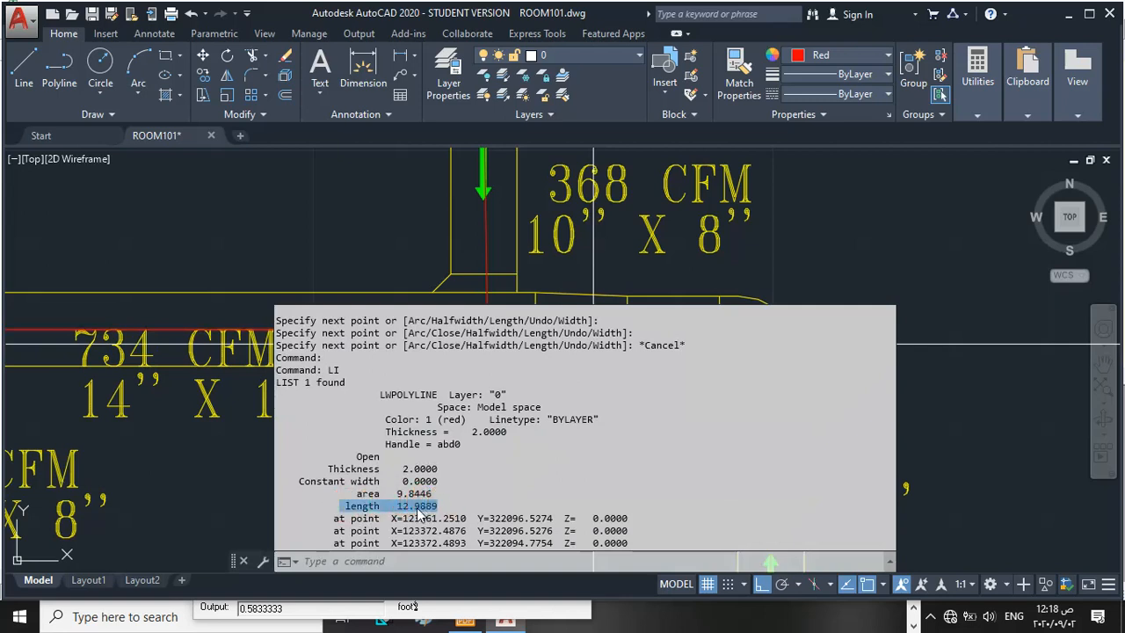
pyautogui.click(182, 231)
pyautogui.moveTo(963, 101)
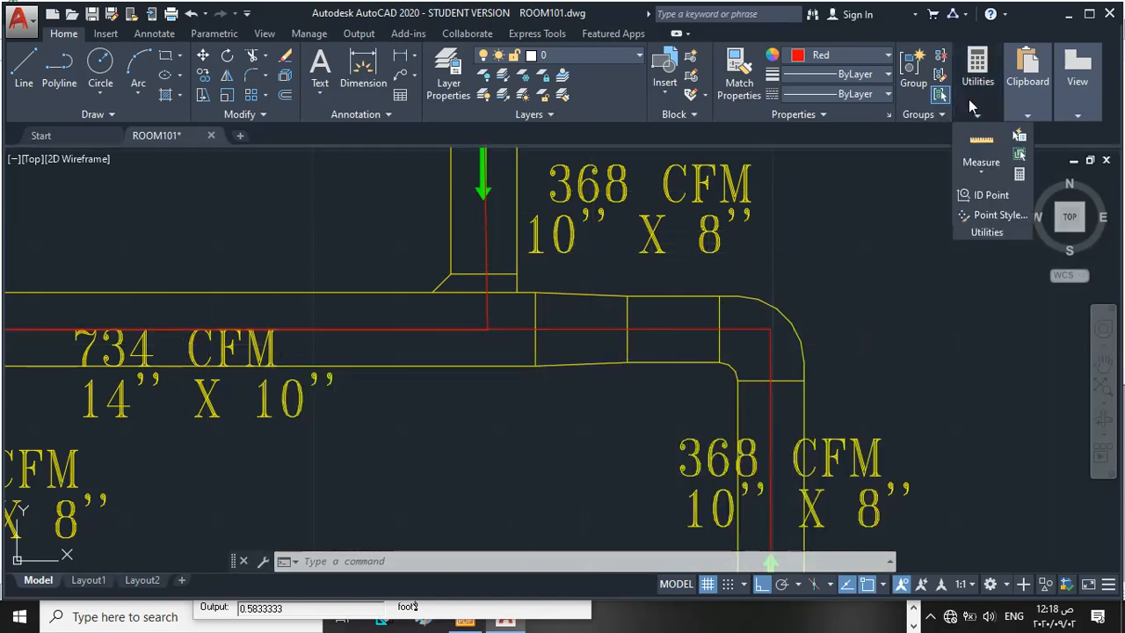
pyautogui.click(1019, 175)
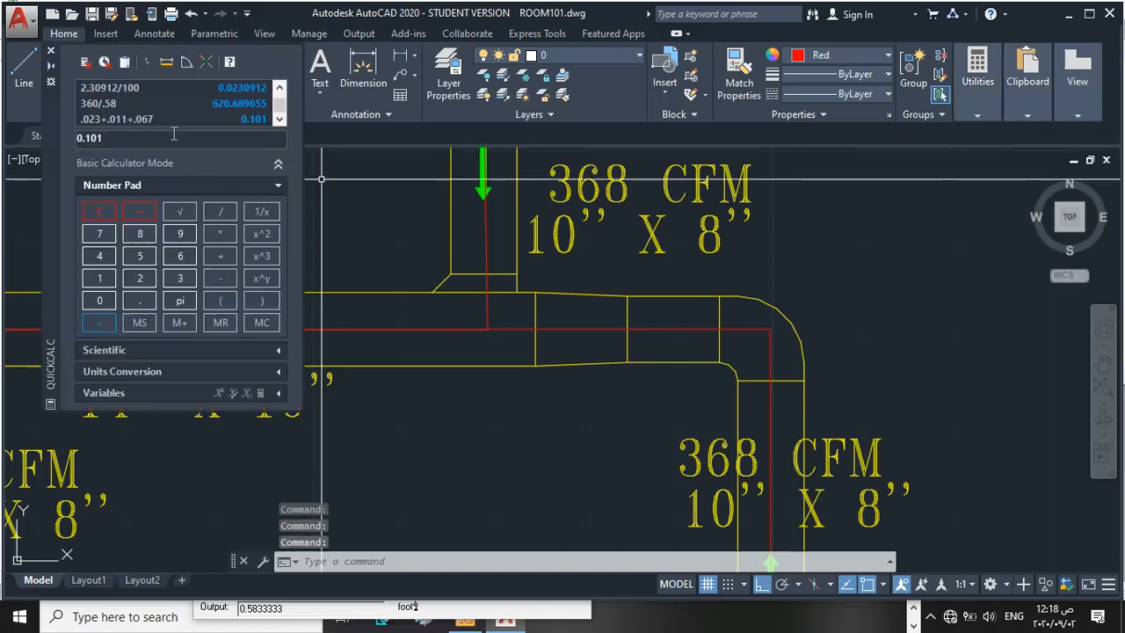
pyautogui.press('BackSpace')
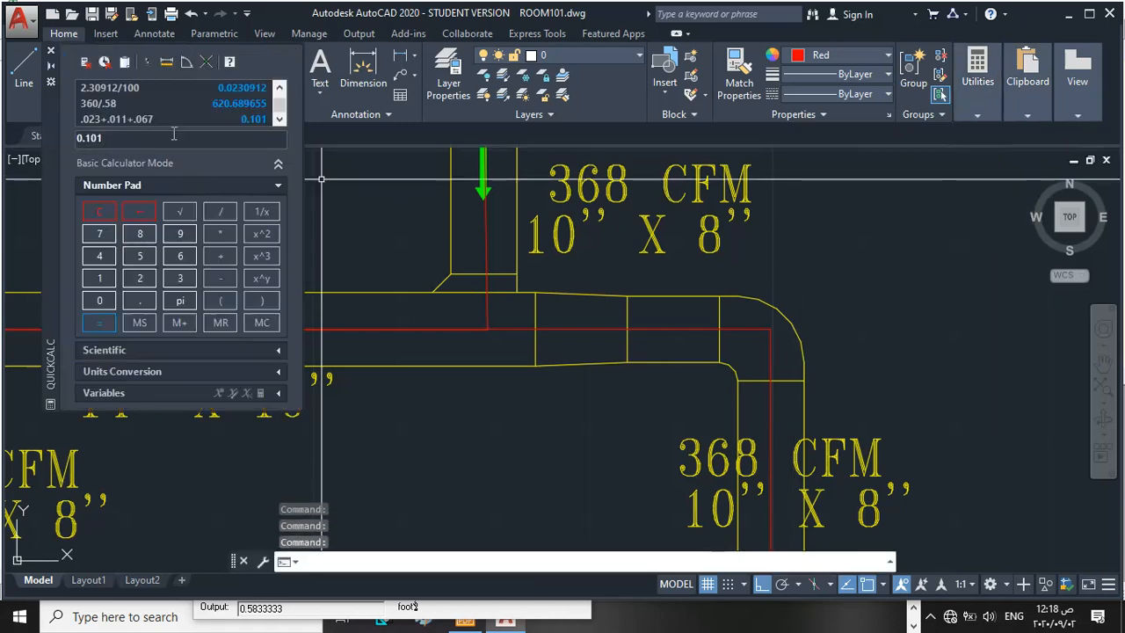
pyautogui.click(174, 133)
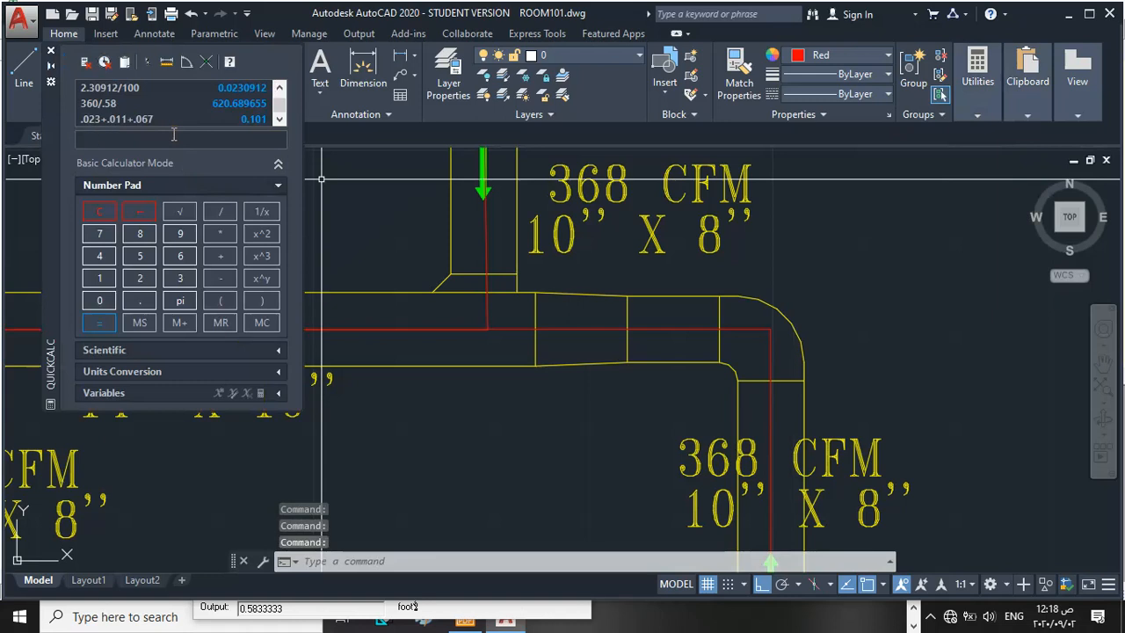
pyautogui.write('*3.28*')
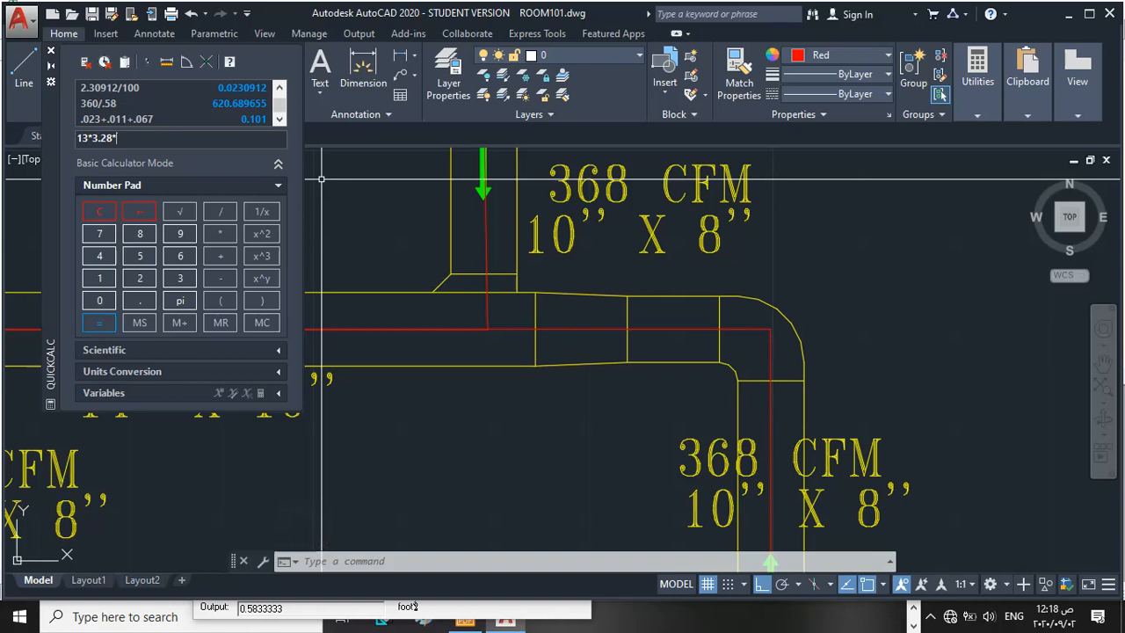
pyautogui.write('.08')
pyautogui.click(112, 317)
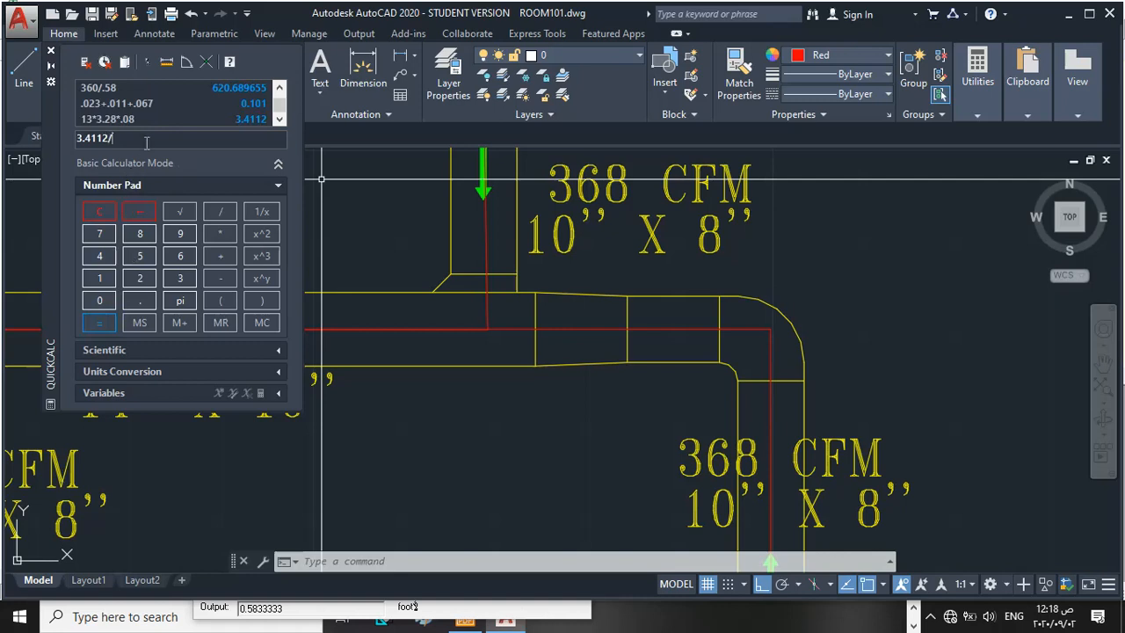
# Step: Divide the elbow route's result by 100 to get its duct friction loss and close the calculator
pyautogui.click(98, 279)
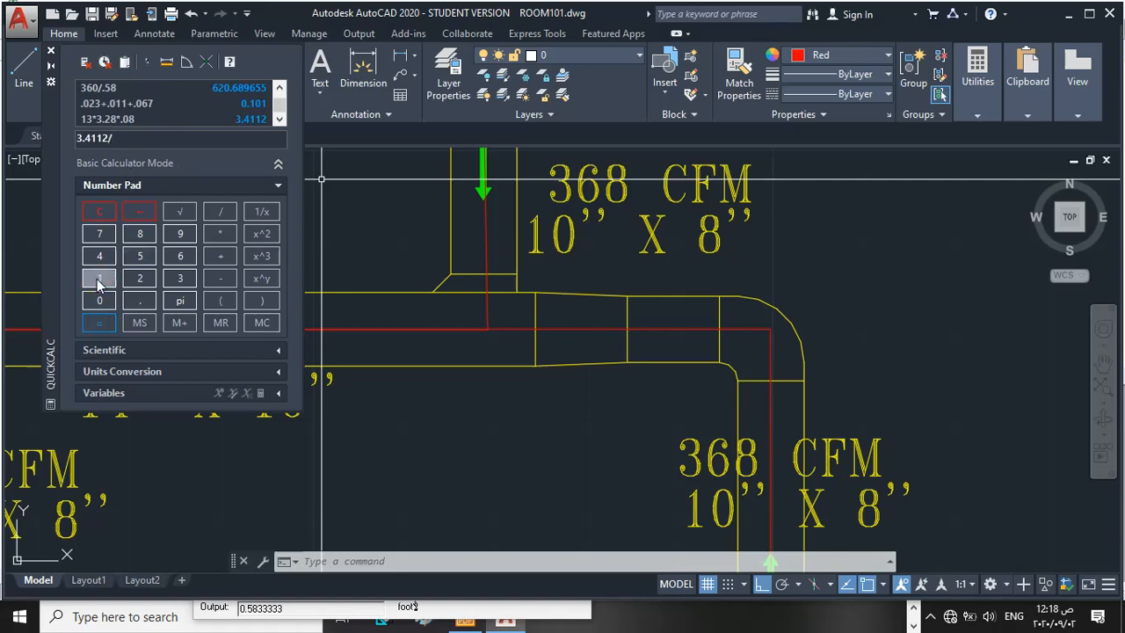
pyautogui.doubleClick(101, 300)
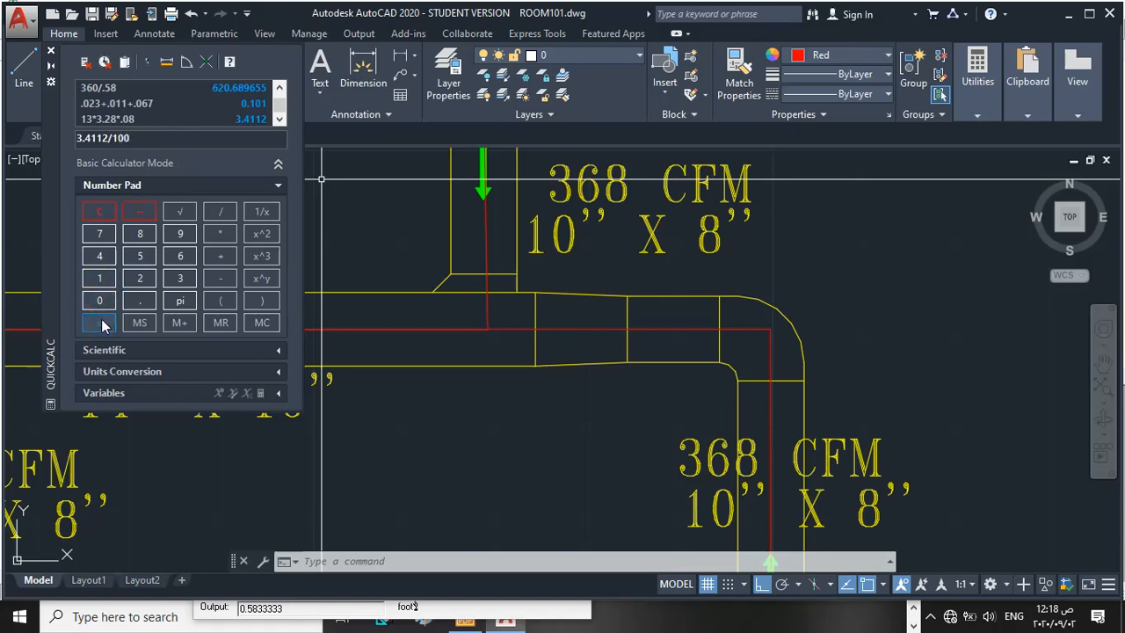
pyautogui.click(102, 325)
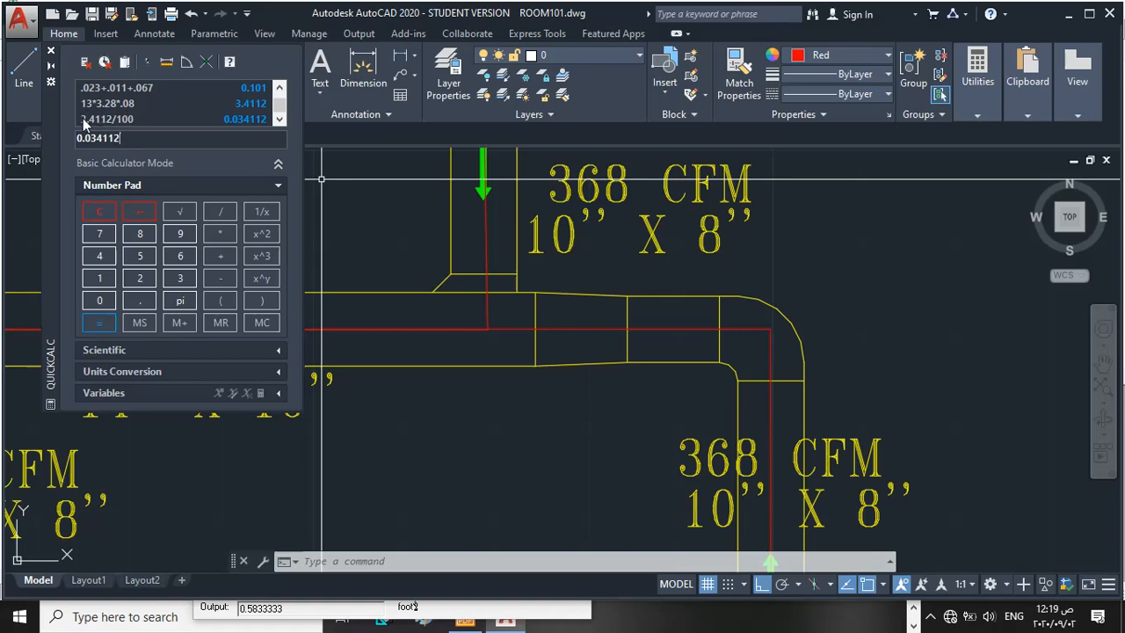
pyautogui.click(51, 50)
# Step: List the properties of the polyline running to the last upper diffuser to read its length
pyautogui.click(484, 244)
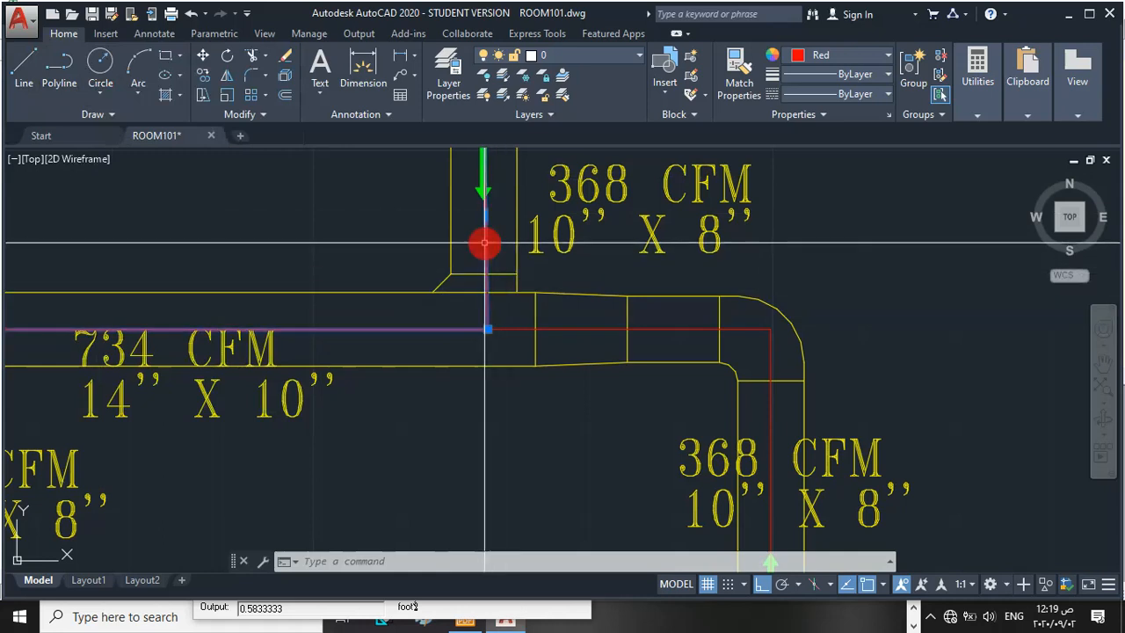
pyautogui.write('LI')
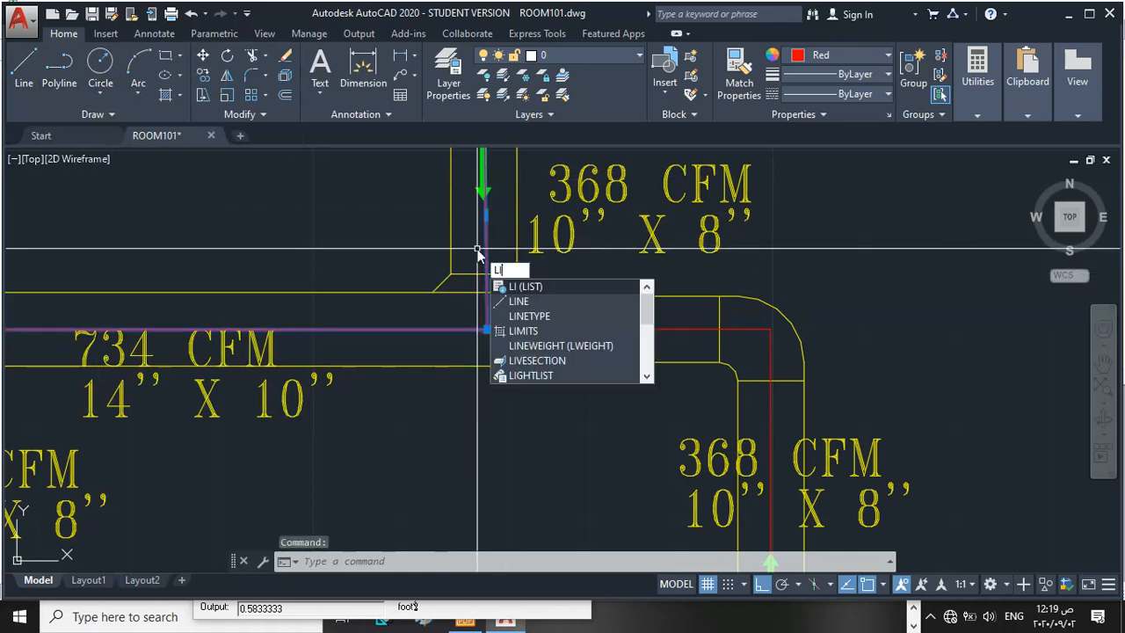
pyautogui.press('Return')
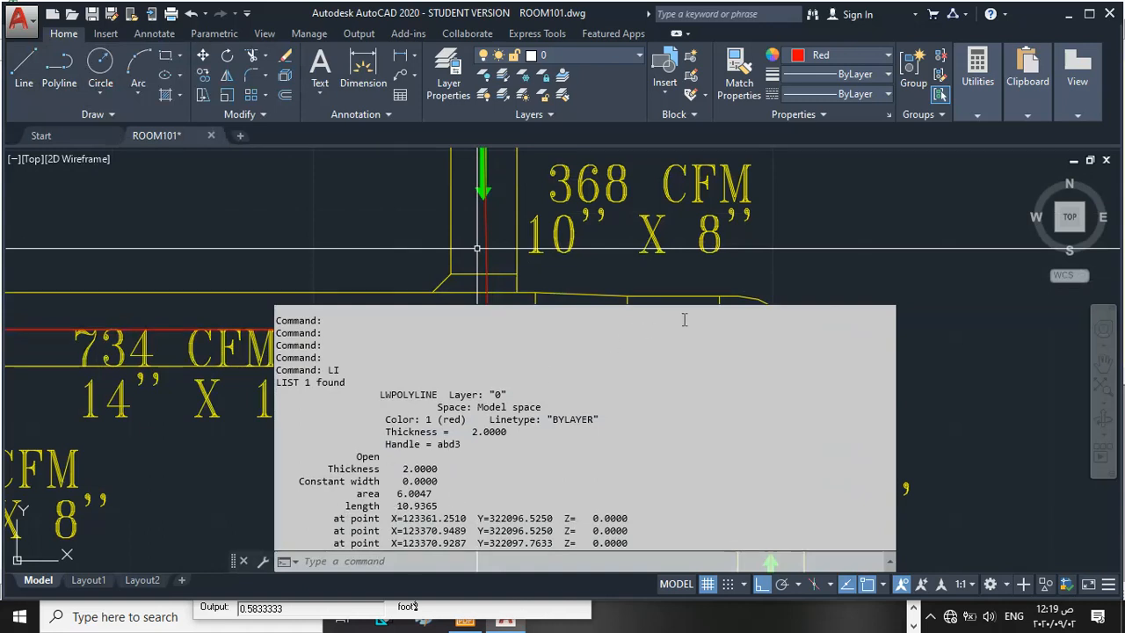
pyautogui.press('F2')
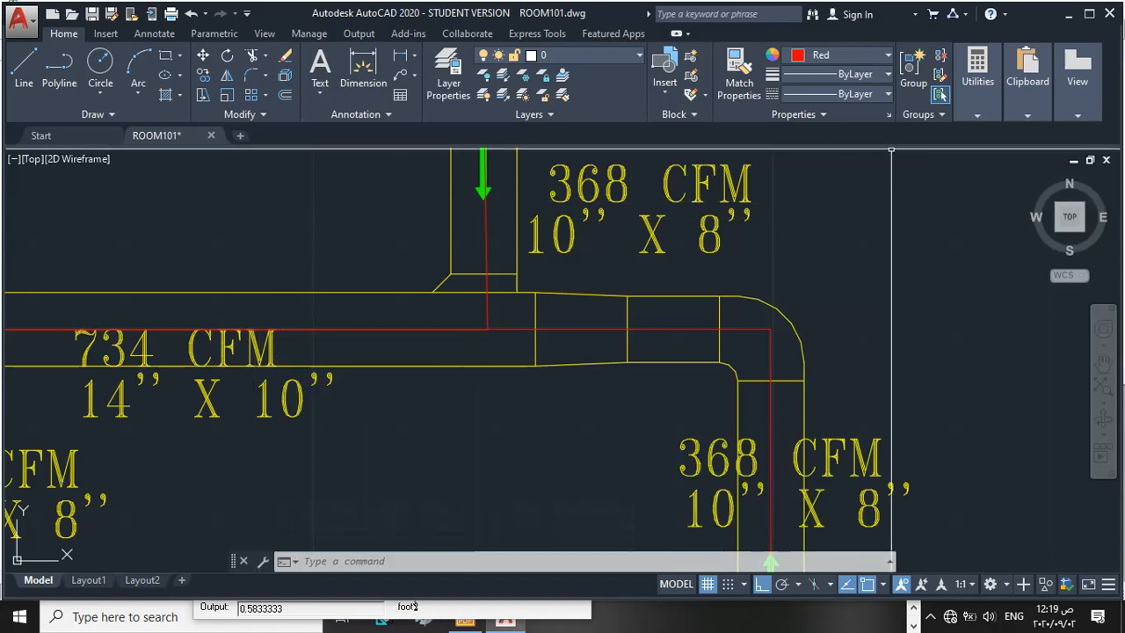
# Step: Calculate 11*3.28*.08 in the calculator for the route to the last upper diffuser
pyautogui.moveTo(964, 105)
pyautogui.click(1017, 174)
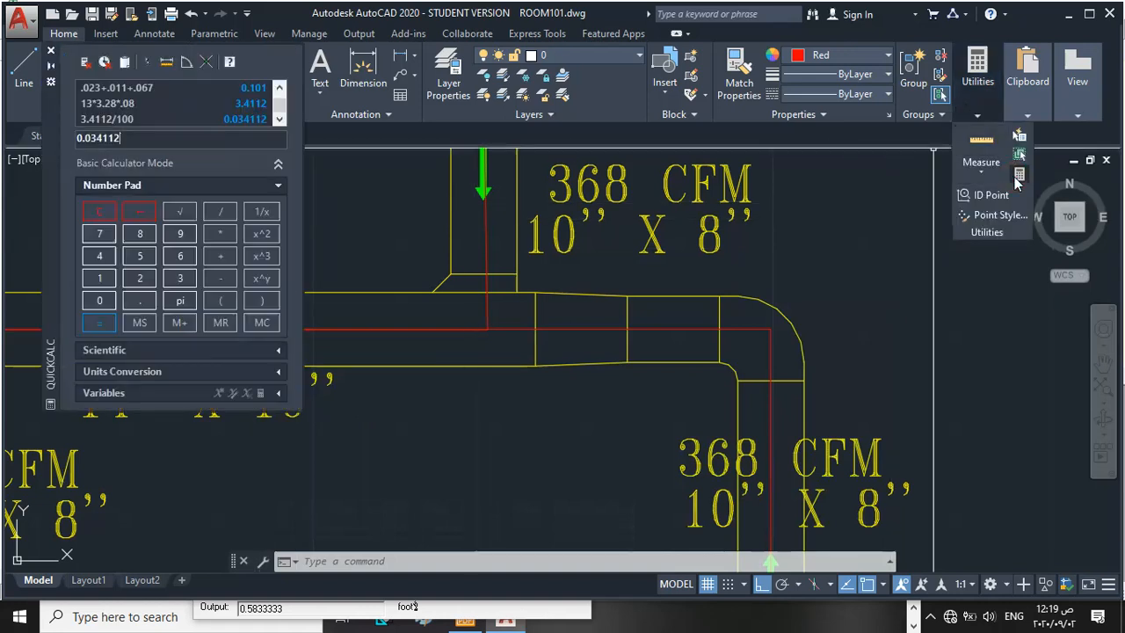
pyautogui.click(151, 133)
pyautogui.press('BackSpace')
pyautogui.press('BackSpace')
pyautogui.press('BackSpace')
pyautogui.press('BackSpace')
pyautogui.press('BackSpace')
pyautogui.press('BackSpace')
pyautogui.press('BackSpace')
pyautogui.write('1')
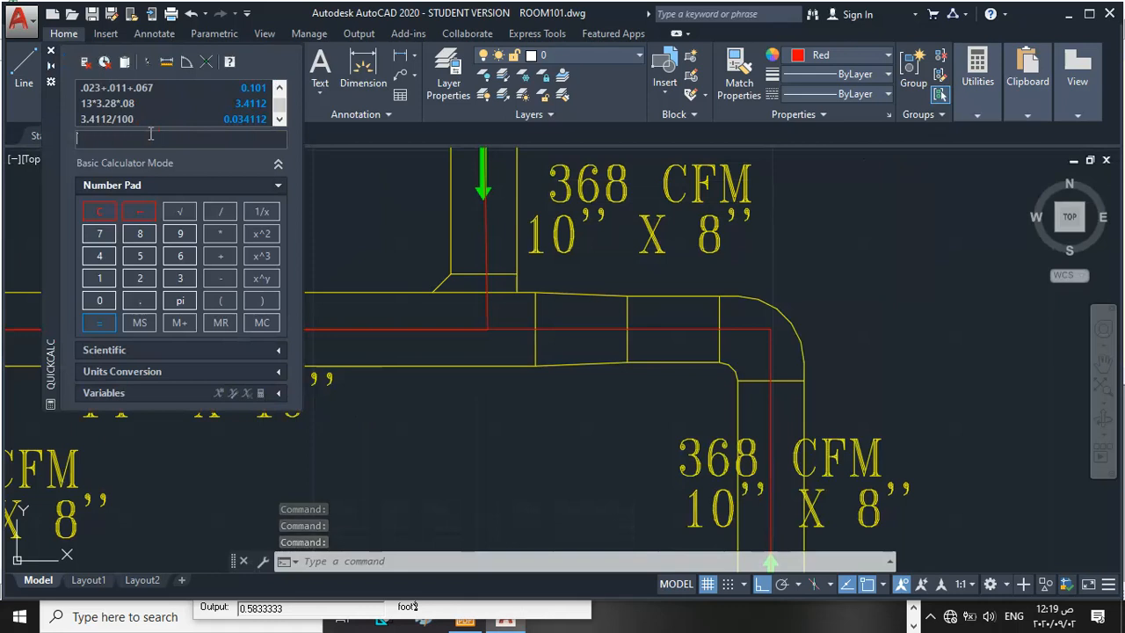
pyautogui.write('1')
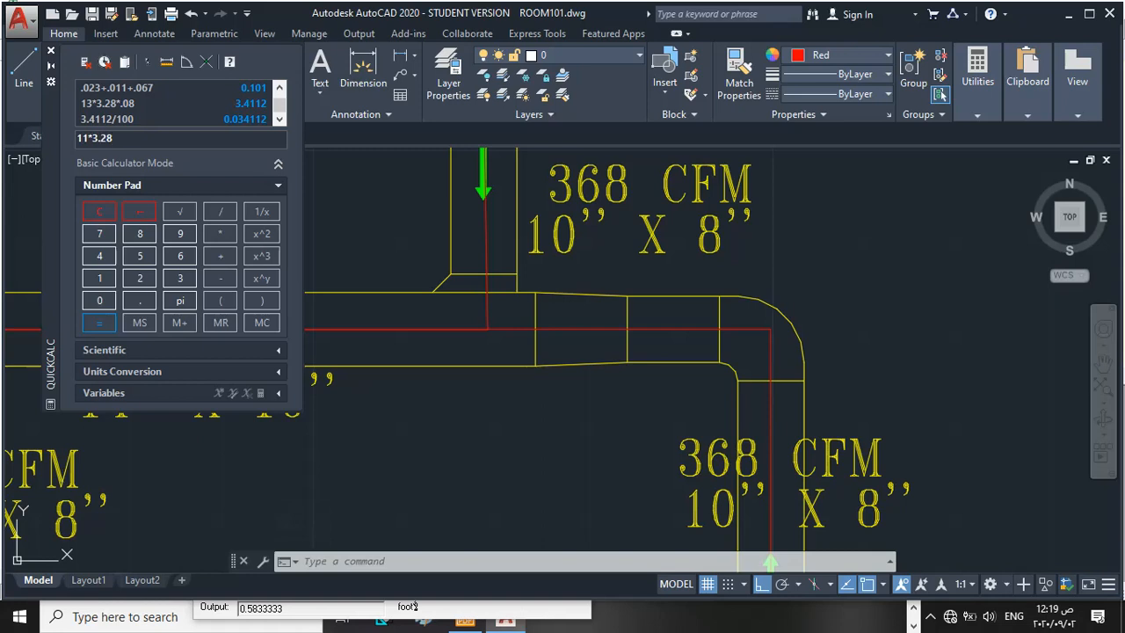
pyautogui.write('*')
pyautogui.click(99, 323)
# Step: Divide the upper diffuser route's result by 100 to get its duct friction loss and close the calculator
pyautogui.write('/100')
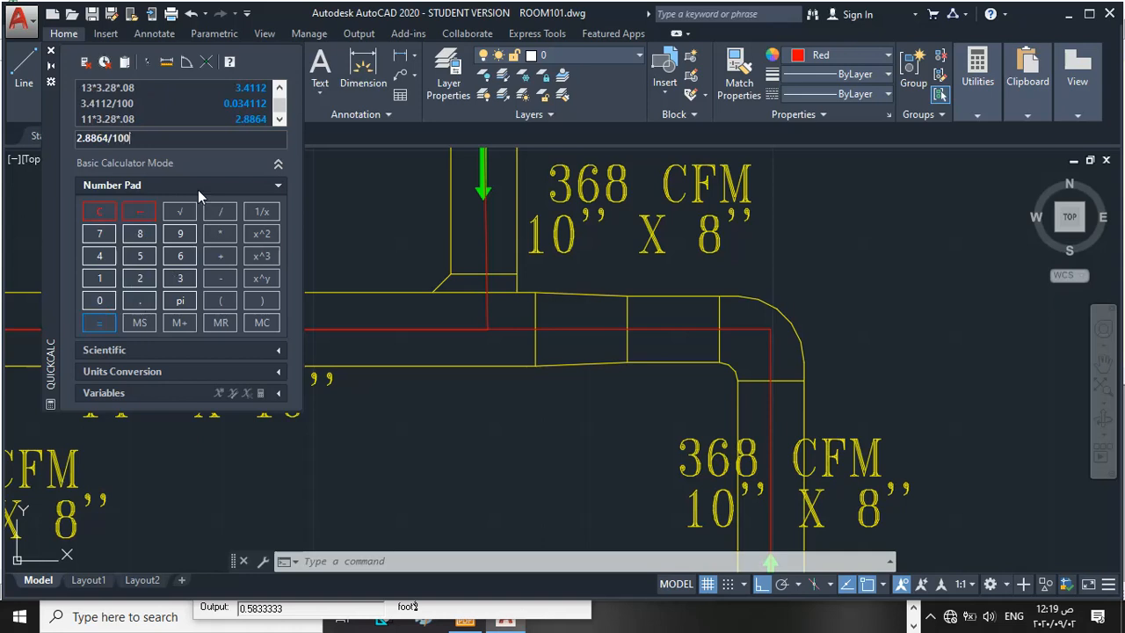
pyautogui.click(104, 310)
pyautogui.click(106, 322)
pyautogui.click(105, 323)
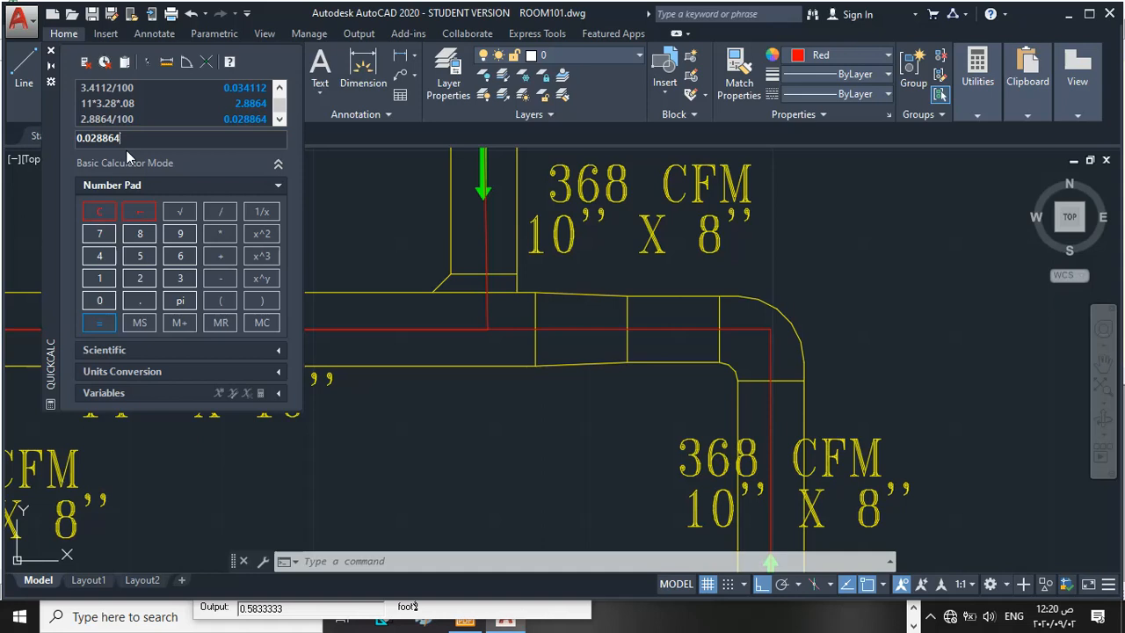
pyautogui.click(50, 51)
# Step: Examine and compare the fittings on both routes: the last upper branch takeoff versus the reducer and elbow to the end diffuser
pyautogui.scroll(-3, 291, 270)
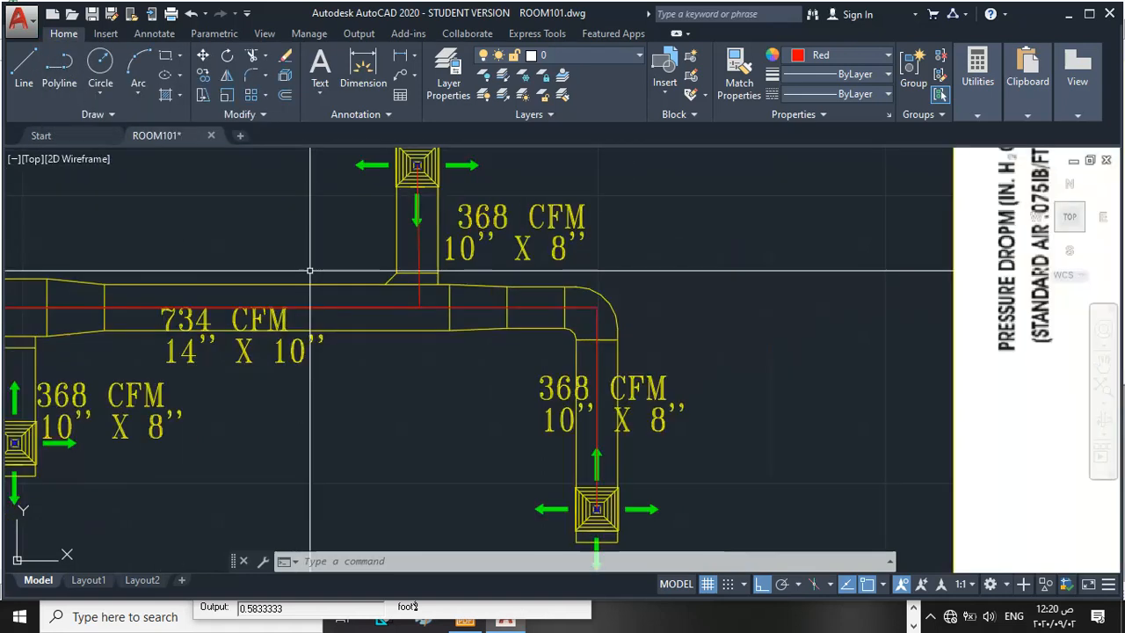
pyautogui.scroll(2, 446, 293)
pyautogui.scroll(2, 536, 299)
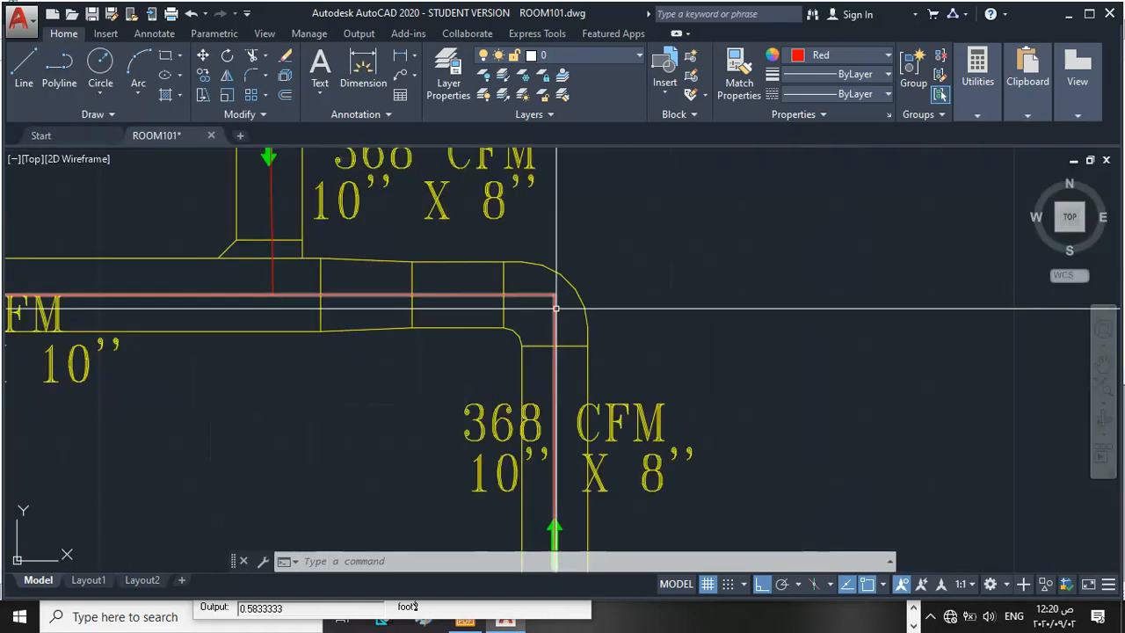
pyautogui.scroll(-3, 576, 299)
pyautogui.scroll(2, 582, 303)
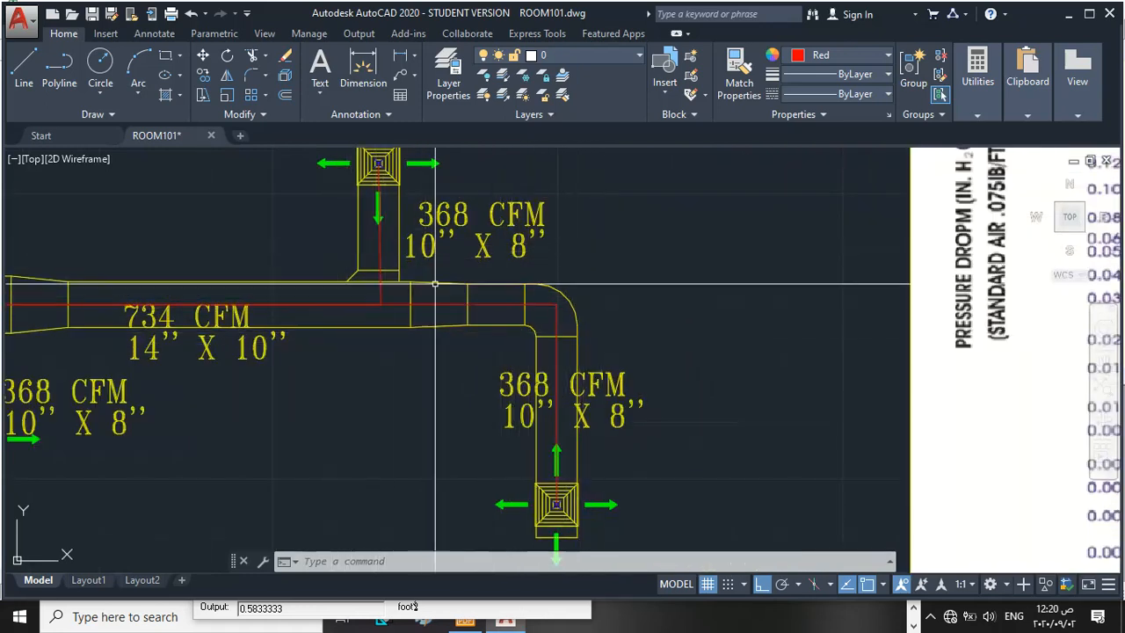
pyautogui.scroll(2, 391, 268)
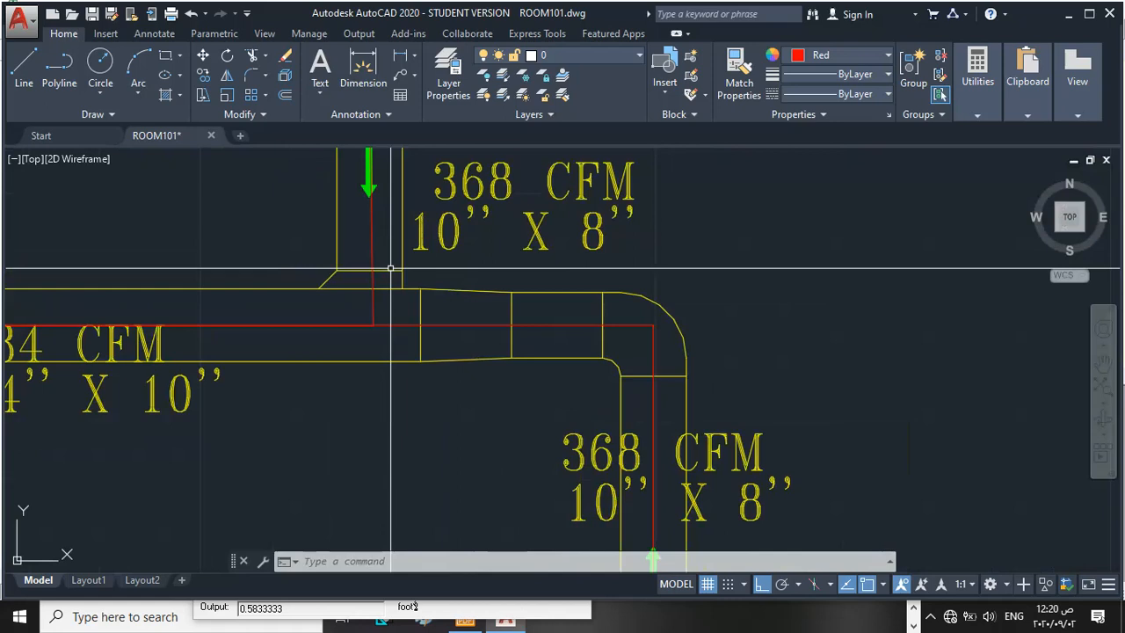
pyautogui.scroll(-4, 439, 272)
pyautogui.scroll(2, 472, 277)
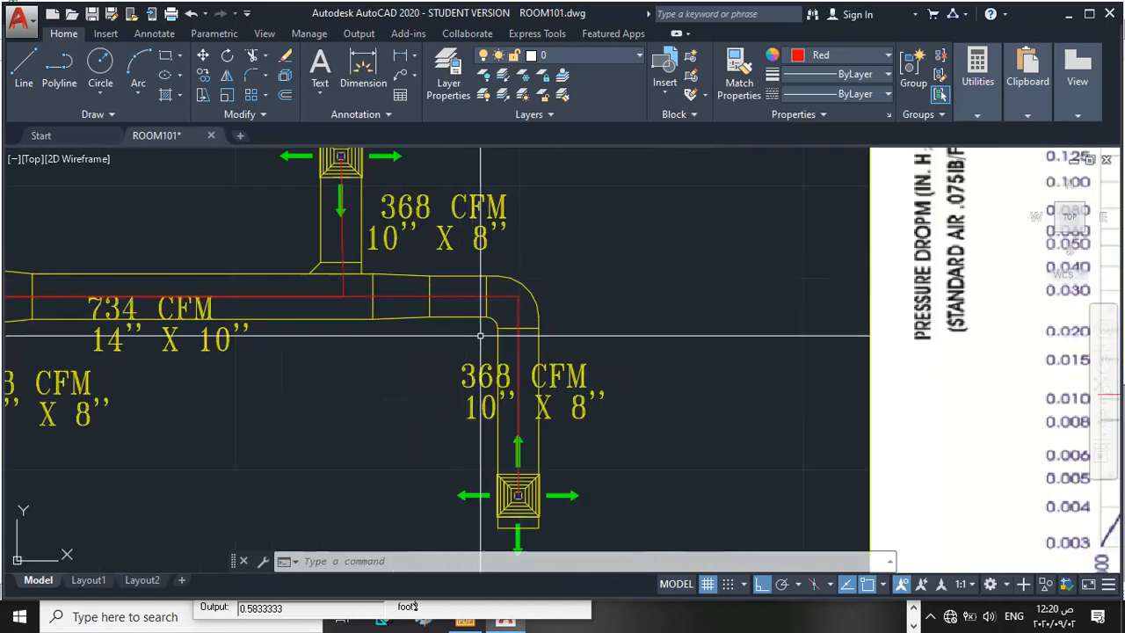
pyautogui.scroll(2, 456, 268)
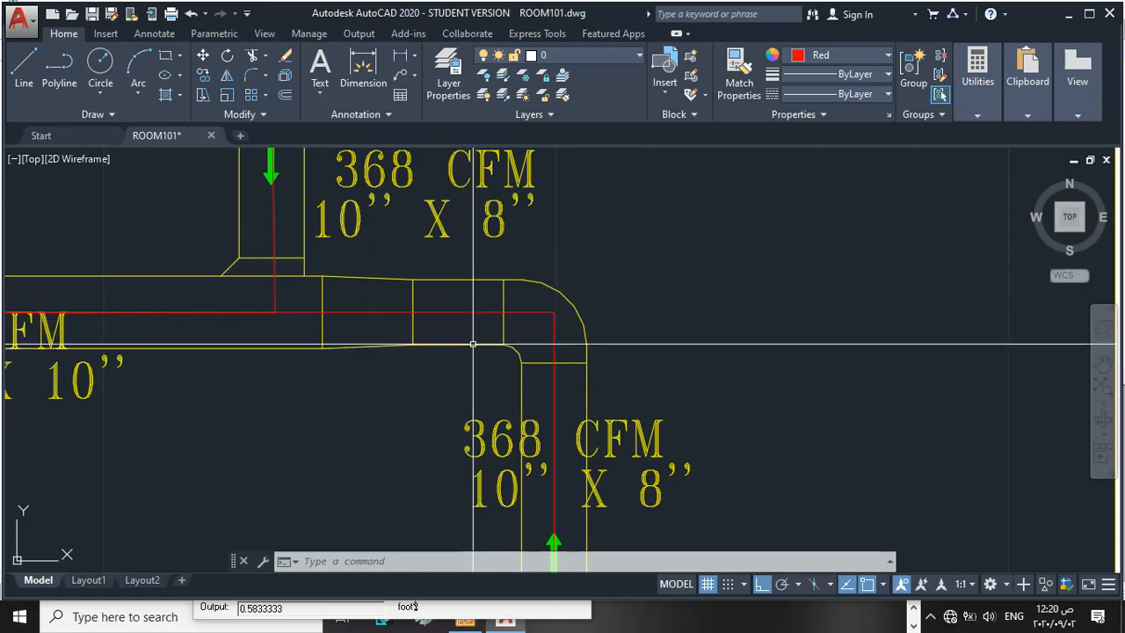
pyautogui.scroll(-3, 440, 282)
pyautogui.scroll(1, 401, 294)
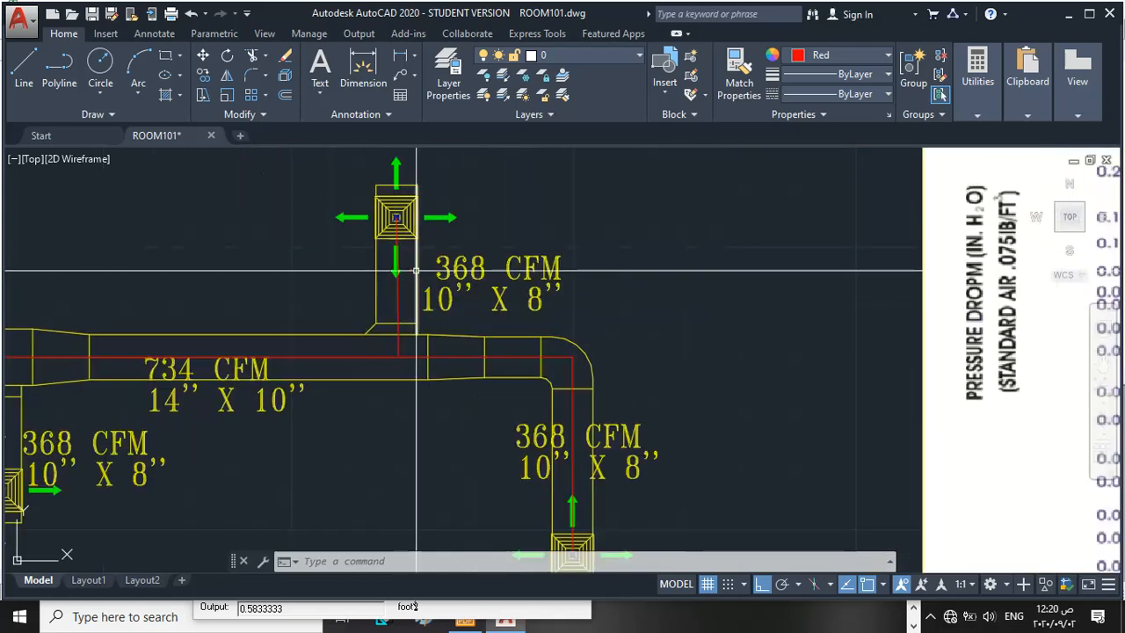
pyautogui.scroll(2, 402, 290)
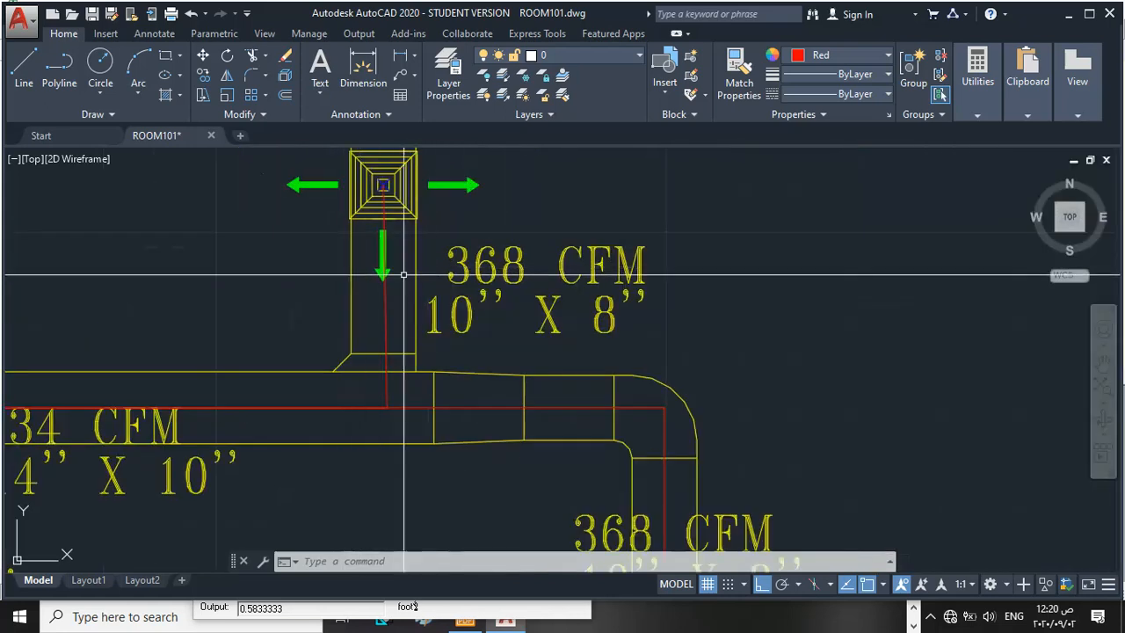
pyautogui.scroll(-2, 369, 280)
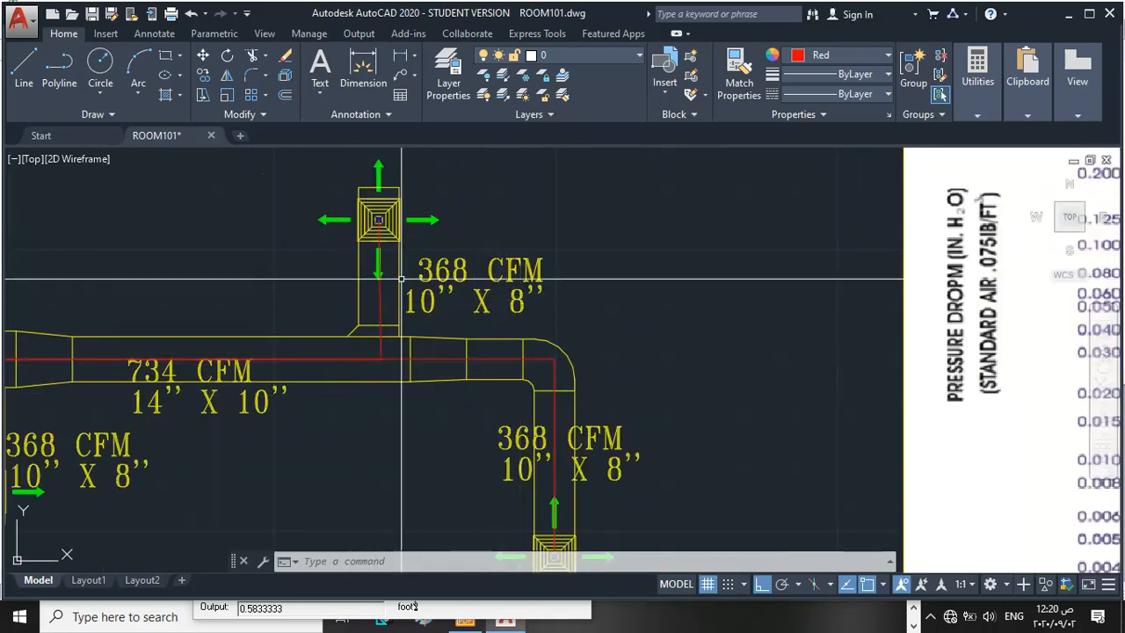
pyautogui.scroll(2, 402, 275)
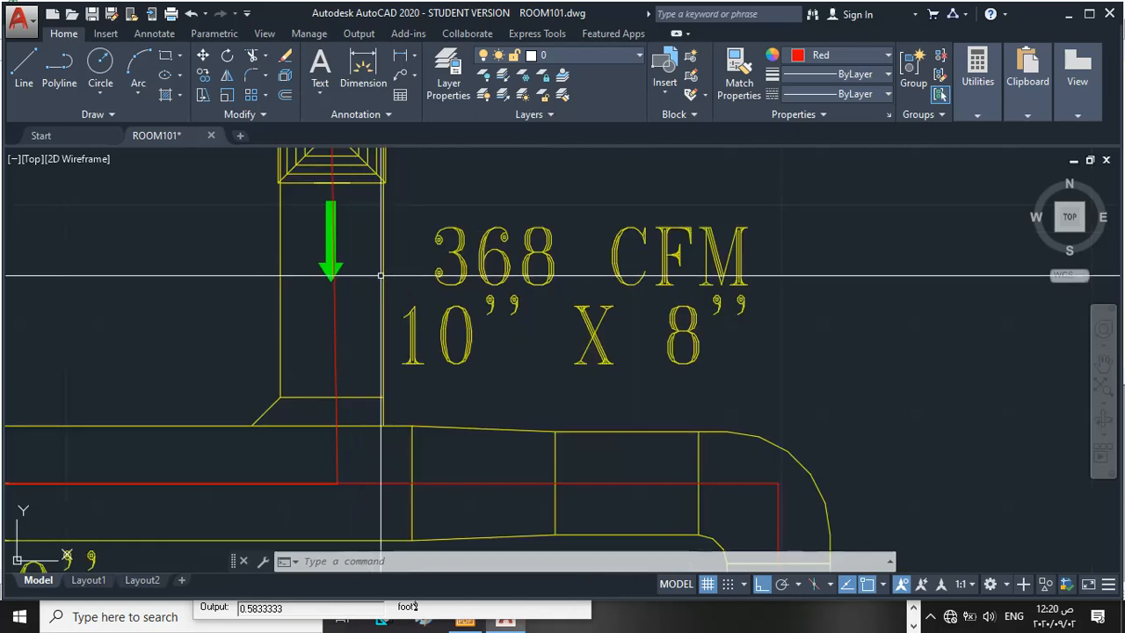
pyautogui.scroll(-3, 285, 280)
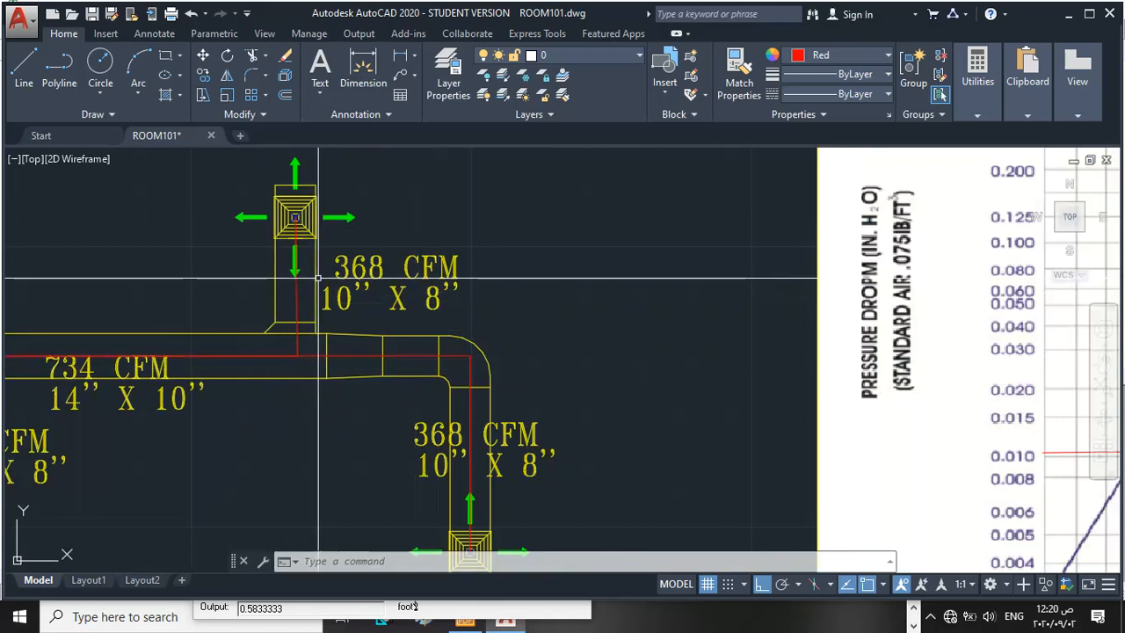
pyautogui.scroll(2, 318, 279)
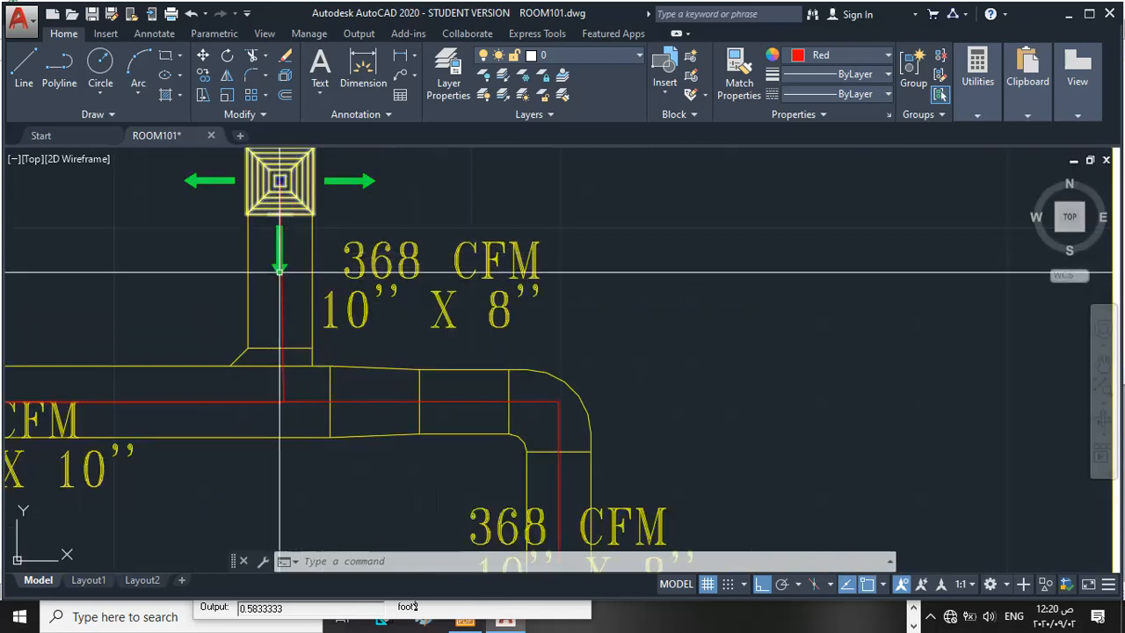
pyautogui.scroll(-2, 279, 273)
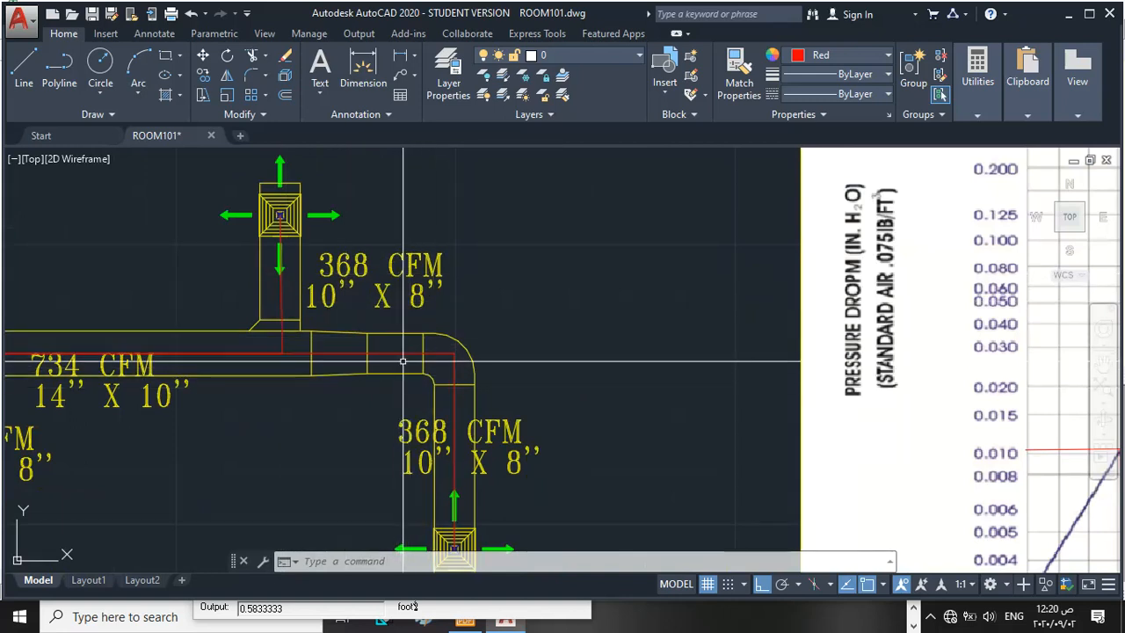
pyautogui.scroll(-3, 279, 302)
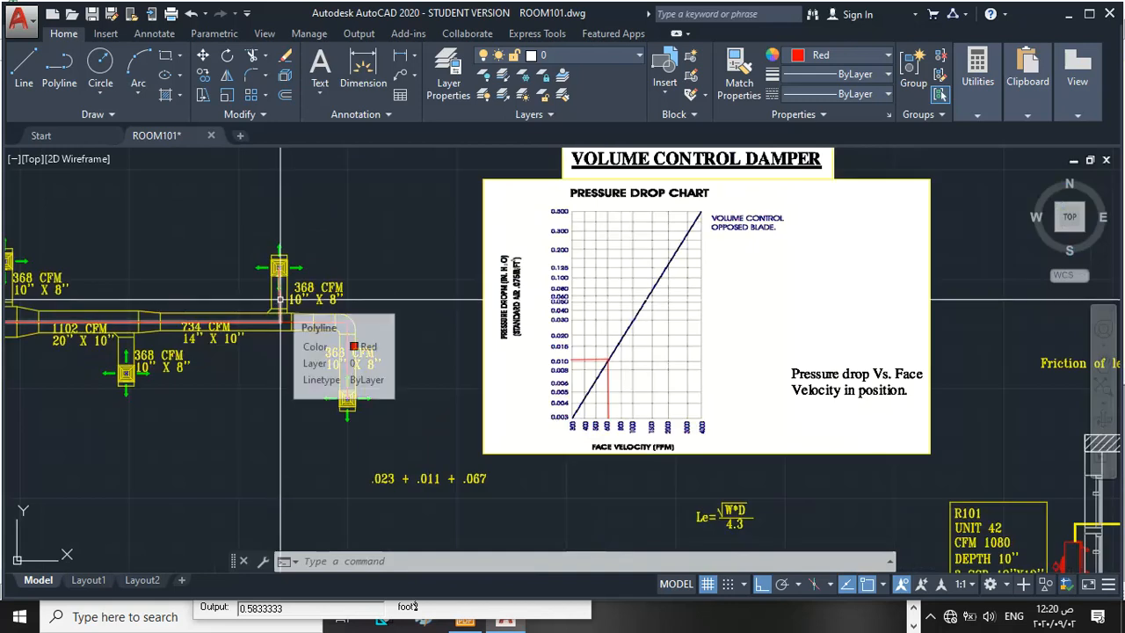
pyautogui.scroll(-2, 279, 301)
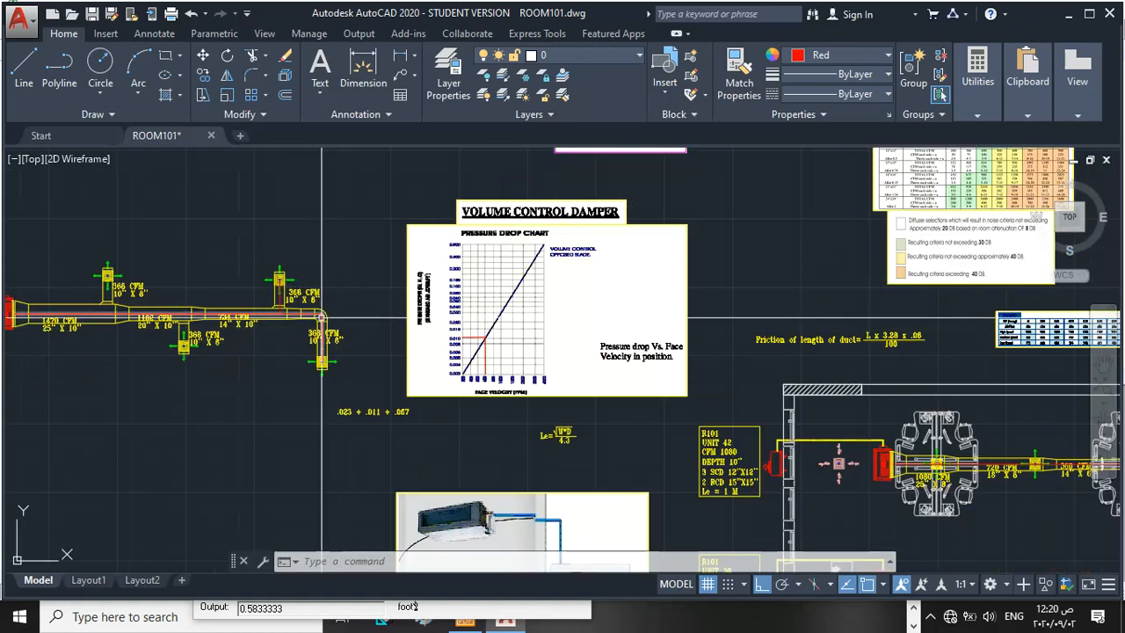
pyautogui.scroll(4, 322, 314)
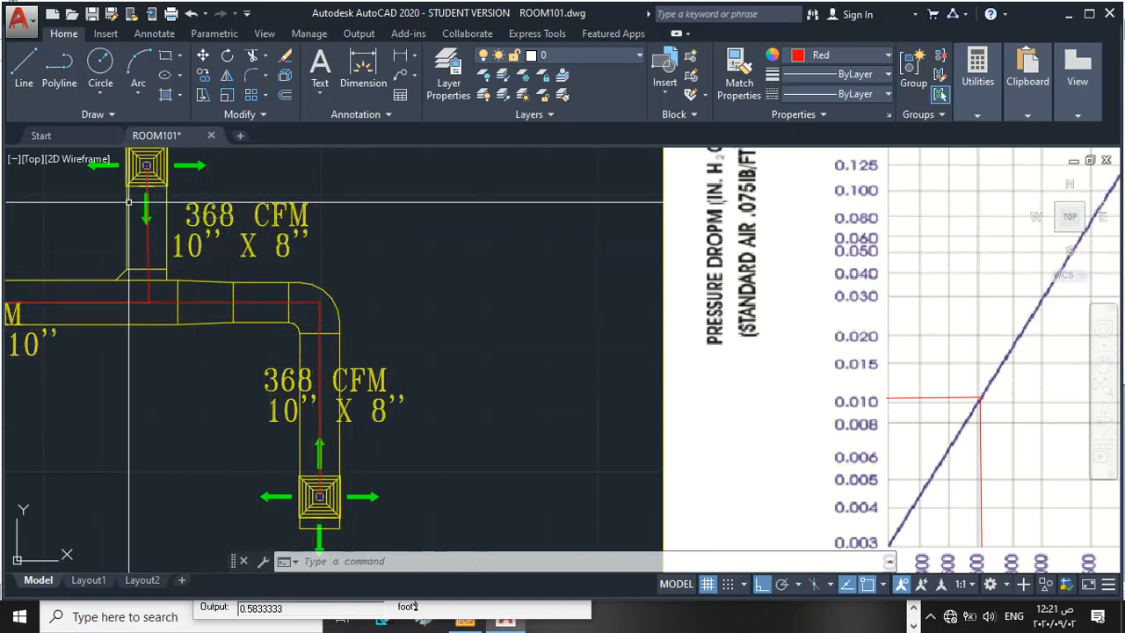
# Step: Inspect the last upper diffuser's branch takeoff and the reducer and elbow leading to the end diffuser
pyautogui.scroll(-2, 325, 314)
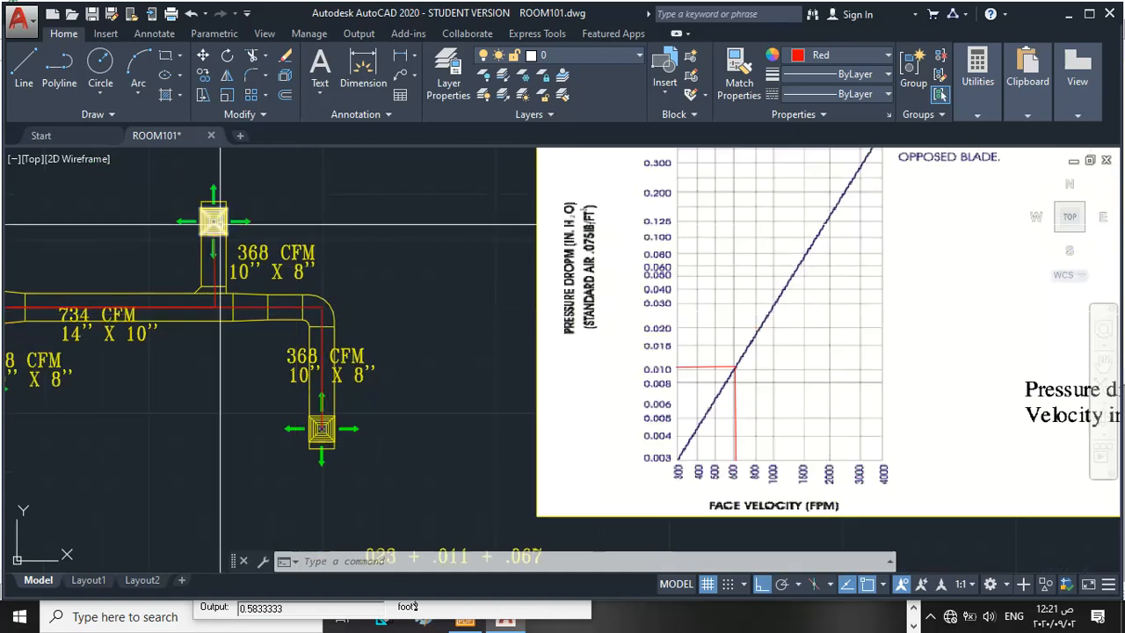
pyautogui.scroll(2, 219, 224)
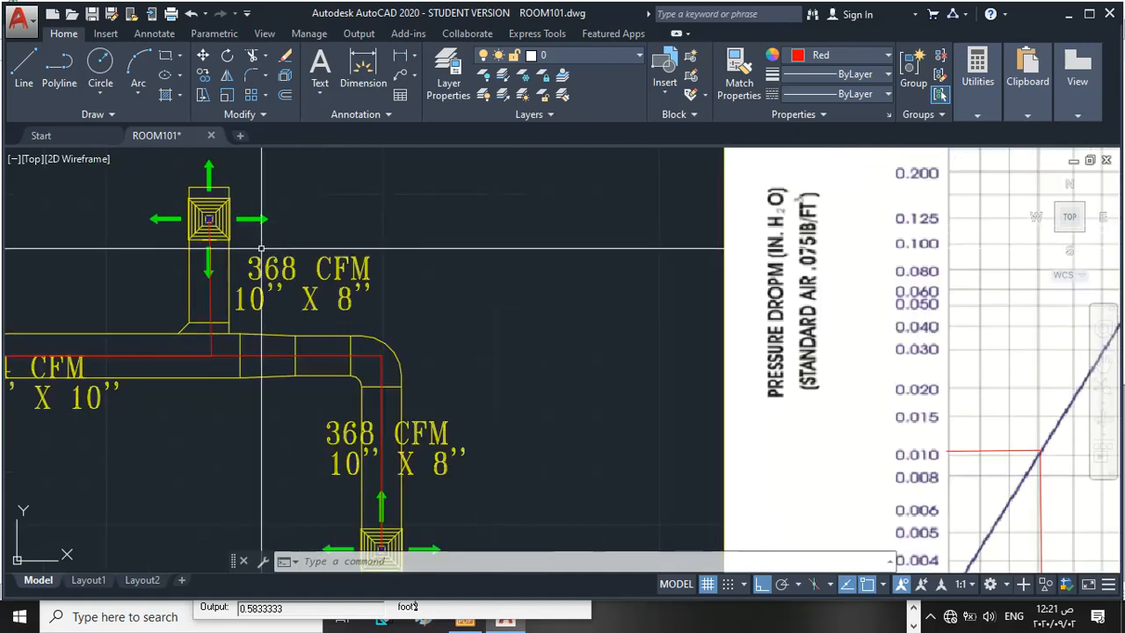
pyautogui.scroll(2, 248, 264)
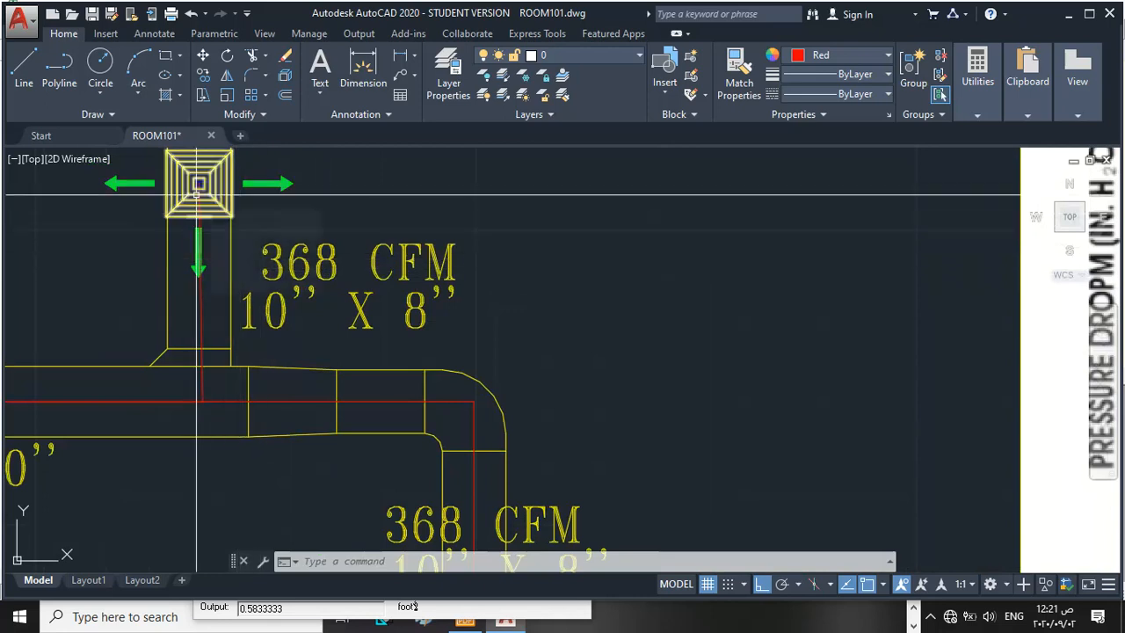
pyautogui.scroll(-2, 198, 193)
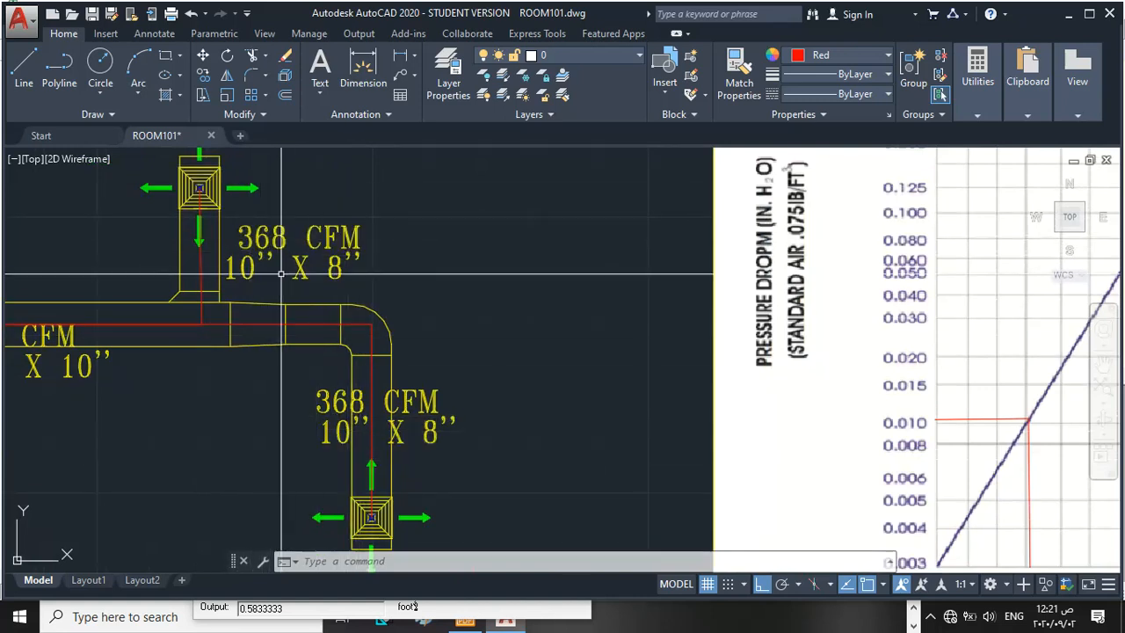
pyautogui.scroll(-2, 282, 274)
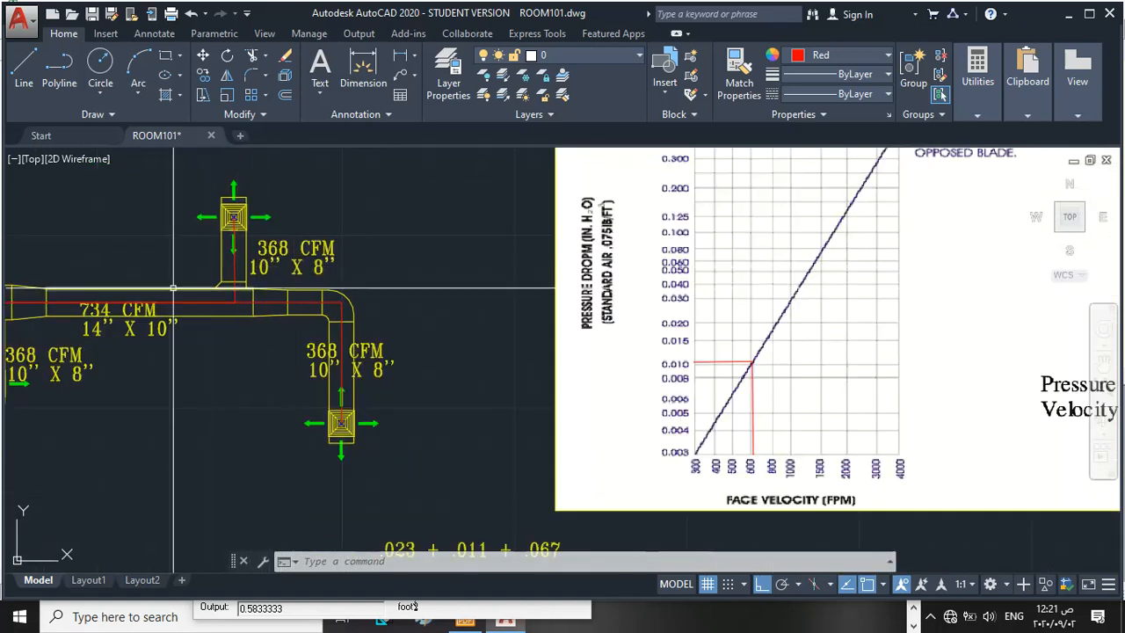
pyautogui.scroll(-1, 173, 287)
pyautogui.scroll(2, 189, 303)
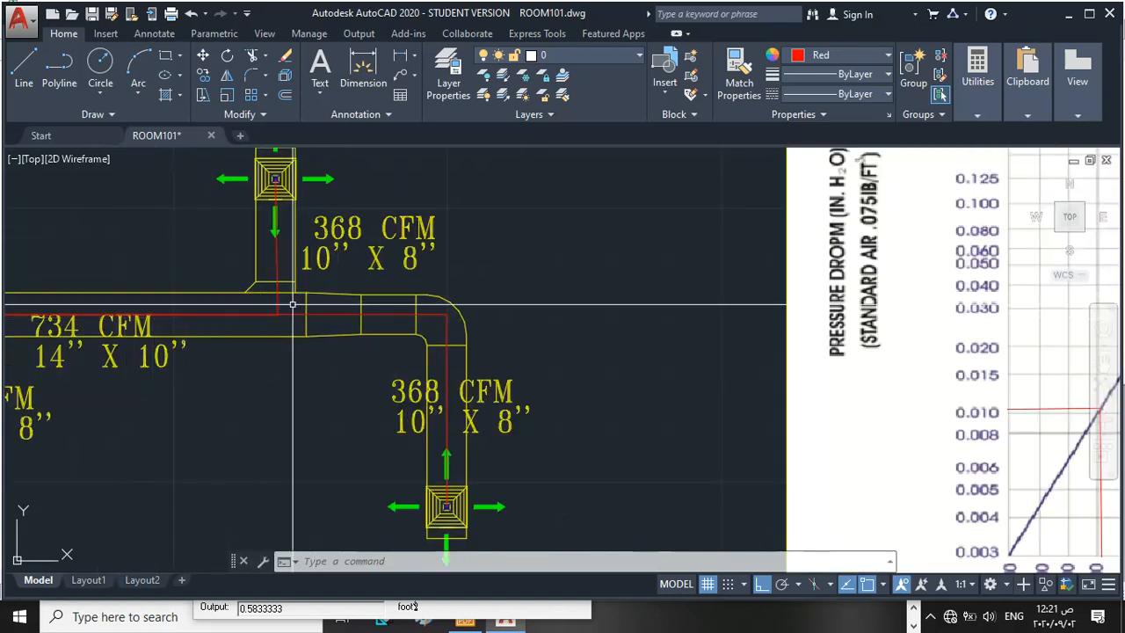
pyautogui.scroll(2, 299, 281)
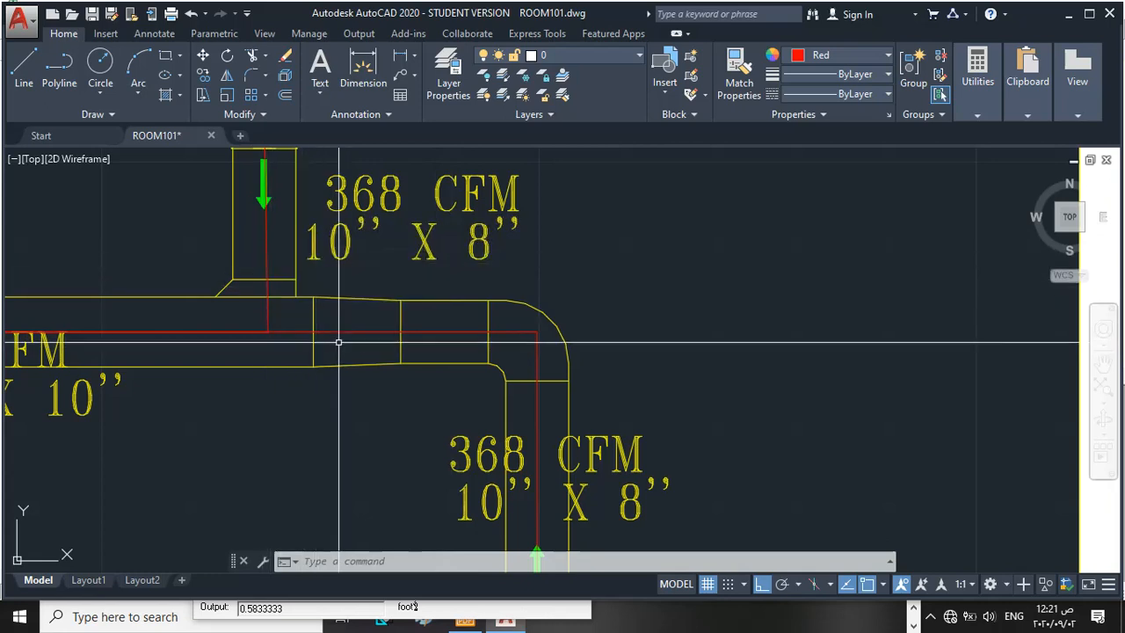
pyautogui.scroll(-3, 314, 318)
pyautogui.scroll(2, 307, 322)
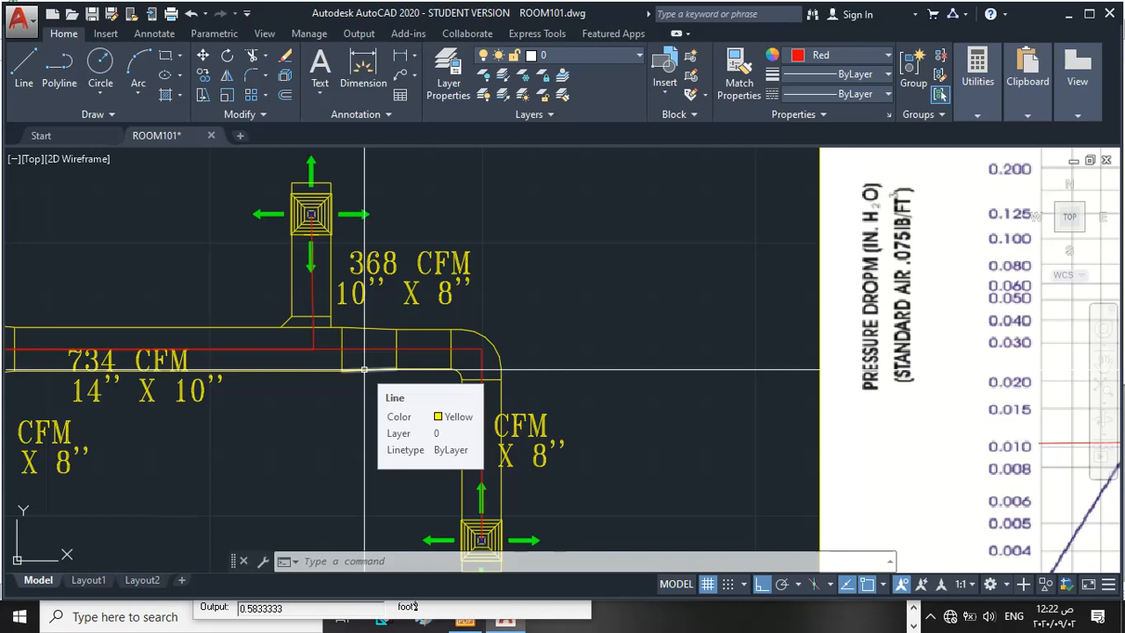
# Step: Calculate .01+.034 in the calculator to total the fitting and duct friction losses of the end diffuser route
pyautogui.click(971, 116)
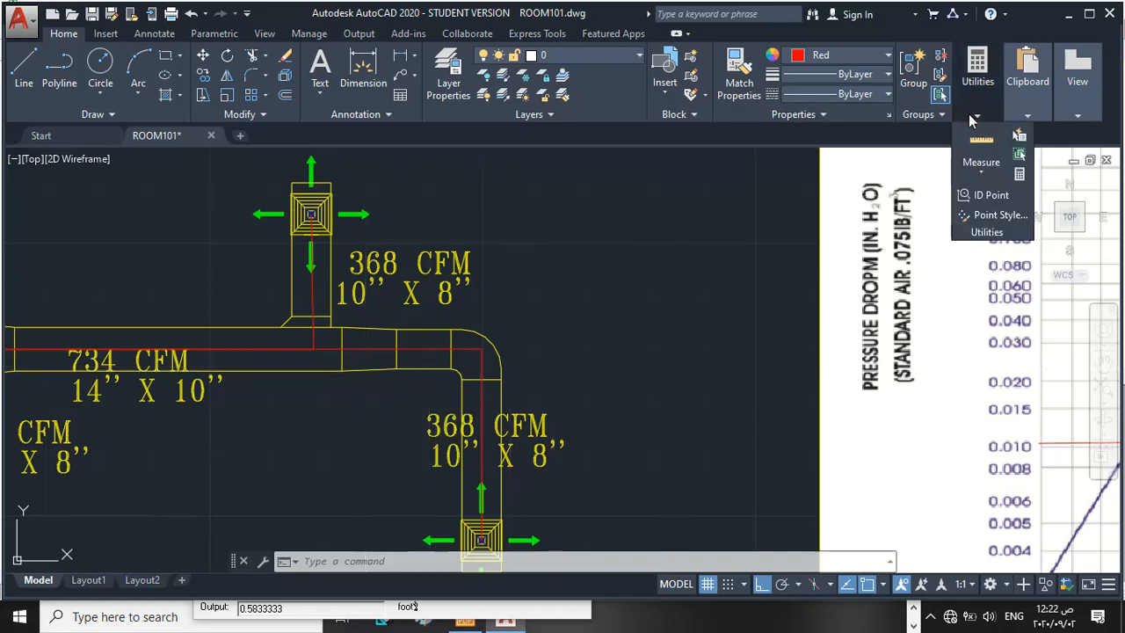
pyautogui.click(1017, 175)
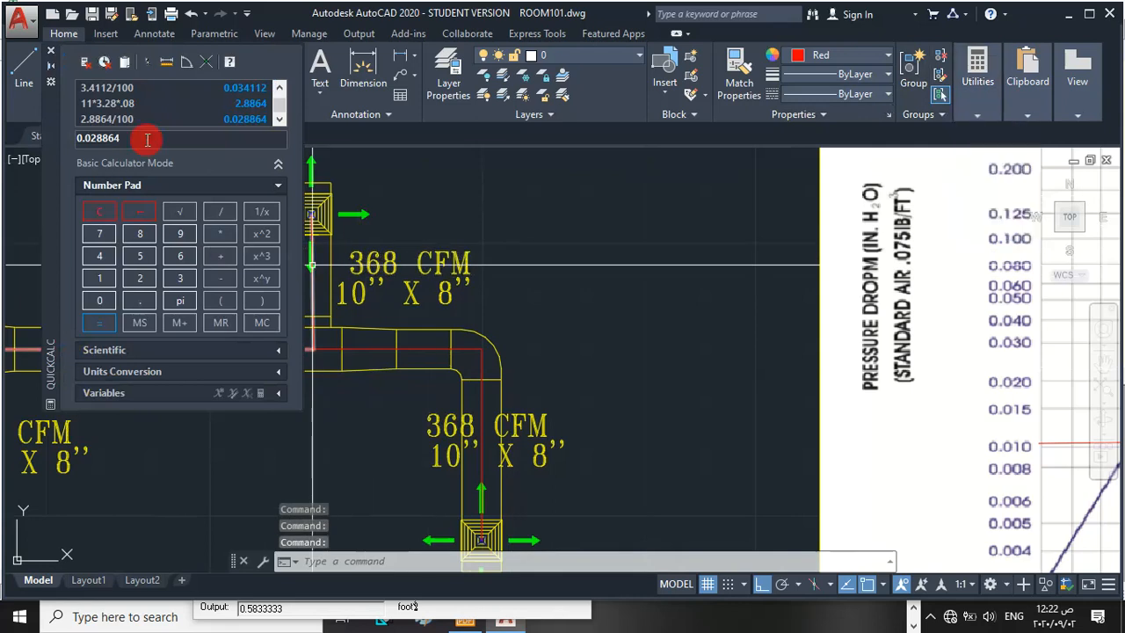
pyautogui.press('BackSpace')
pyautogui.press('BackSpace')
pyautogui.press('BackSpace')
pyautogui.press('BackSpace')
pyautogui.press('BackSpace')
pyautogui.press('BackSpace')
pyautogui.press('BackSpace')
pyautogui.press('BackSpace')
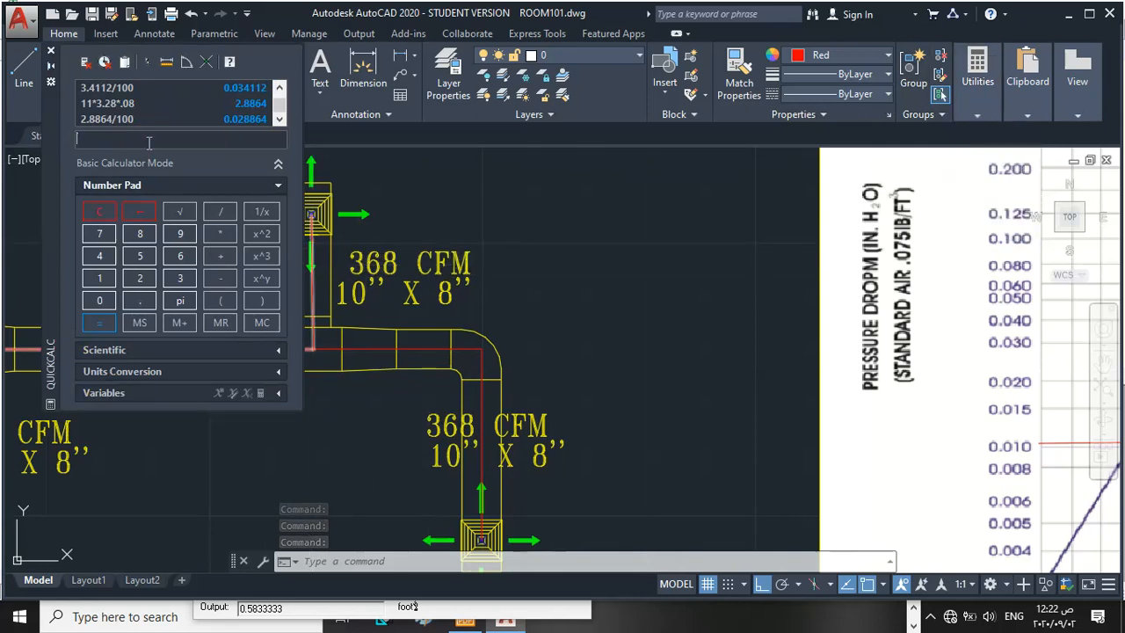
pyautogui.write('.01+')
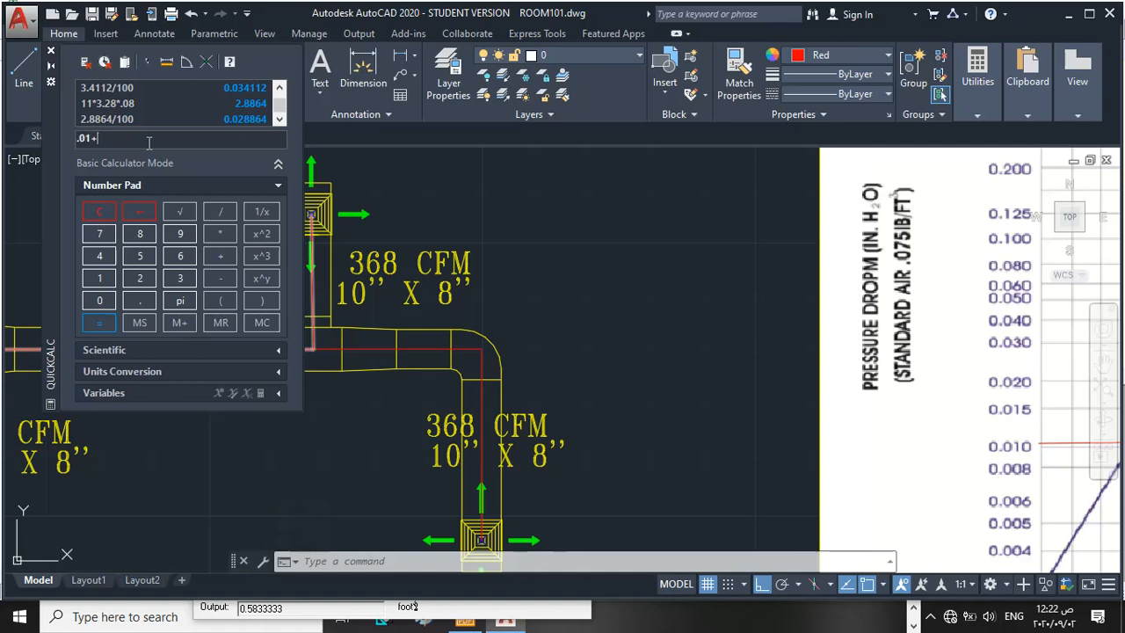
pyautogui.write('.034')
pyautogui.click(97, 323)
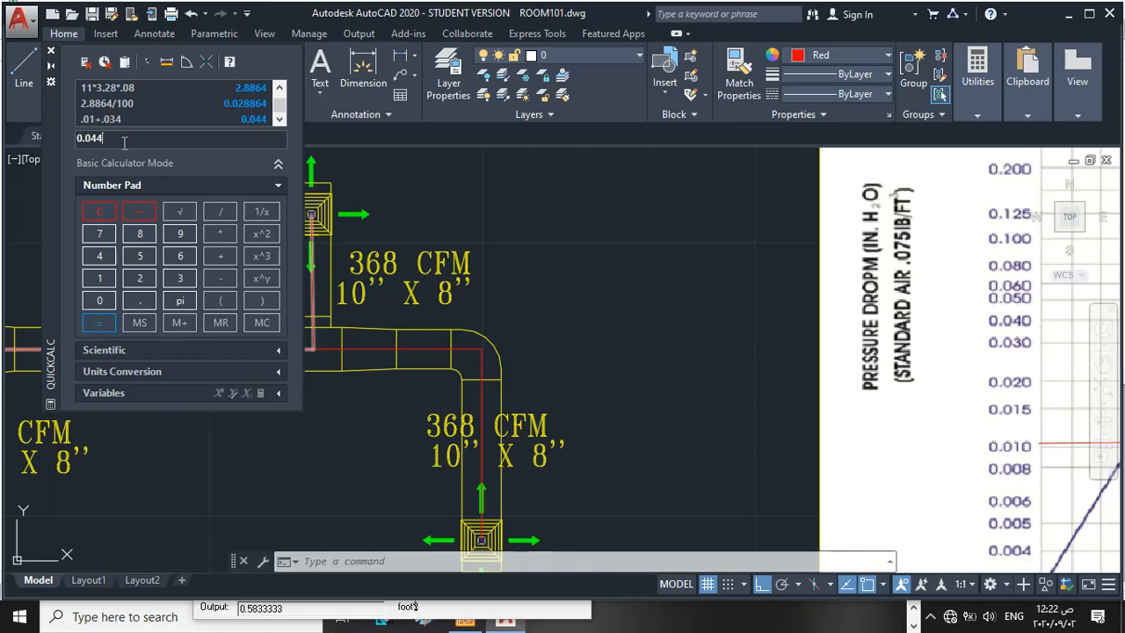
# Step: Calculate .03+.029 for the last upper diffuser route's total loss and close the calculator
pyautogui.press('BackSpace')
pyautogui.press('BackSpace')
pyautogui.press('BackSpace')
pyautogui.press('BackSpace')
pyautogui.press('BackSpace')
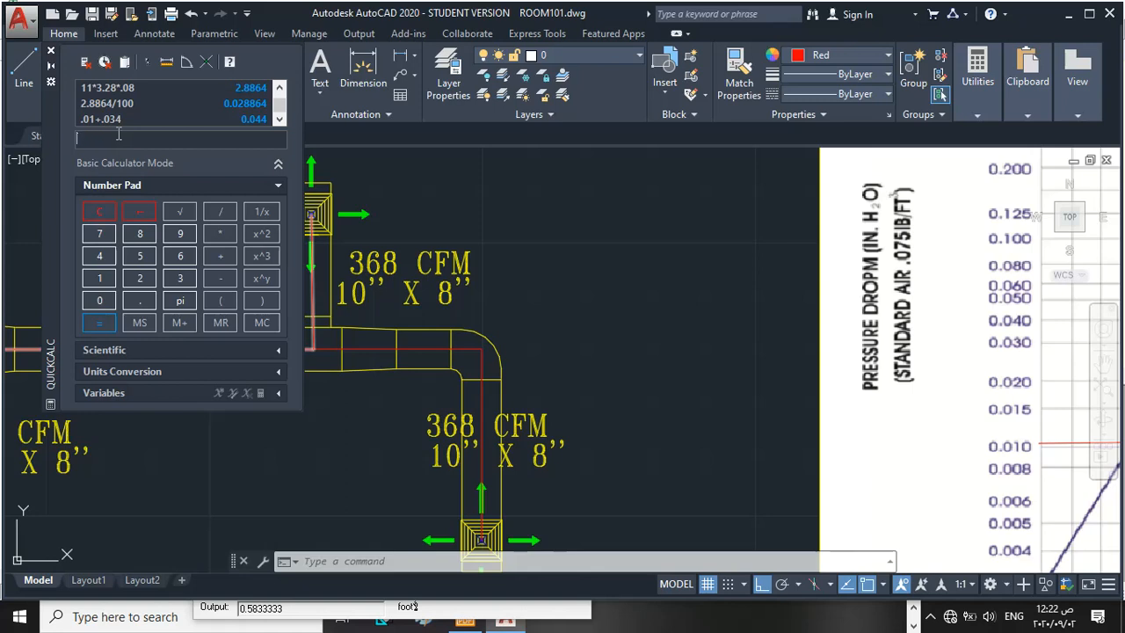
pyautogui.write('.03')
pyautogui.click(222, 256)
pyautogui.write('.029')
pyautogui.click(107, 325)
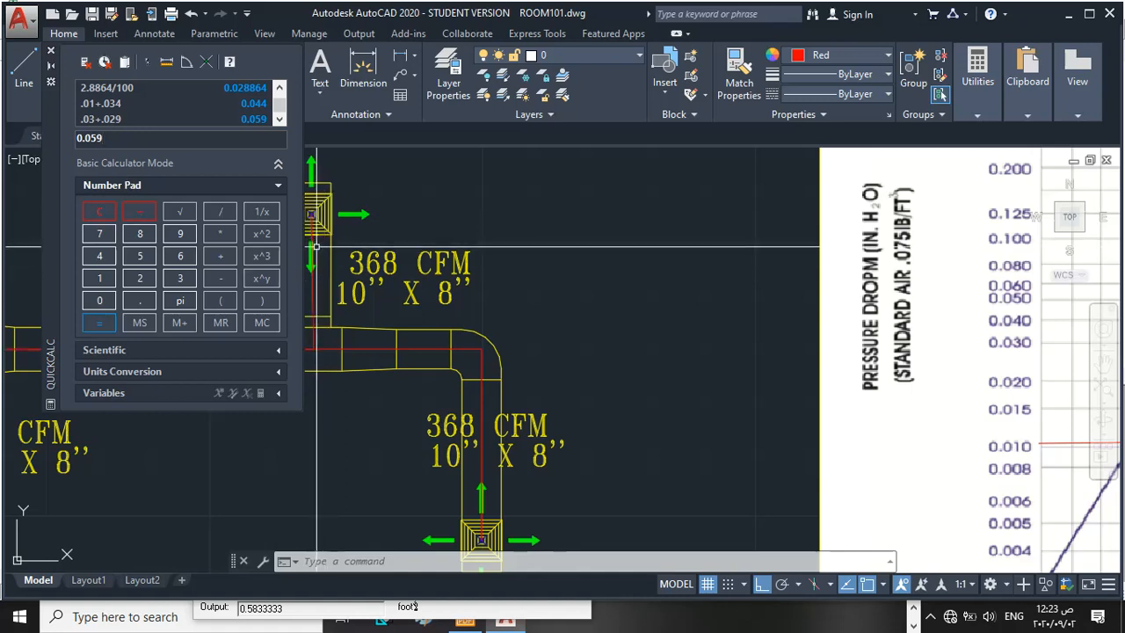
pyautogui.click(51, 50)
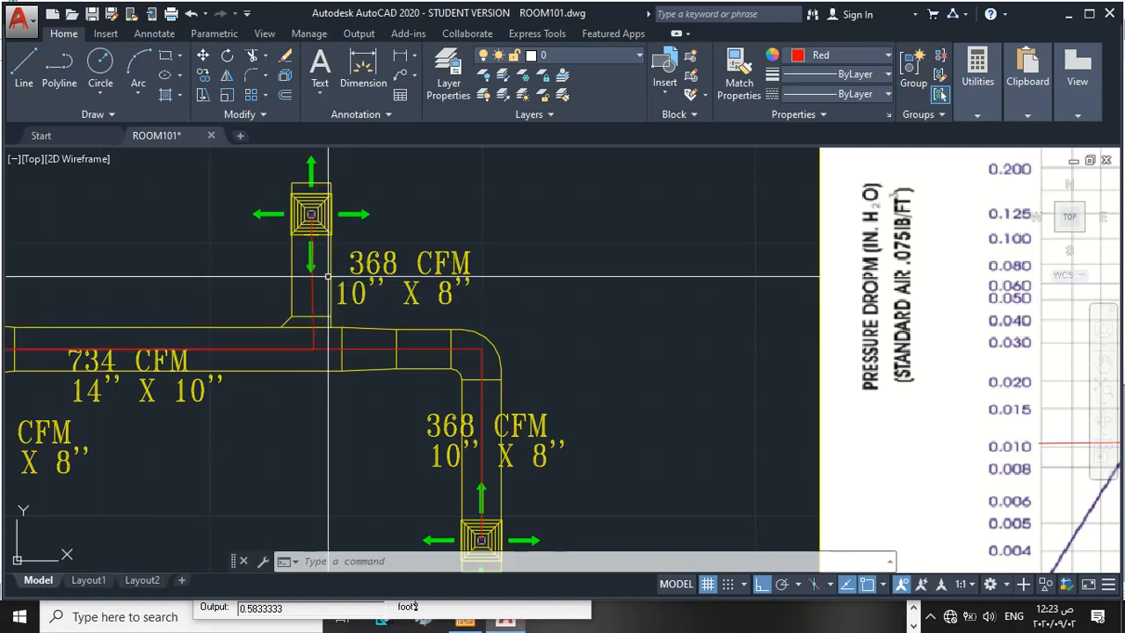
# Step: Reopen the calculator, subtract .044 from 0.059 to get the difference between the two routes' losses, and close it
pyautogui.scroll(1, 324, 315)
pyautogui.scroll(-1, 324, 316)
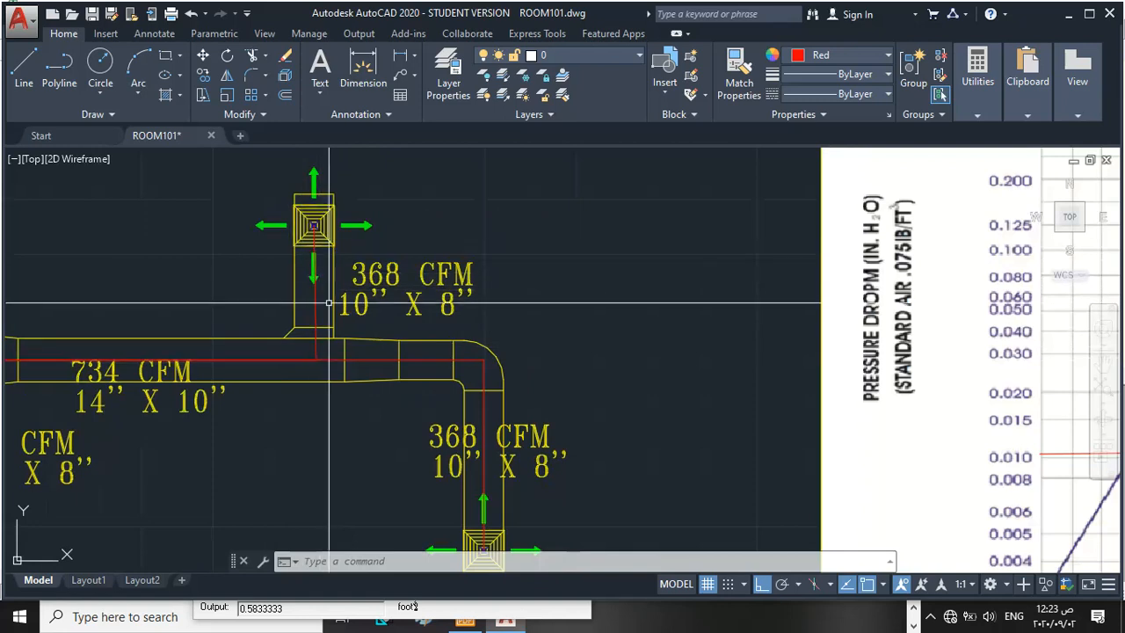
pyautogui.scroll(1, 327, 303)
pyautogui.scroll(-1, 330, 302)
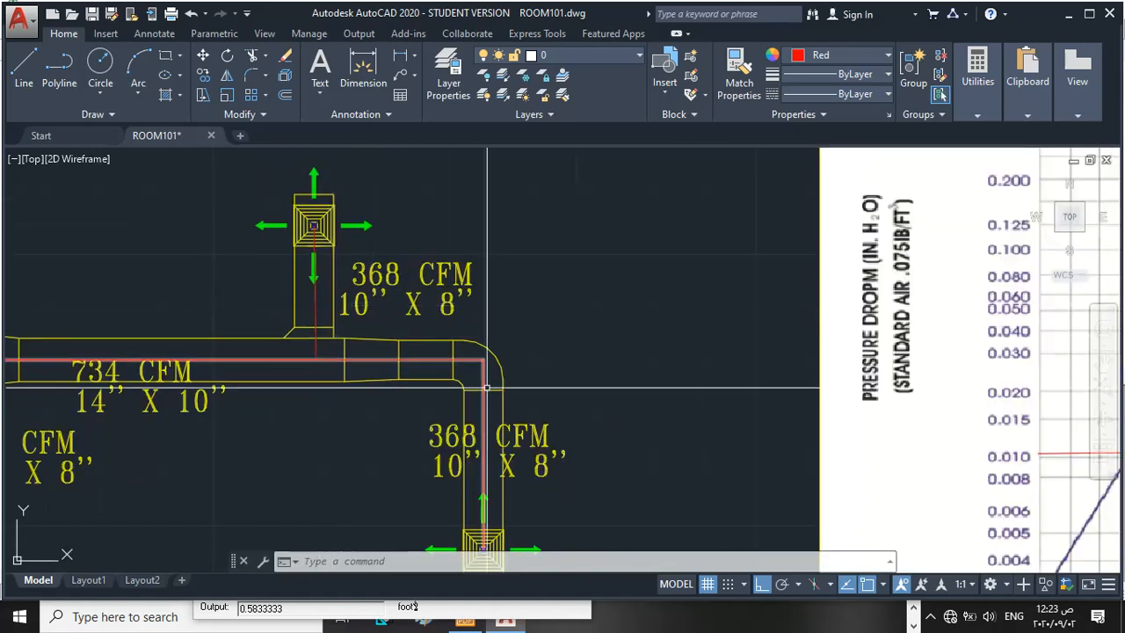
pyautogui.scroll(1, 504, 374)
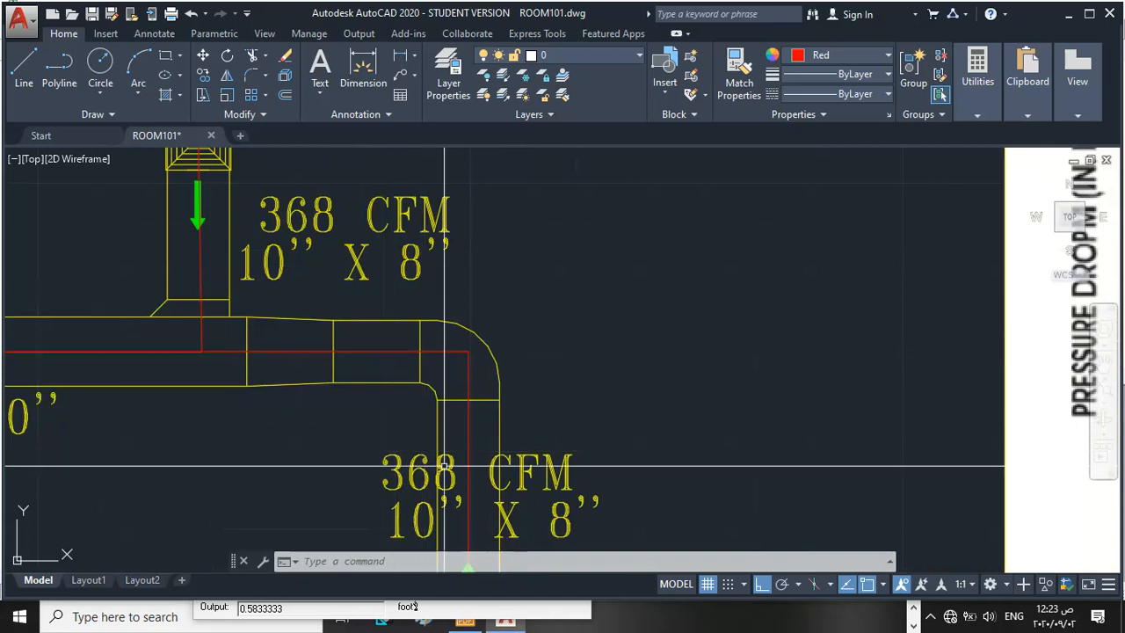
pyautogui.scroll(-1, 475, 363)
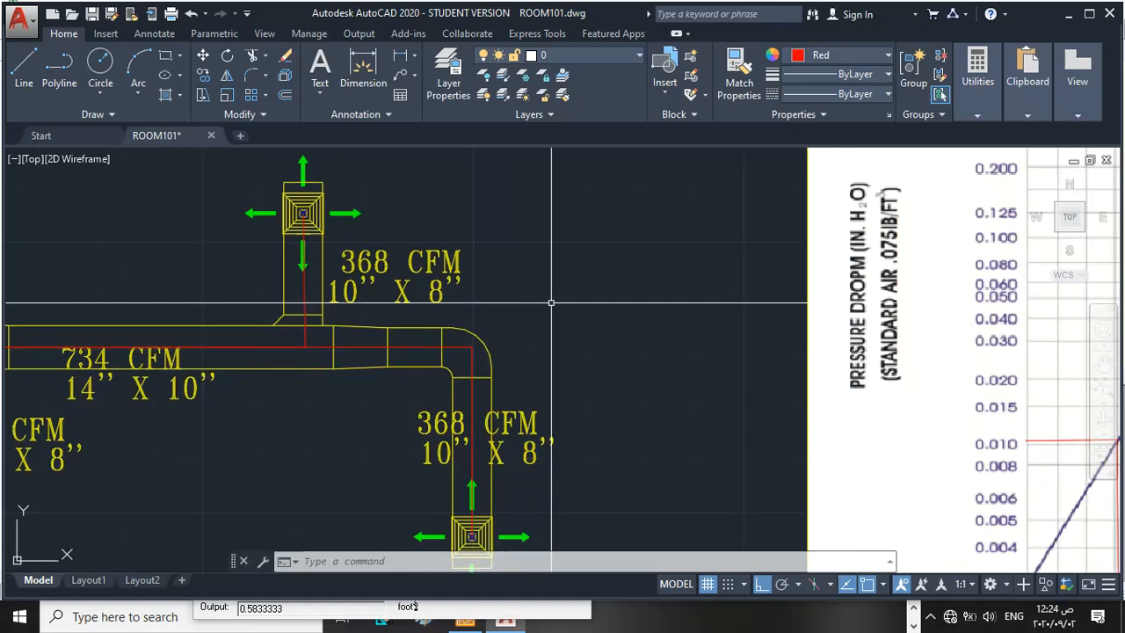
pyautogui.click(986, 109)
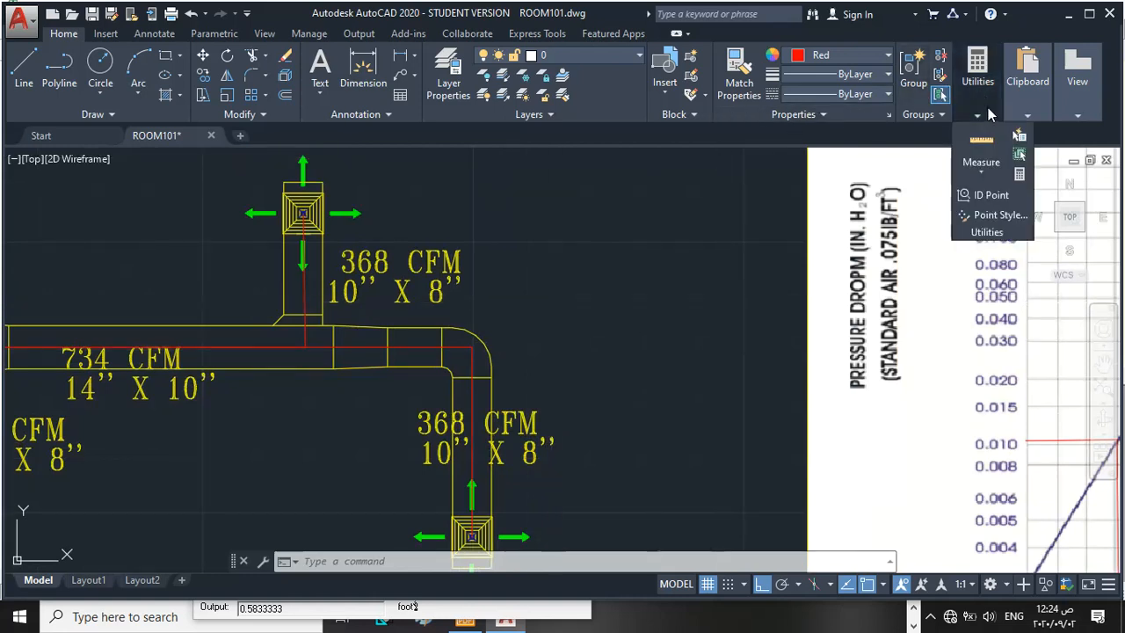
pyautogui.click(1019, 173)
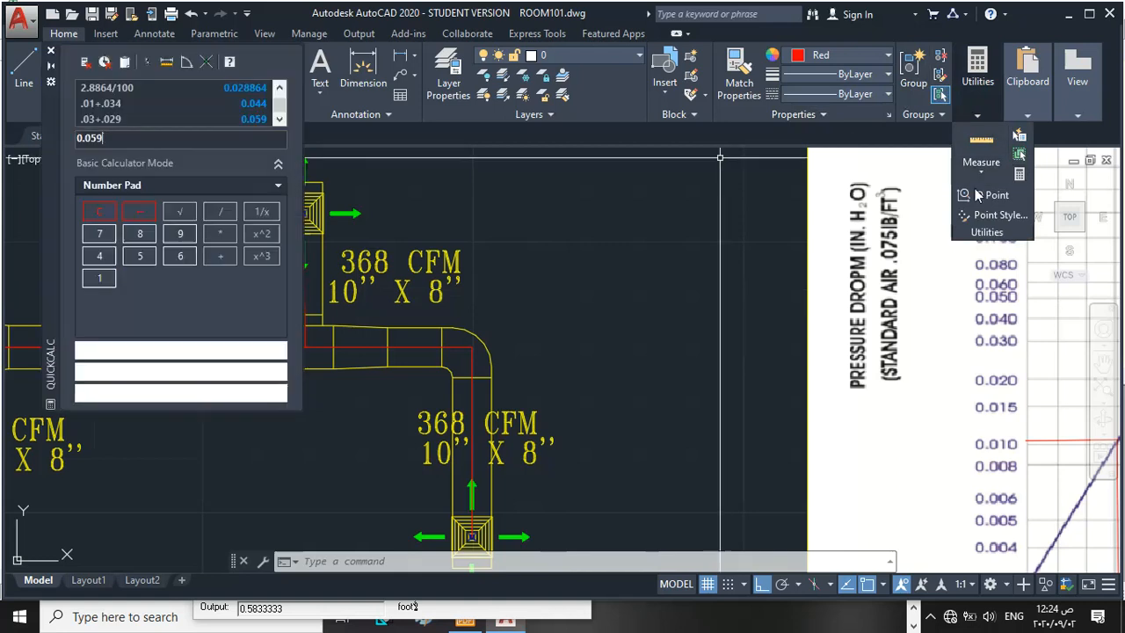
pyautogui.click(110, 138)
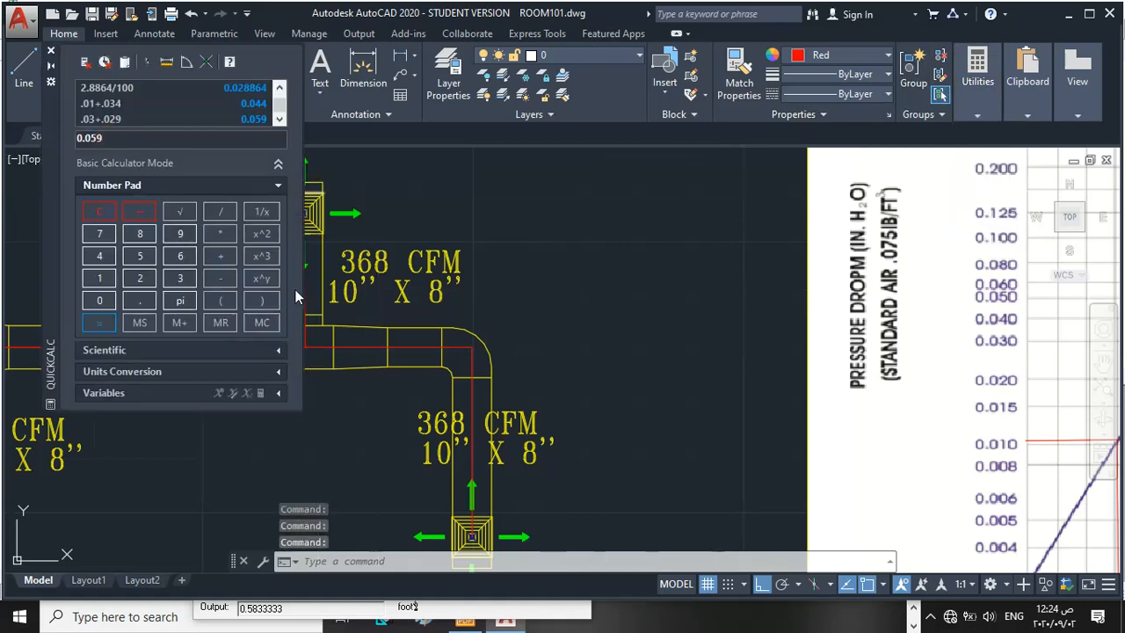
pyautogui.click(221, 278)
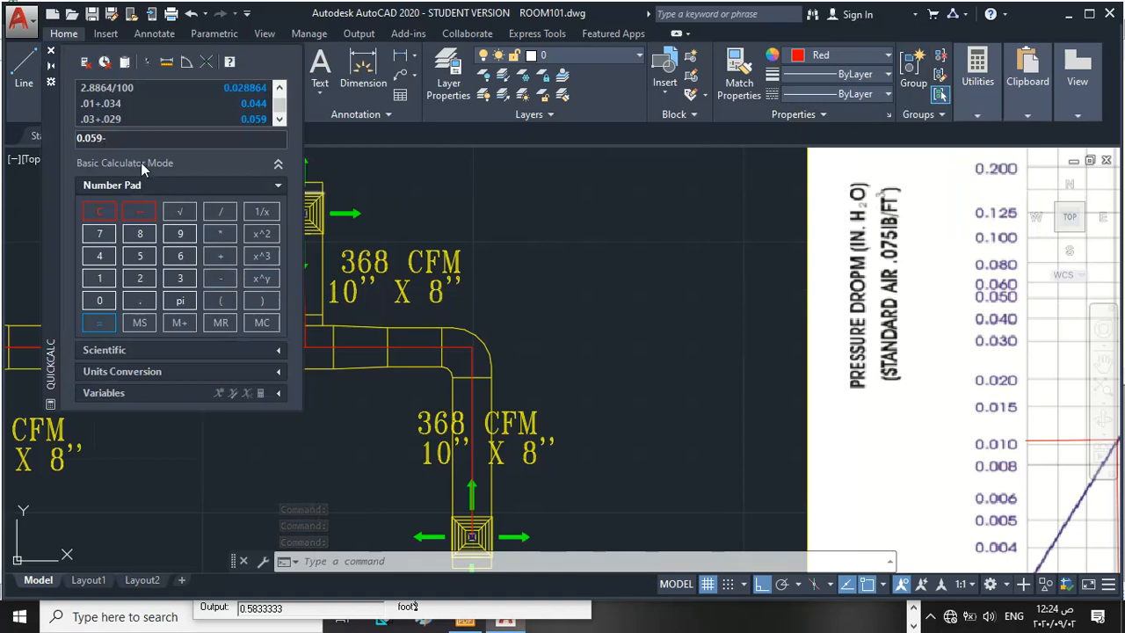
pyautogui.write('.004')
pyautogui.press('BackSpace')
pyautogui.press('BackSpace')
pyautogui.write('44')
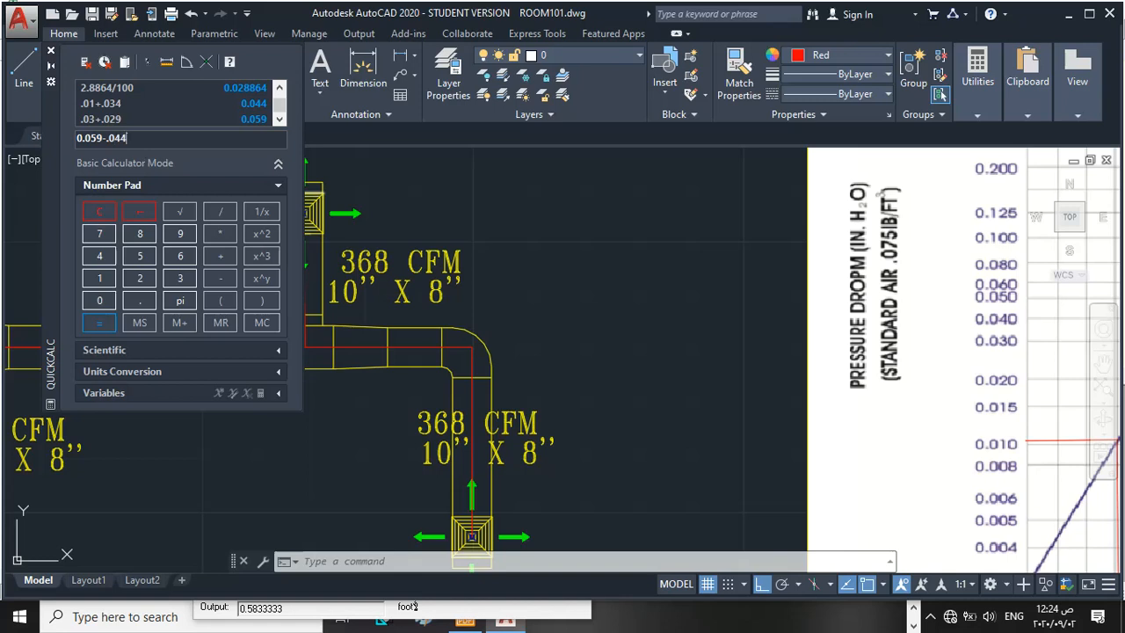
pyautogui.click(88, 320)
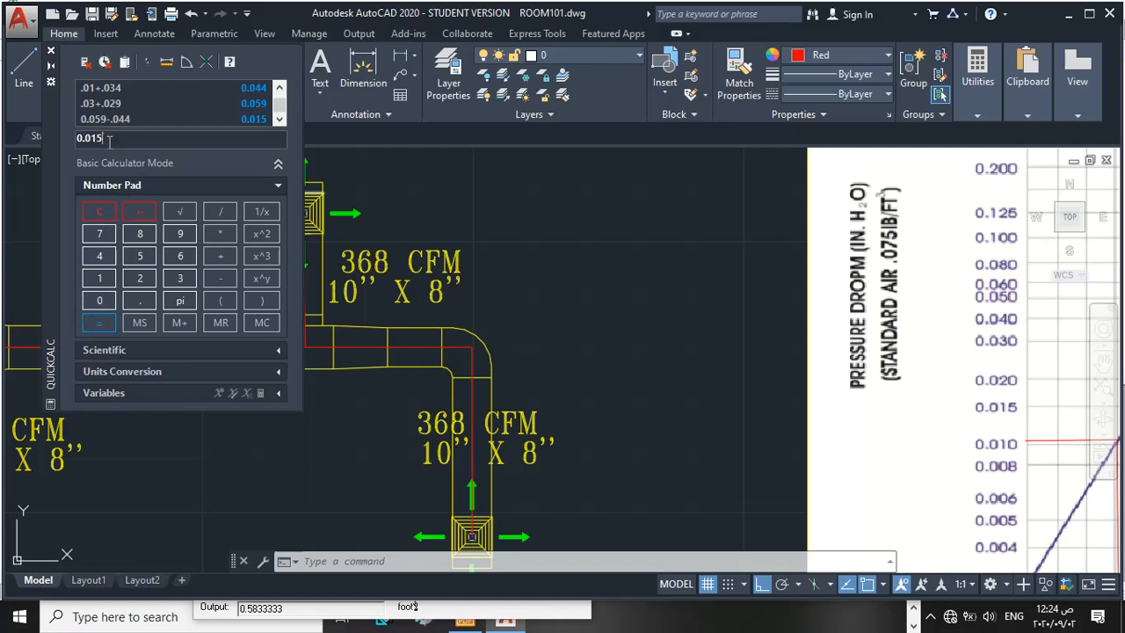
pyautogui.click(51, 55)
# Step: Review the whole duct layout and compare the route through the last upper branch with the run to the end diffuser
pyautogui.scroll(-3, 274, 344)
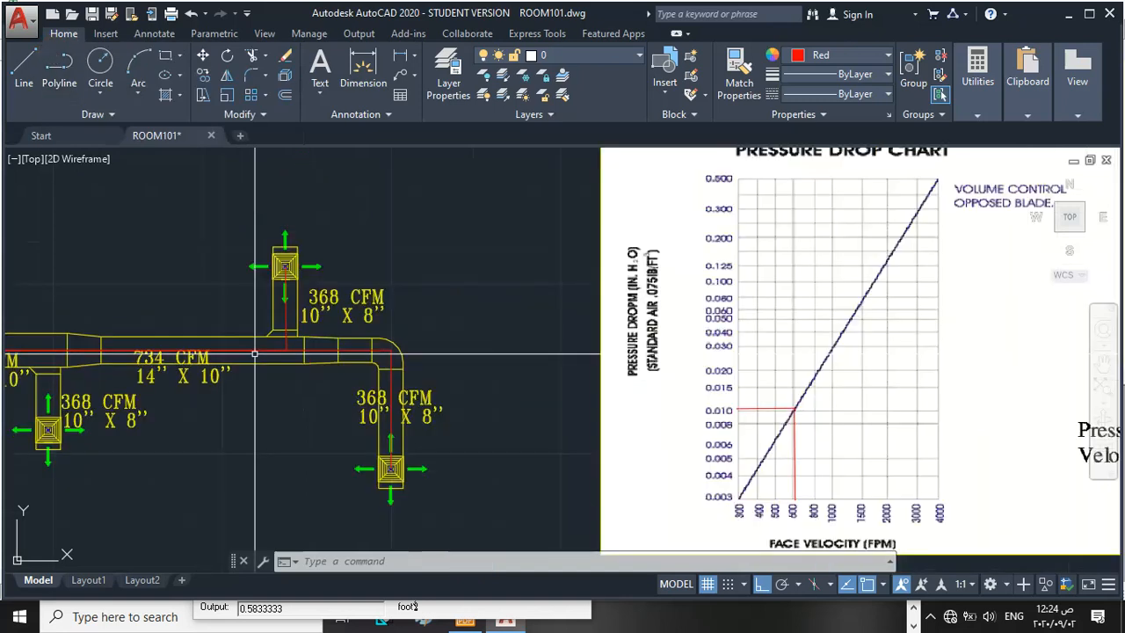
pyautogui.scroll(3, 273, 345)
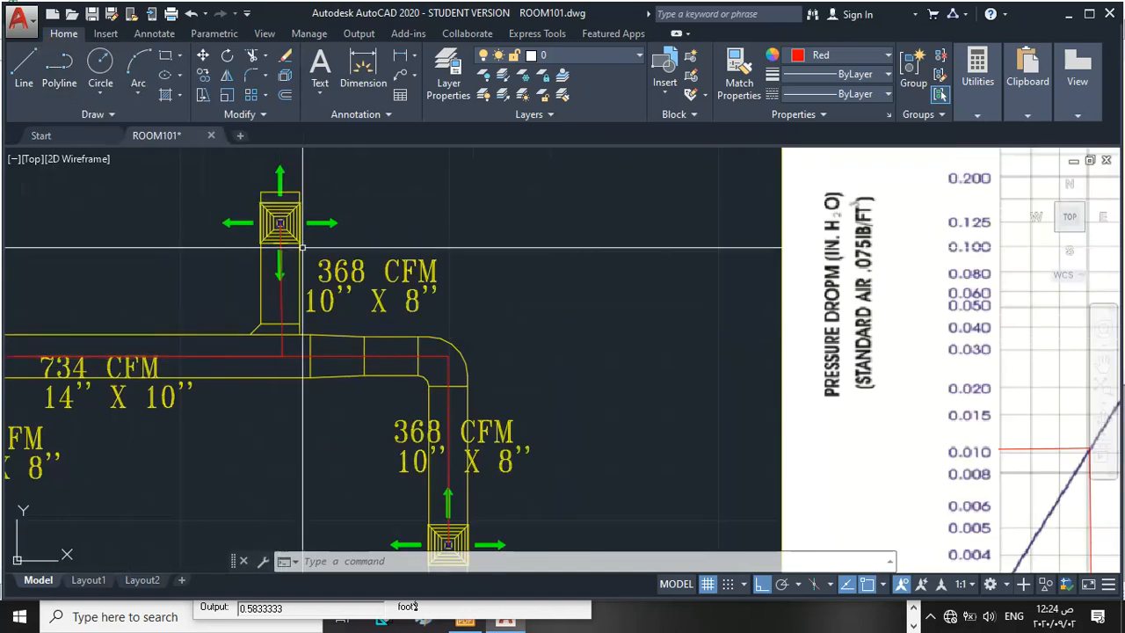
pyautogui.scroll(-3, 301, 273)
pyautogui.scroll(3, 302, 272)
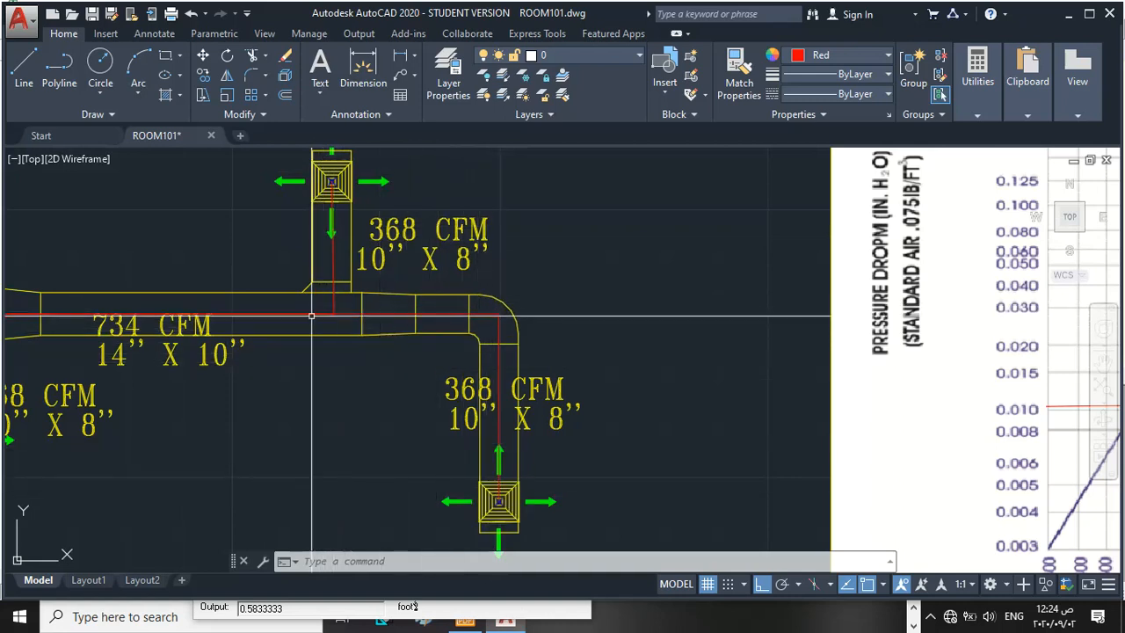
pyautogui.scroll(-4, 439, 360)
pyautogui.scroll(-3, 440, 360)
pyautogui.scroll(5, 325, 399)
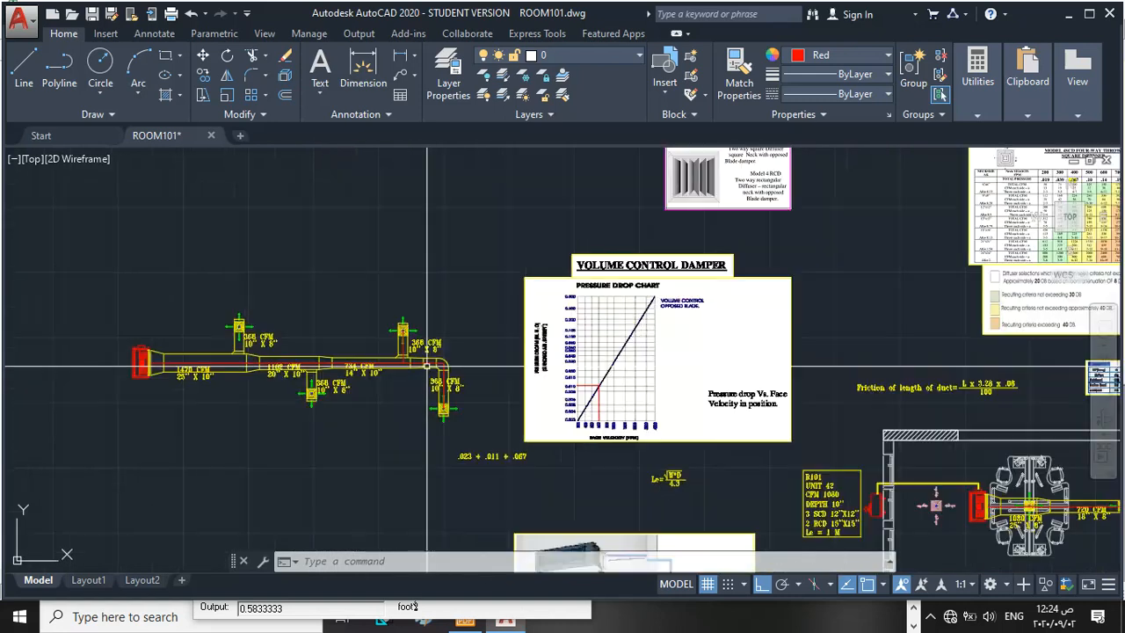
pyautogui.scroll(-3, 519, 299)
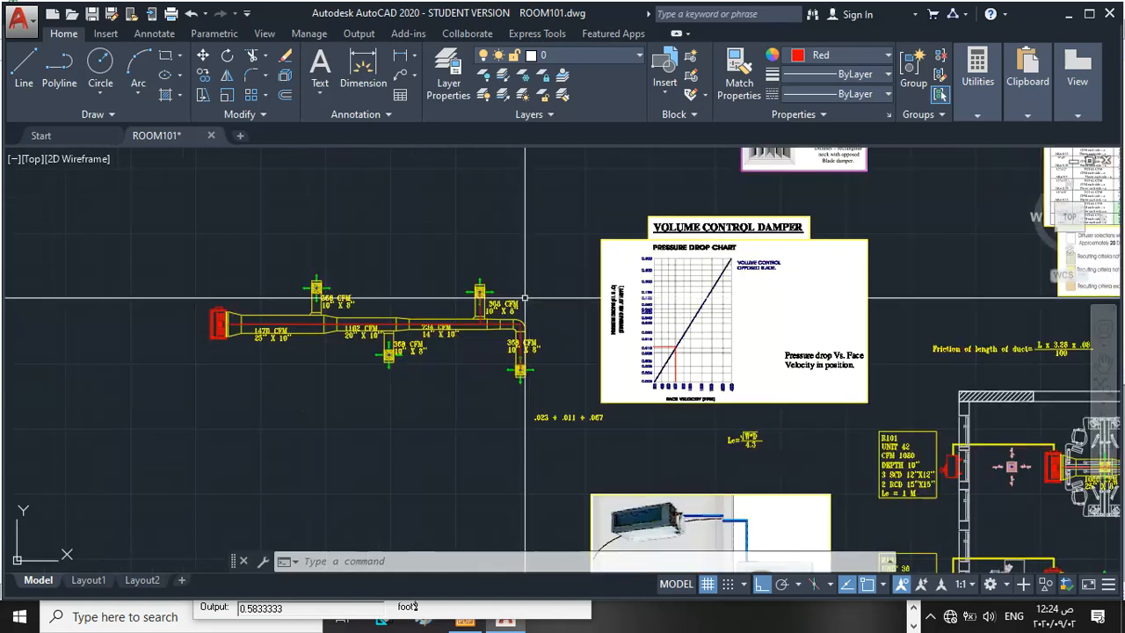
pyautogui.scroll(3, 465, 355)
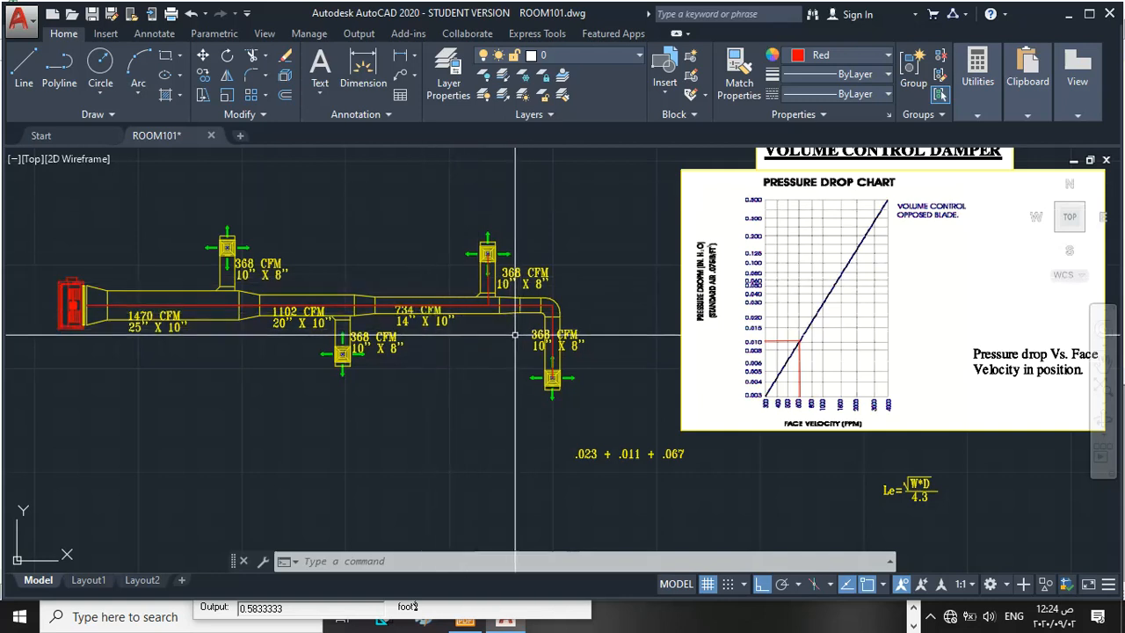
pyautogui.scroll(4, 514, 334)
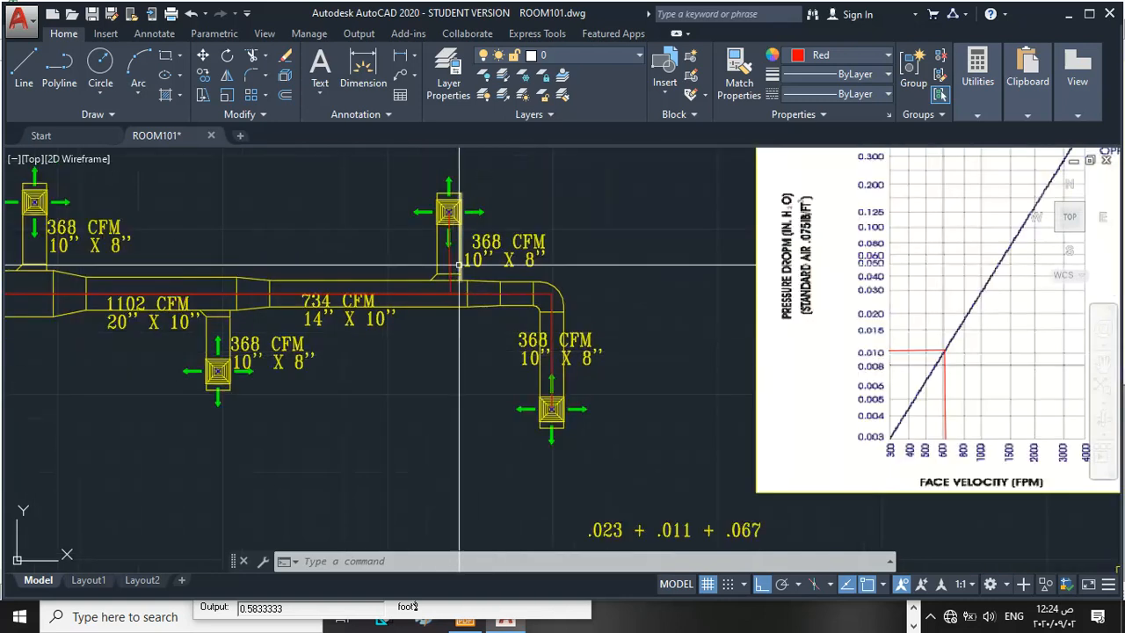
pyautogui.scroll(5, 460, 291)
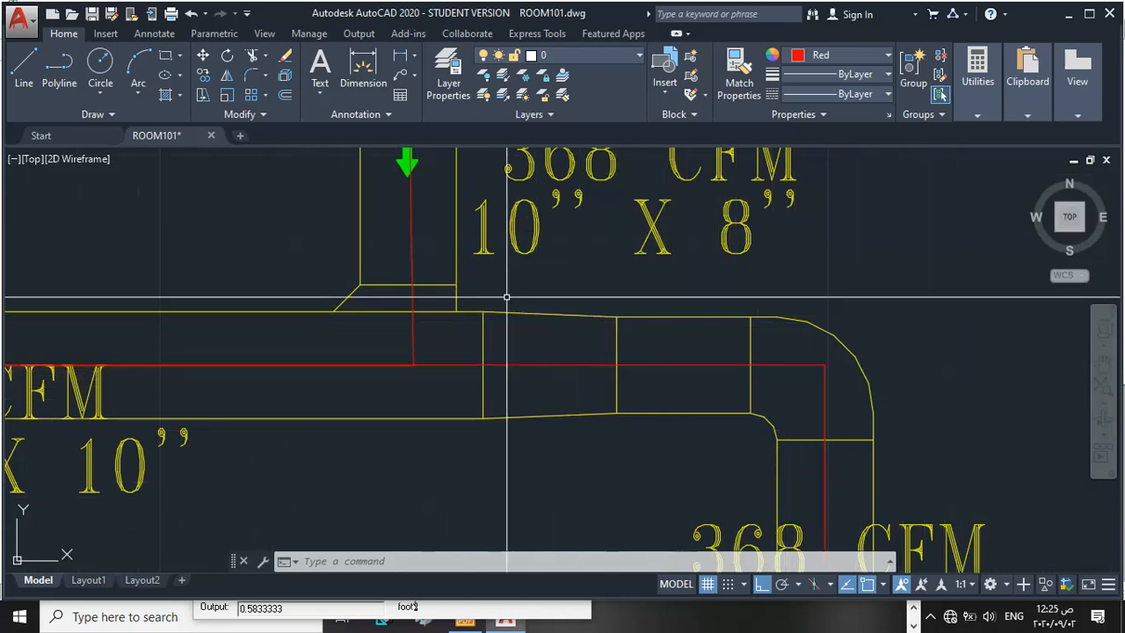
pyautogui.scroll(-2, 479, 299)
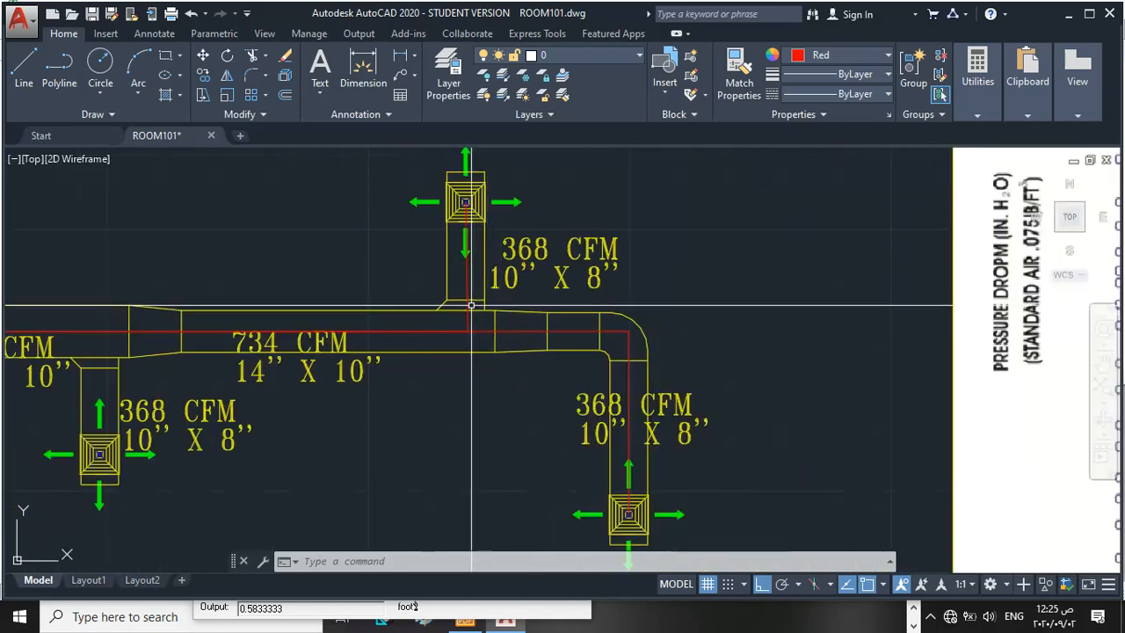
# Step: Examine the last upper branch's takeoff alongside the reducer and elbow leading to the end diffuser
pyautogui.scroll(2, 475, 308)
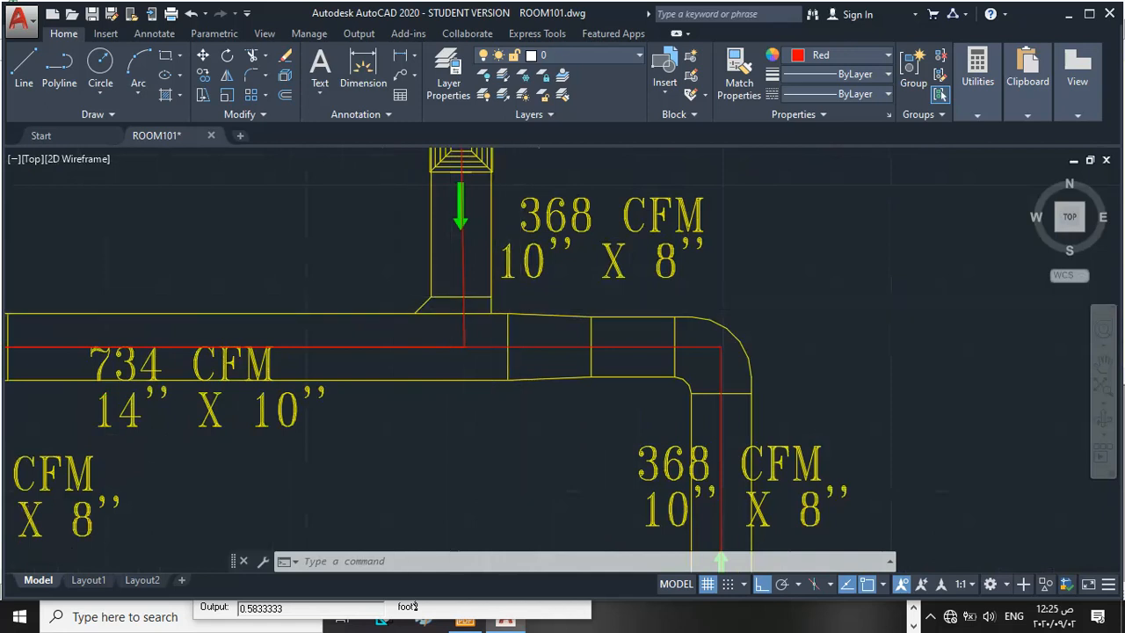
pyautogui.scroll(-2, 492, 301)
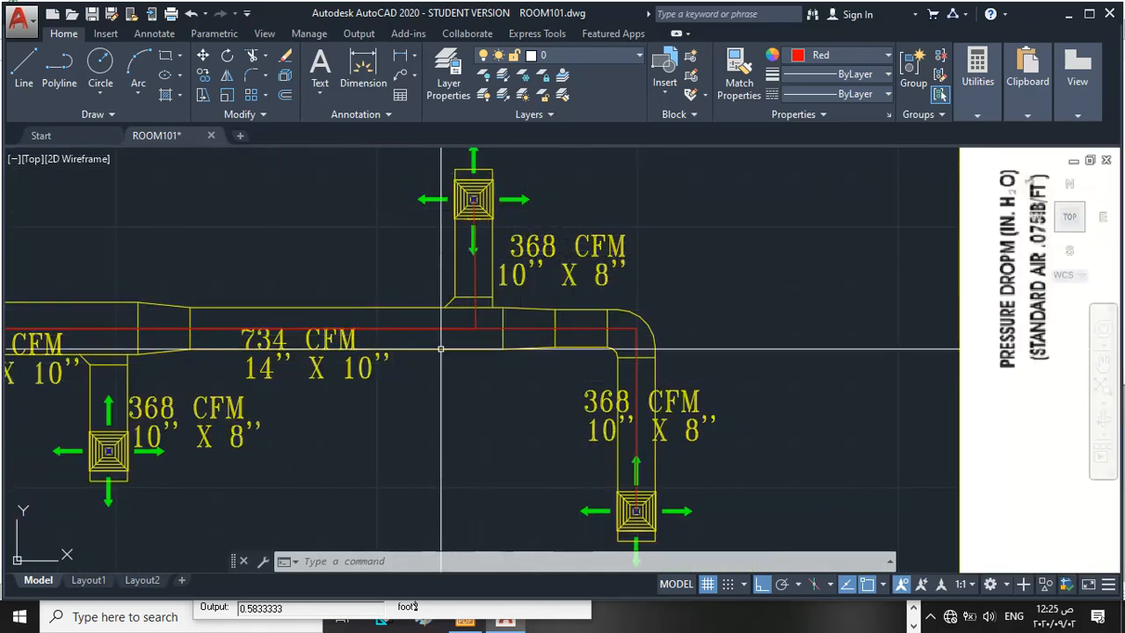
pyautogui.scroll(-2, 544, 297)
pyautogui.scroll(-2, 544, 308)
pyautogui.scroll(2, 544, 307)
pyautogui.scroll(-1, 544, 308)
pyautogui.scroll(2, 474, 305)
pyautogui.scroll(-2, 475, 305)
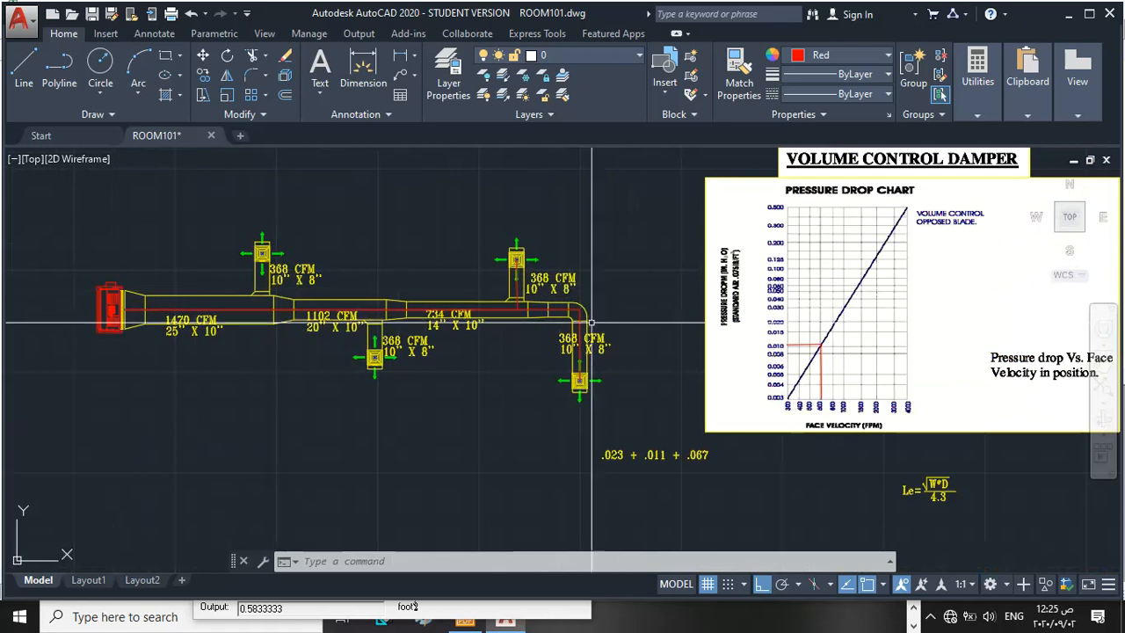
pyautogui.scroll(3, 563, 285)
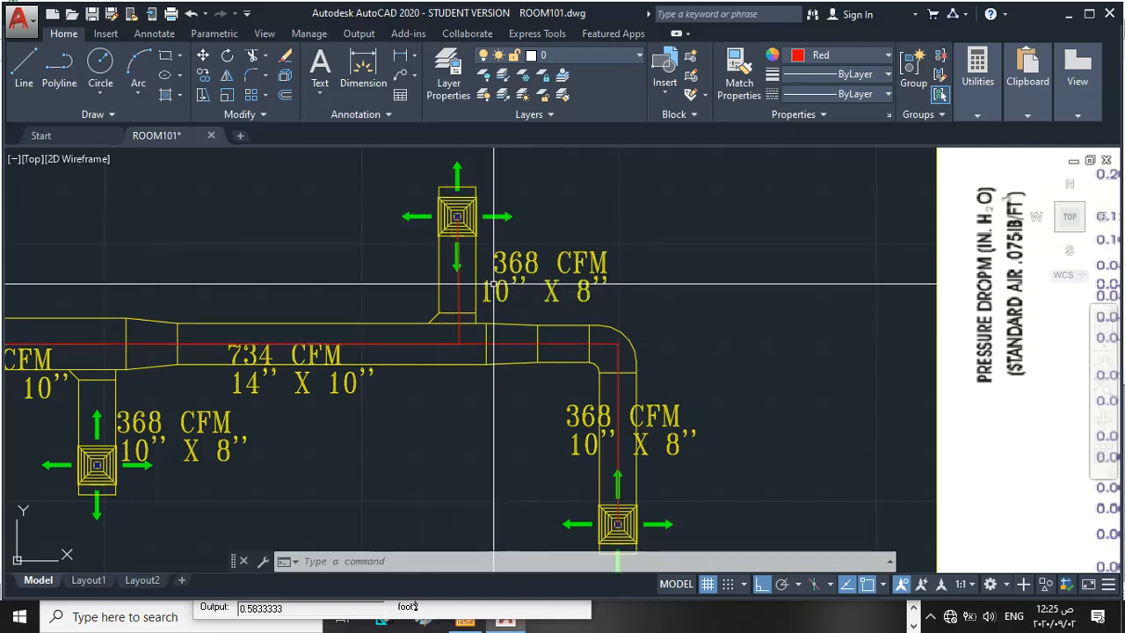
pyautogui.scroll(-1, 470, 290)
pyautogui.scroll(5, 471, 290)
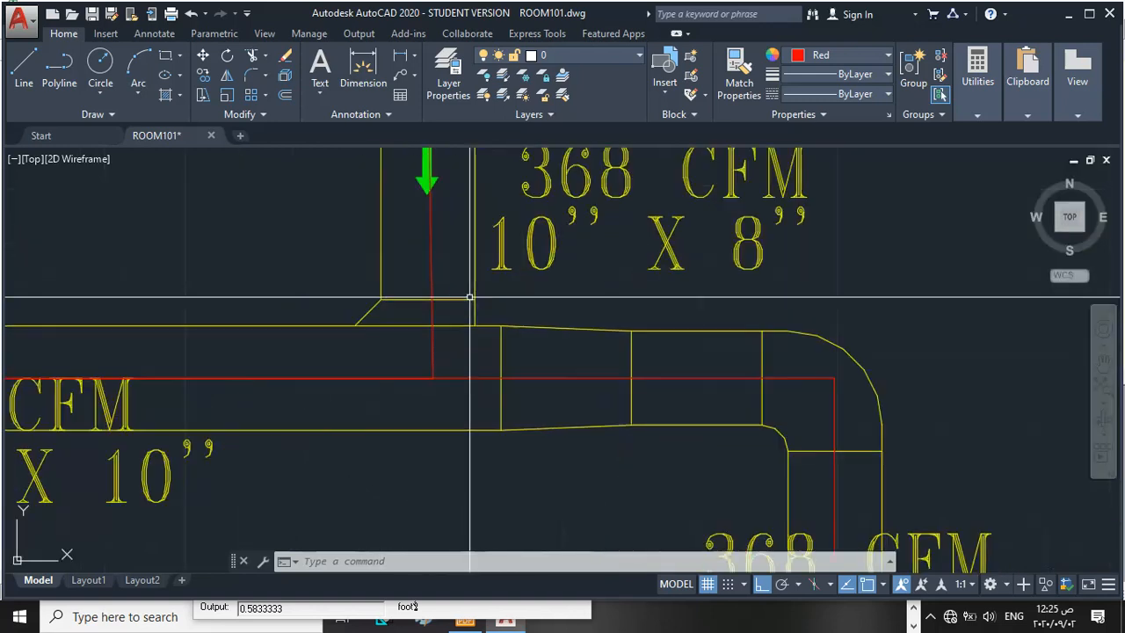
pyautogui.scroll(-3, 832, 378)
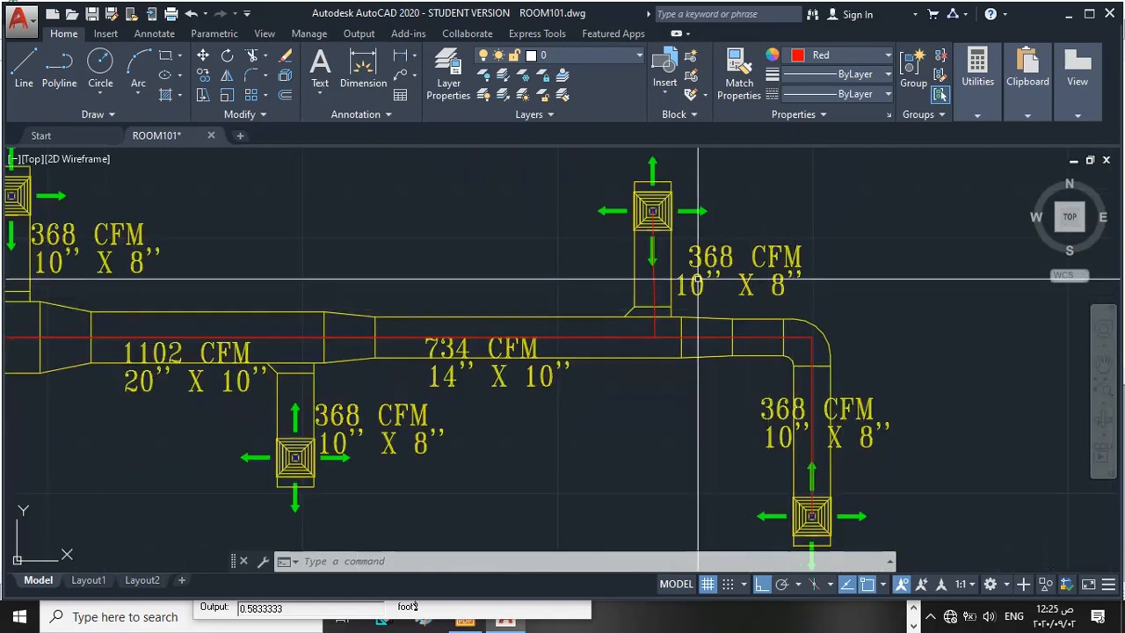
# Step: Review the complete duct run from the red unit to the final diffusers, together with the area around the volume control damper chart
pyautogui.scroll(-3, 699, 280)
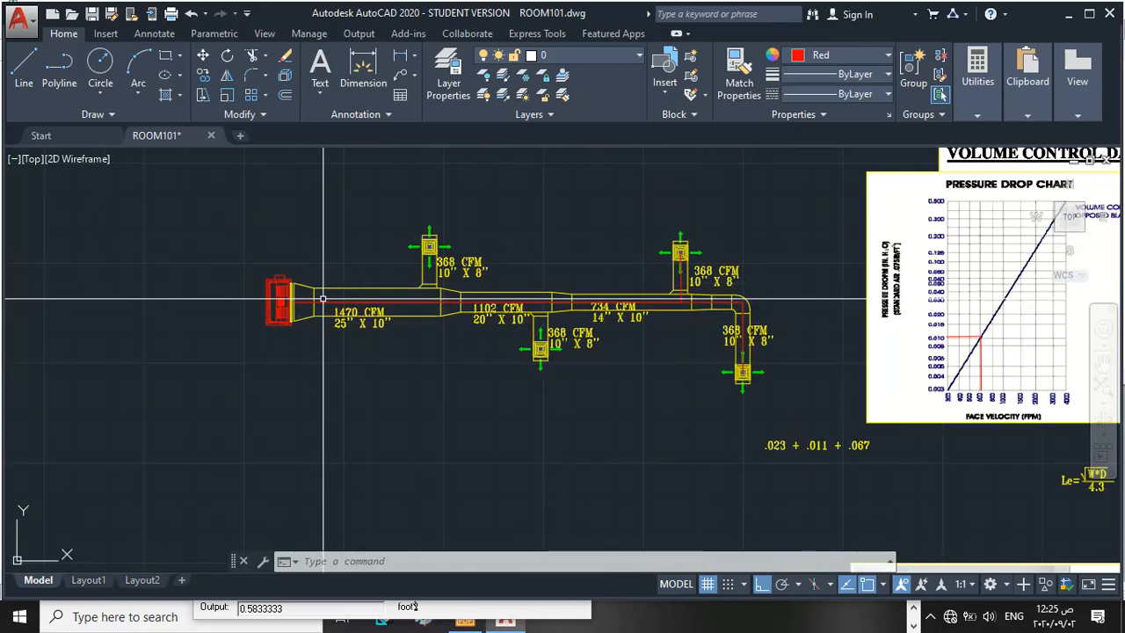
pyautogui.scroll(2, 319, 298)
pyautogui.scroll(-2, 315, 299)
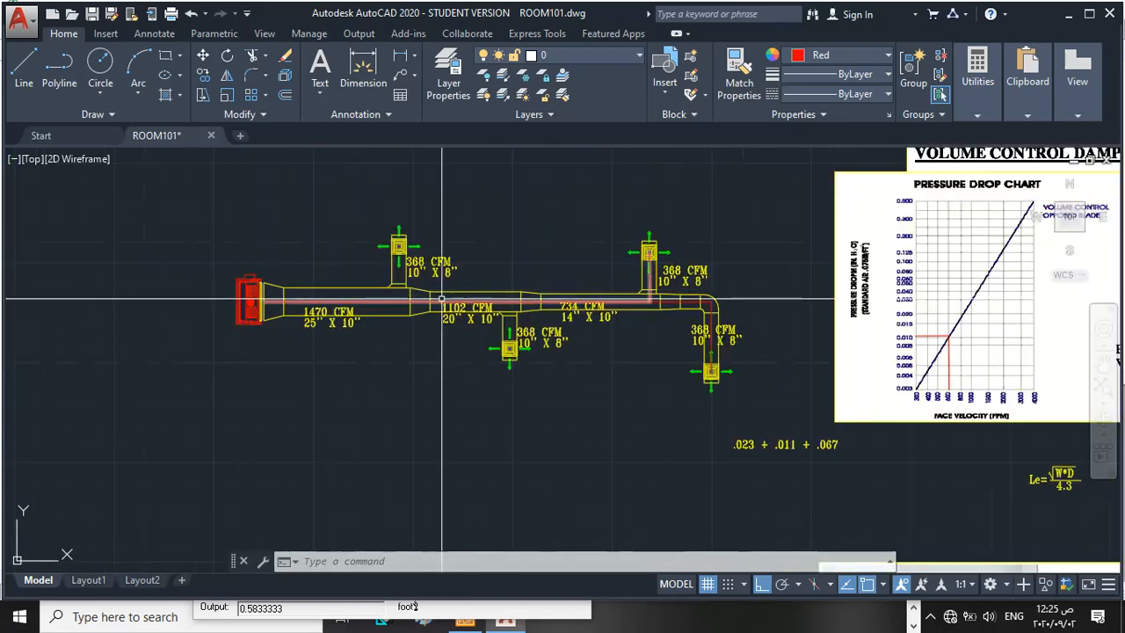
pyautogui.scroll(-4, 349, 304)
pyautogui.scroll(4, 349, 303)
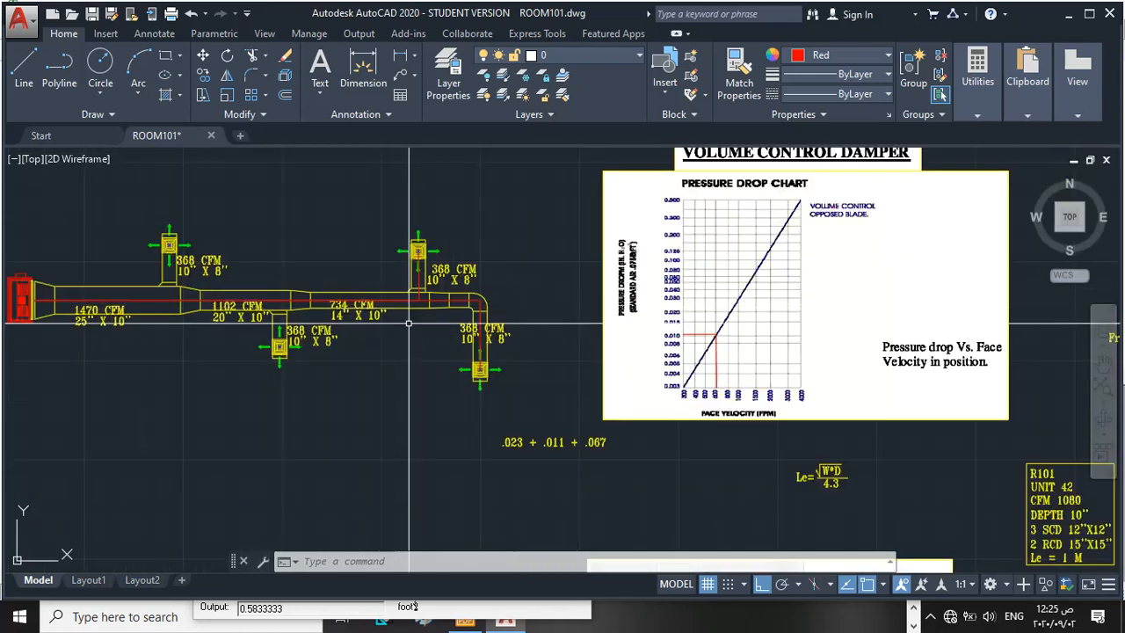
pyautogui.scroll(-2, 230, 308)
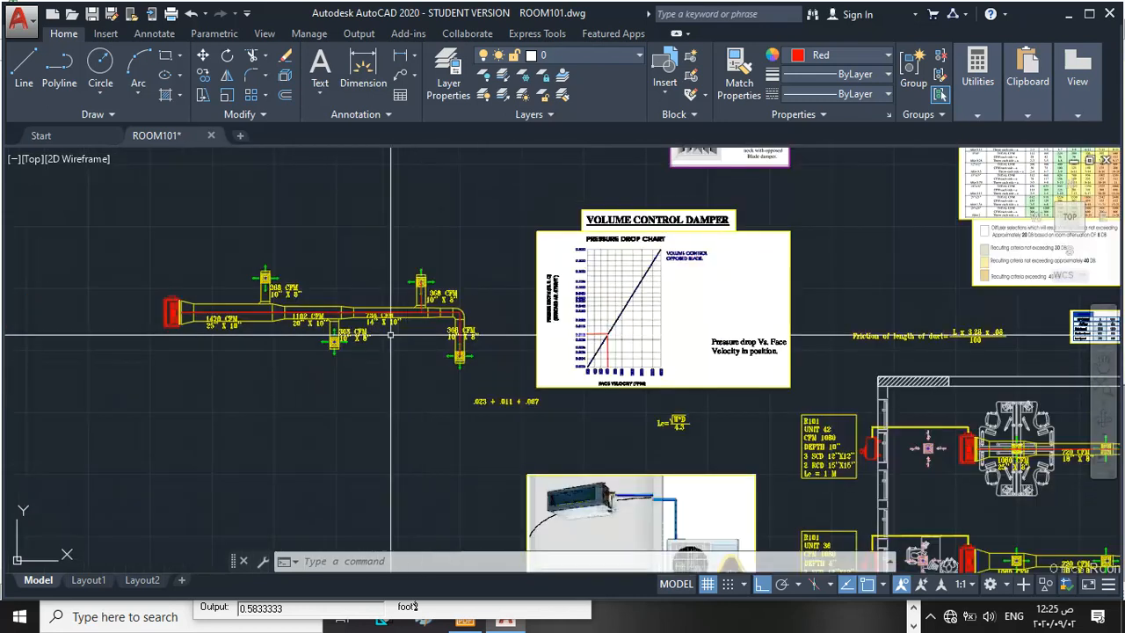
pyautogui.scroll(2, 190, 309)
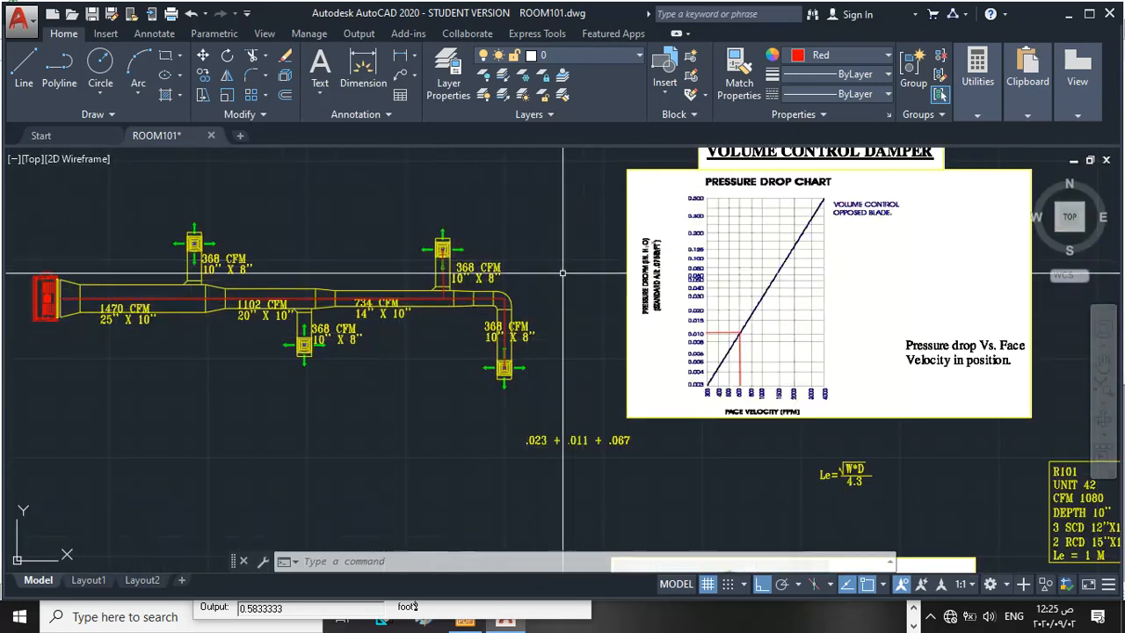